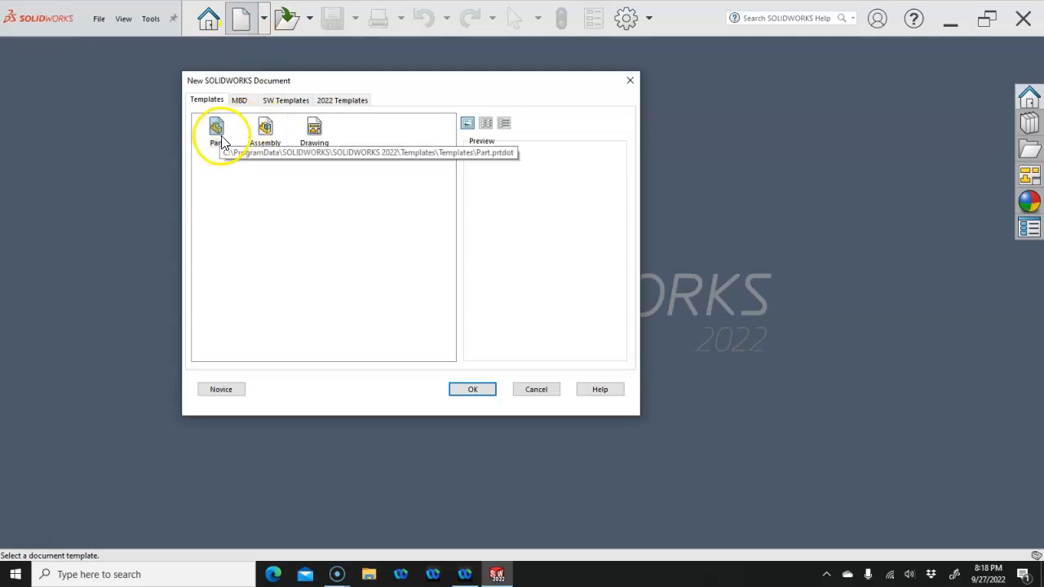
Create a new drawing on an A (ANSI) Landscape sheet and skip inserting a model view
left_click(314, 135)
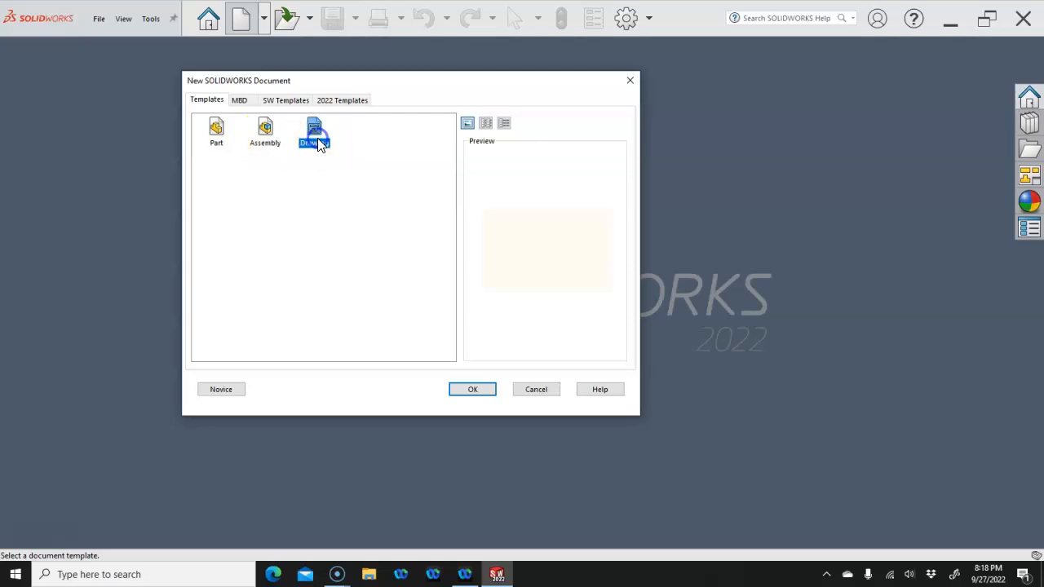
double_click(317, 138)
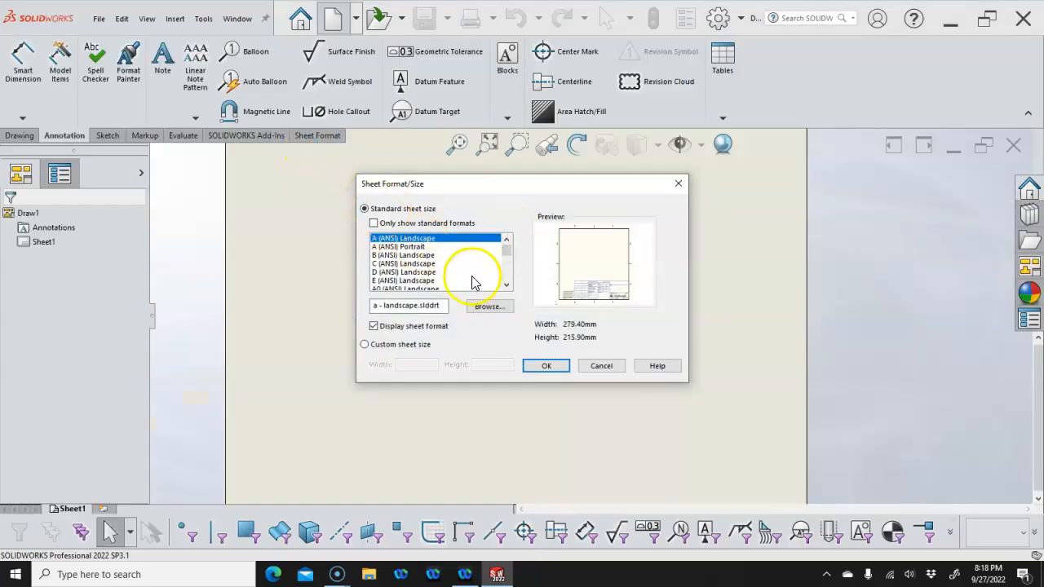
left_click(544, 365)
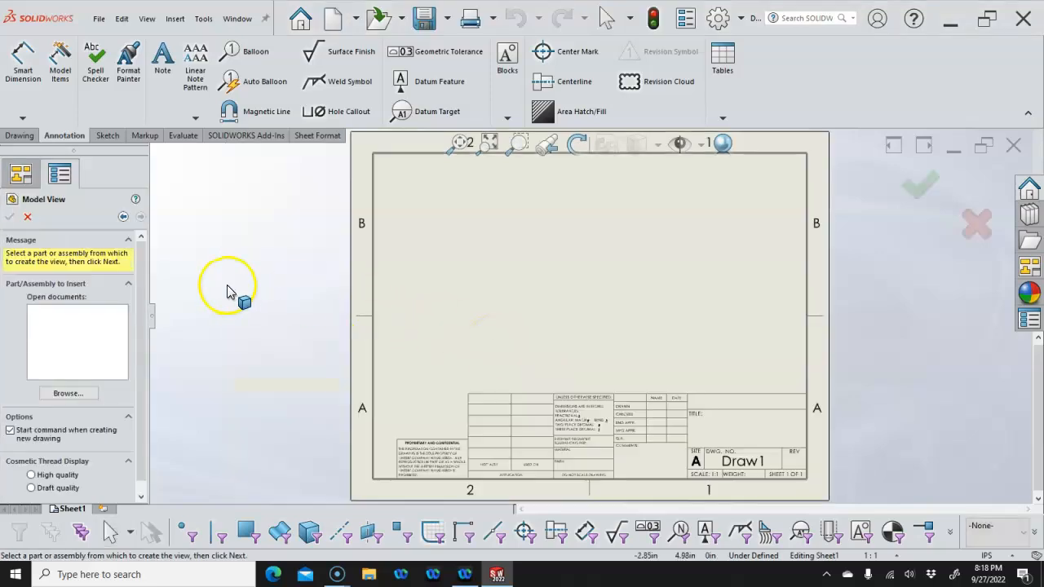
left_click(29, 219)
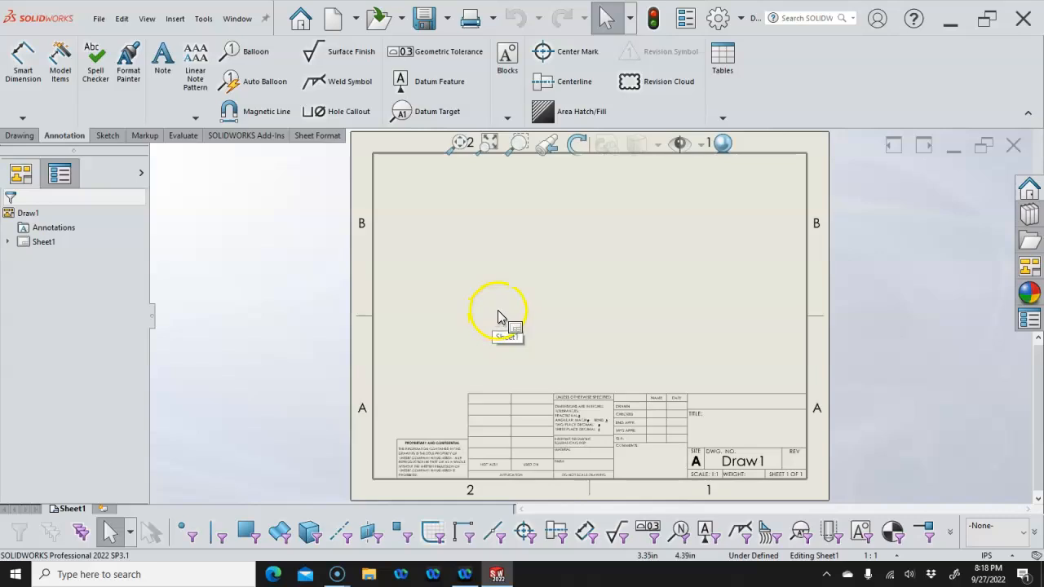
Switch Sheet1's projection type to third angle in its sheet properties
left_click(317, 137)
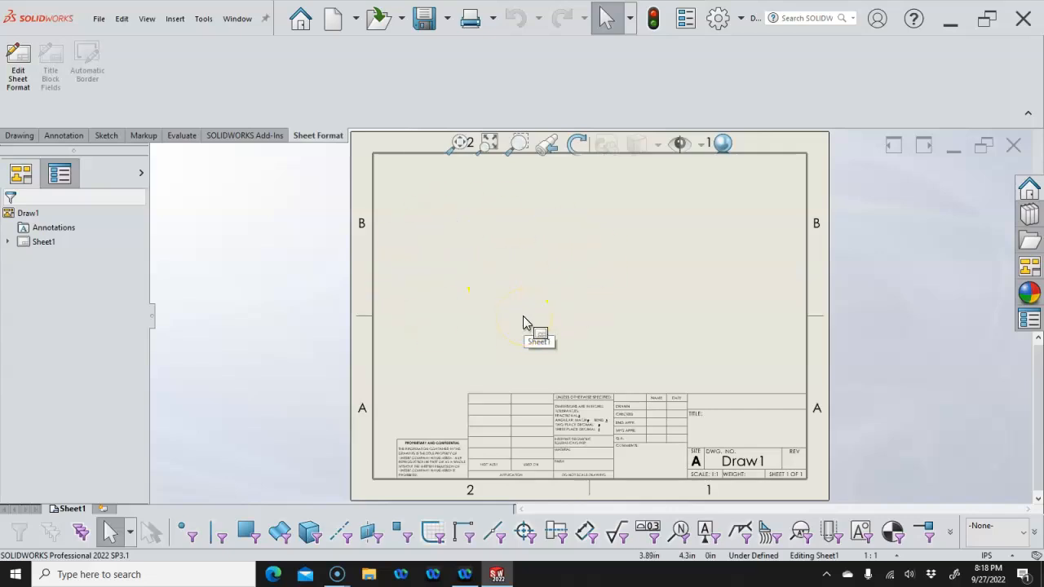
left_click(45, 244)
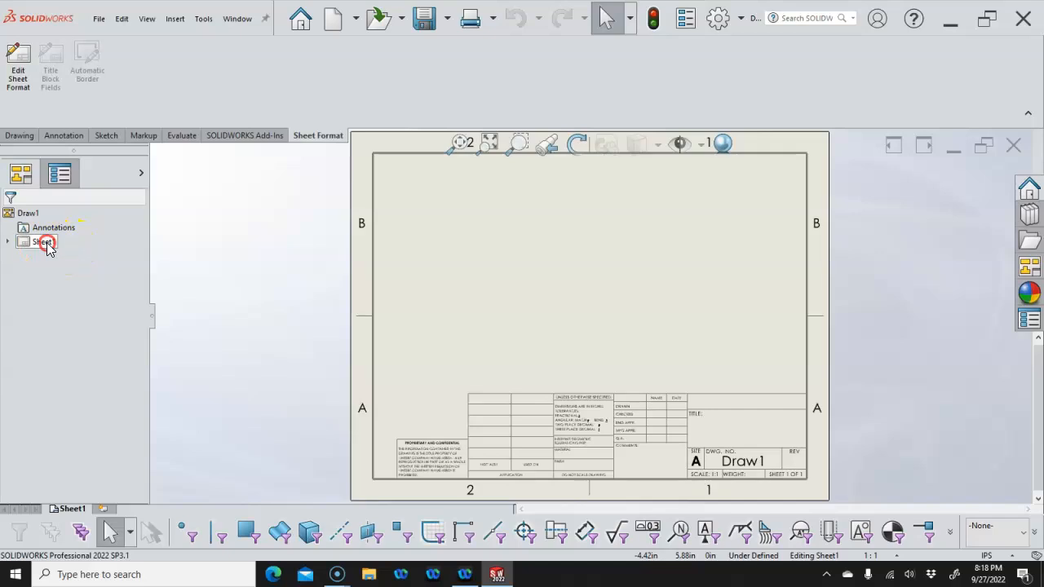
right_click(46, 244)
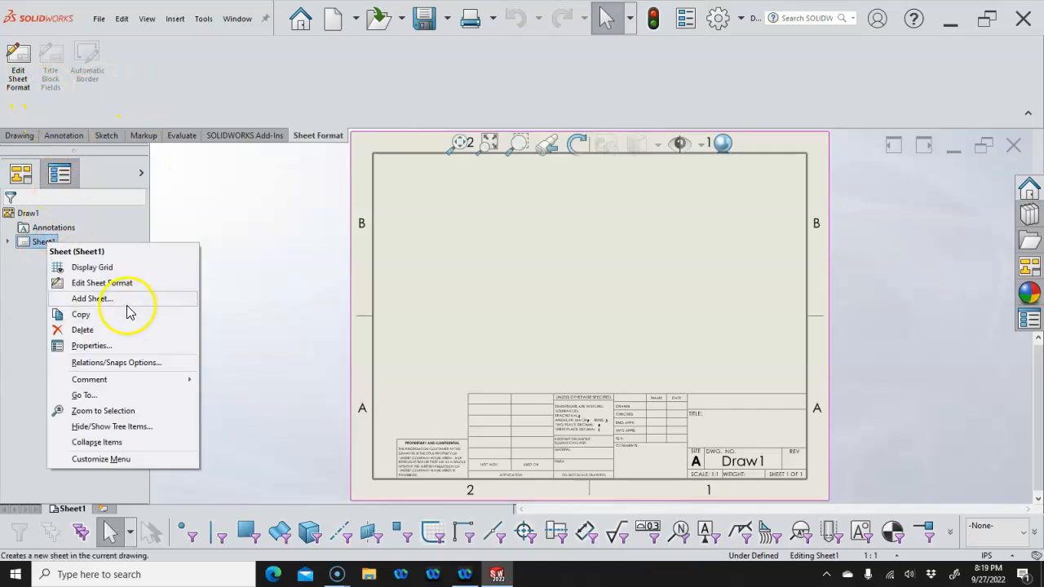
left_click(112, 347)
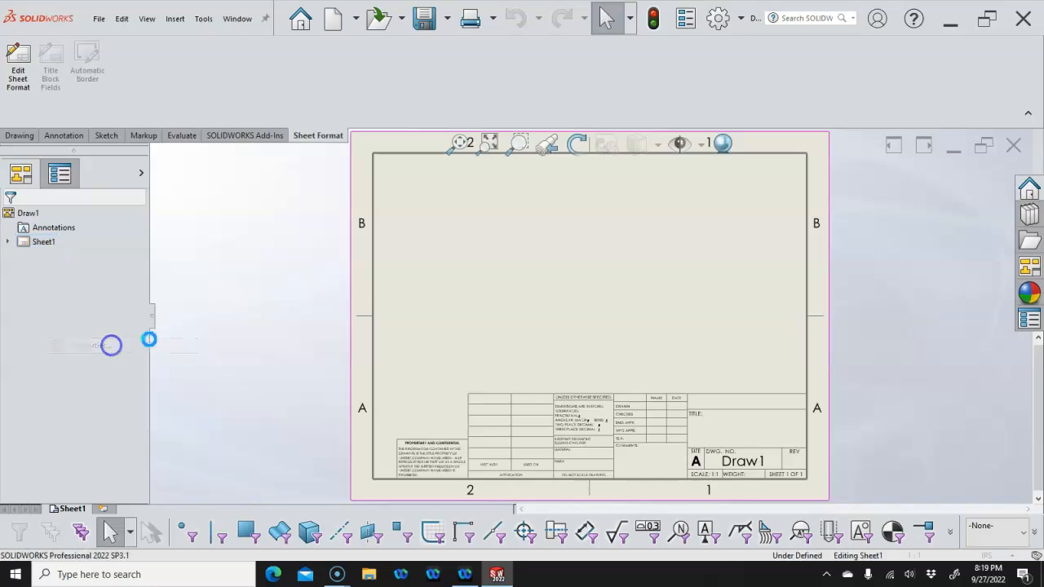
left_click(509, 162)
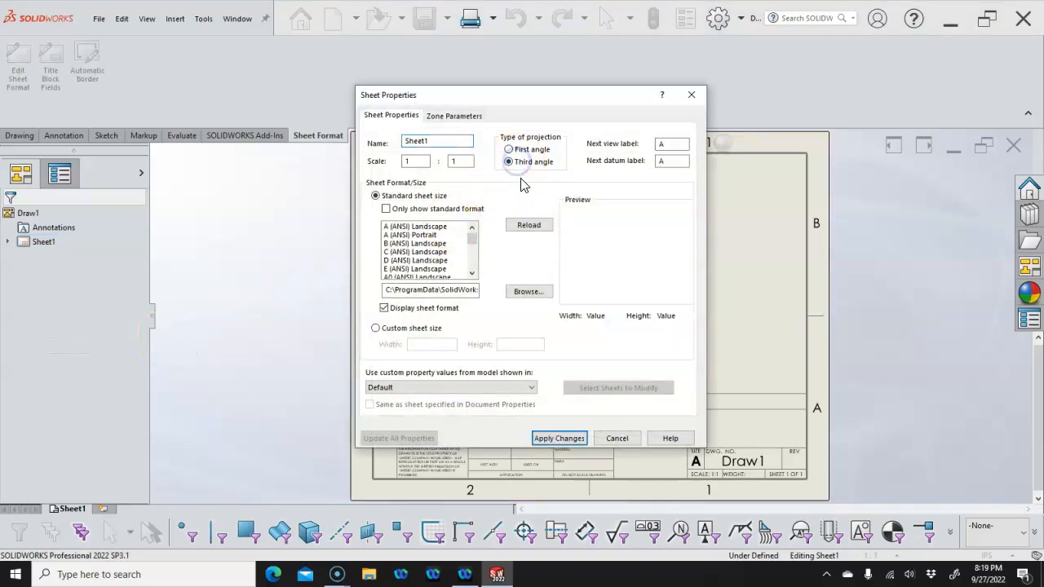
left_click(570, 440)
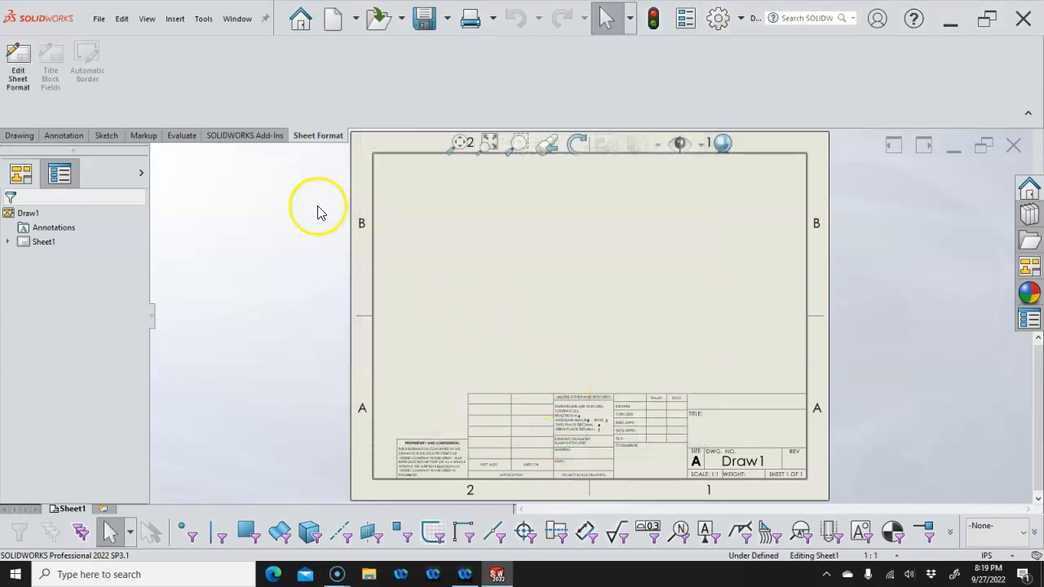
left_click(97, 22)
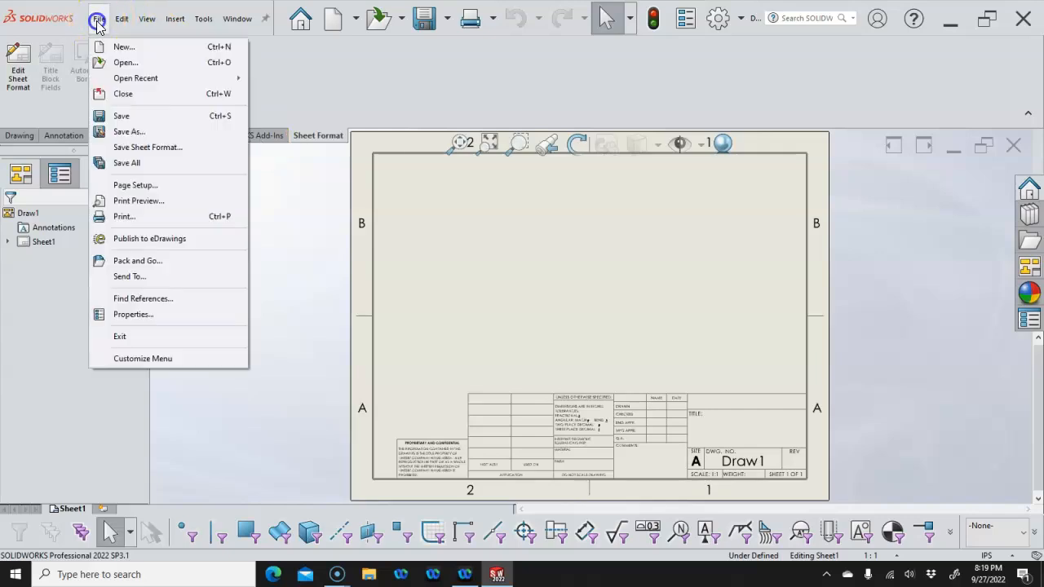
Save the sheet format as 'my a - landscape.slddrt' by adding 'my ' to the default name
left_click(148, 147)
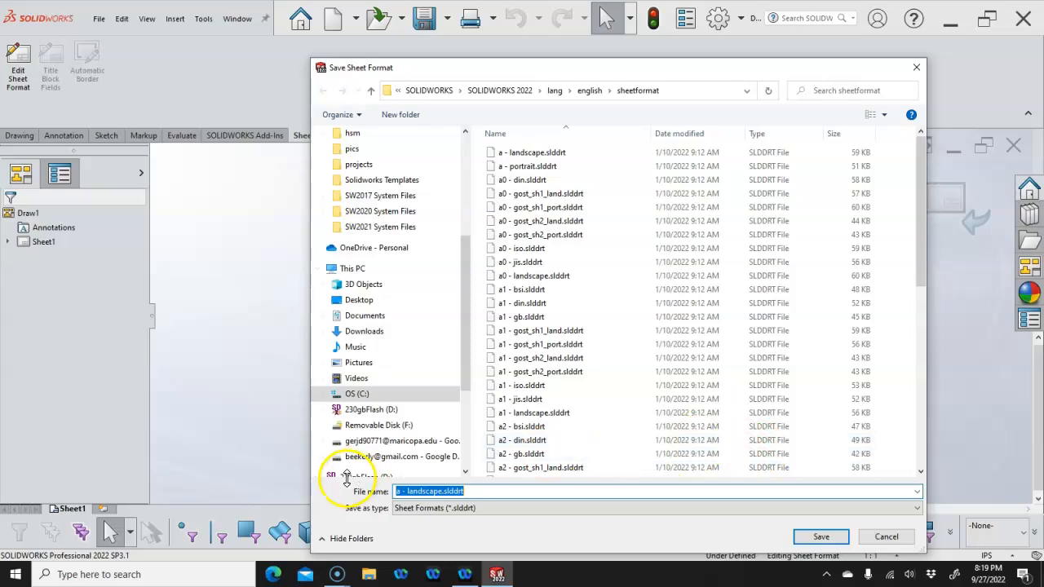
left_click(397, 493)
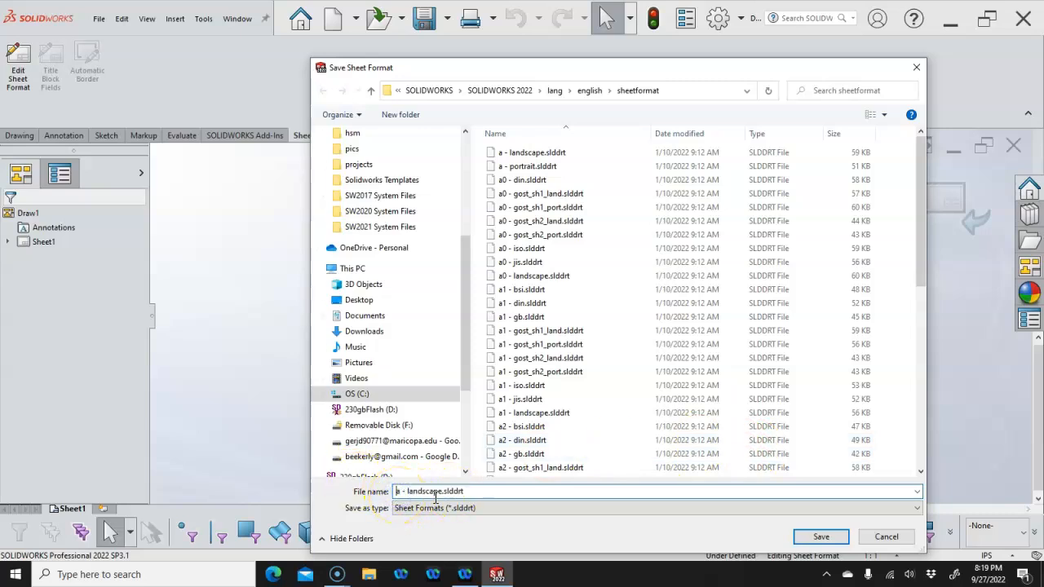
type("my")
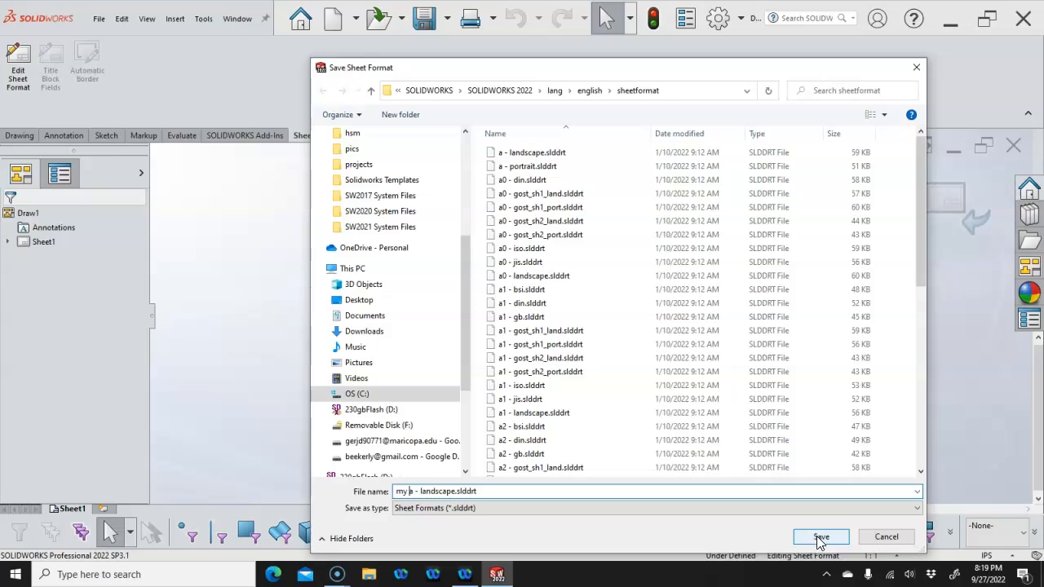
left_click(819, 538)
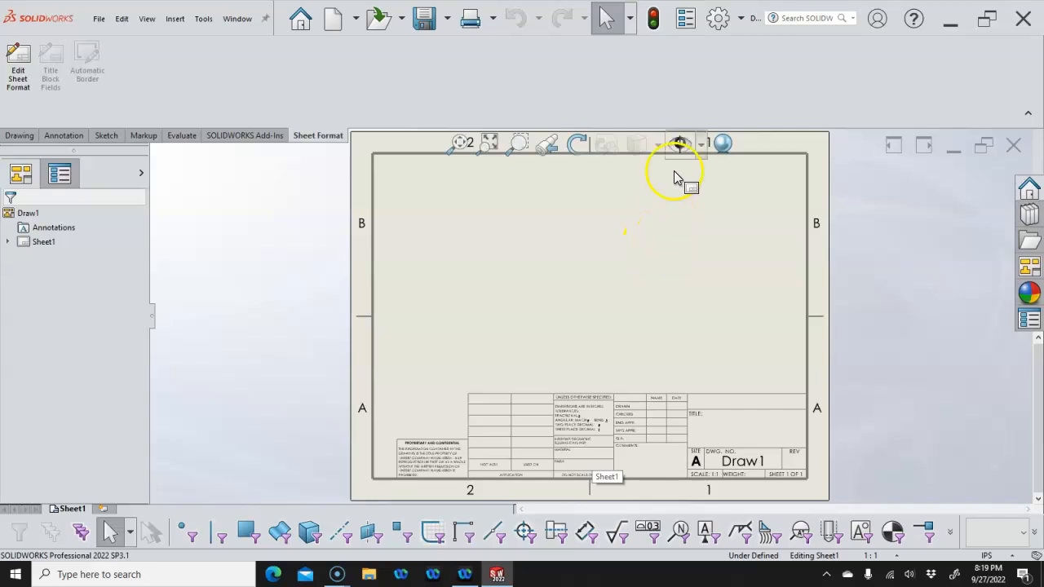
In Drawing Sheets document properties, set 'my a - landscape.slddrt' as the format for new sheets
left_click(718, 17)
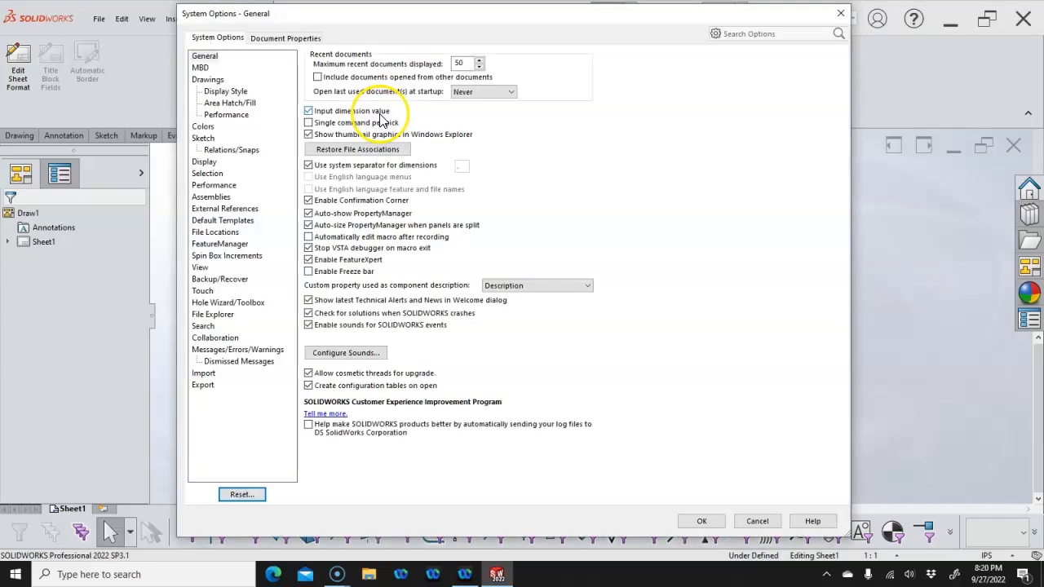
left_click(283, 38)
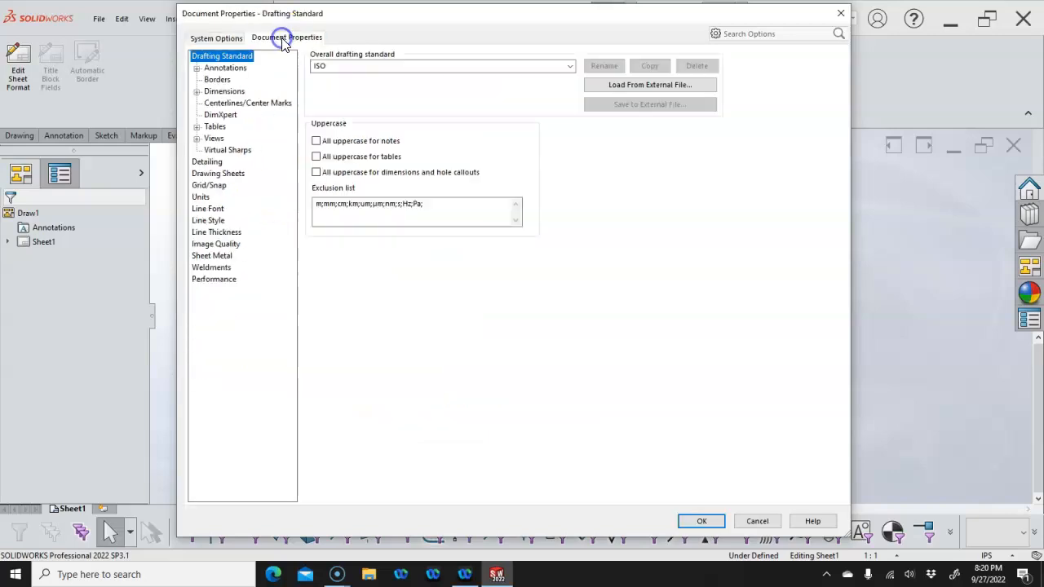
left_click(228, 173)
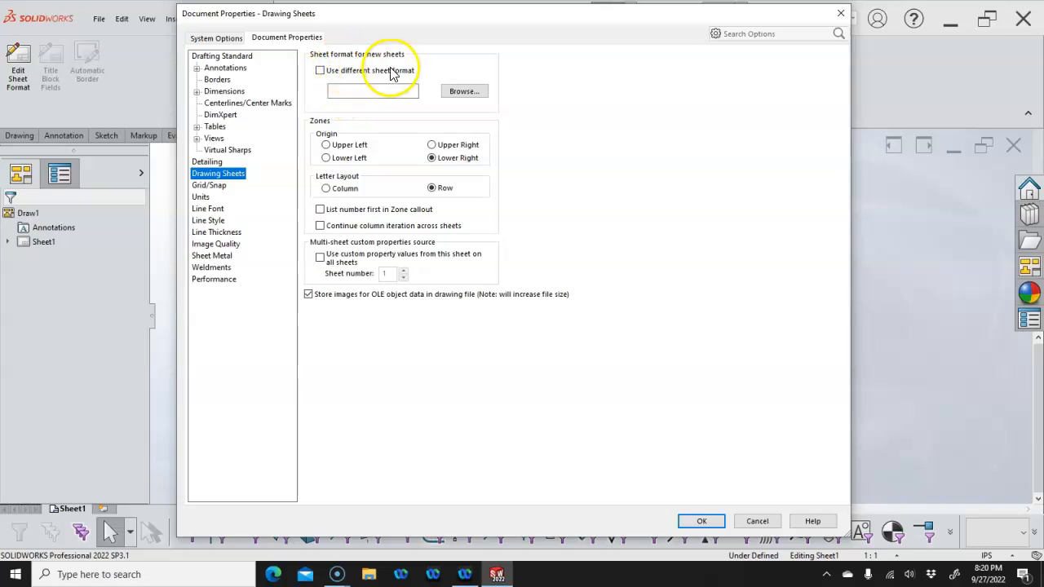
left_click(320, 71)
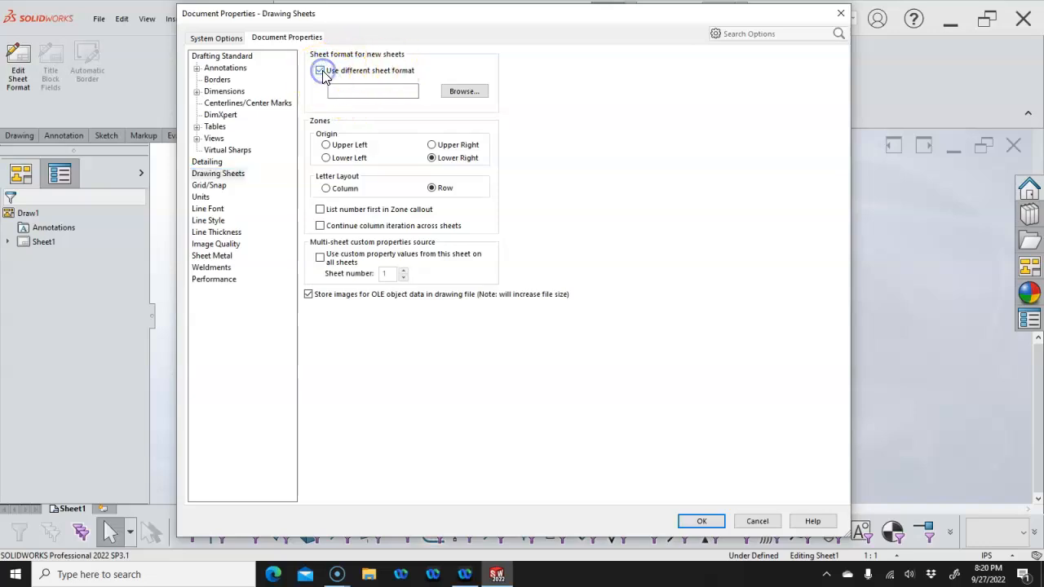
left_click(463, 92)
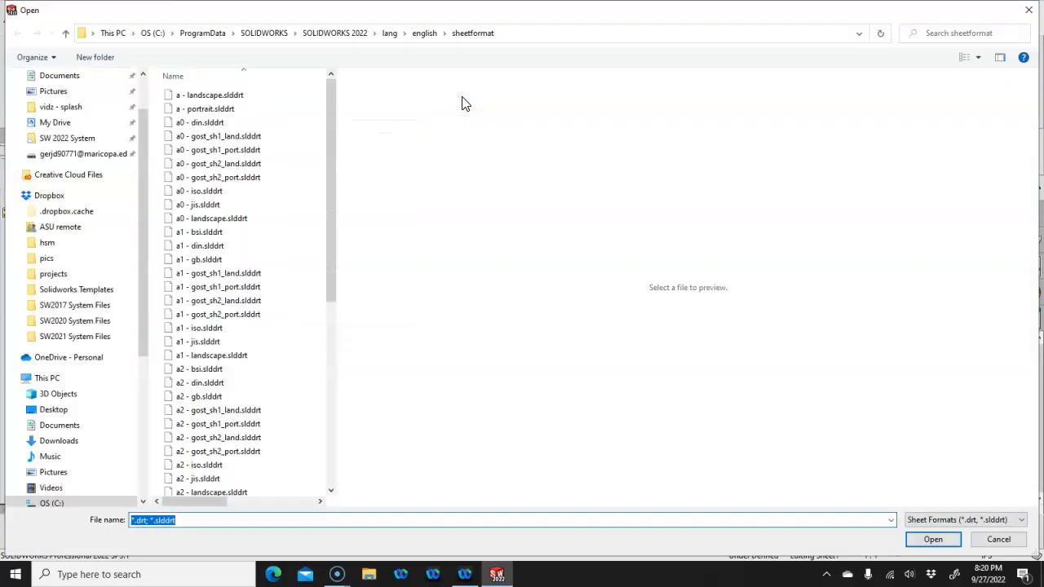
left_click_drag(333, 230, 322, 425)
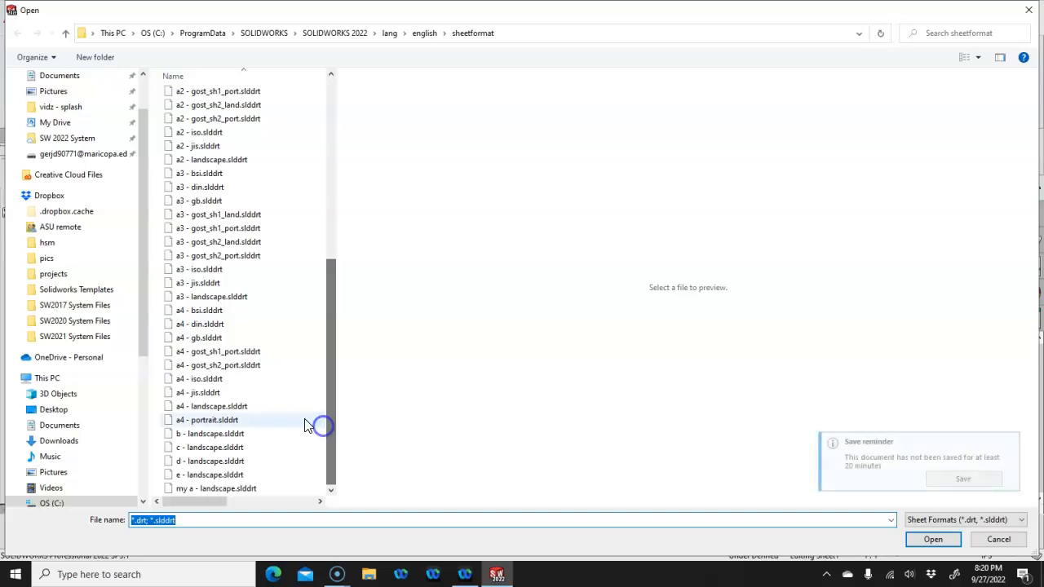
left_click(244, 489)
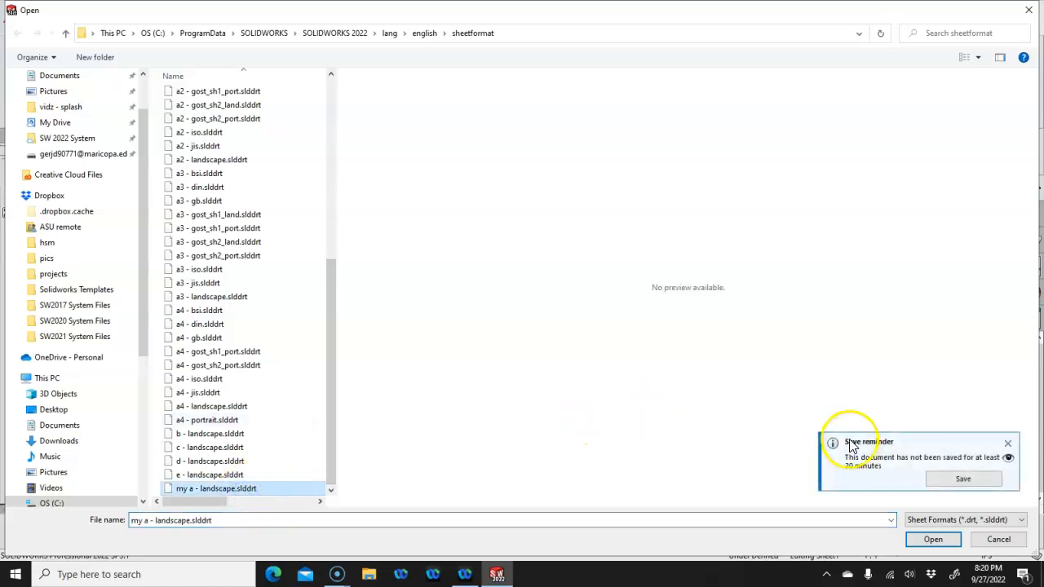
left_click(934, 539)
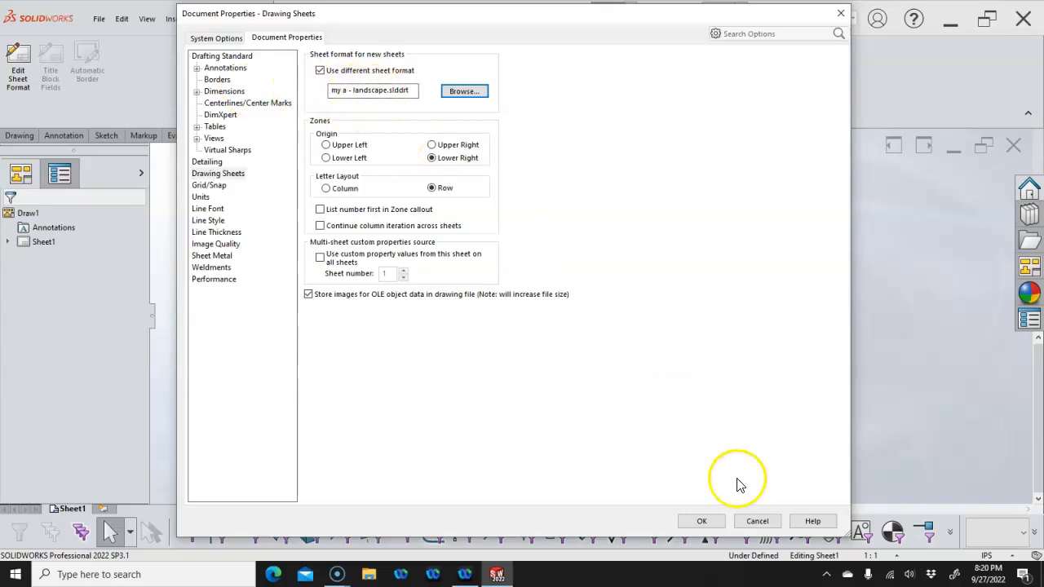
left_click(701, 519)
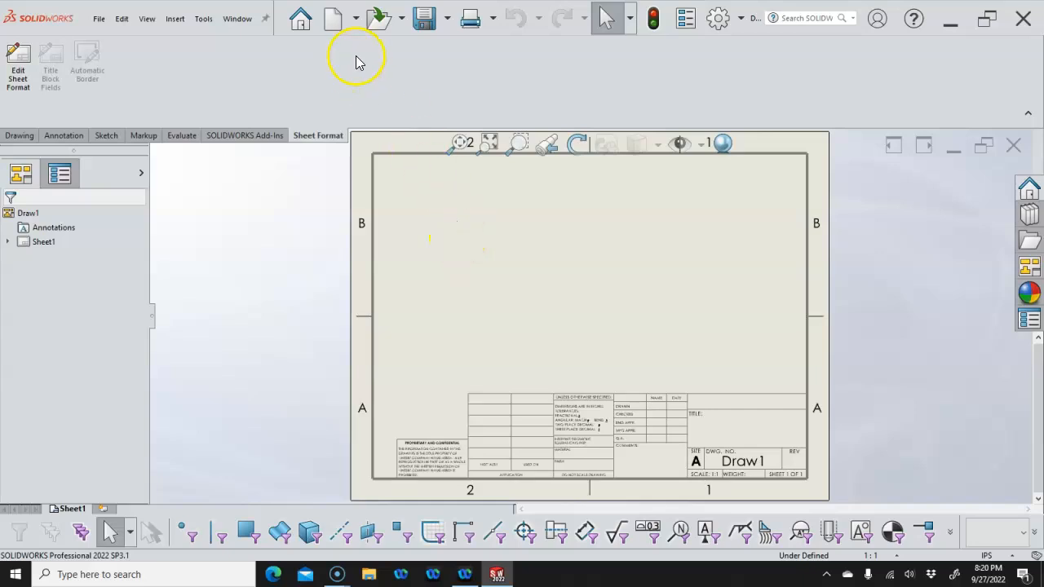
Save the drawing as template 'My A Land.DRWDOT' in the Templates folder and close it
left_click(421, 18)
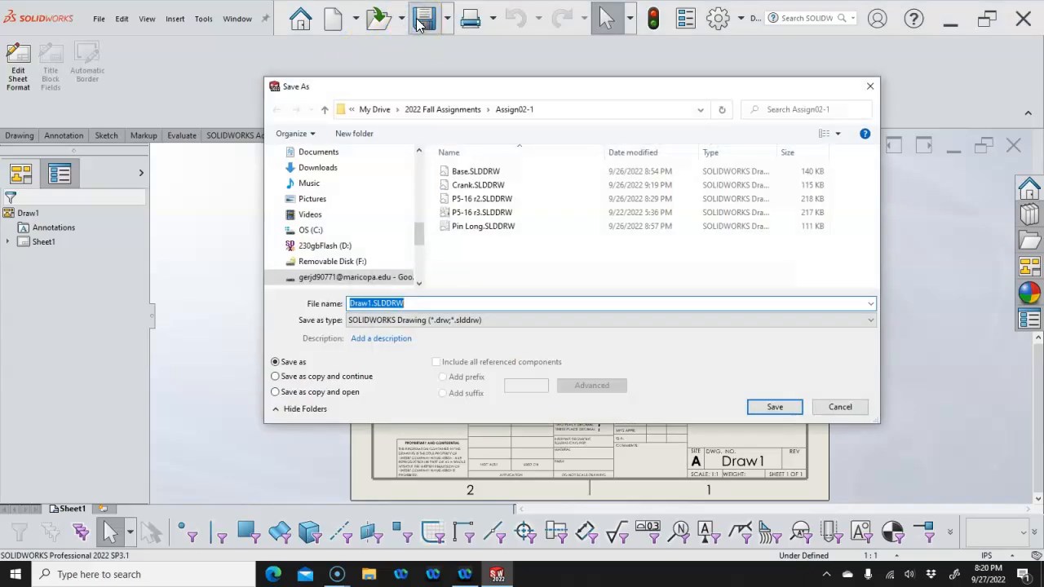
left_click(475, 320)
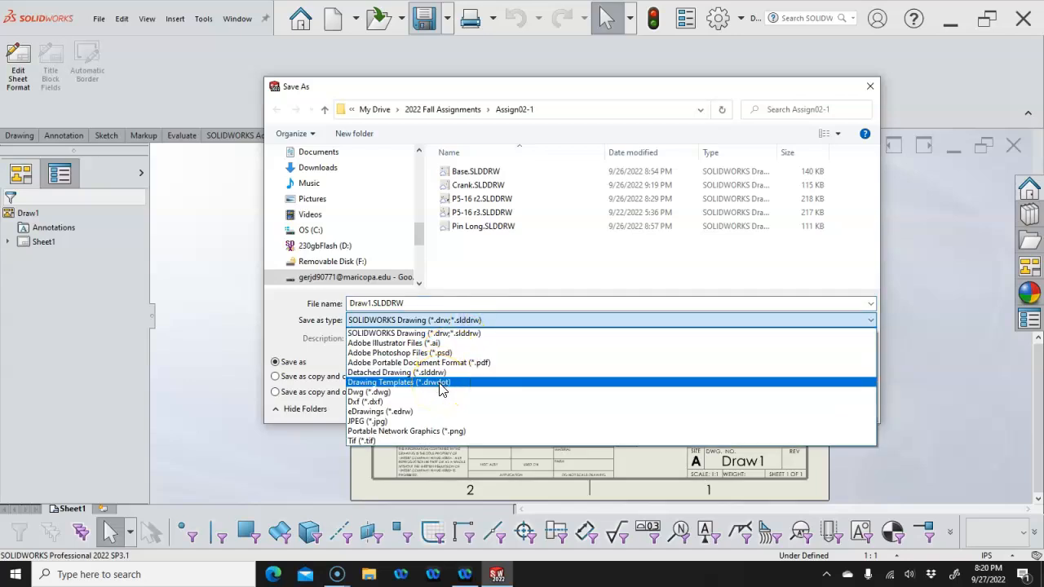
left_click(440, 382)
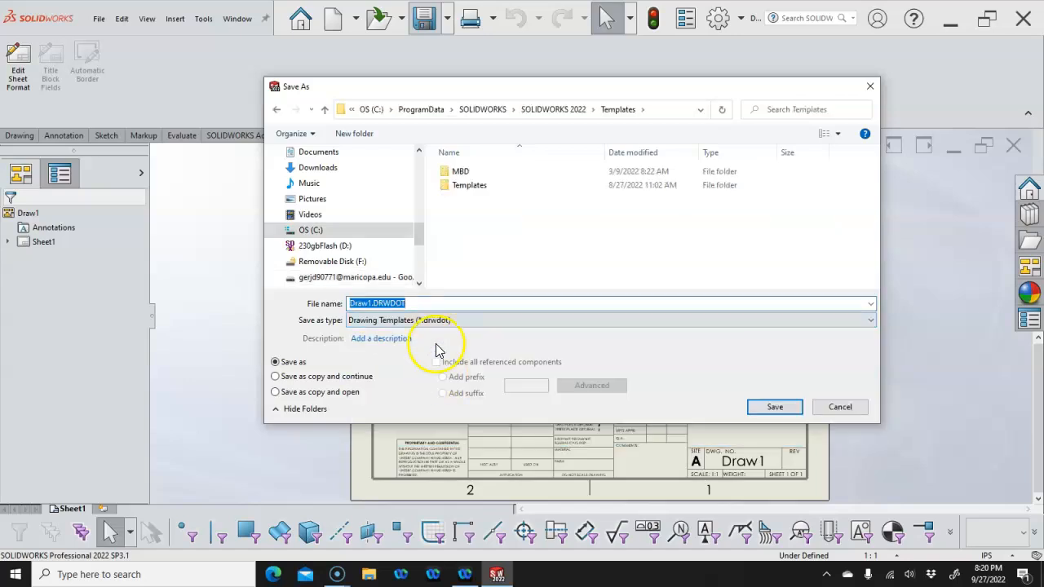
left_click_drag(372, 303, 332, 305)
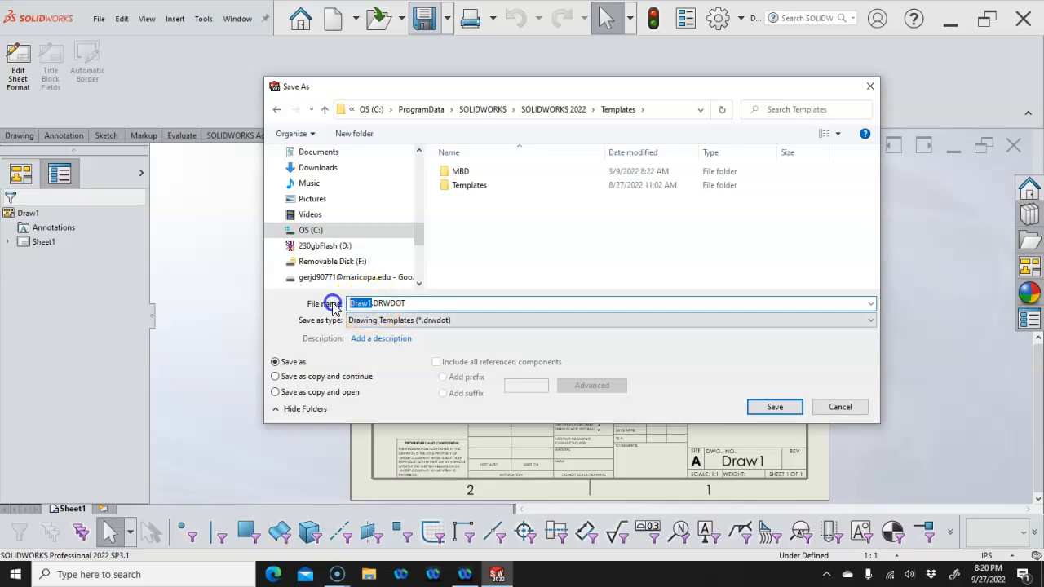
type("My A Land")
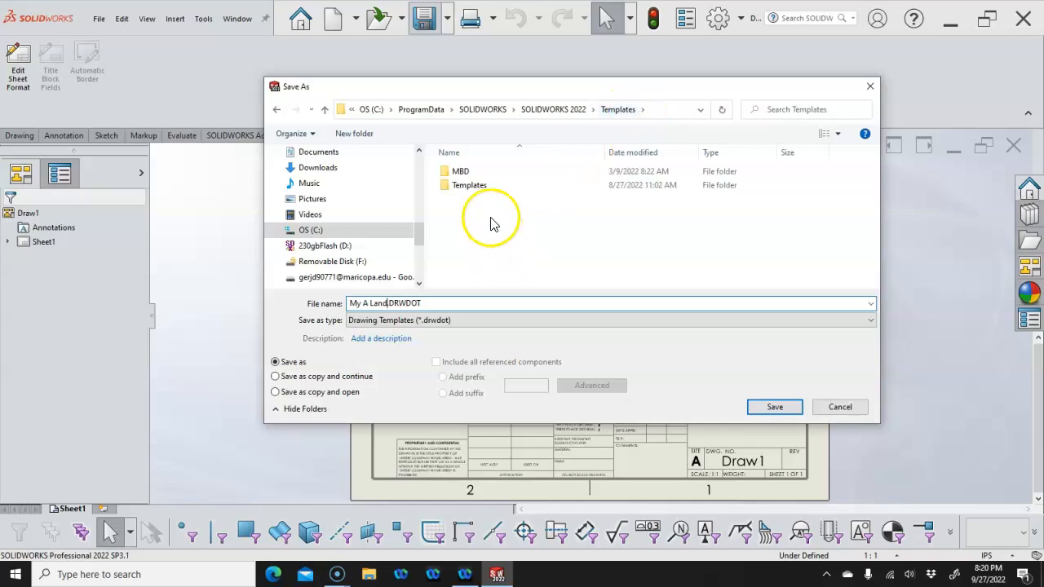
double_click(476, 186)
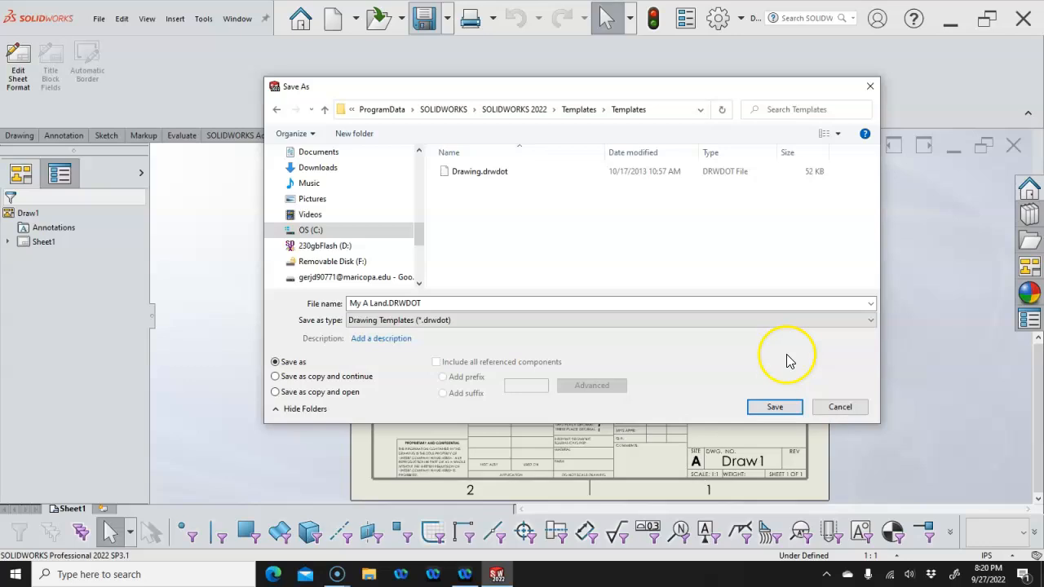
left_click(773, 406)
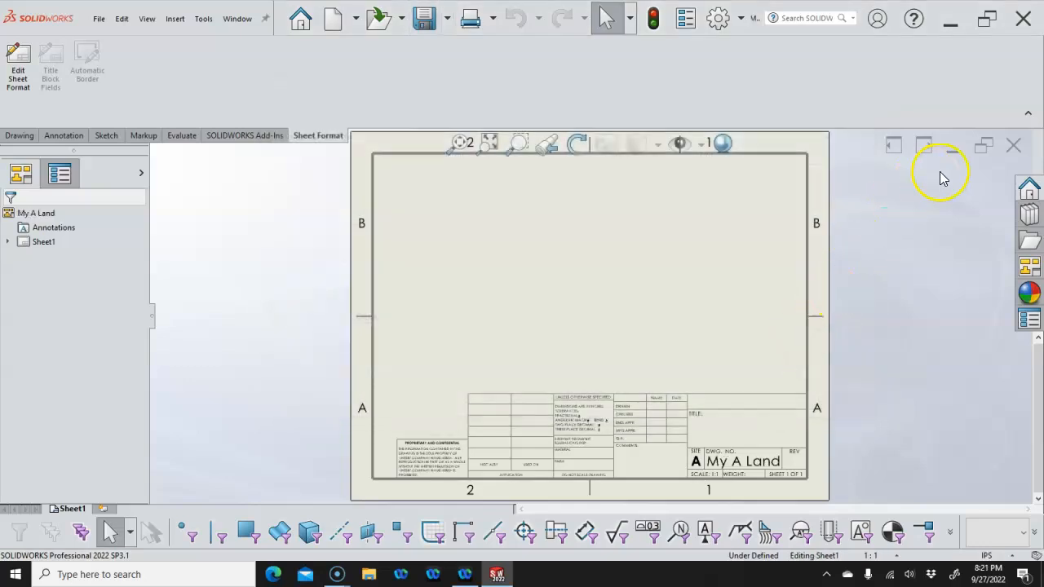
left_click(1013, 145)
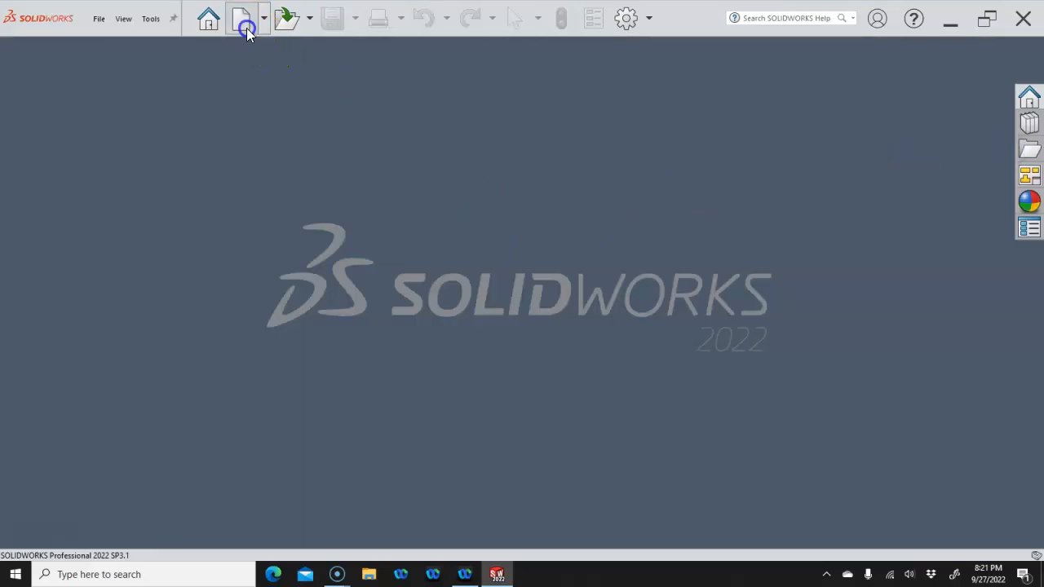
Create Draw2 from the My A Land template and check its sheet properties without changes
left_click(246, 29)
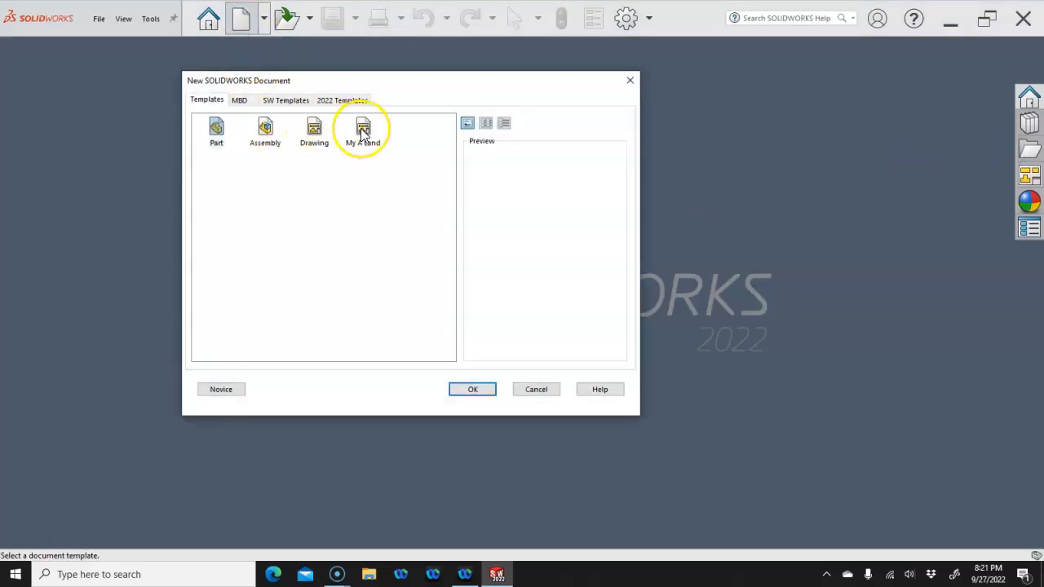
left_click(363, 133)
left_click(472, 389)
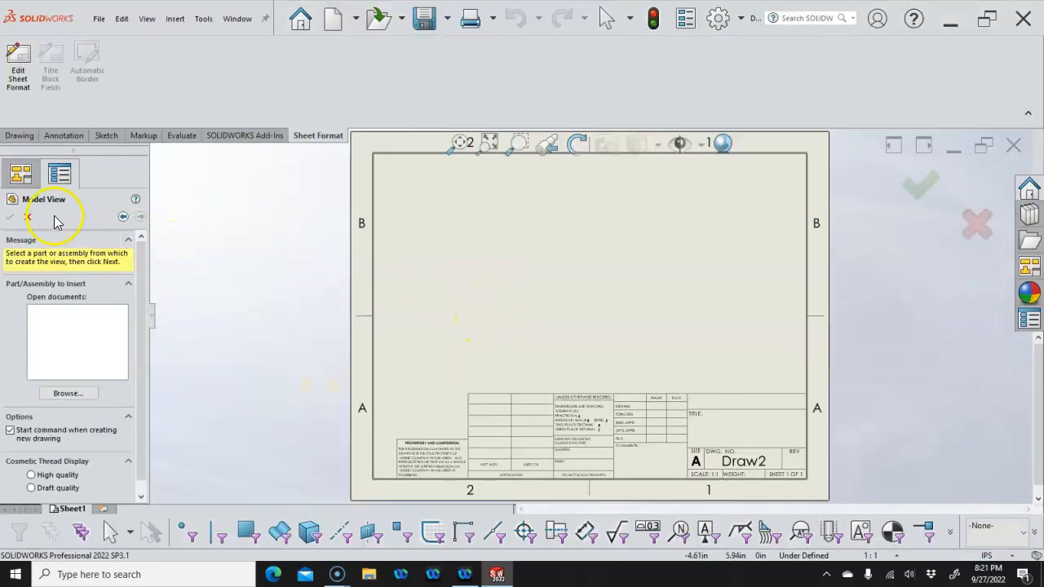
left_click(27, 216)
right_click(496, 231)
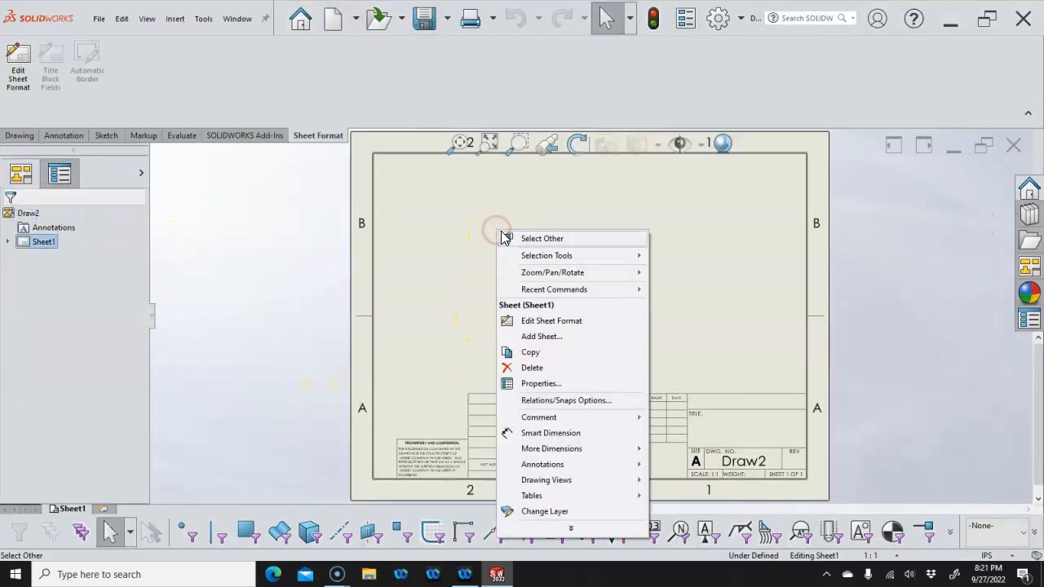
left_click(546, 382)
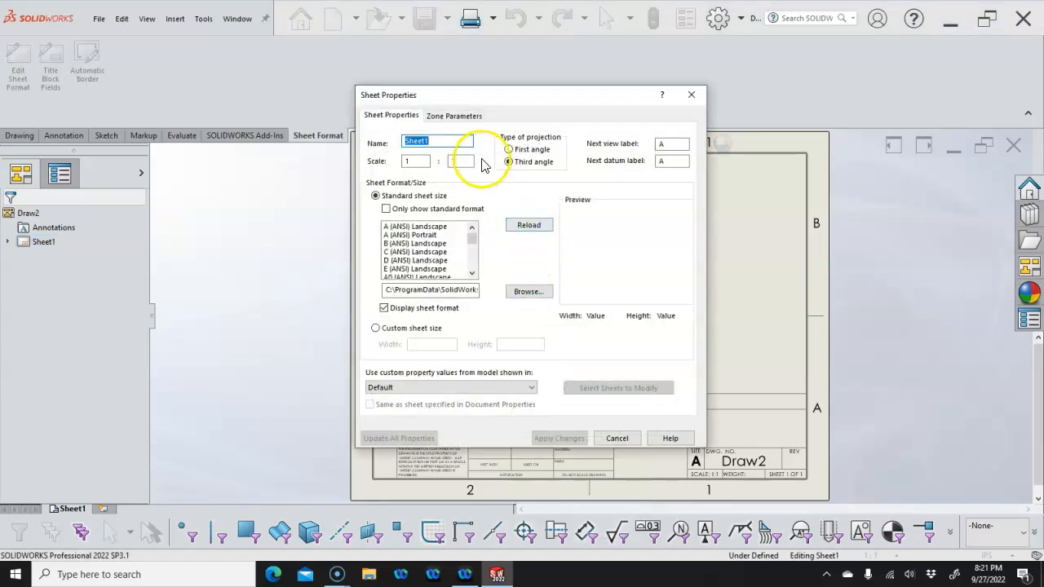
left_click(618, 438)
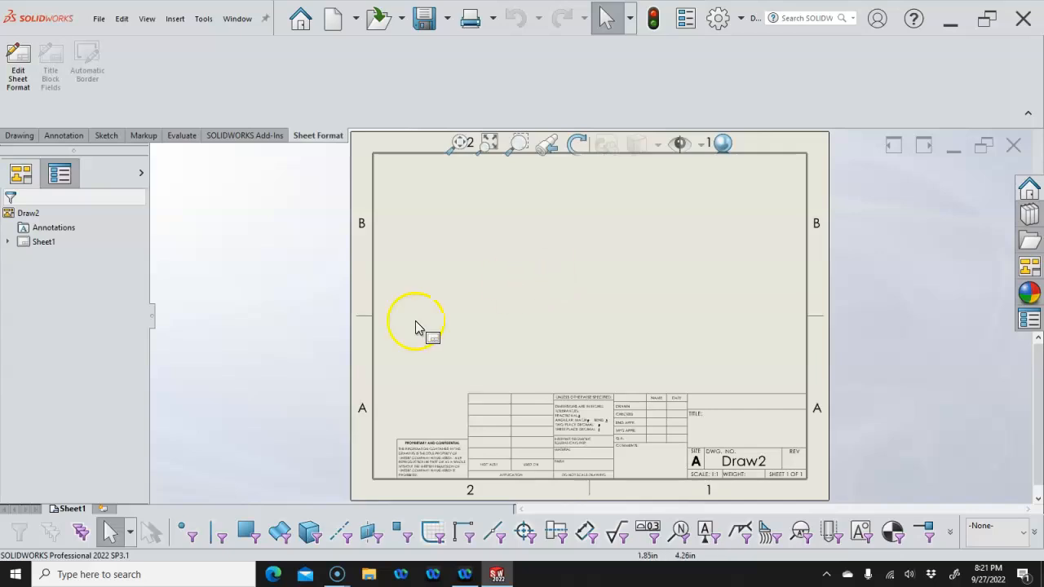
Add Sheet2, review its sheet format path in its properties, then return to Sheet1
left_click(106, 508)
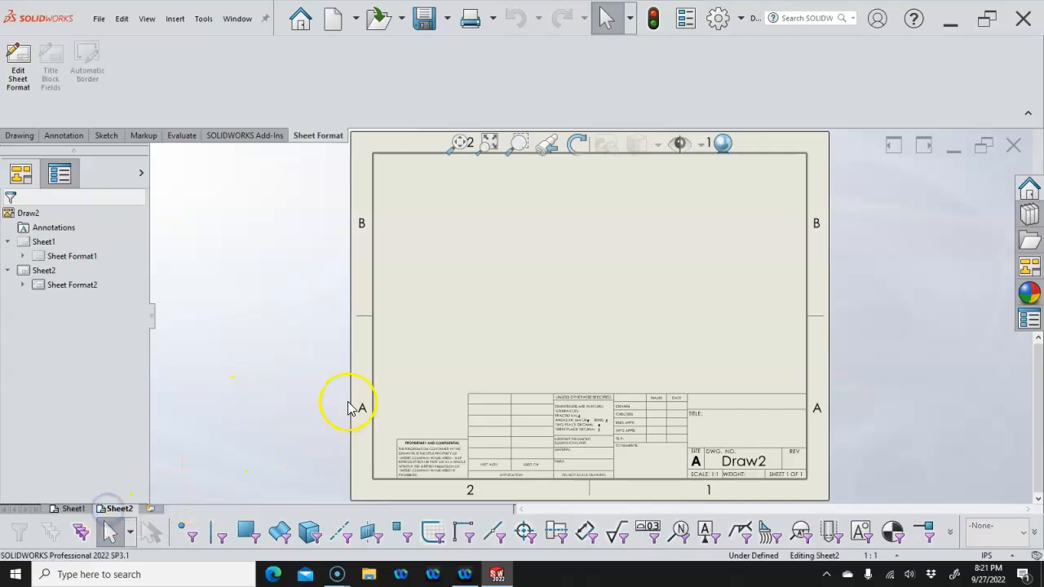
right_click(552, 288)
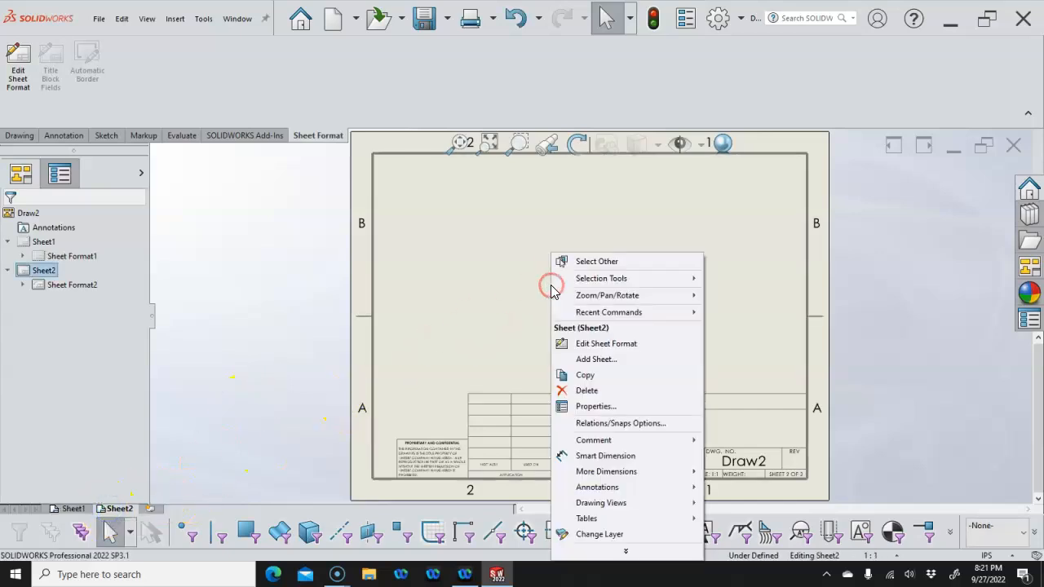
left_click(595, 406)
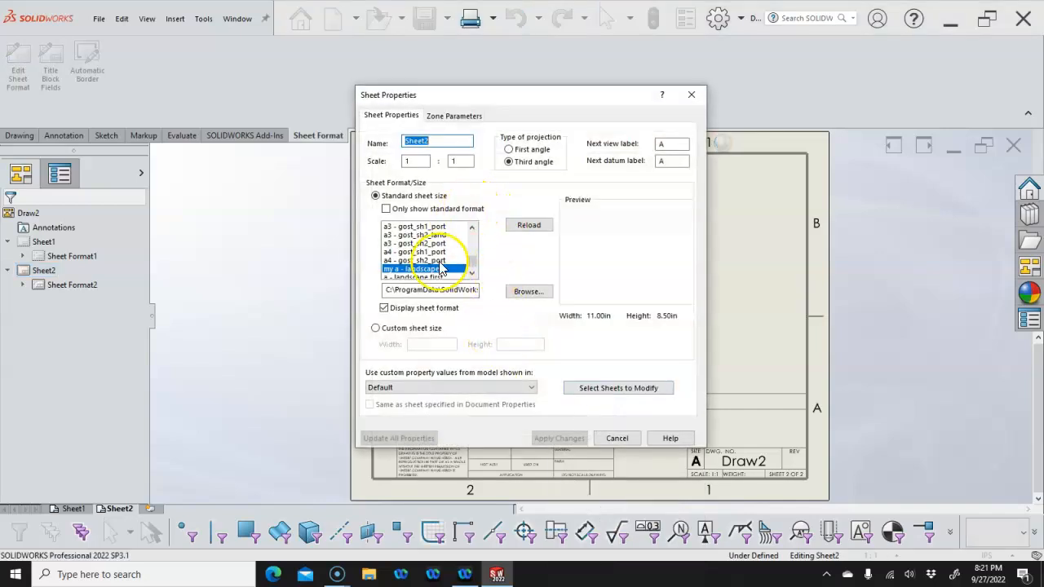
left_click_drag(413, 290, 507, 292)
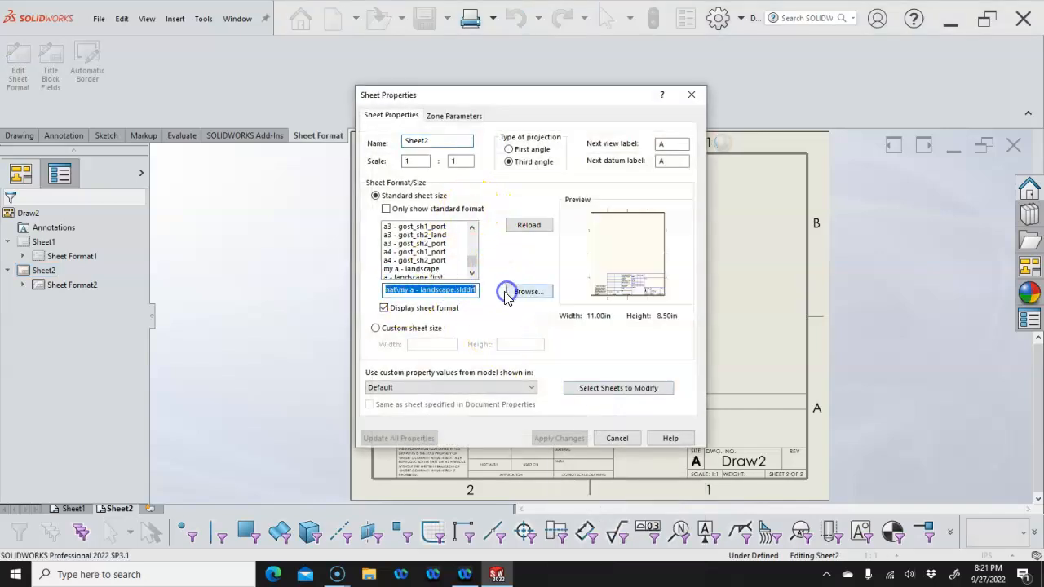
left_click(618, 438)
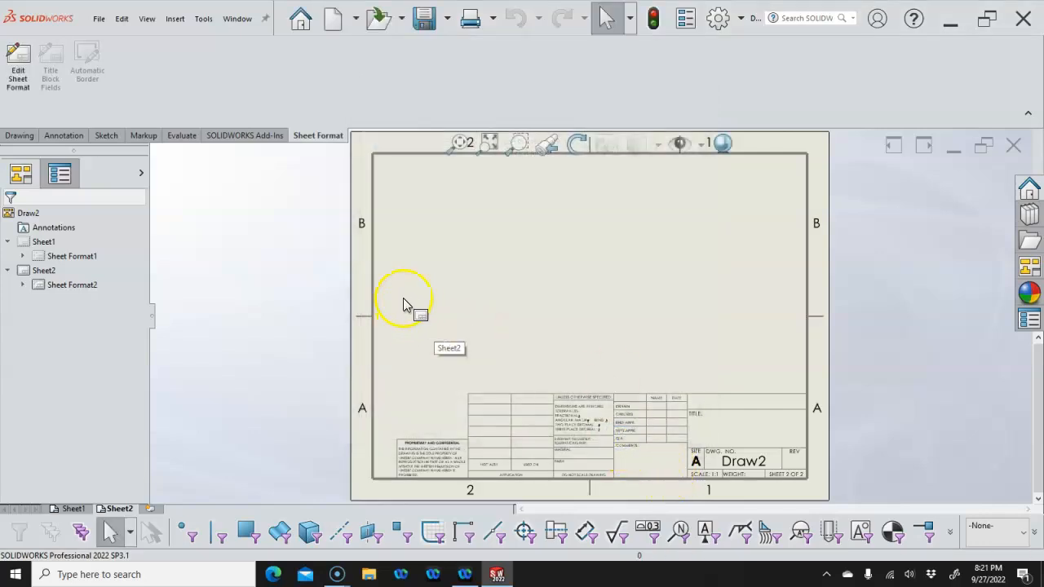
left_click(75, 510)
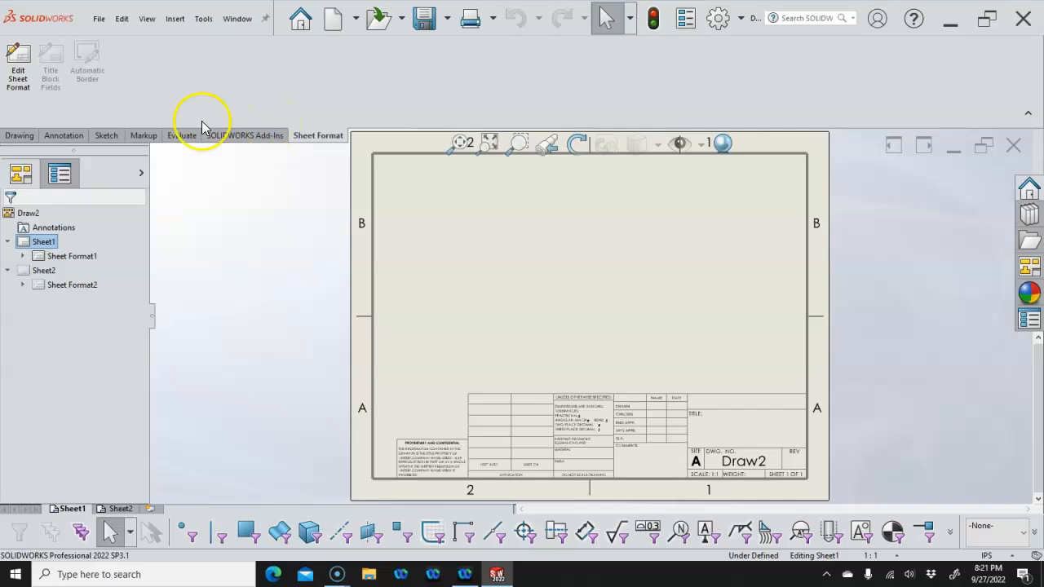
Load P5-16 r3.SLDASM from My Drive > 2022 Fall Assignments > Assign02-2 into Model View
left_click(18, 136)
left_click(32, 73)
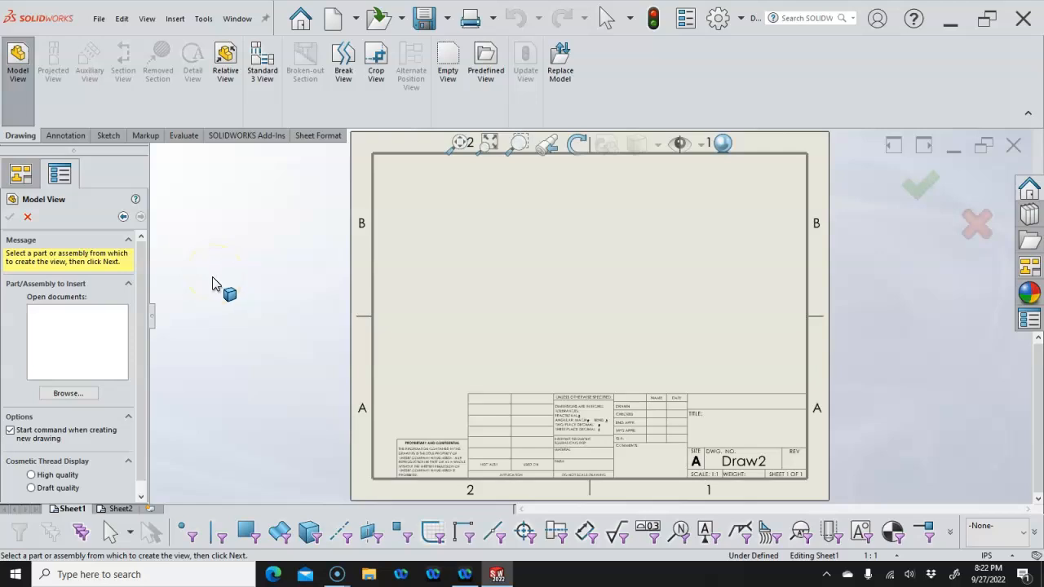
left_click(68, 393)
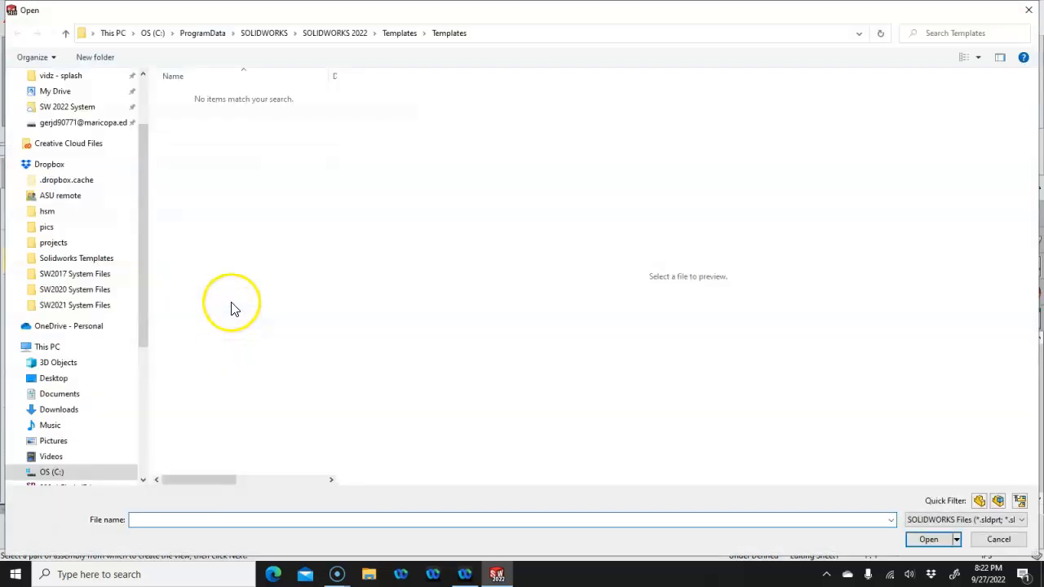
left_click_drag(143, 182, 148, 128)
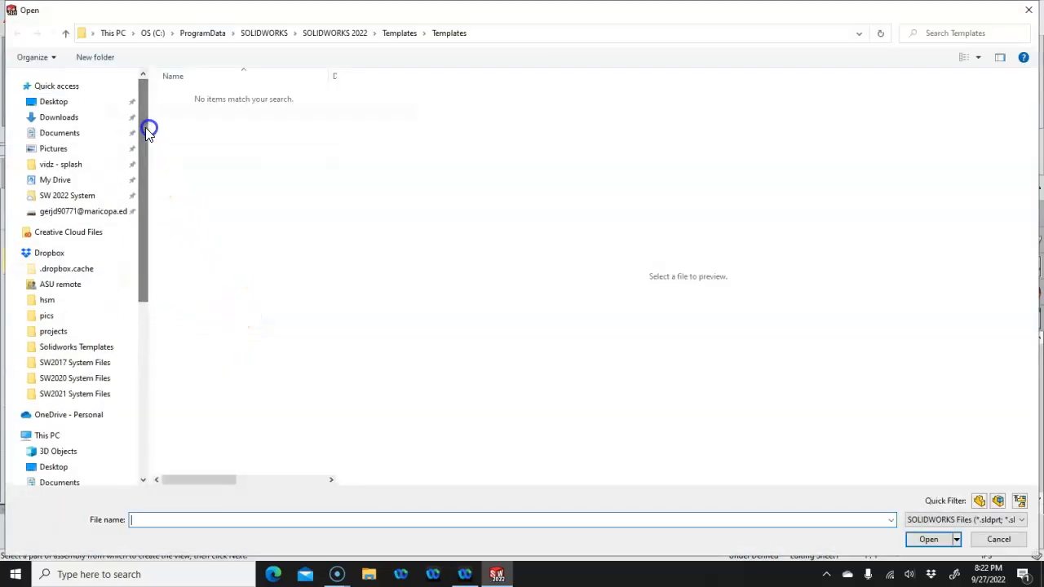
left_click(67, 181)
double_click(268, 123)
left_click(201, 129)
double_click(201, 126)
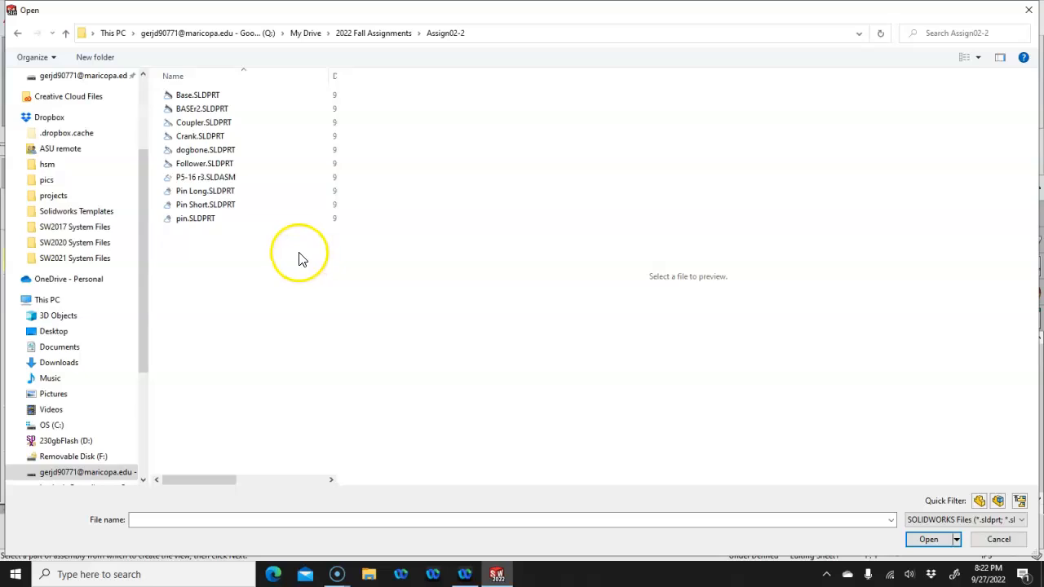
left_click(232, 178)
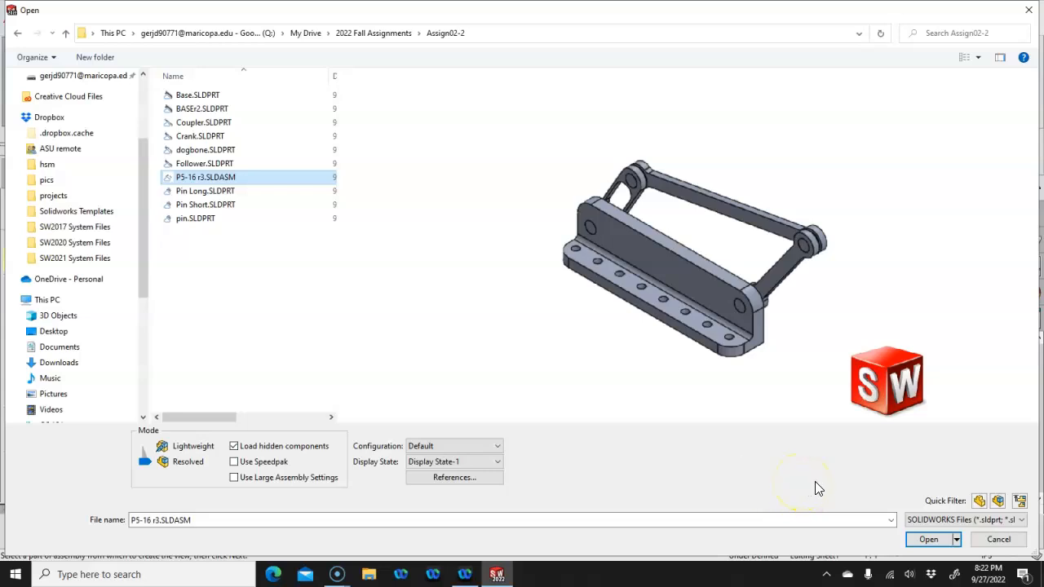
left_click(928, 540)
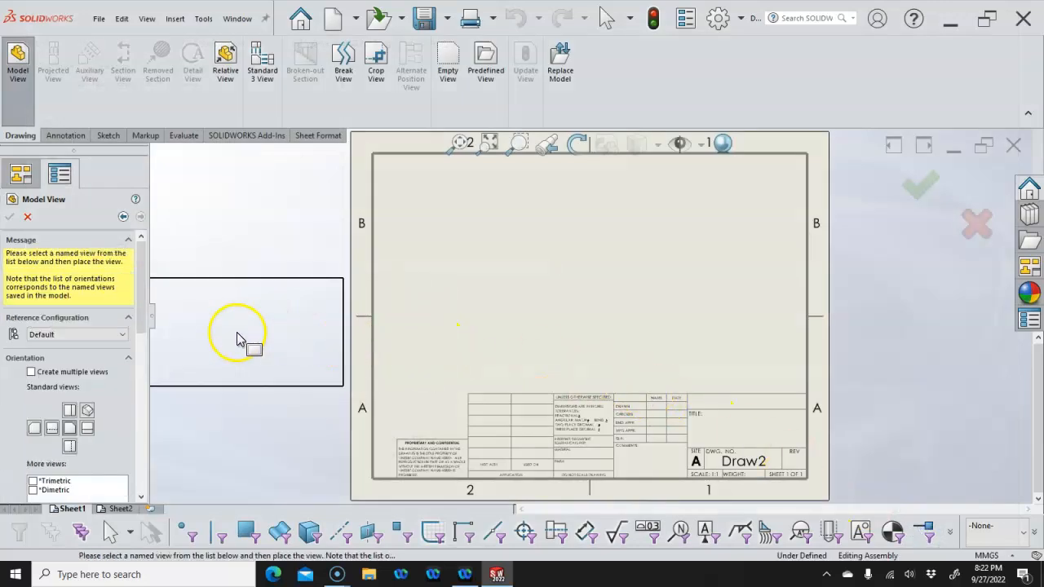
Place an isometric Drawing View1 of P5-16 r3 near Sheet1's centre at 1:2 scale
left_click(87, 410)
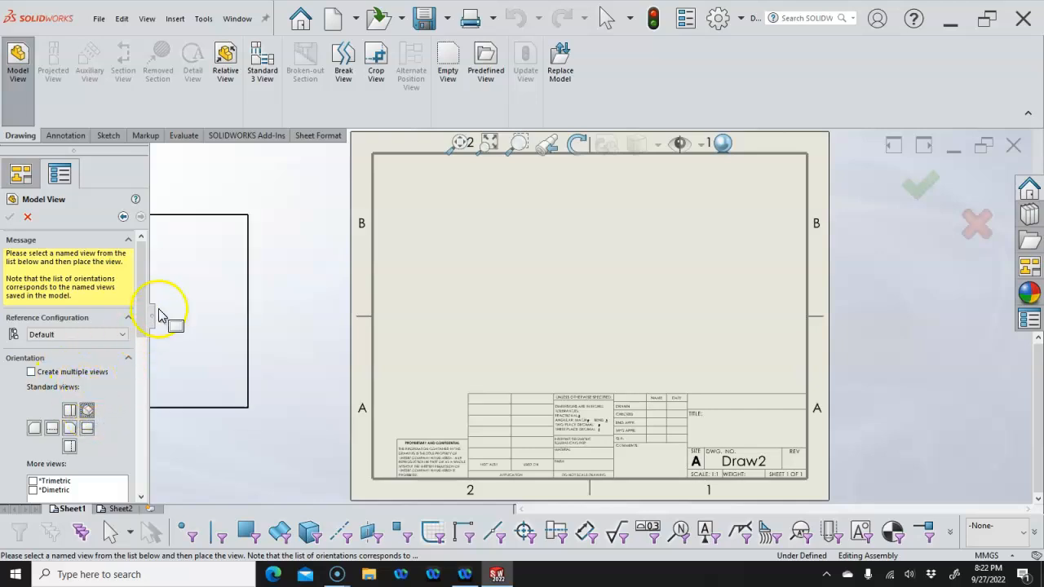
mouse_move(145, 308)
left_mouse_down()
mouse_move(151, 482)
mouse_move(132, 358)
mouse_move(135, 293)
left_mouse_up()
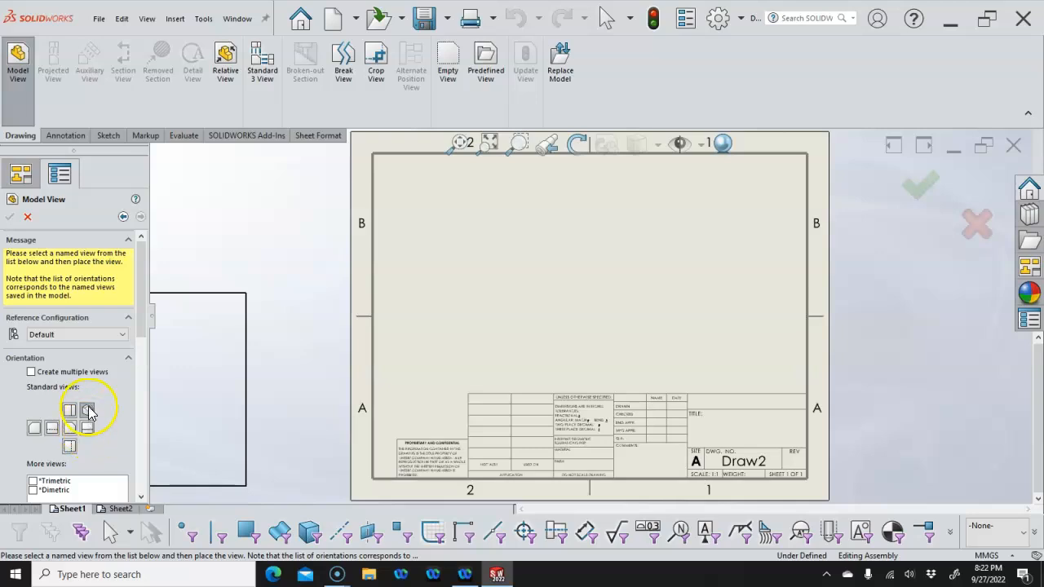
left_click(123, 216)
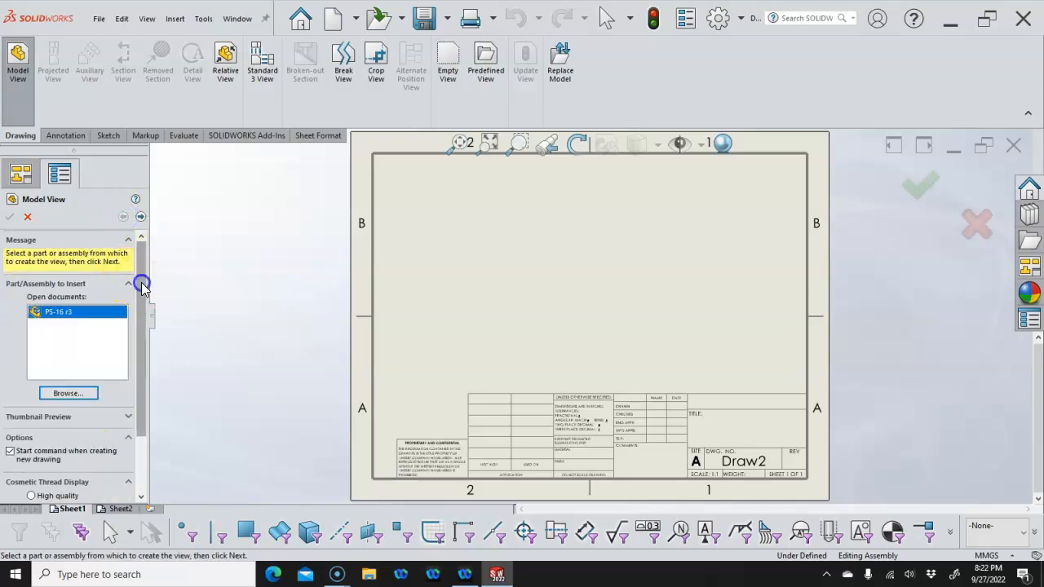
left_click_drag(139, 282, 135, 361)
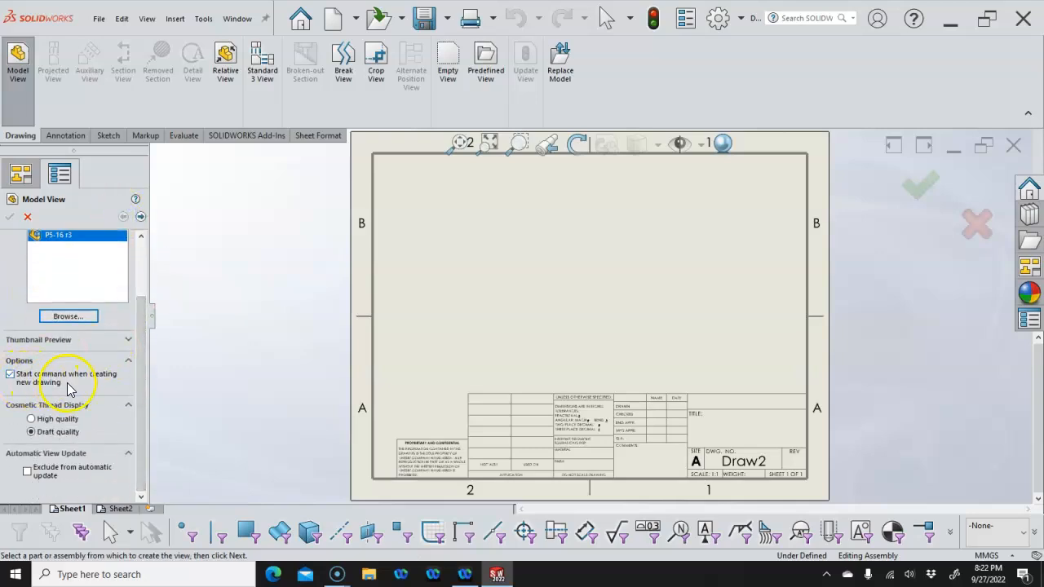
left_click(36, 237)
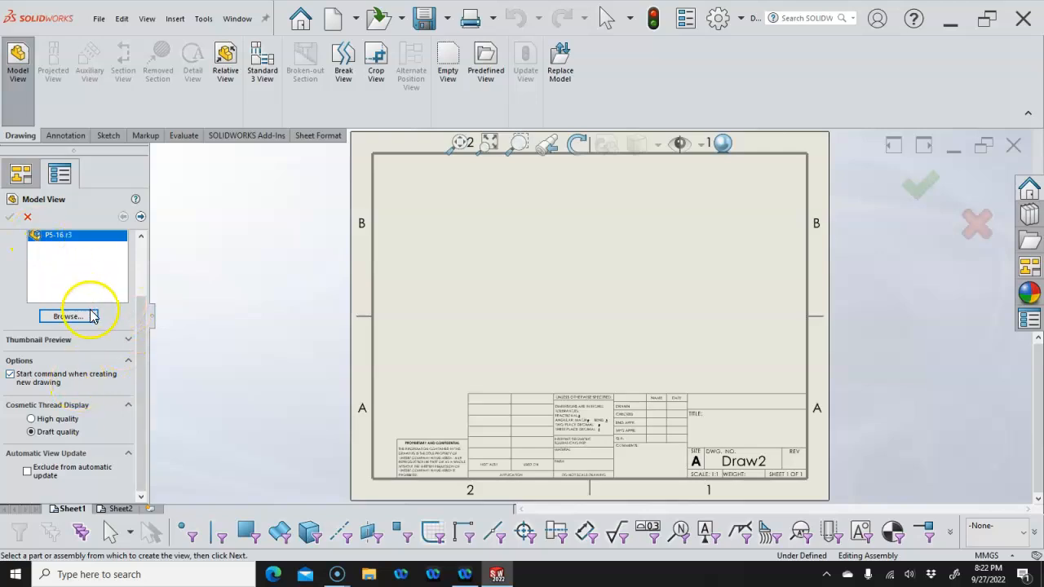
left_click(140, 216)
left_click(499, 283)
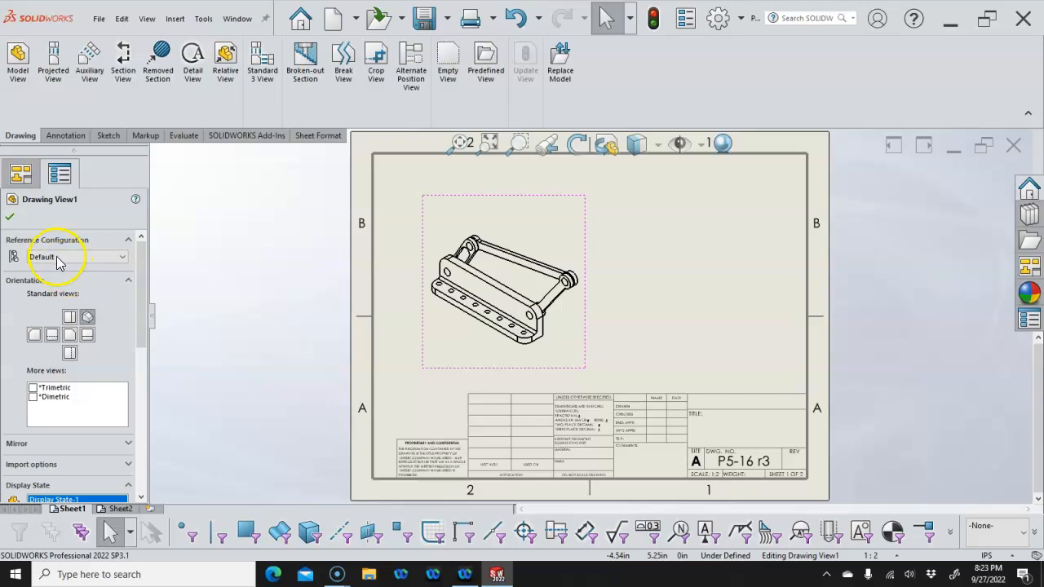
left_click(10, 219)
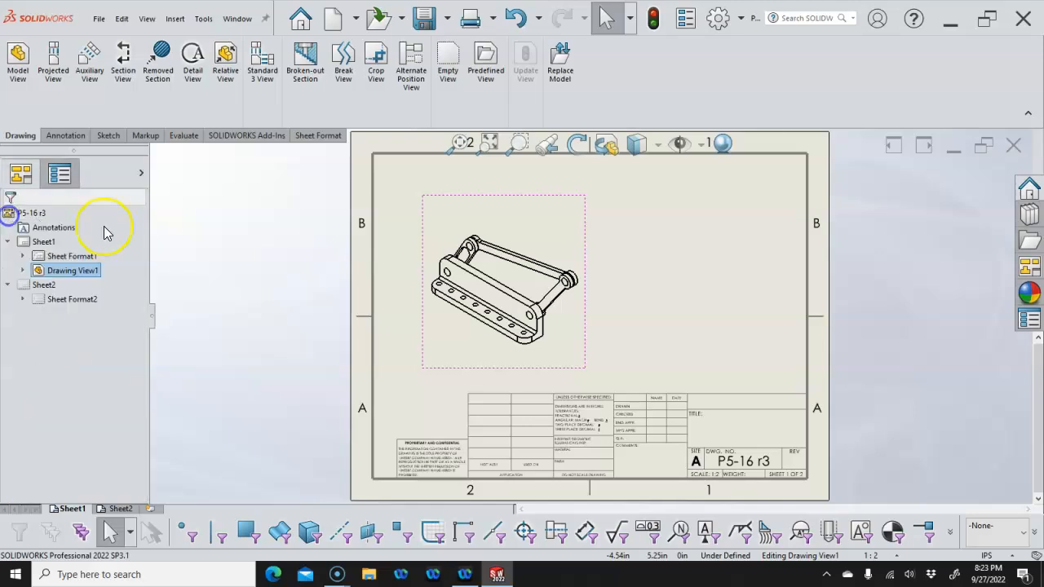
Open the P5-16 r3 assembly from the drawing view and dismiss the component-modified message
right_click(511, 210)
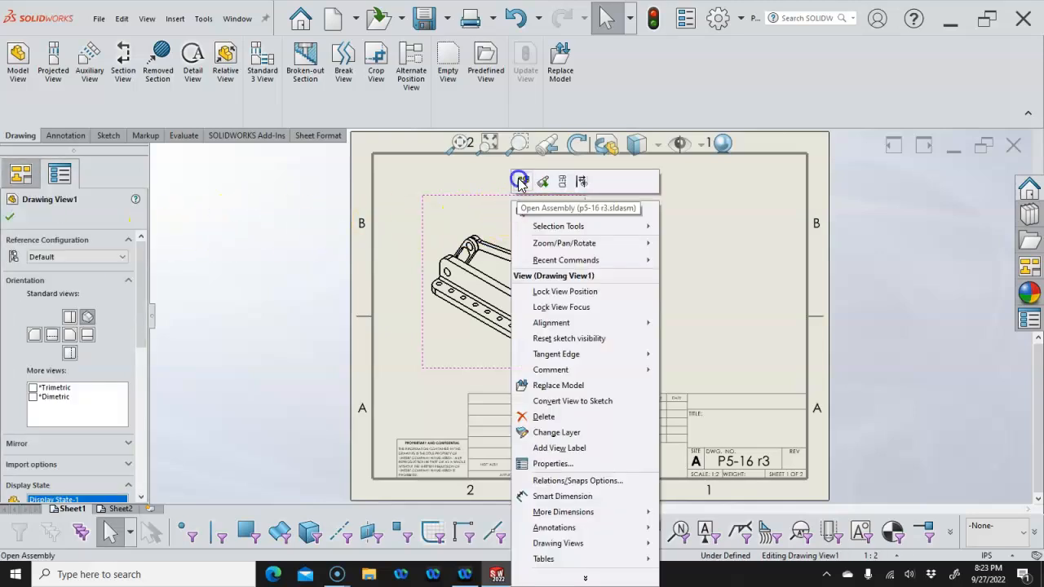
left_click(522, 181)
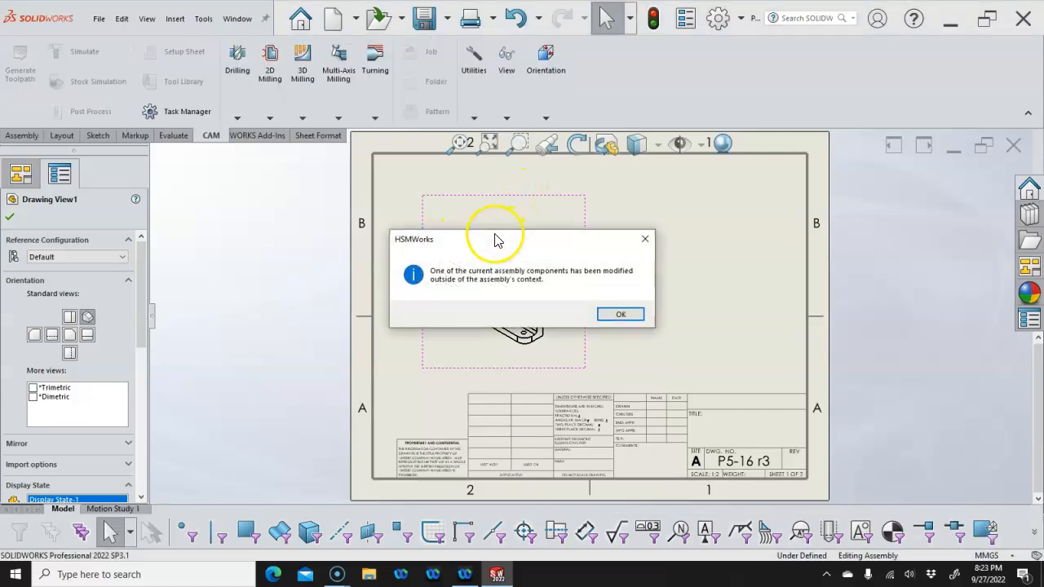
left_click(623, 313)
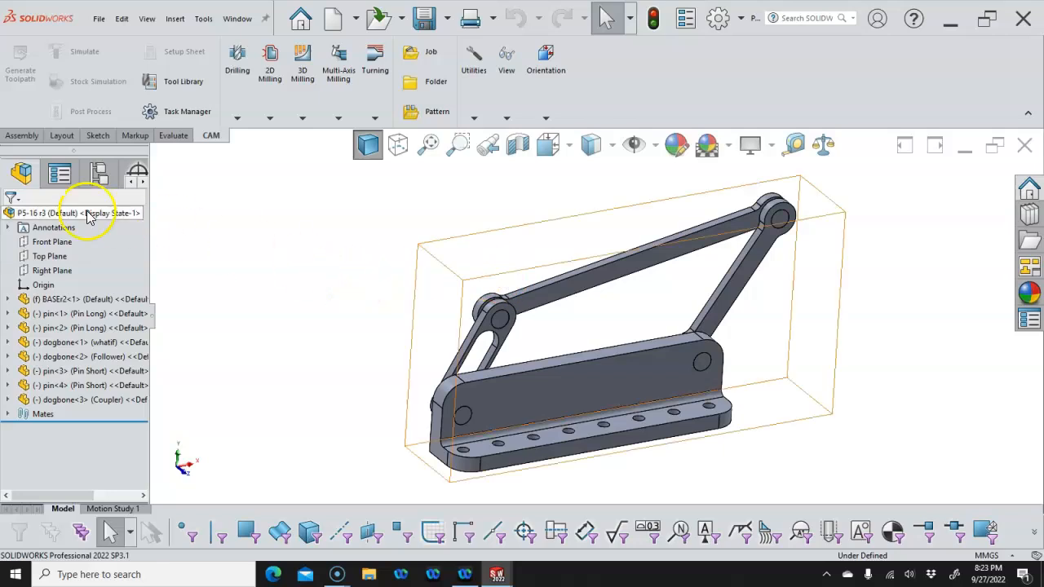
left_click(99, 173)
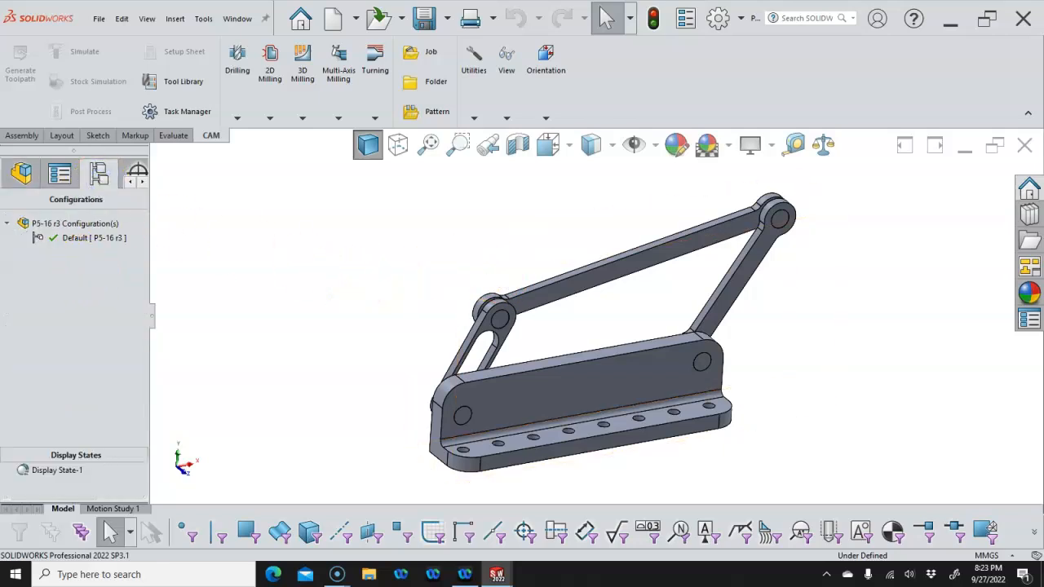
left_click(21, 173)
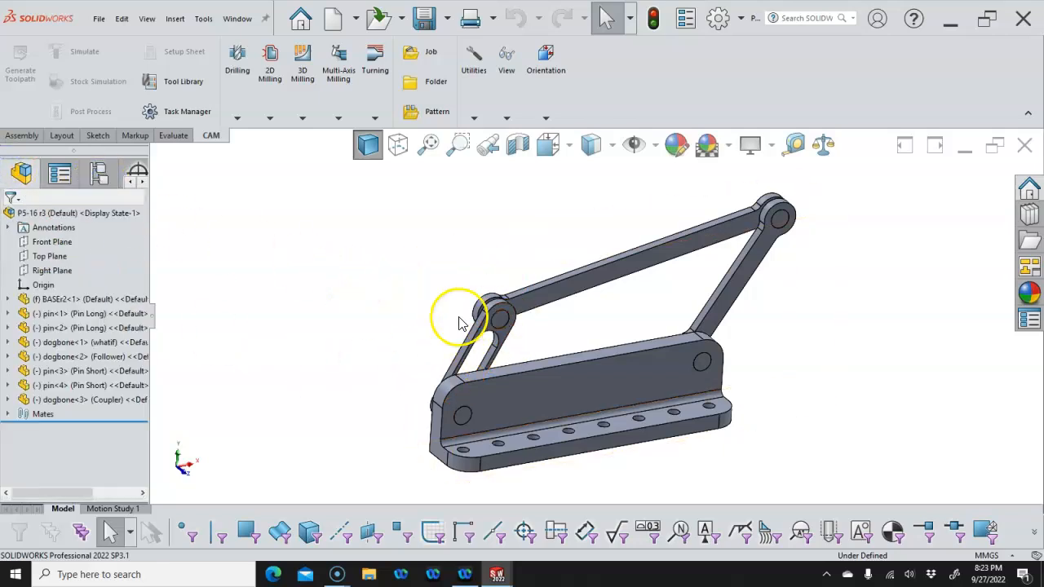
Switch dogbone<1> to its Crank configuration and snap the view to isometric
right_click(486, 333)
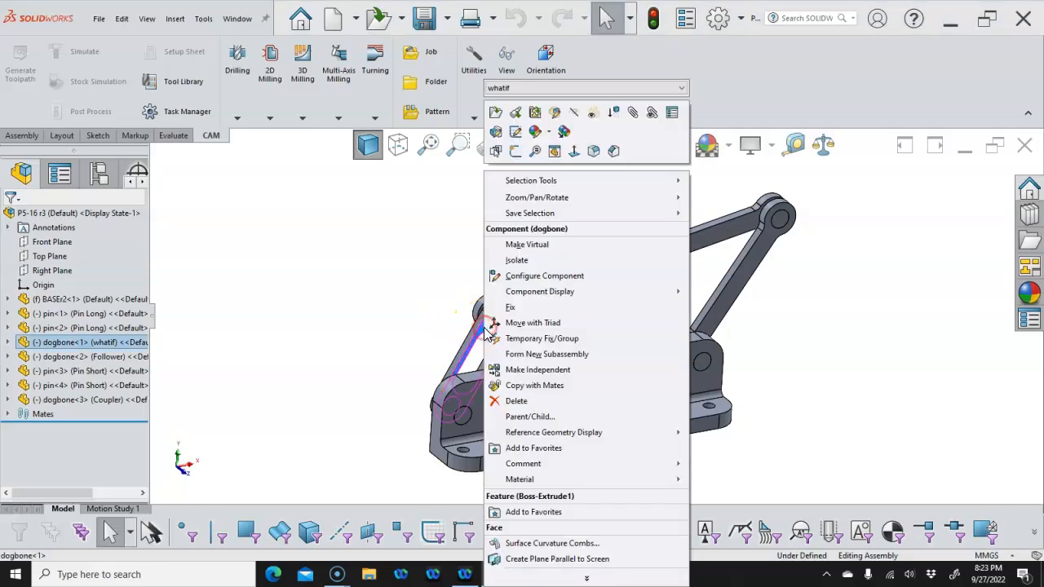
left_click(677, 87)
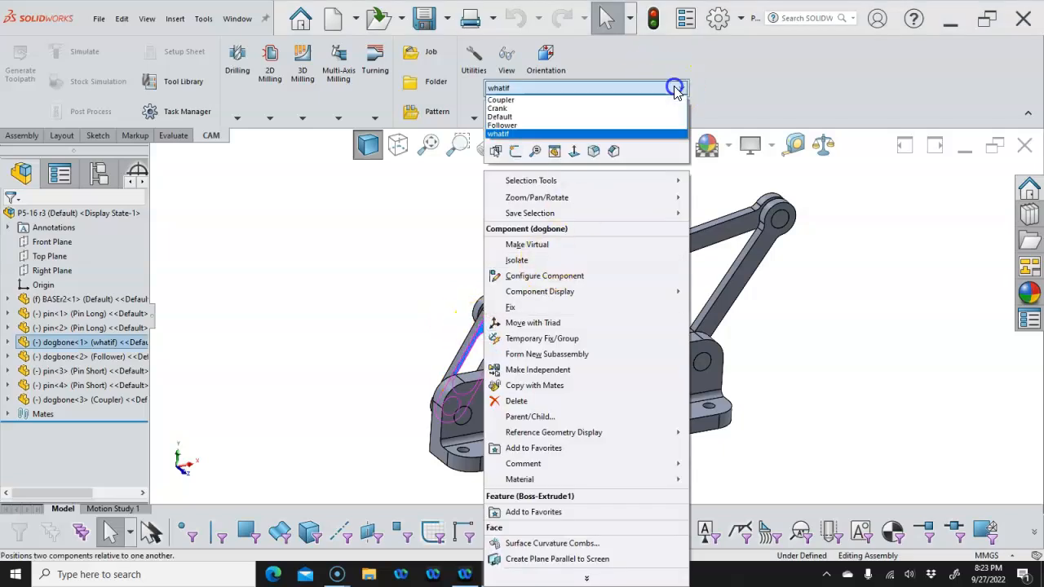
left_click(508, 107)
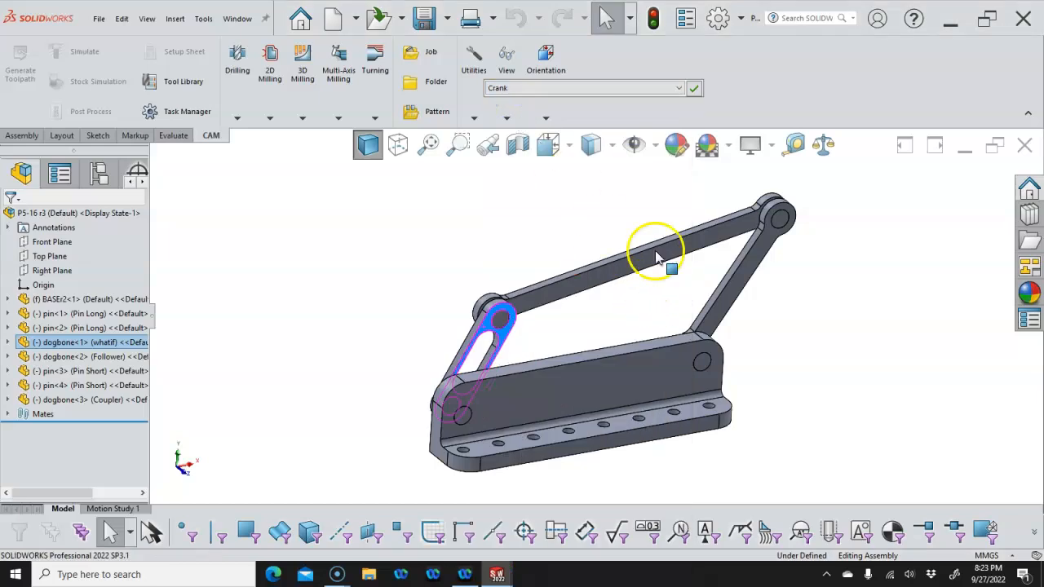
left_click(694, 89)
middle_click_drag(584, 249, 485, 293)
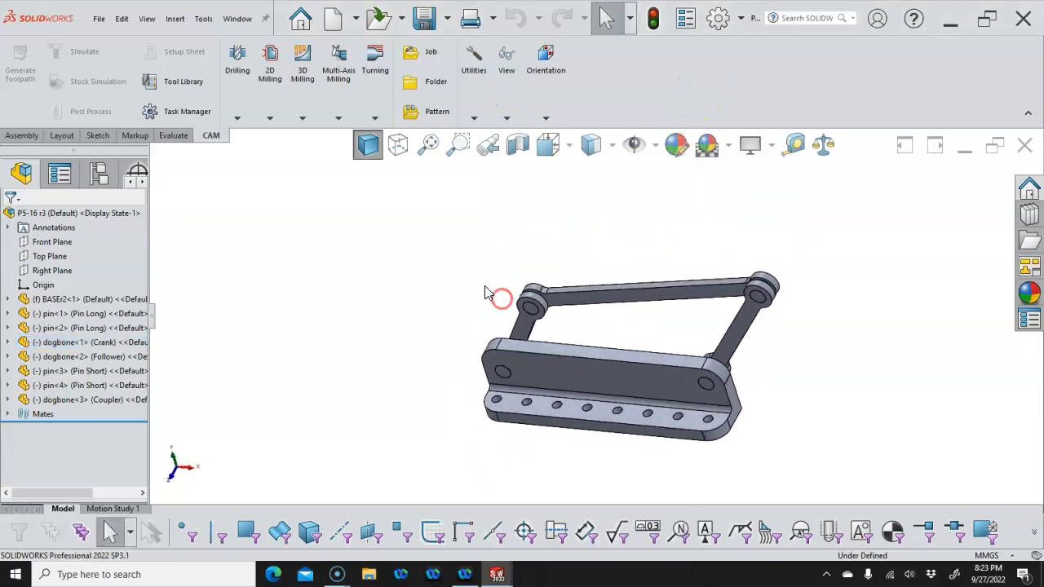
key("ctrl+7")
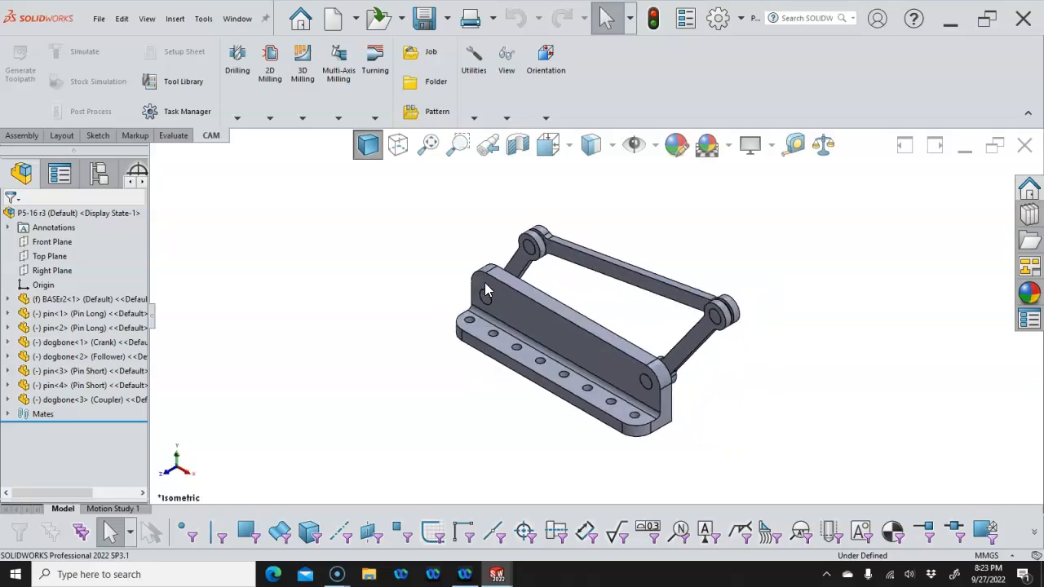
Unsuppress the Angle1 mate between dogbone<1> and BASEr2<1>
left_click(9, 416)
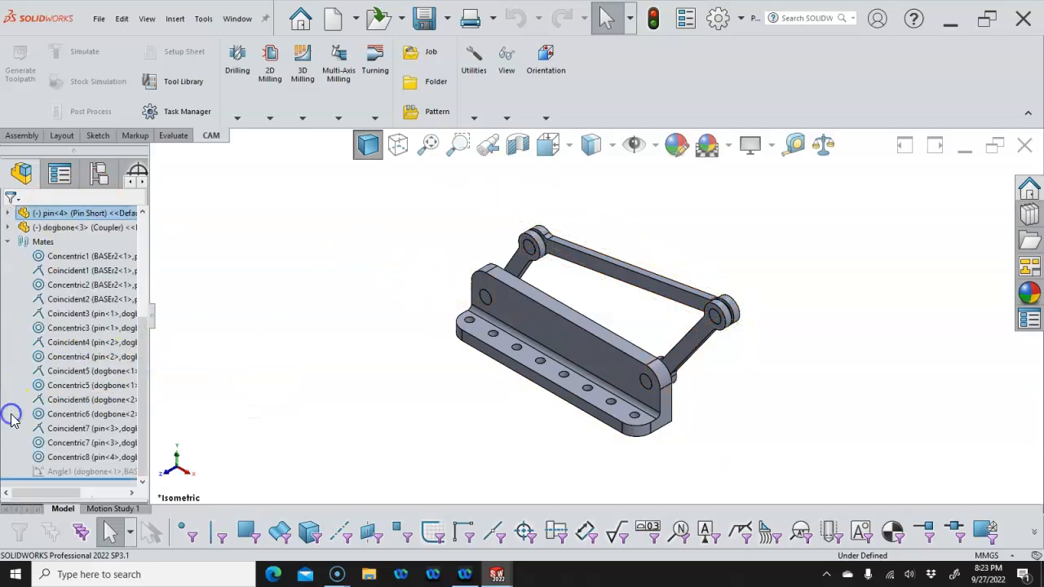
right_click(84, 473)
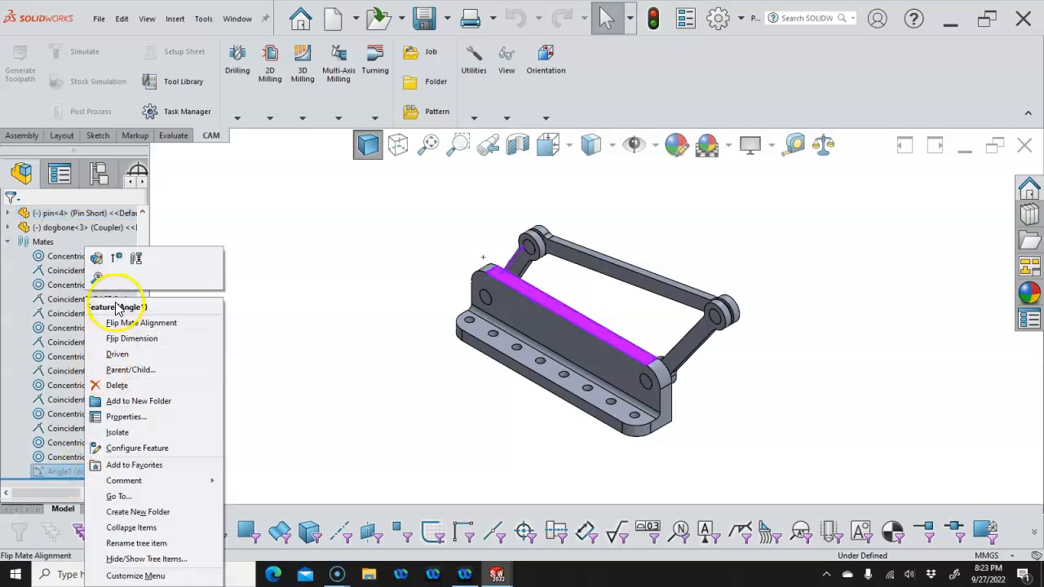
left_click(118, 259)
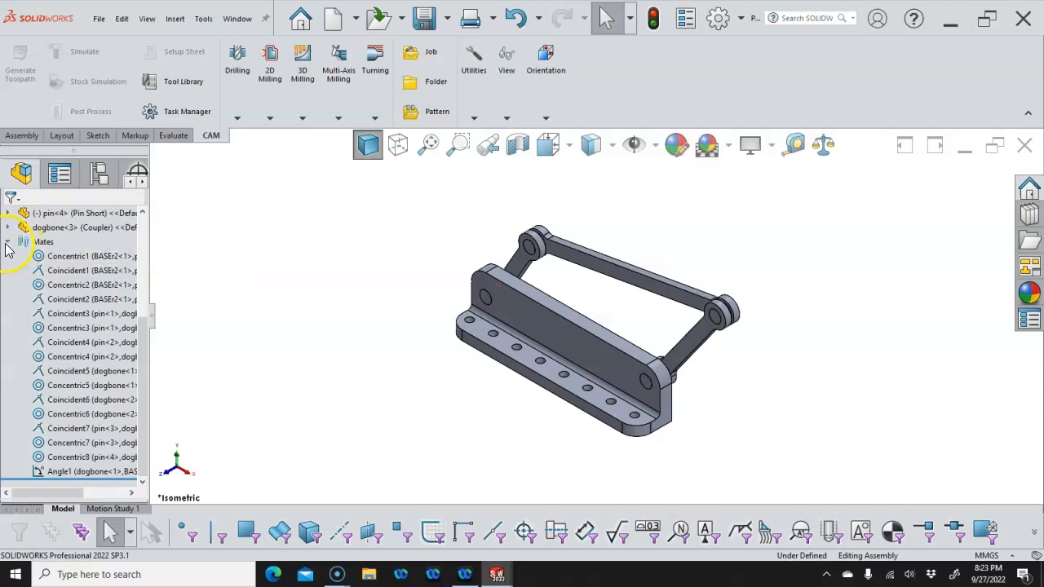
left_click(5, 243)
left_click(256, 283)
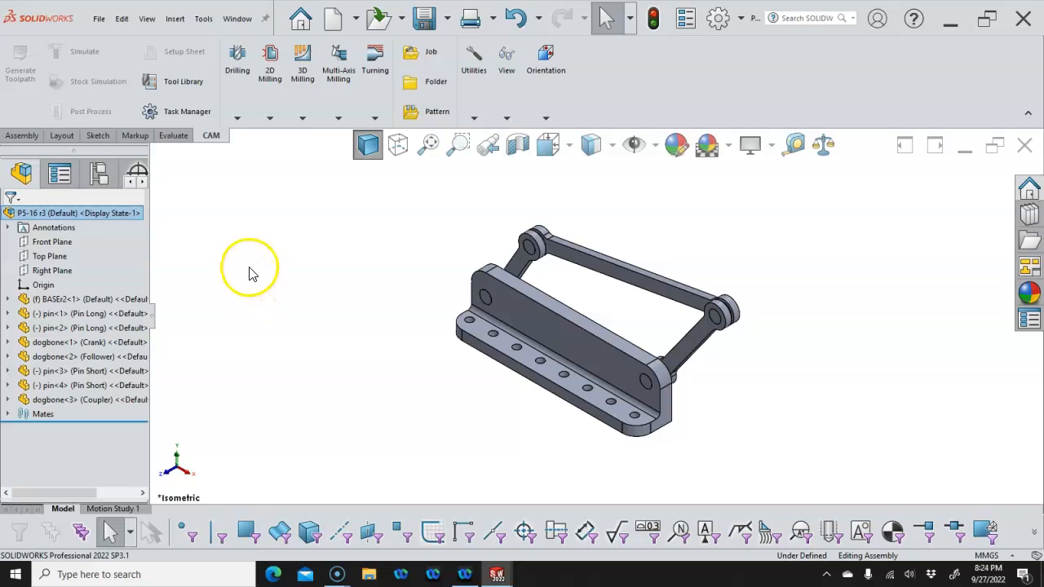
Start an exploded view and select the three dogbone links and four pins
left_click(18, 136)
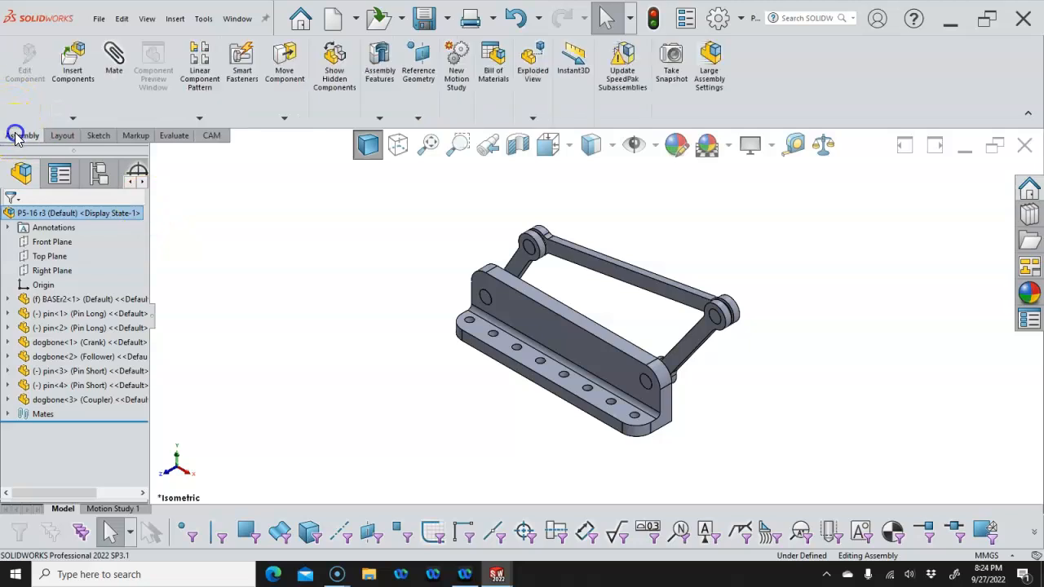
left_click(532, 66)
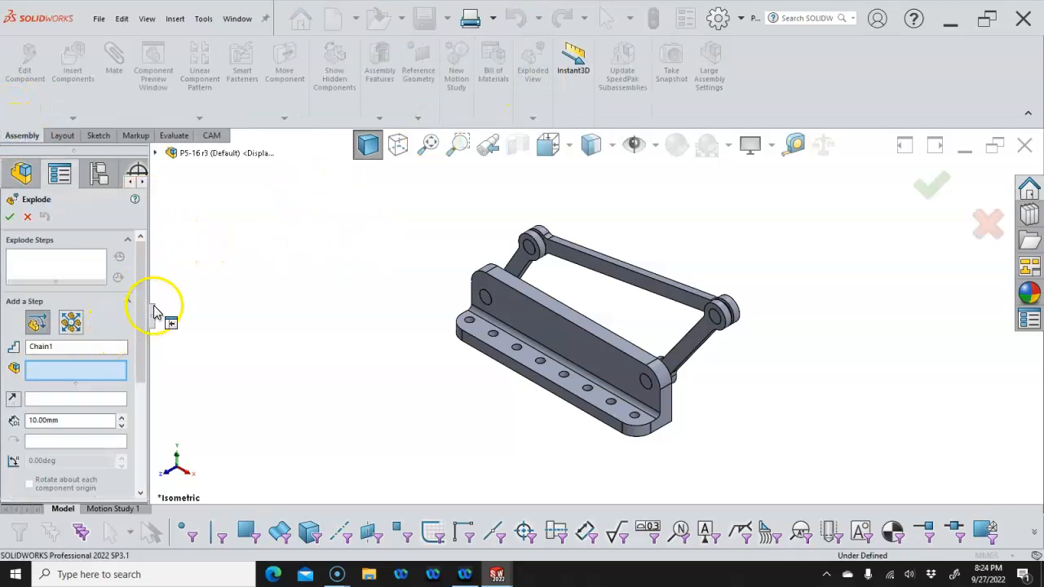
scroll(594, 321, "down", 3)
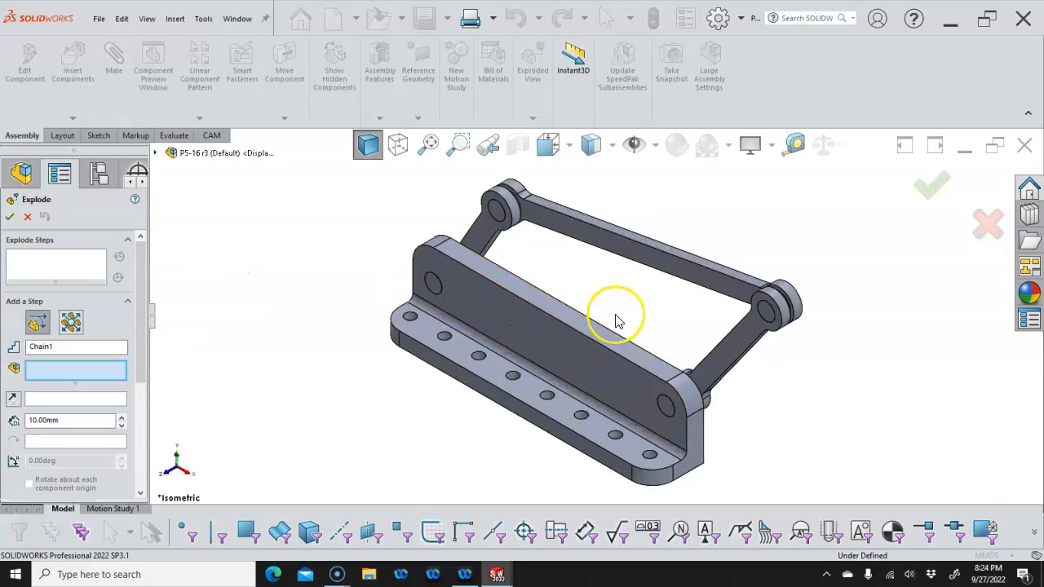
left_click(600, 247)
left_click(497, 211)
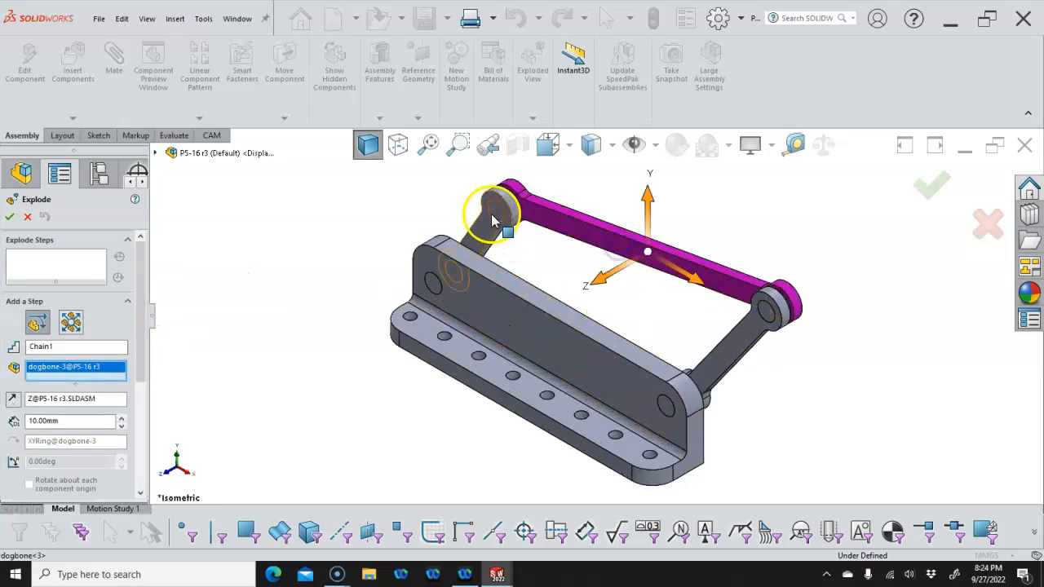
left_click(764, 318)
left_click(738, 346)
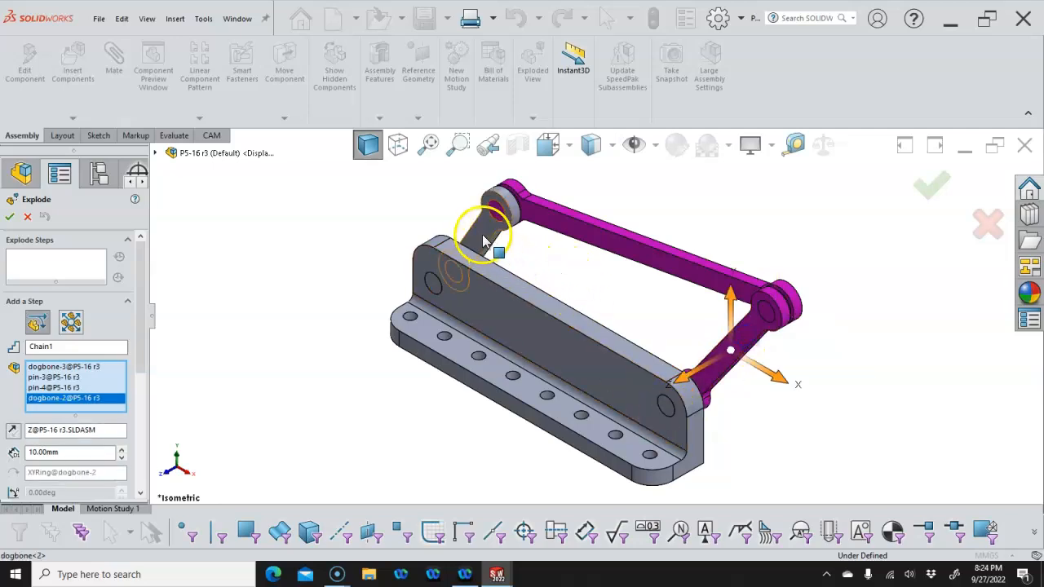
left_click(454, 290)
left_click(434, 284)
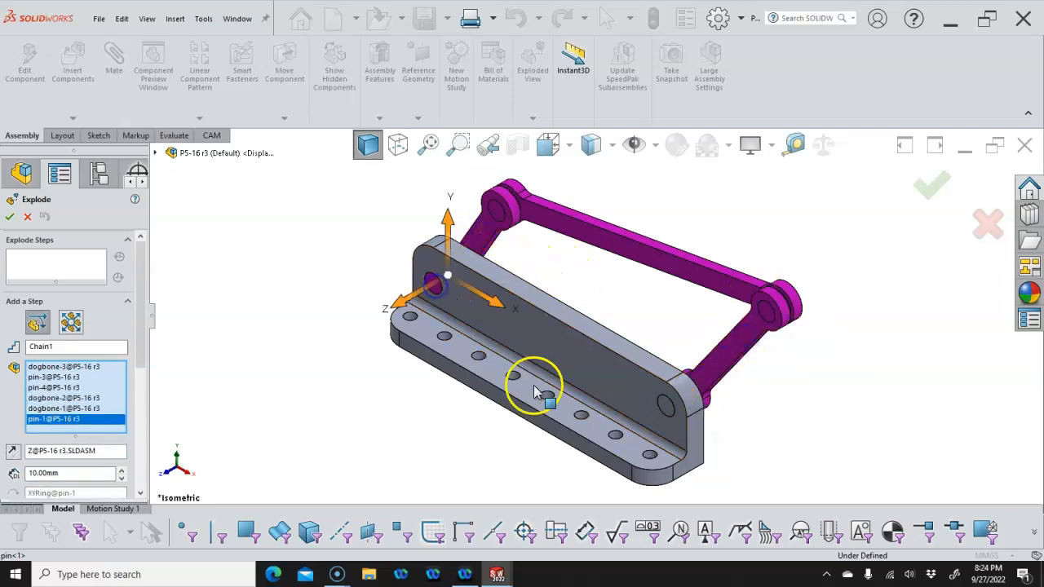
left_click(665, 408)
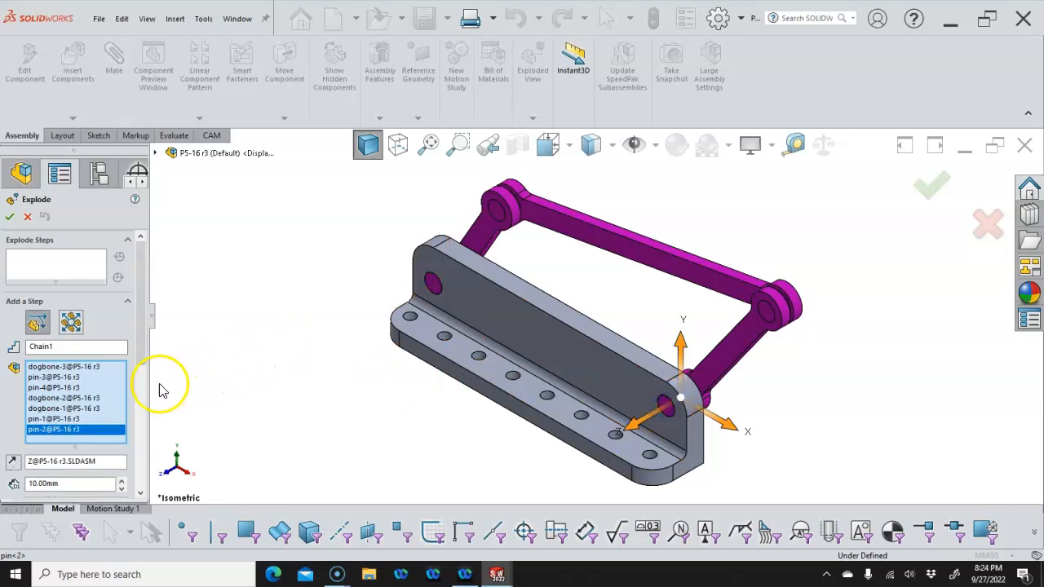
Explode the selected links and pins 70 mm along Z, tightening the auto-spacing
left_click_drag(151, 394, 199, 384)
left_click_drag(194, 333, 194, 438)
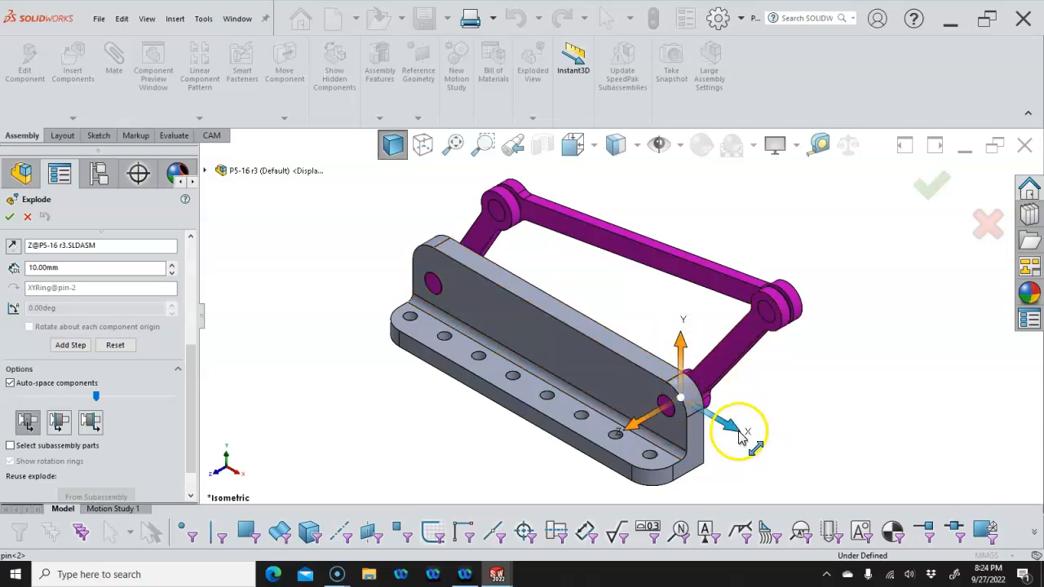
left_click_drag(633, 434, 757, 368)
scroll(756, 347, "up", 3)
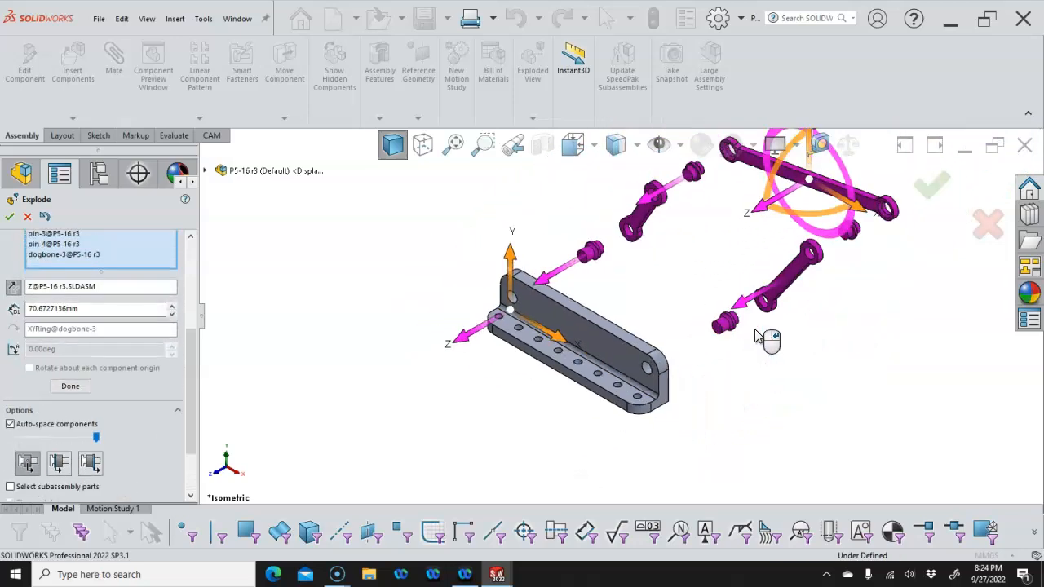
scroll(714, 243, "up", 3)
scroll(703, 247, "down", 3)
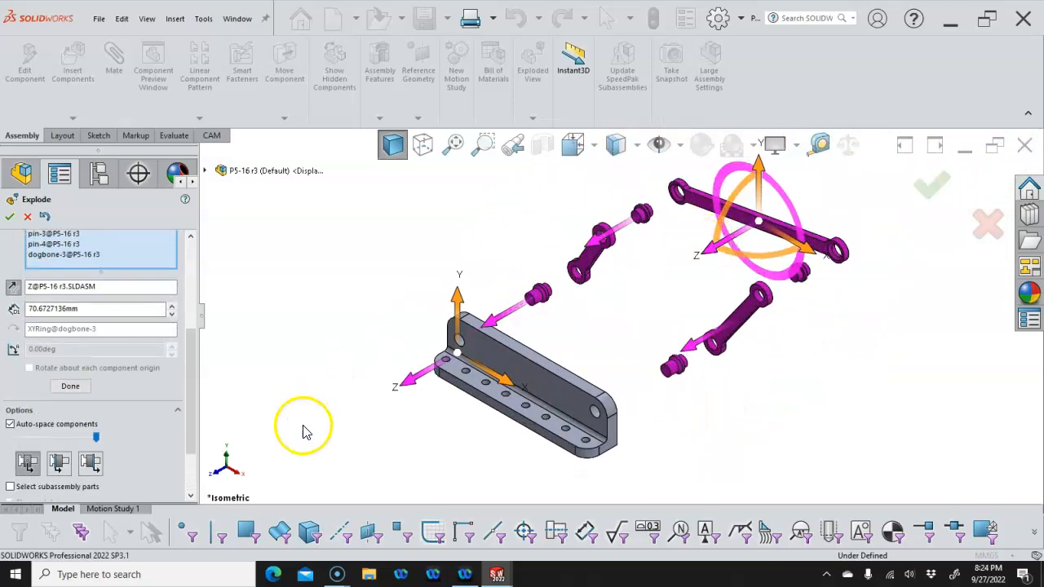
left_click(82, 309)
left_click_drag(88, 310, 45, 308)
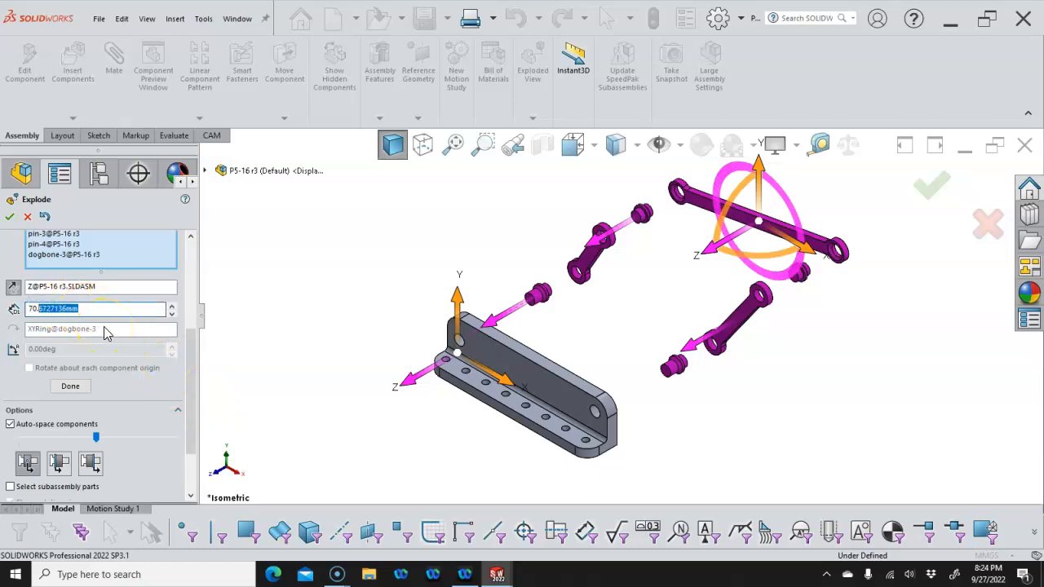
key("BackSpace")
key("Return")
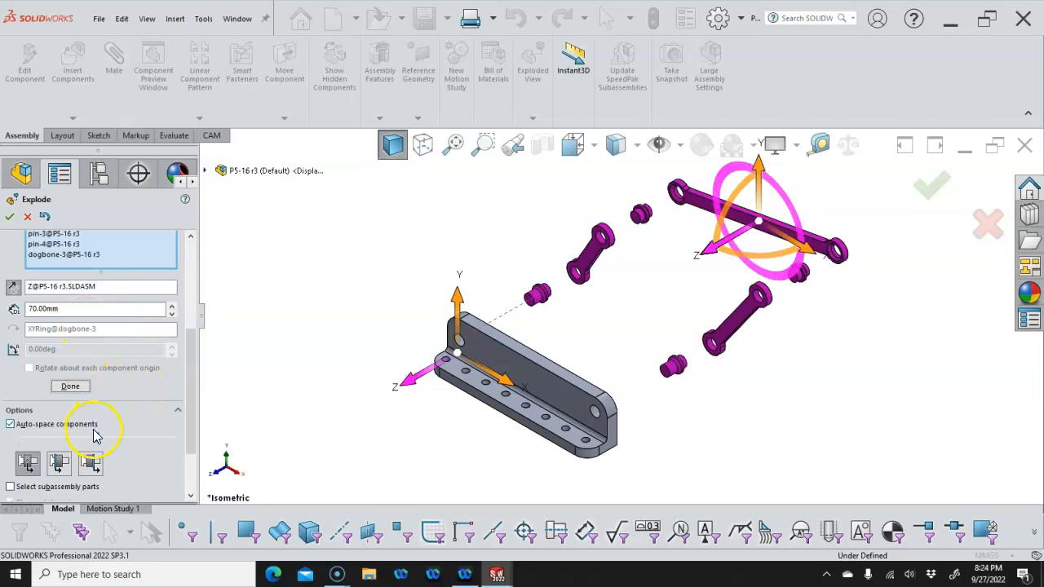
left_click_drag(95, 436, 70, 439)
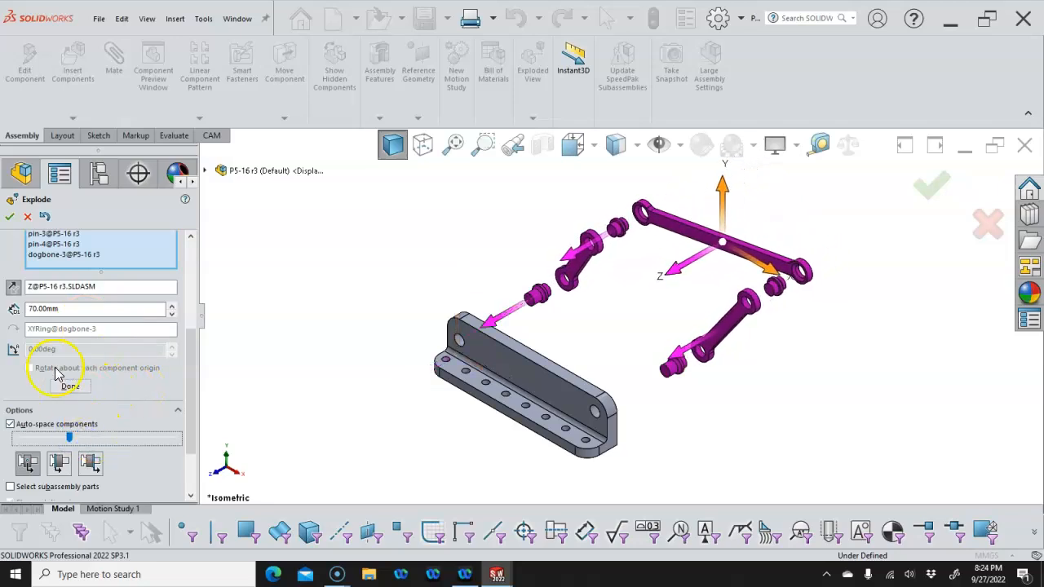
left_click(10, 217)
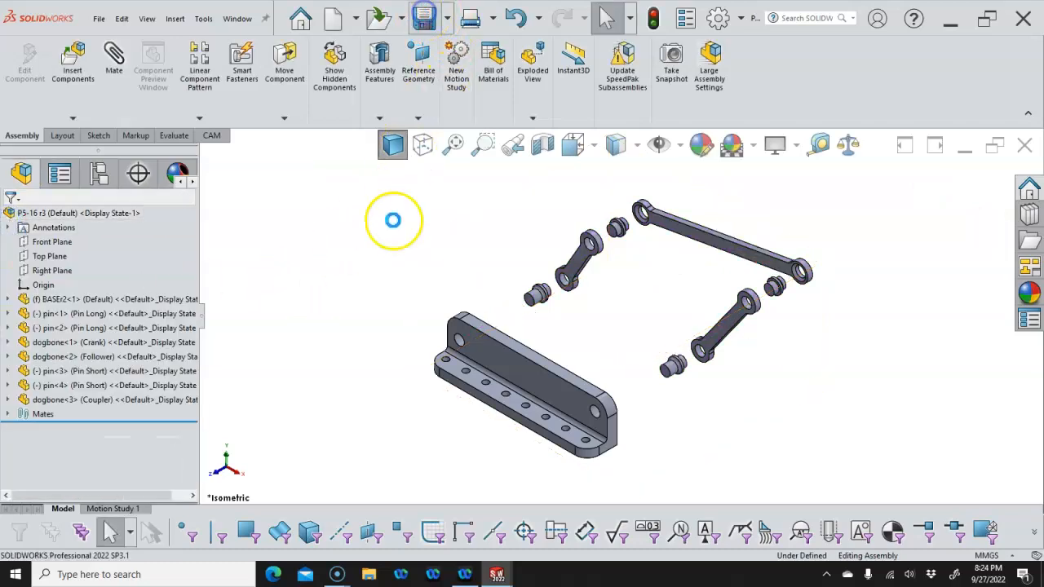
Edit Exploded View1 under the Default configuration, setting Chain1's distance to 50 mm
left_click(408, 253)
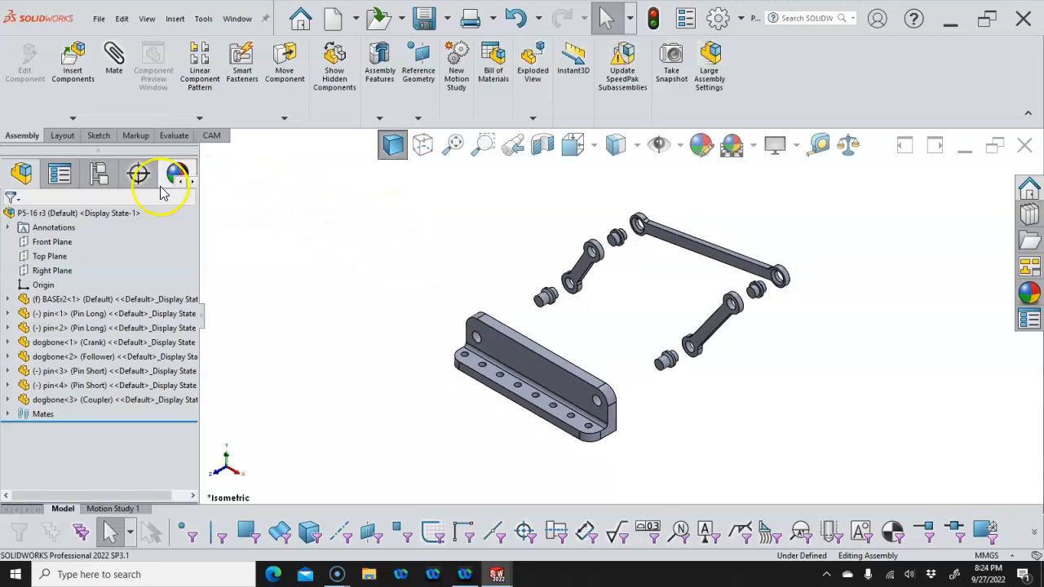
left_click(95, 175)
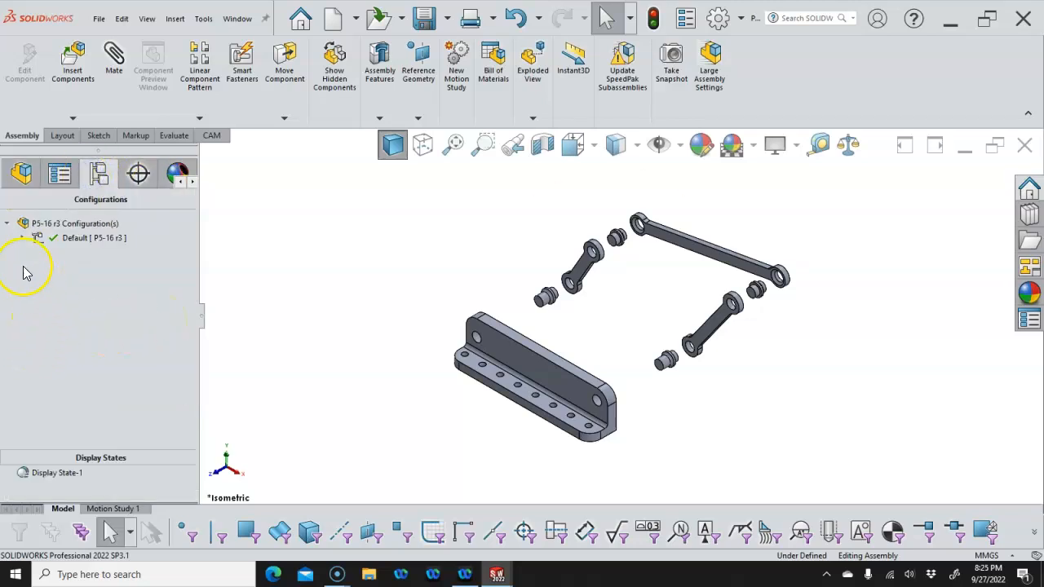
left_click(22, 239)
right_click(77, 256)
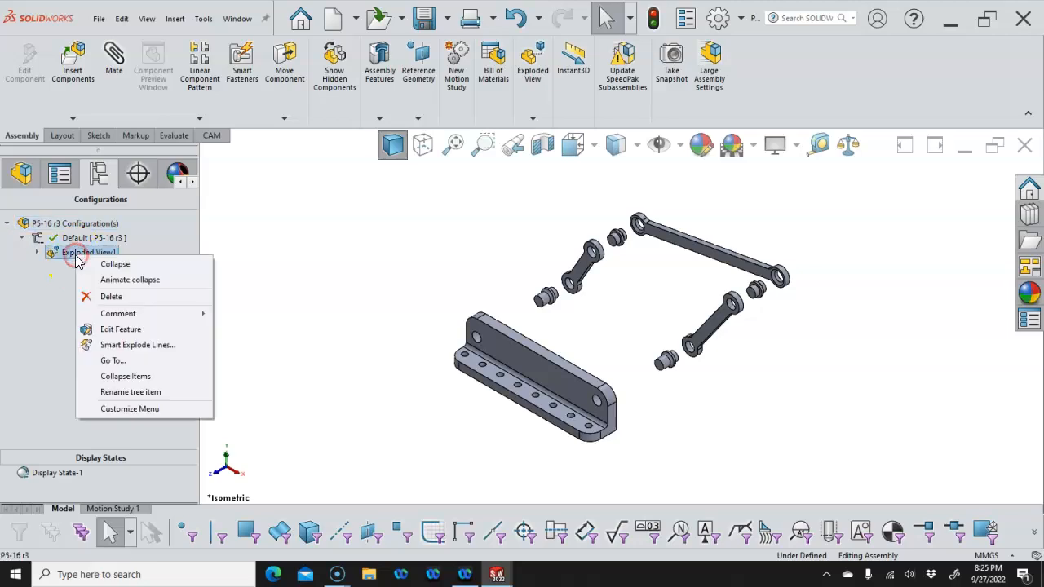
left_click(114, 333)
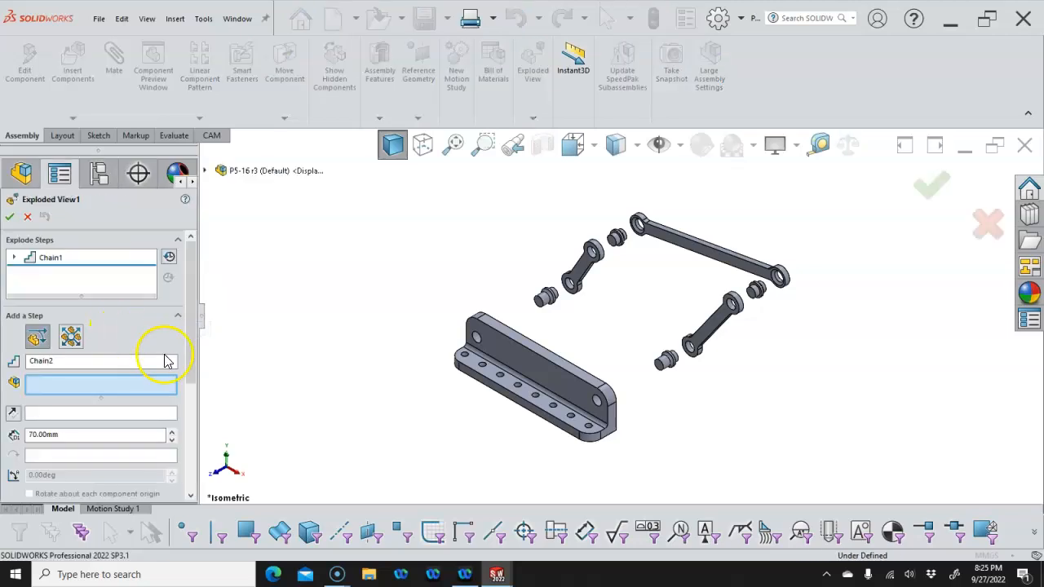
left_click(38, 256)
left_click_drag(187, 317, 186, 419)
left_click(28, 262)
key("Return")
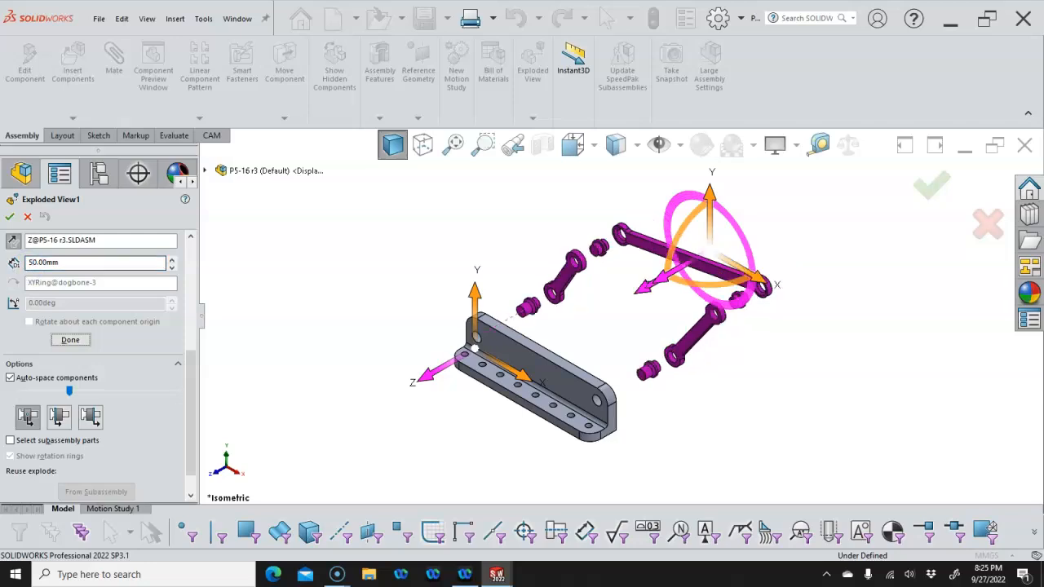
left_click(12, 217)
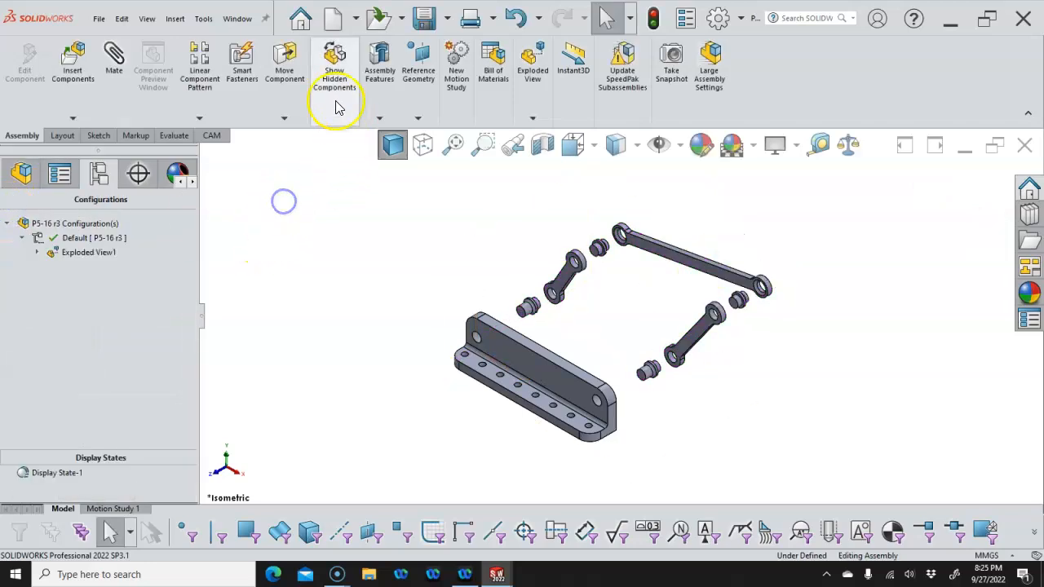
Save the P5-16 r3 assembly and bring up the list of open documents
left_click(424, 18)
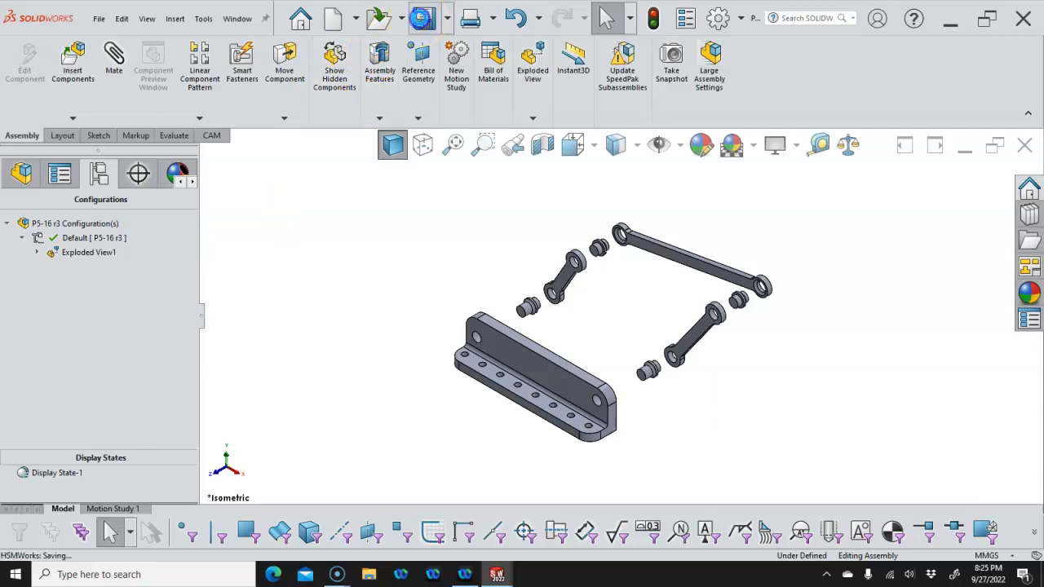
left_click(238, 18)
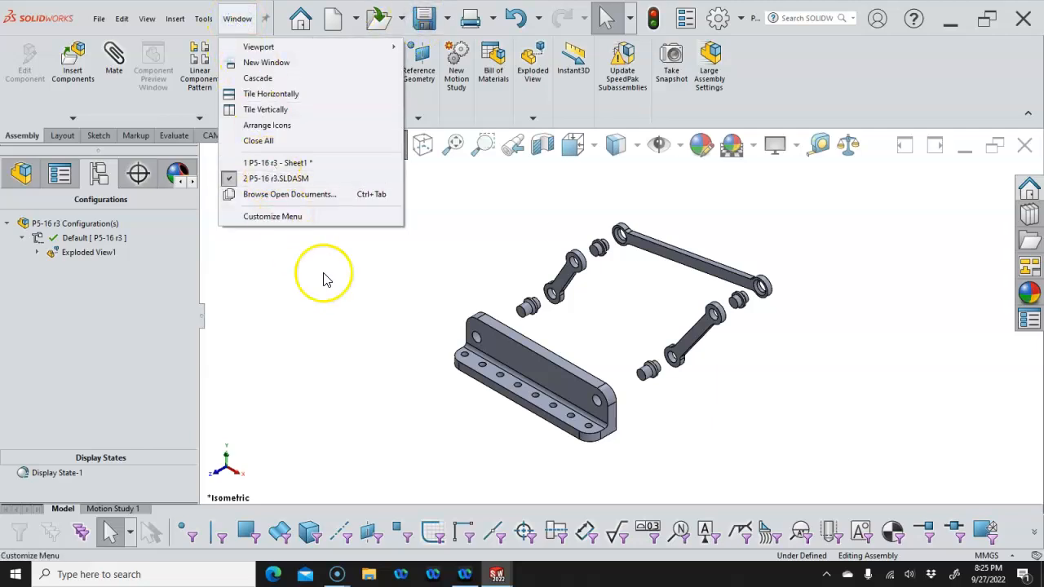
left_click(352, 297)
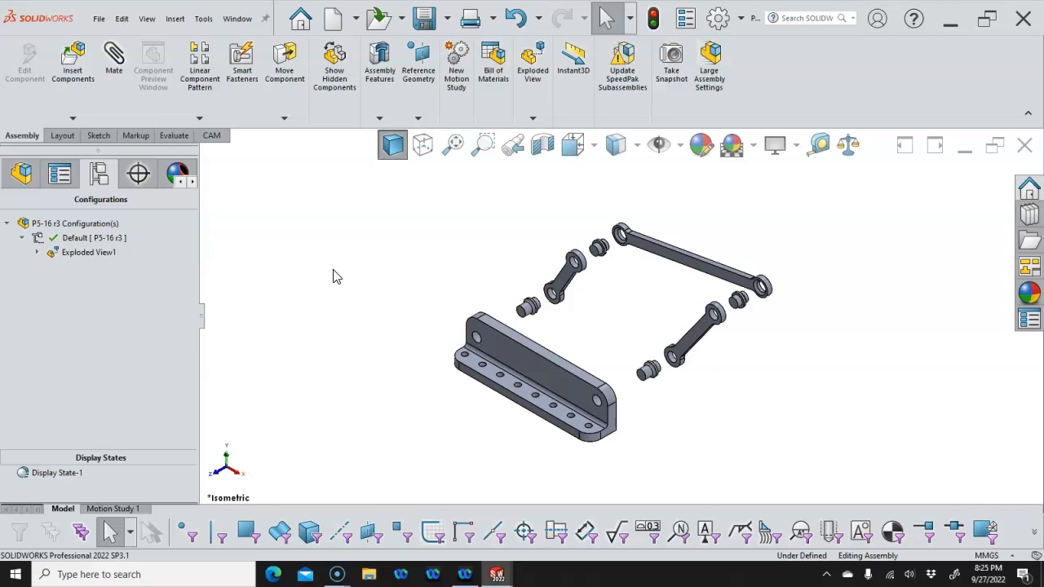
key("ctrl+Tab")
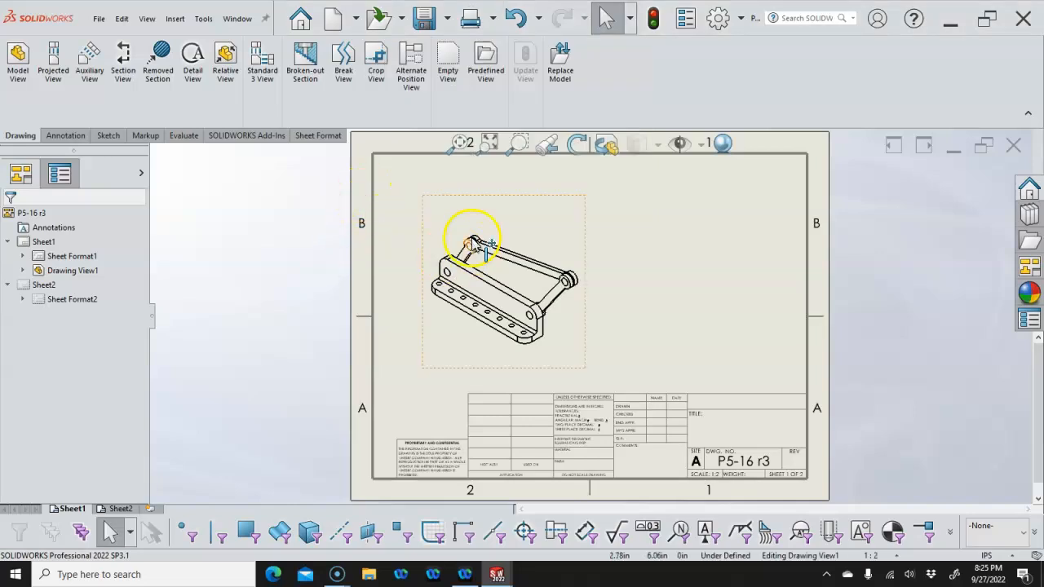
Set Drawing View1 to show P5-16 r3 in its Exploded View1 state
left_click(454, 199)
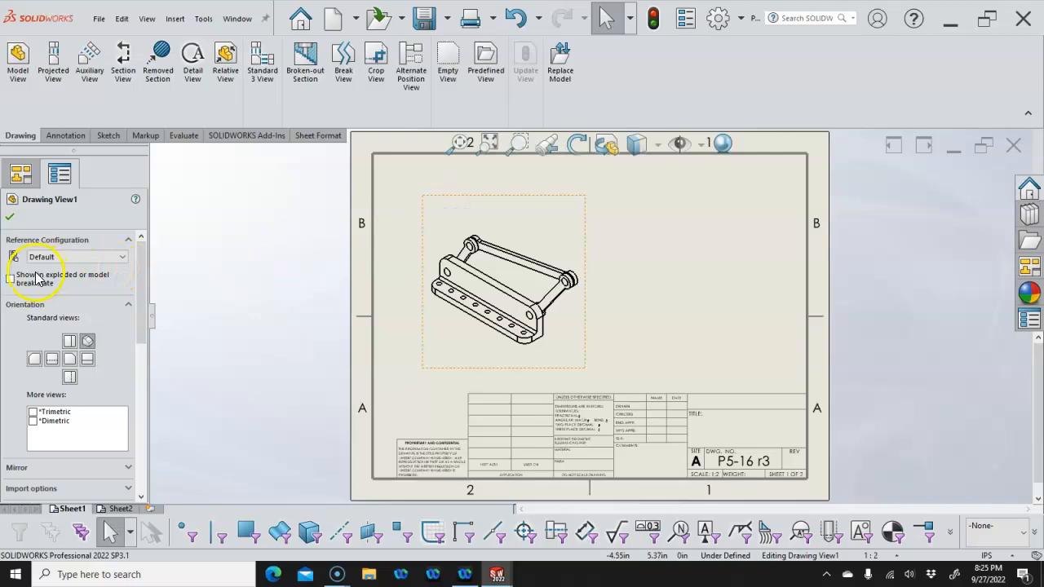
left_click(10, 279)
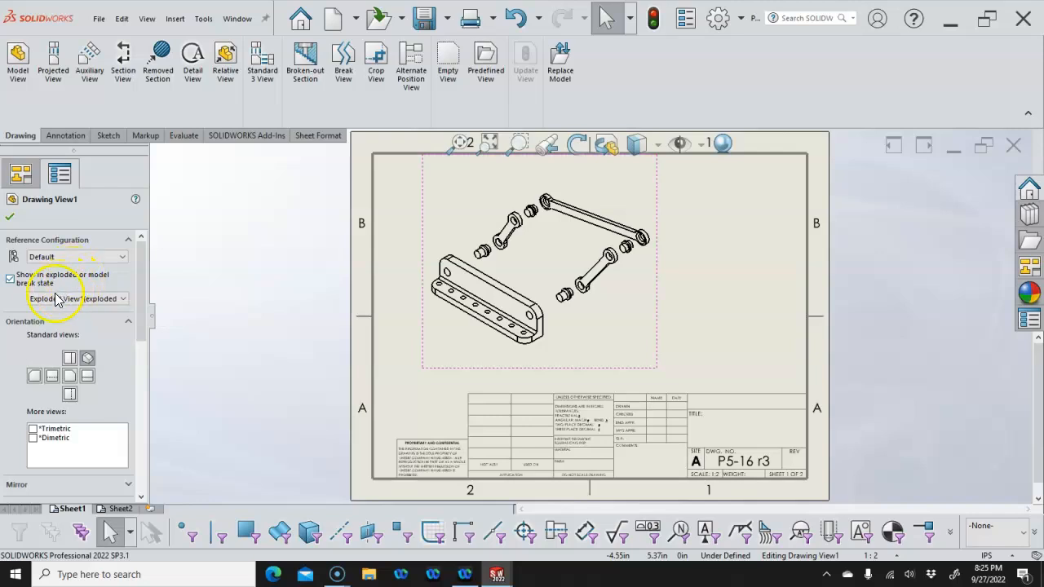
left_click(121, 300)
left_click(124, 300)
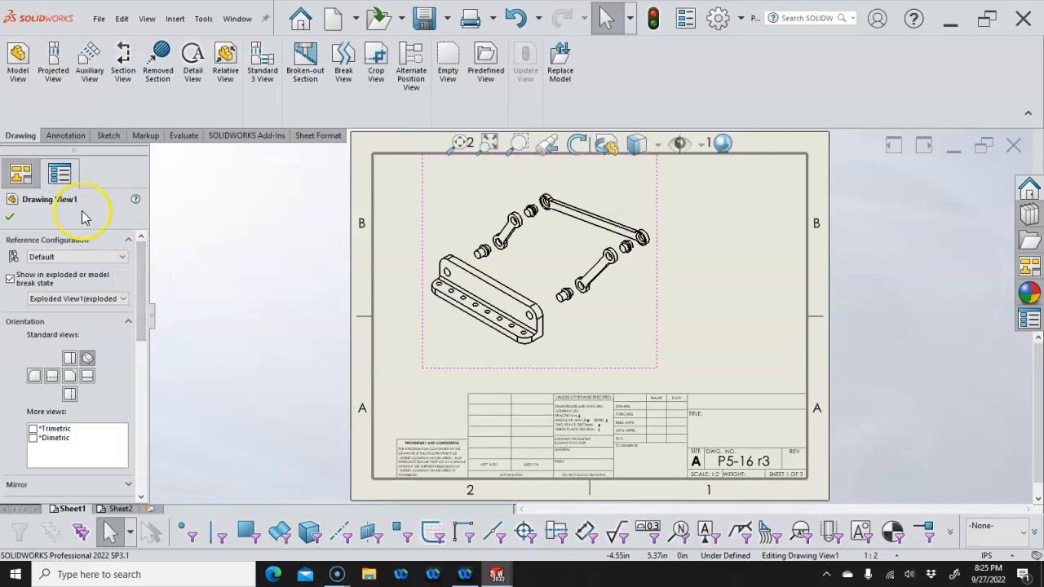
left_click(9, 217)
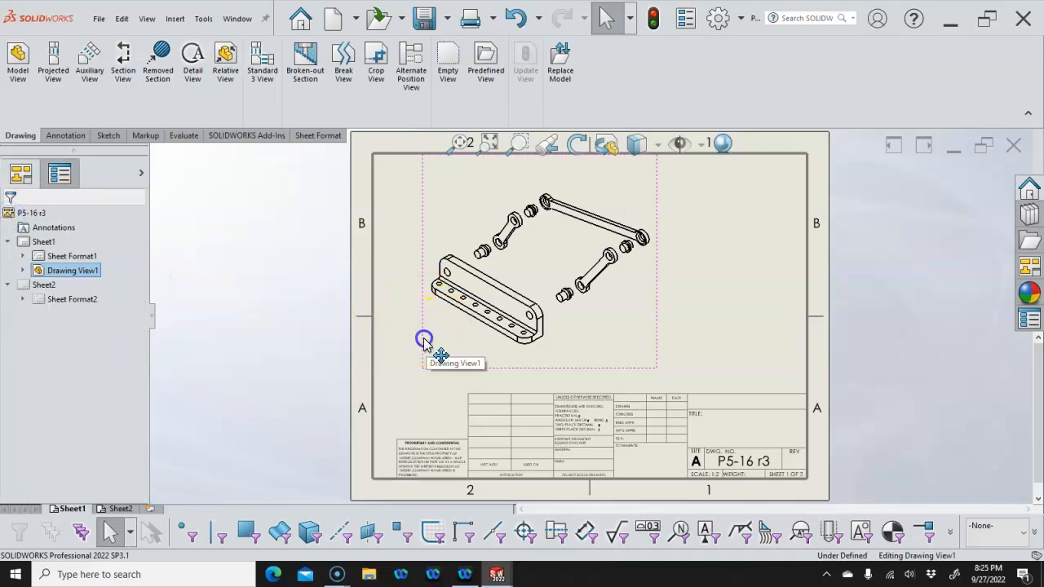
Move the exploded view left and paste an assembled copy, Drawing View2, on its right
left_click_drag(419, 340, 387, 367)
left_click(617, 325)
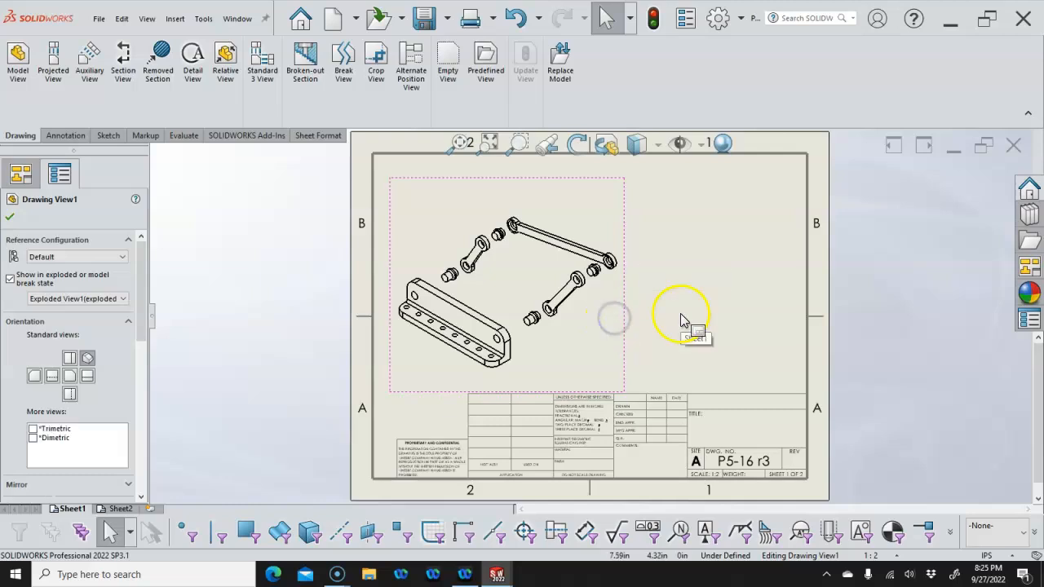
key("ctrl+v")
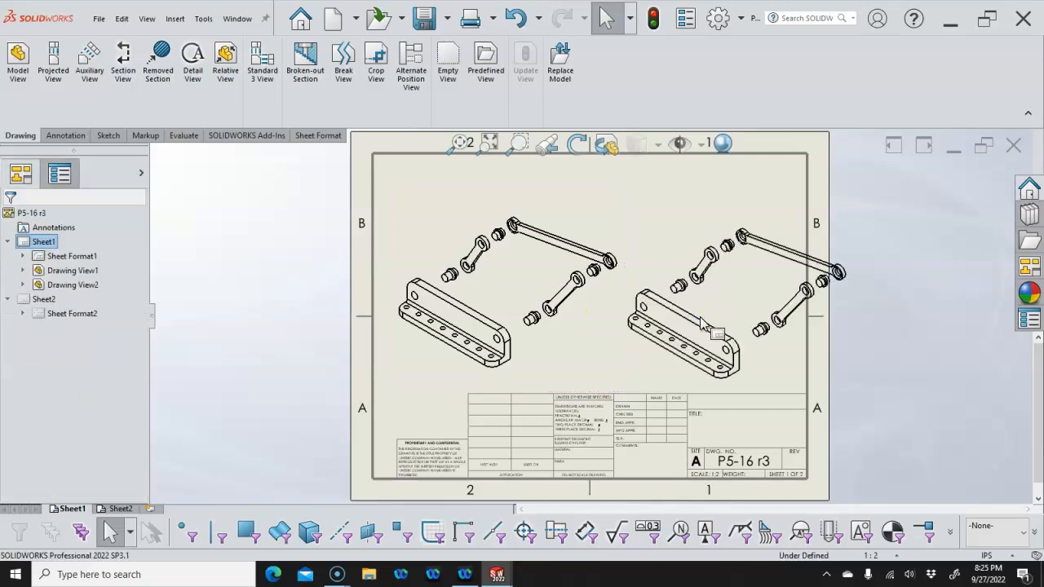
left_click(659, 297)
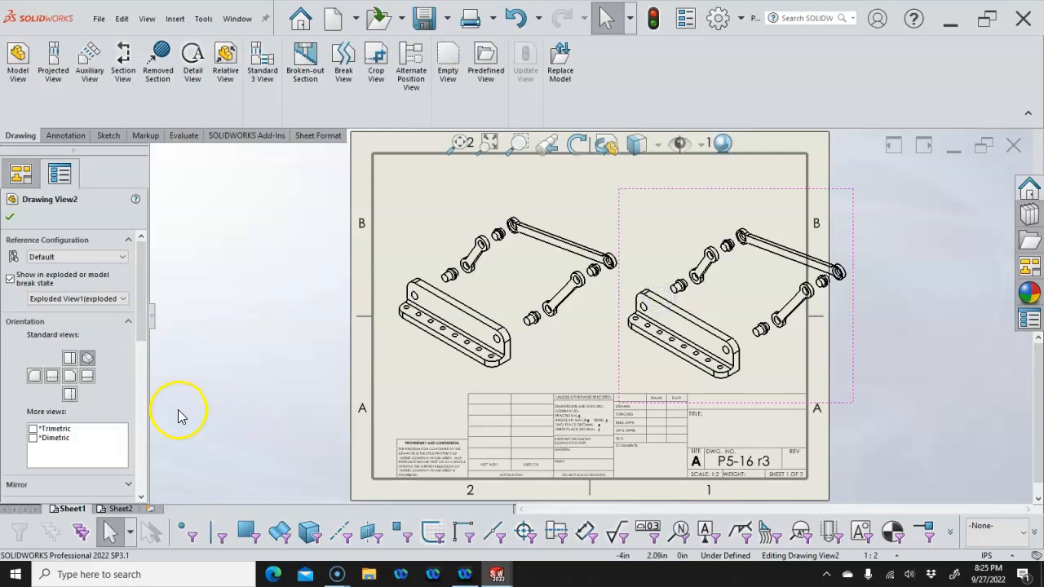
left_click(10, 279)
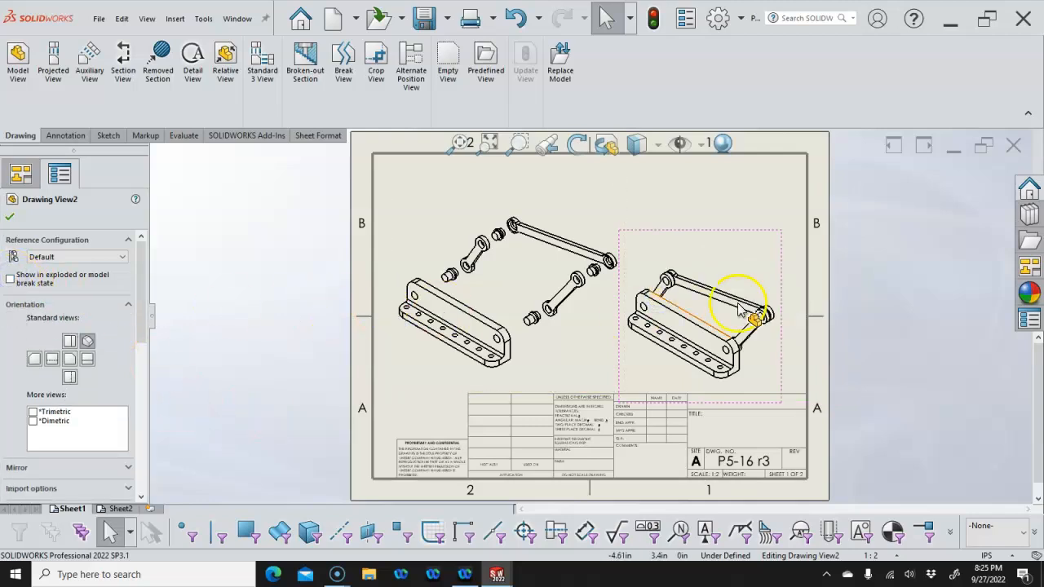
left_click_drag(622, 364, 634, 359)
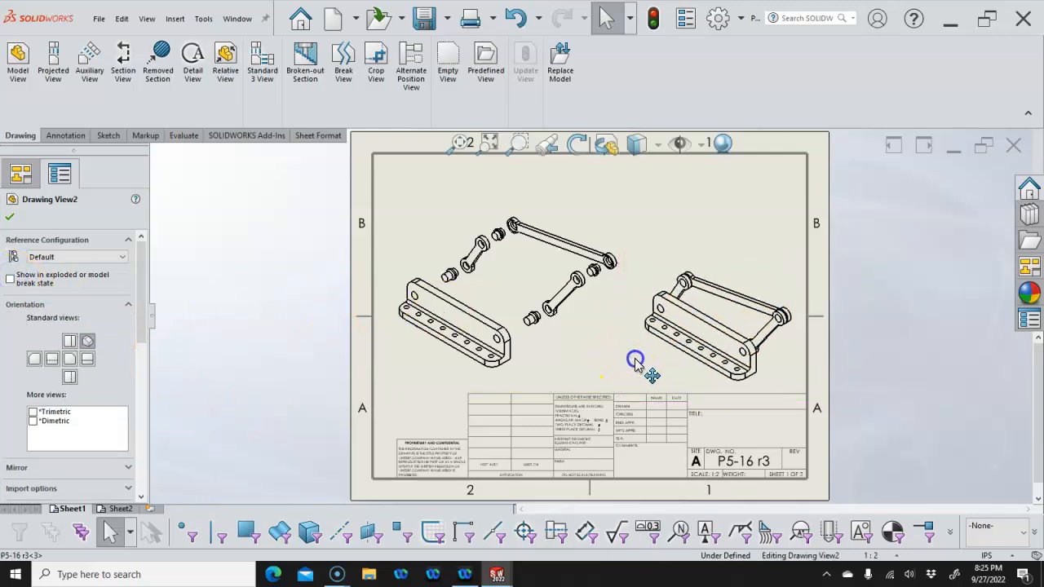
left_click(442, 233)
Auto Balloon the exploded Drawing View1 using the Square layout pattern
right_click(443, 233)
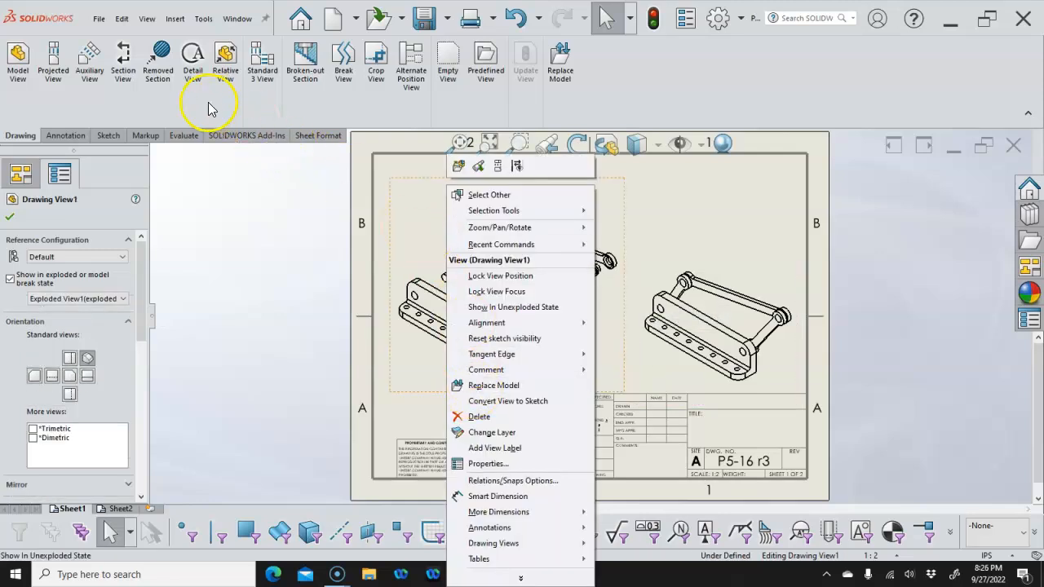
left_click(65, 136)
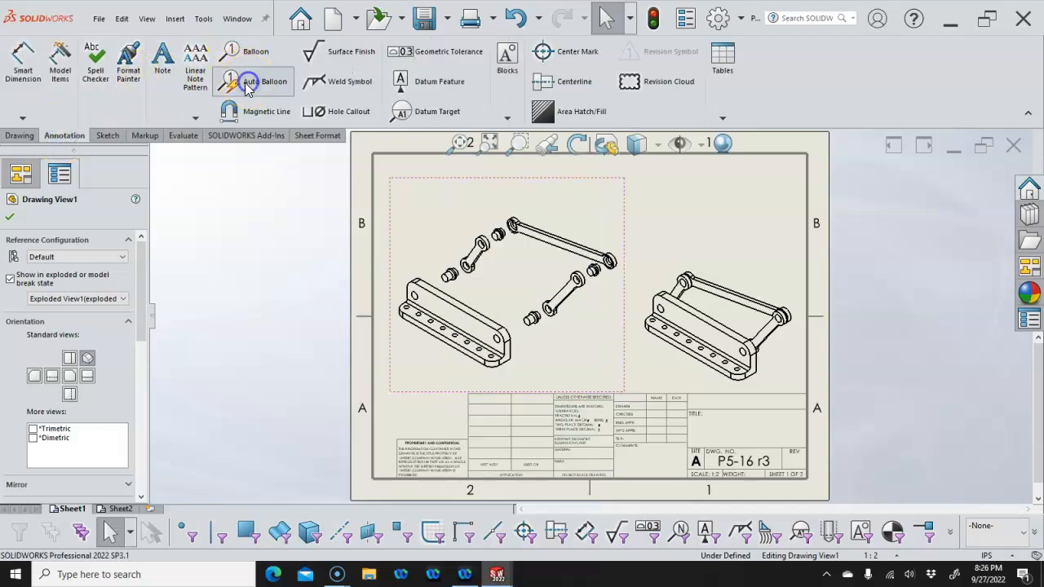
left_click(251, 81)
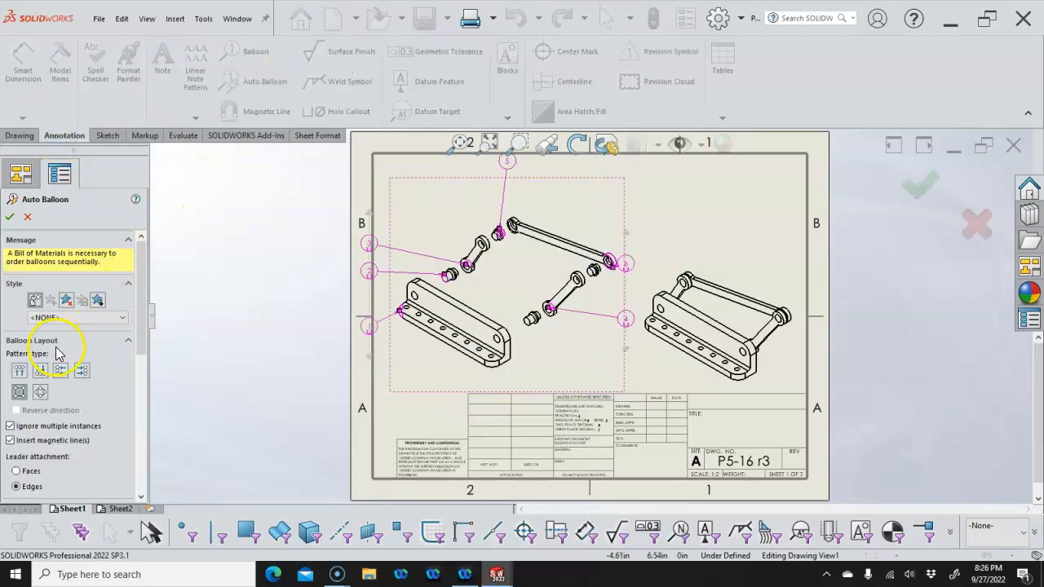
left_click(22, 372)
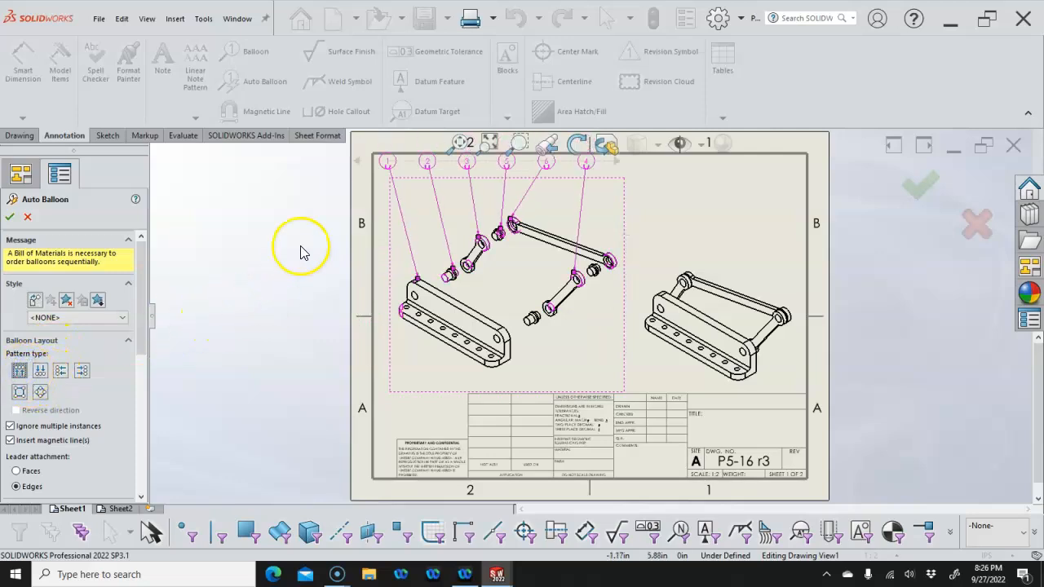
left_click(11, 217)
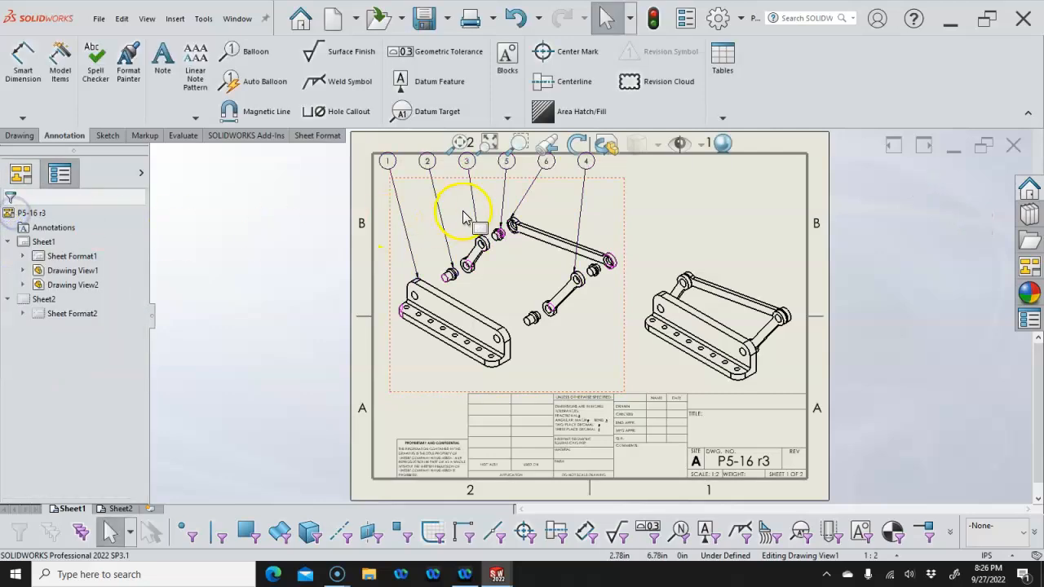
Align the six balloons into a tidy row above the exploded view
left_click(387, 161)
left_click_drag(420, 167, 405, 190)
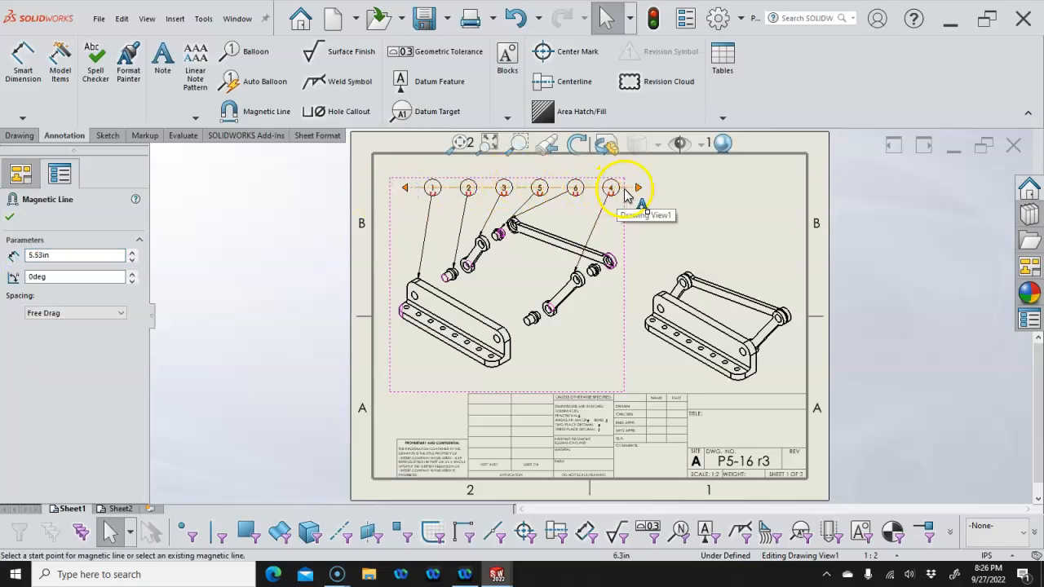
left_click_drag(634, 201, 603, 189)
left_click(662, 224)
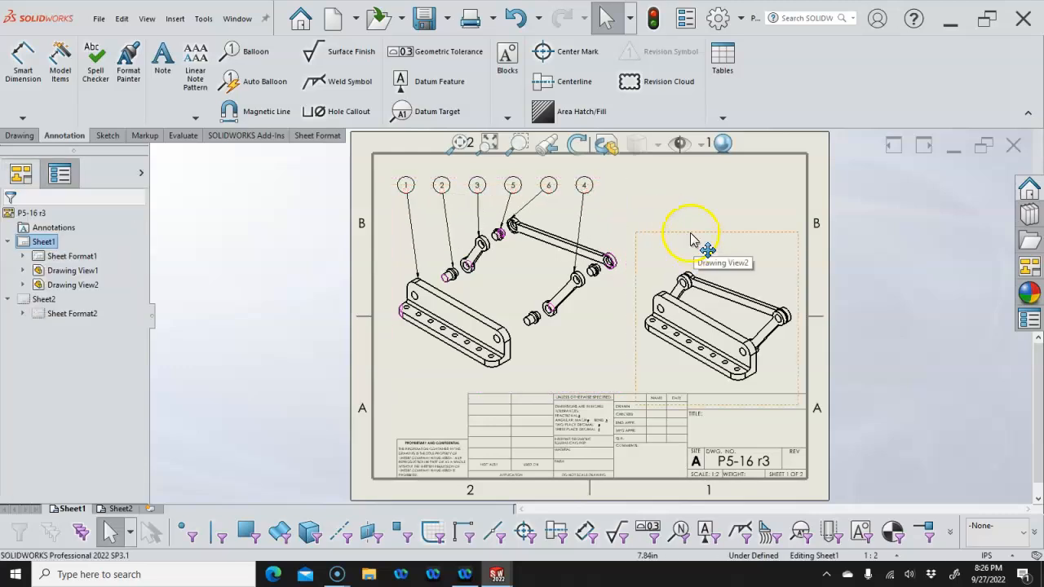
Insert a bill of materials for the exploded Drawing View1 from its Tables menu
left_click(615, 218)
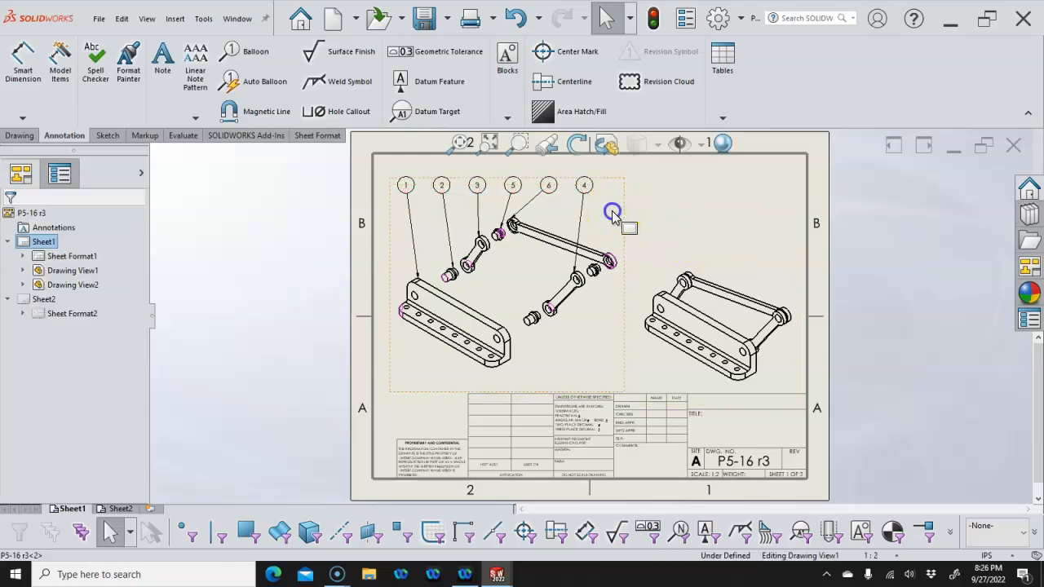
left_click(721, 117)
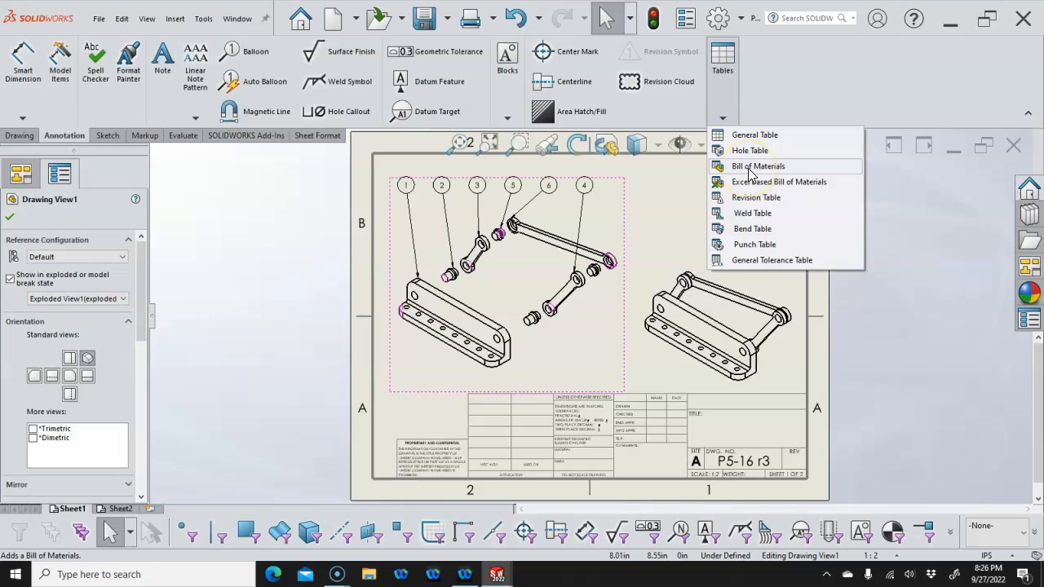
right_click(600, 205)
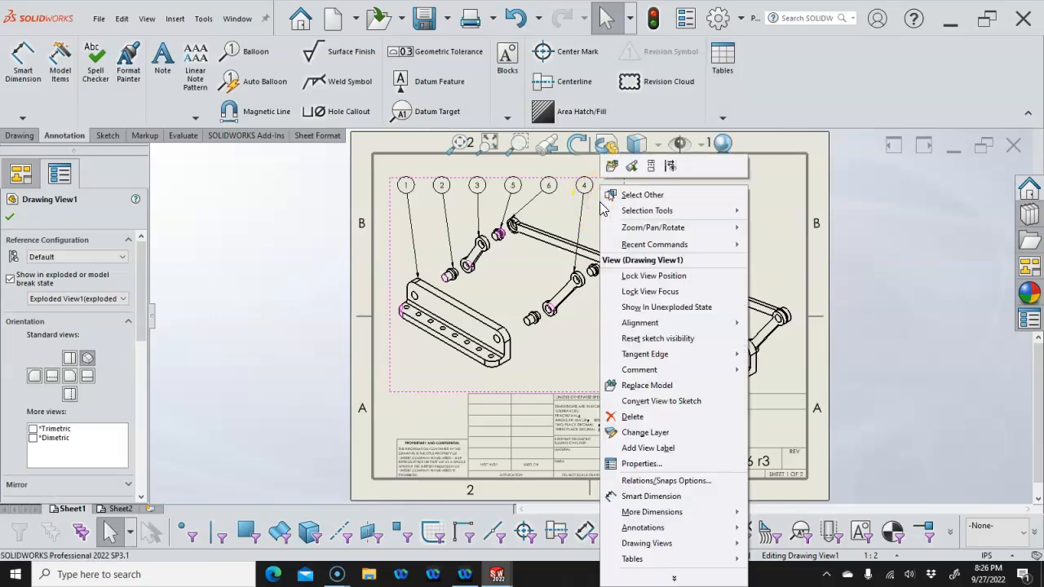
left_click(648, 463)
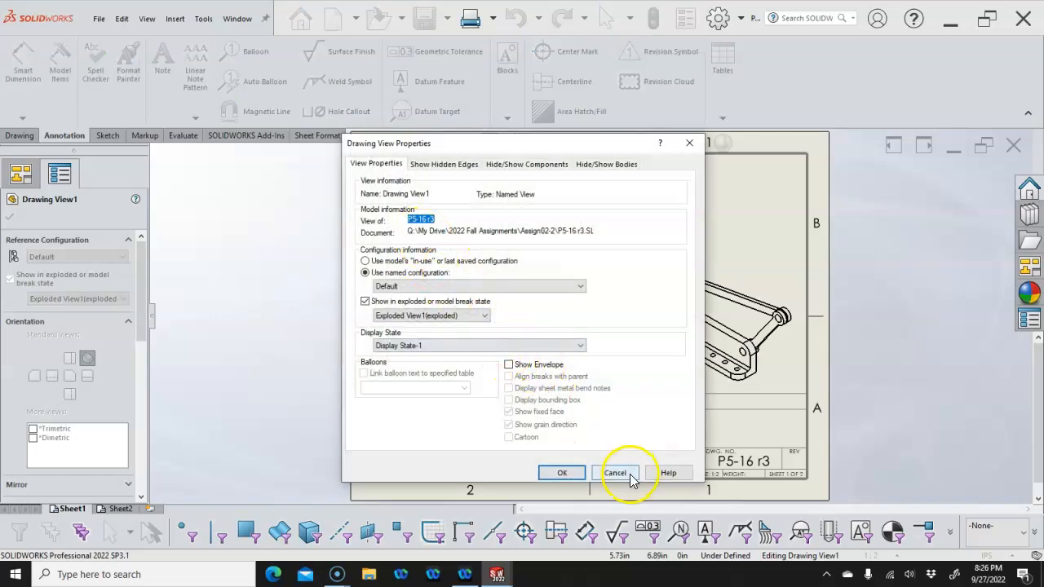
left_click(632, 479)
right_click(610, 347)
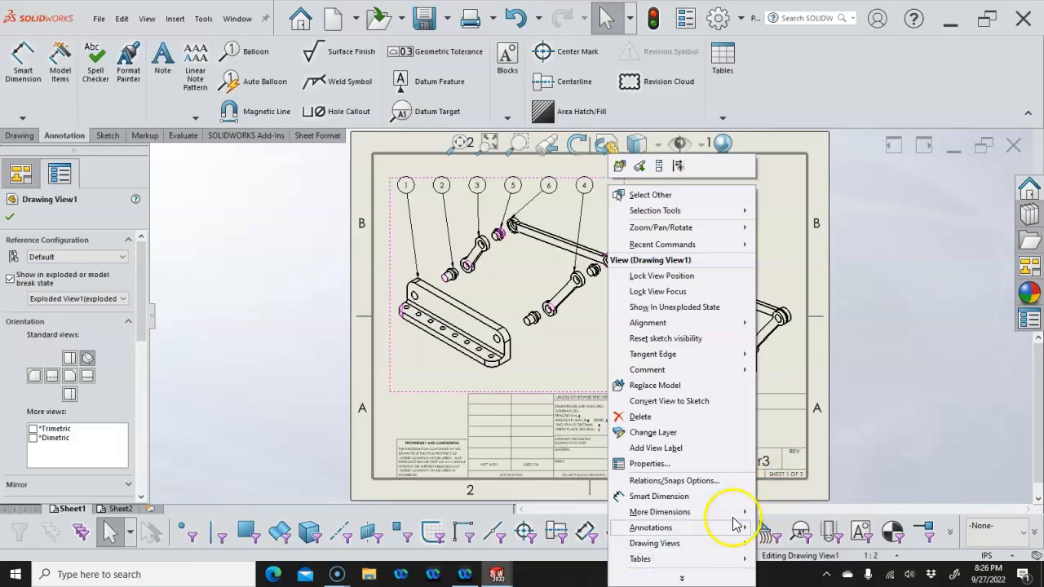
mouse_move(739, 558)
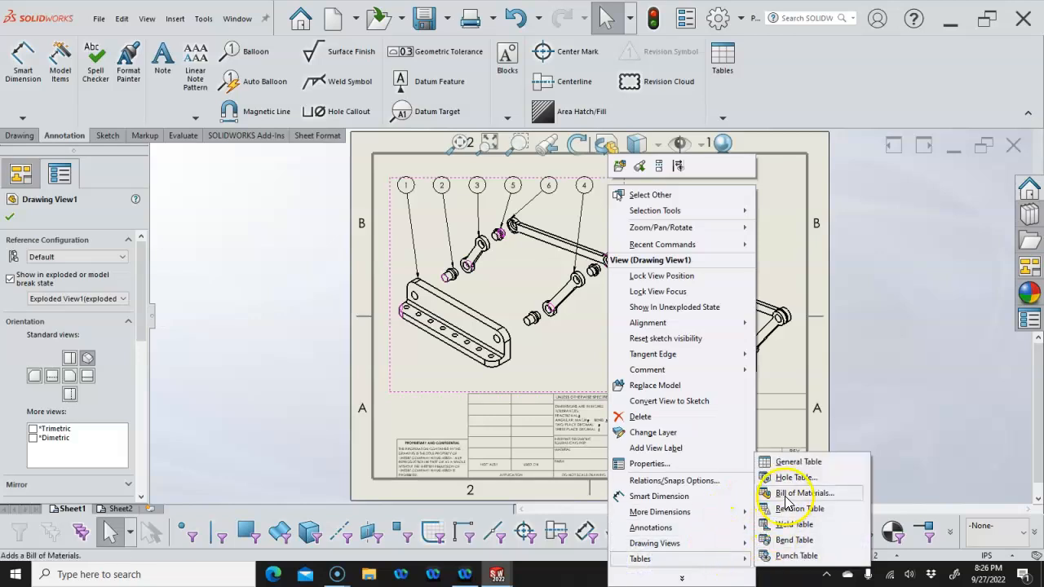
left_click(785, 494)
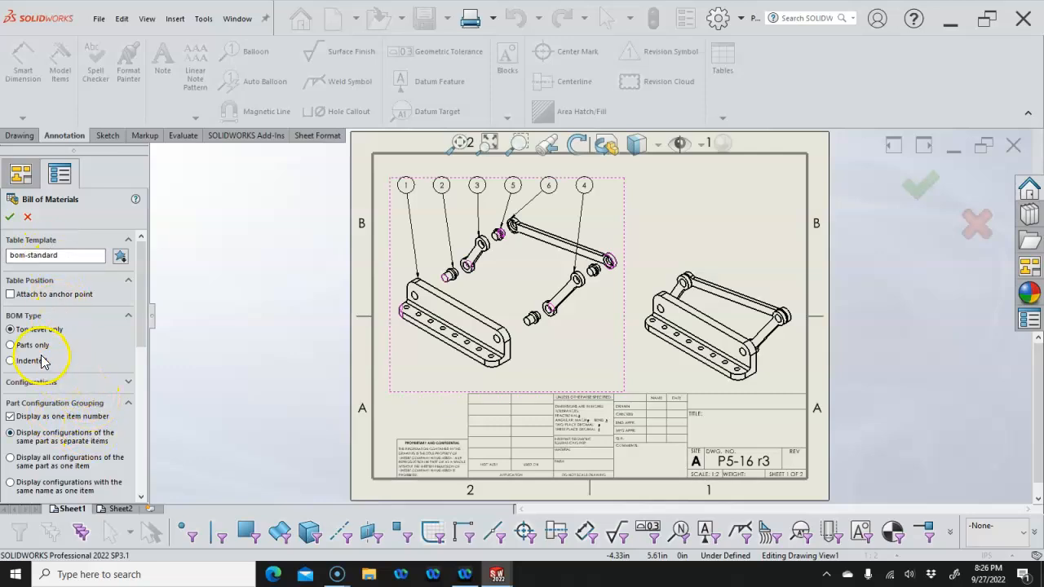
Place the bill of materials on Sheet1 and delete its DESCRIPTION column
left_click(10, 216)
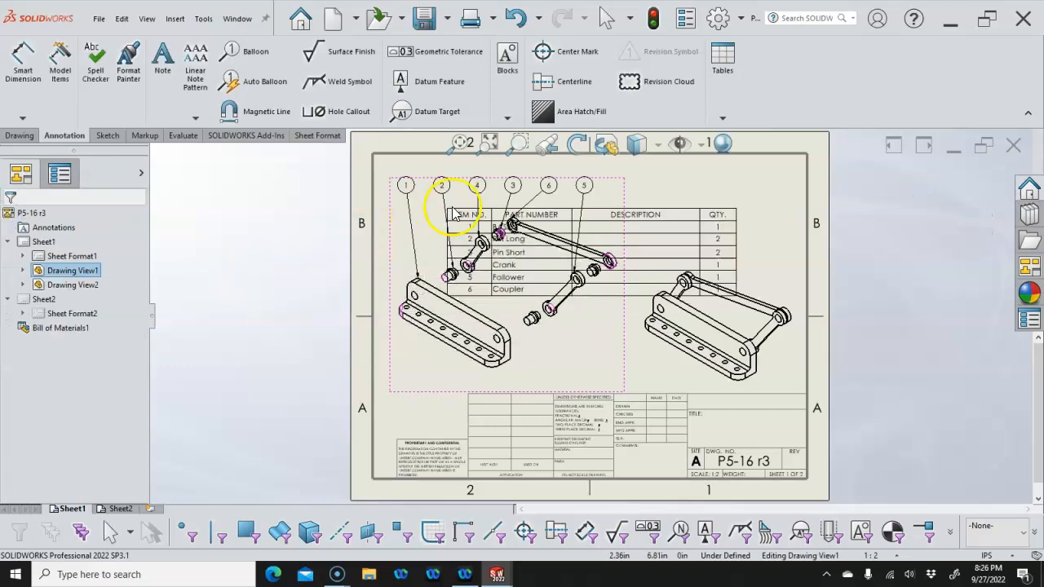
left_click(513, 167)
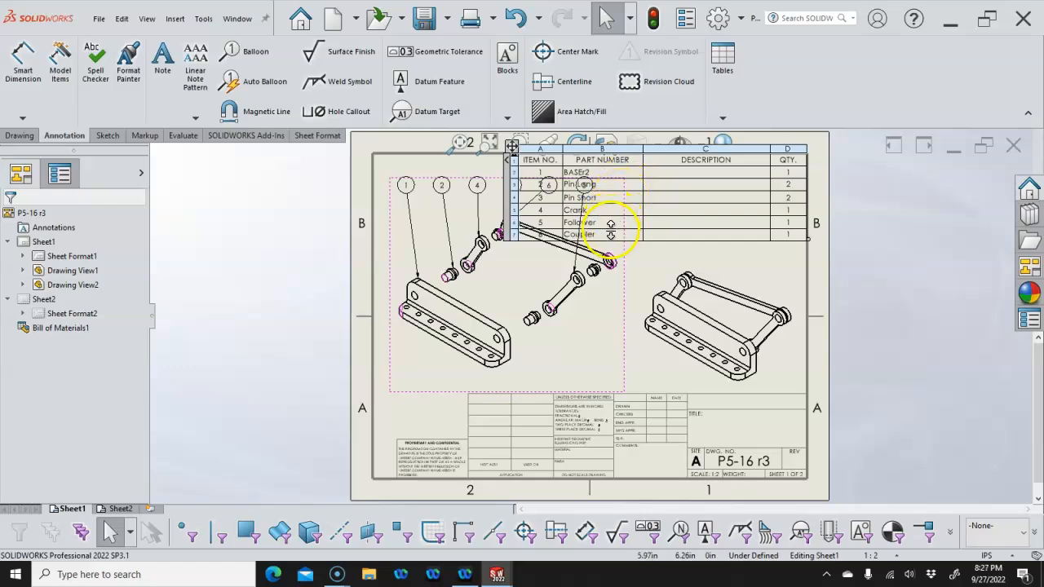
scroll(727, 165, "down", 2)
left_click(713, 166)
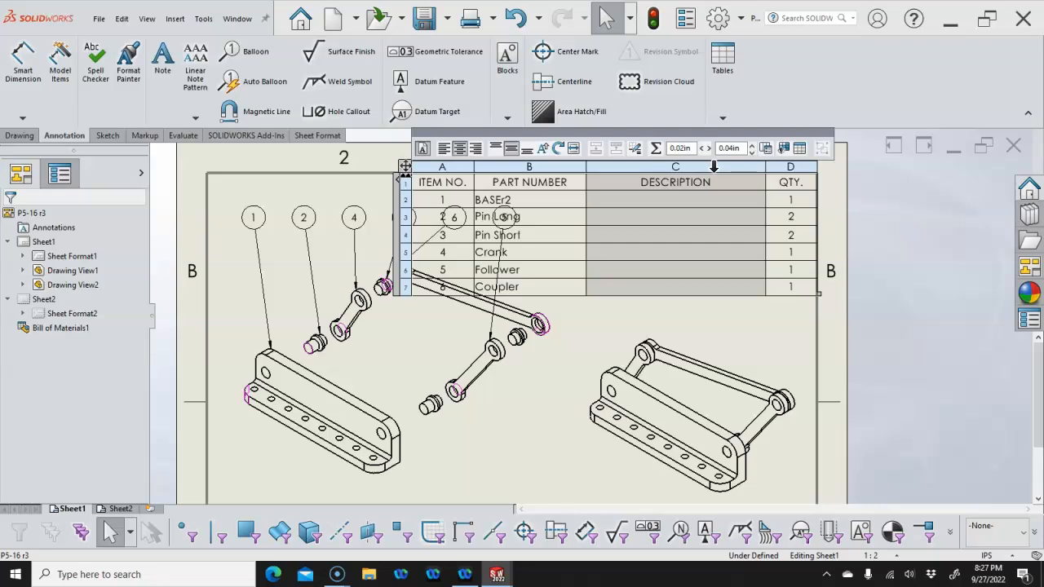
right_click(713, 166)
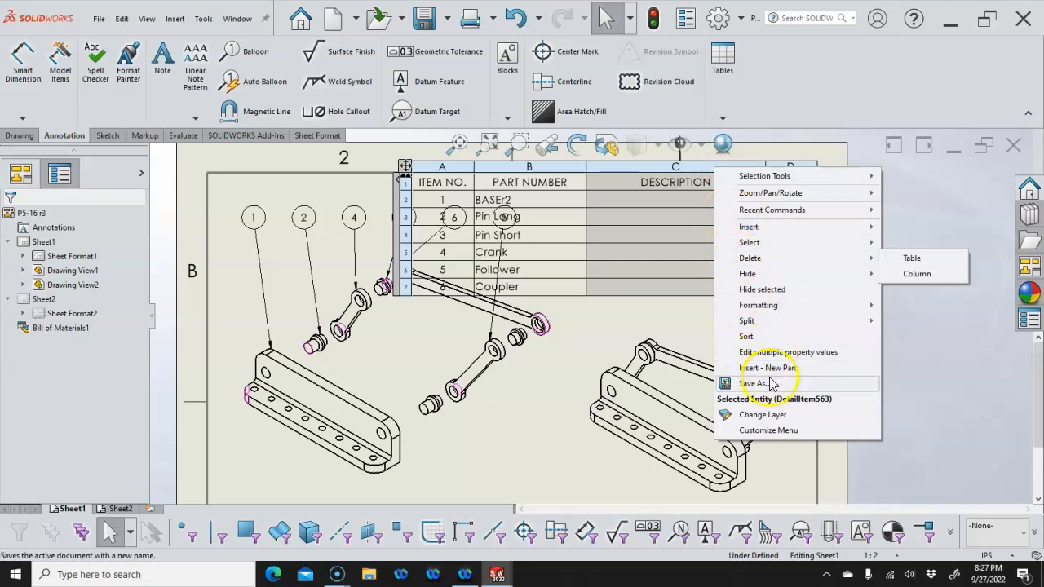
mouse_move(747, 259)
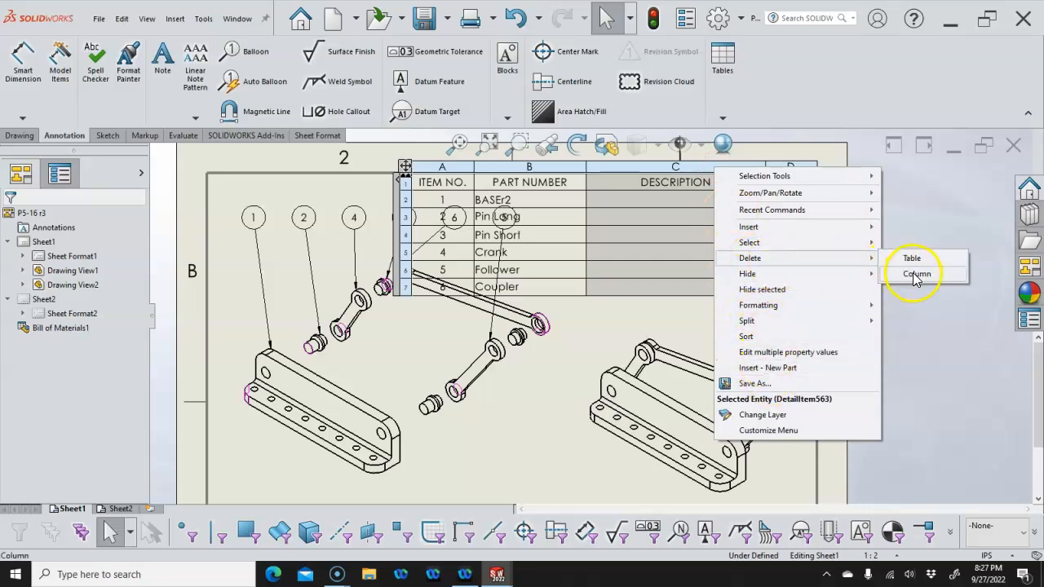
left_click(915, 276)
Move the parts table to the top-right corner, reposition the assembled view, and fit the sheet
left_click_drag(403, 165, 584, 167)
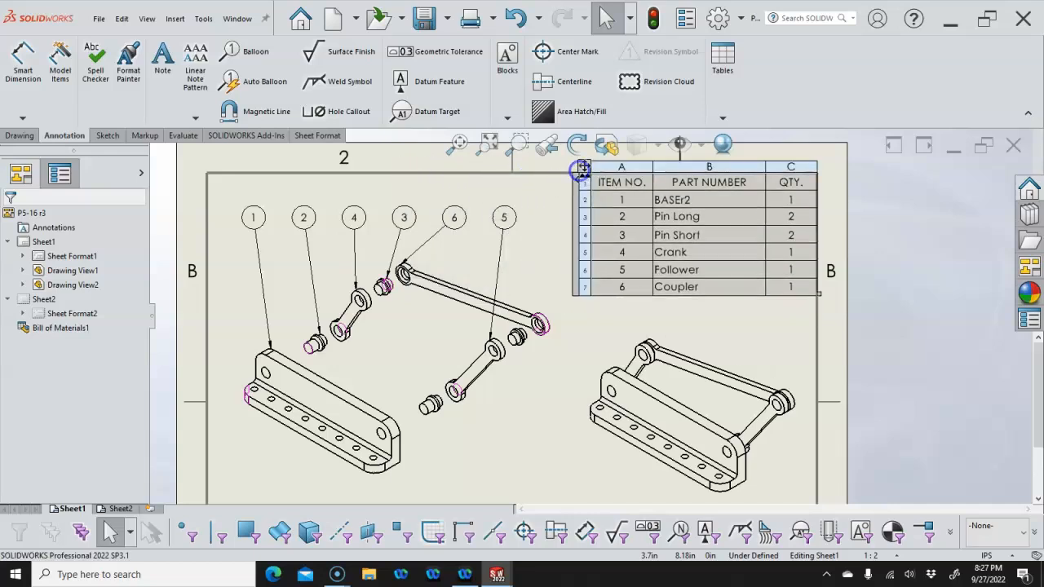
left_click_drag(601, 312, 656, 271)
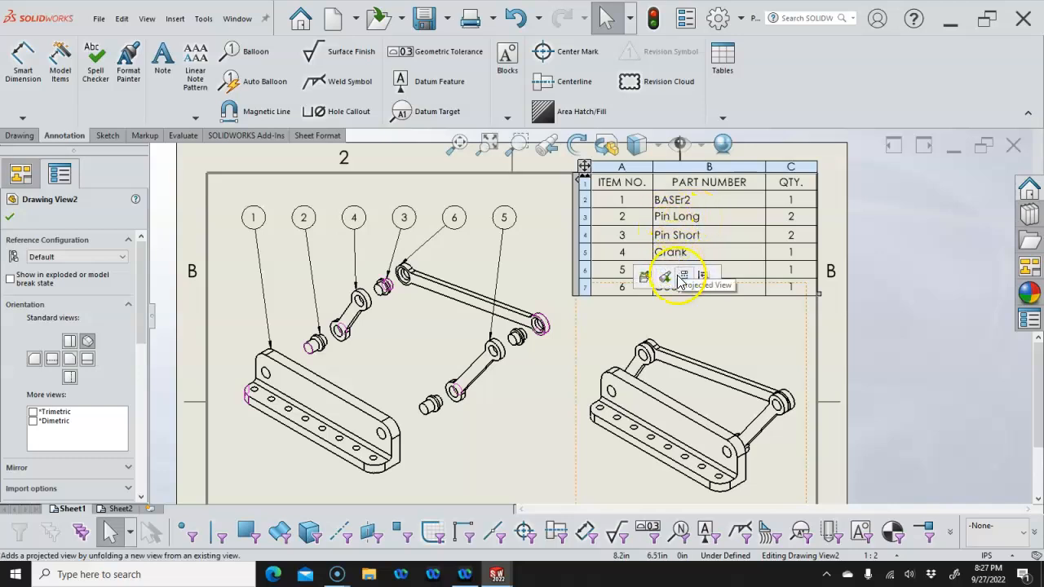
left_click(555, 382)
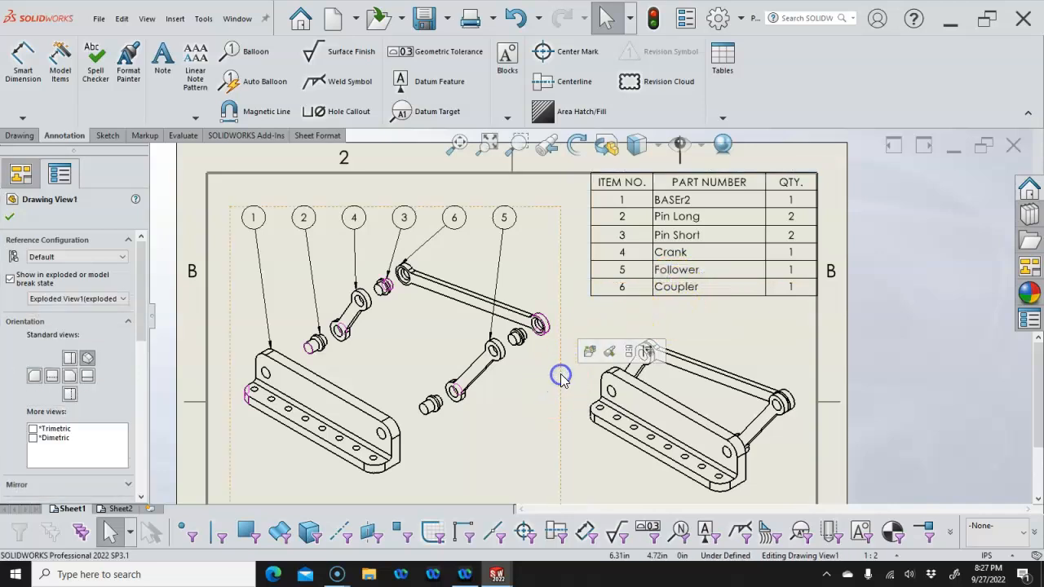
left_click(462, 144)
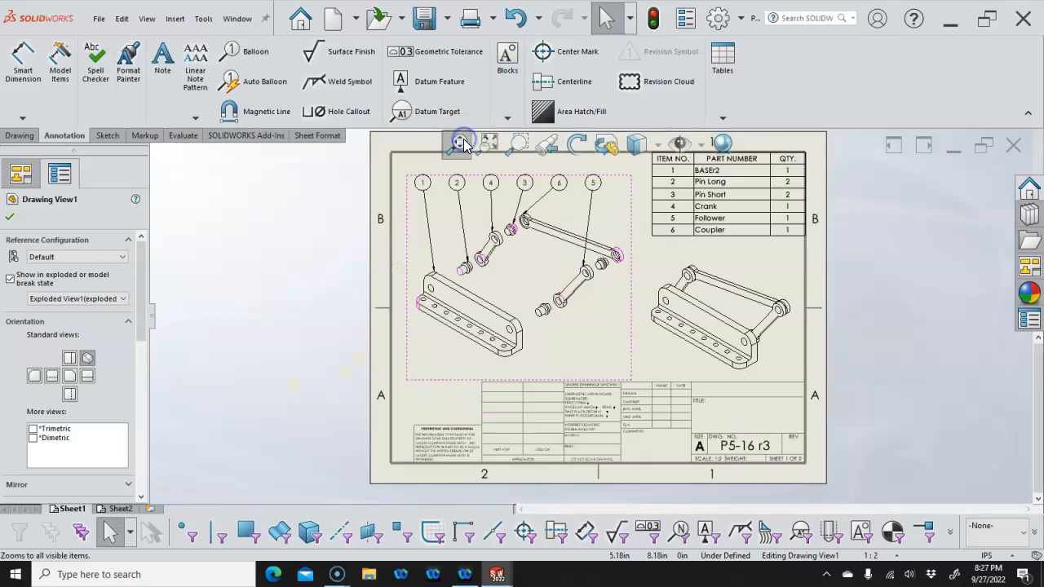
Deselect the view and switch to the empty Sheet2
left_click(305, 310)
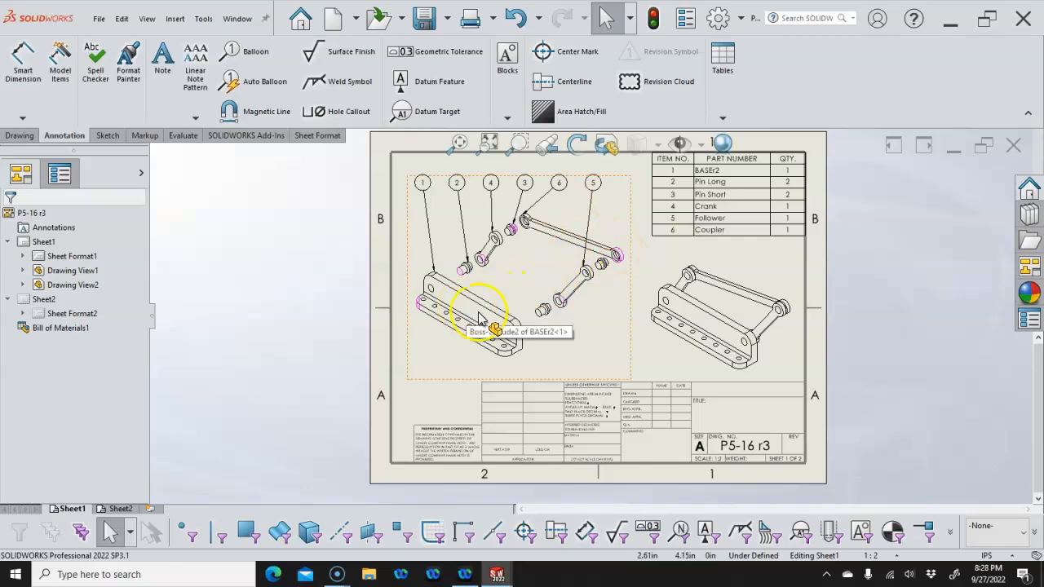
left_click(118, 509)
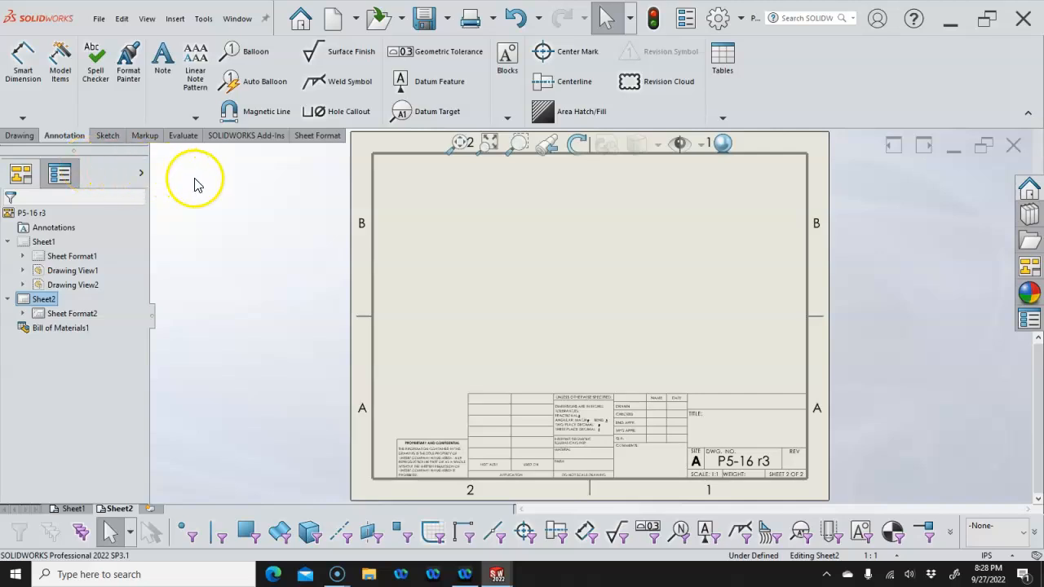
Load BASEr2.SLDPRT into the View Palette to get its standard views
left_click(11, 137)
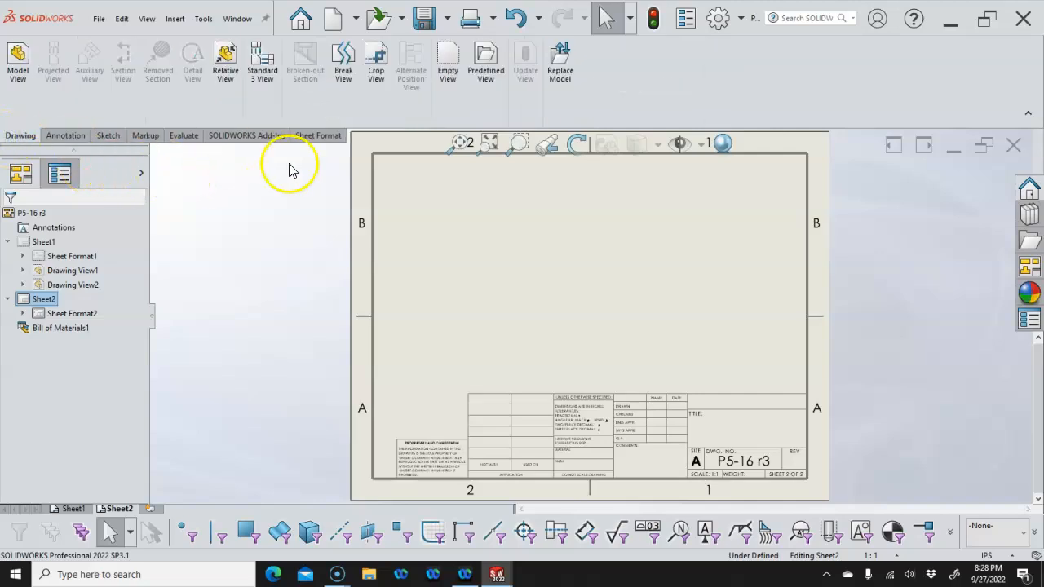
left_click(16, 66)
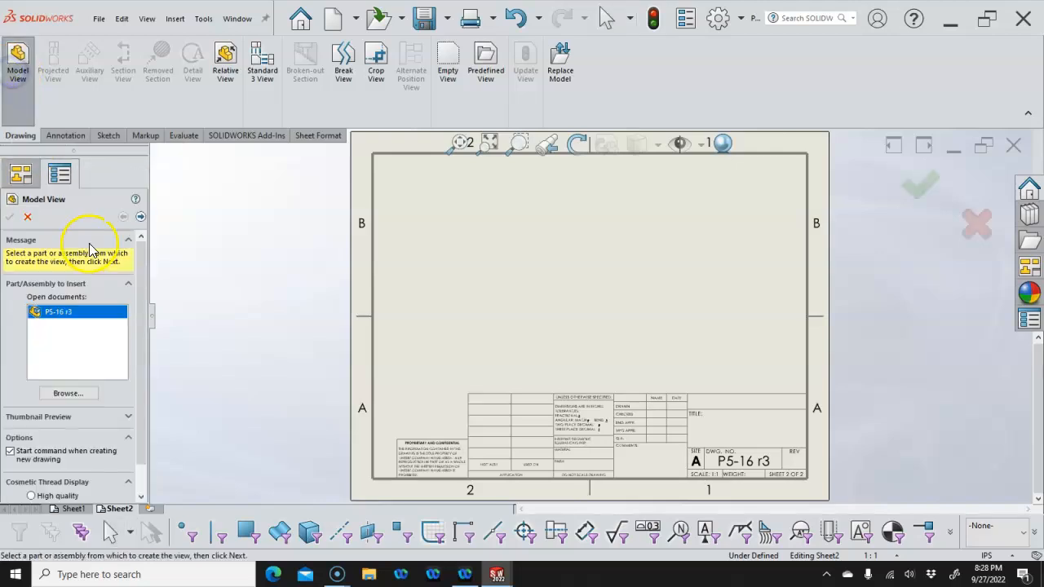
left_click(26, 216)
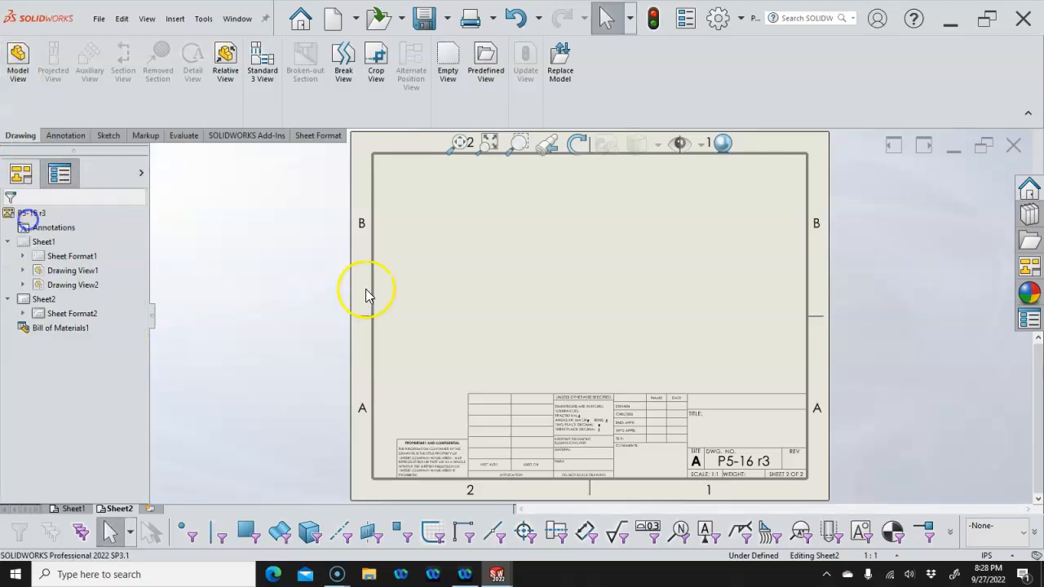
left_click(1027, 268)
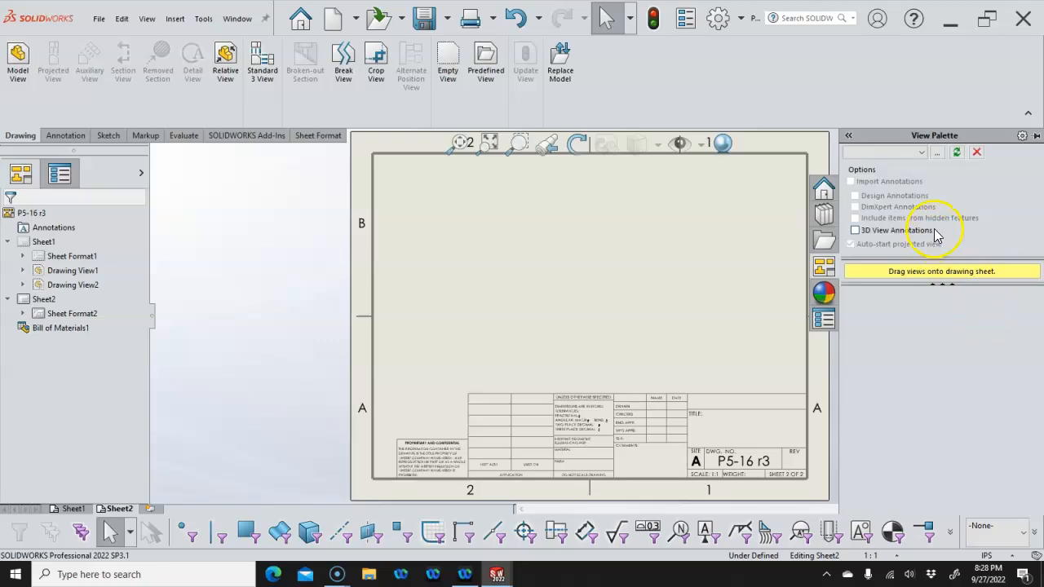
left_click(922, 153)
left_click(958, 153)
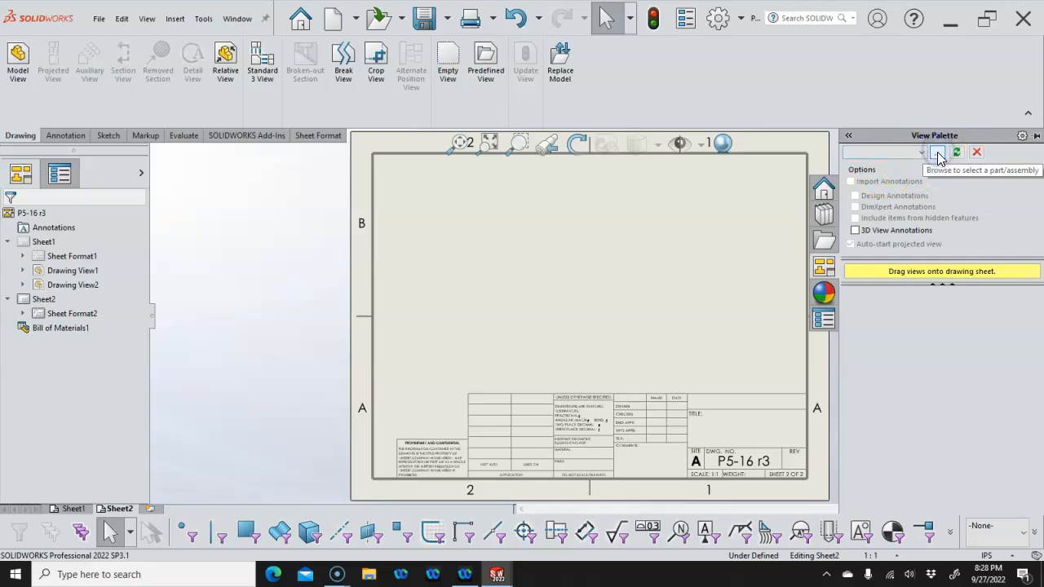
left_click(938, 155)
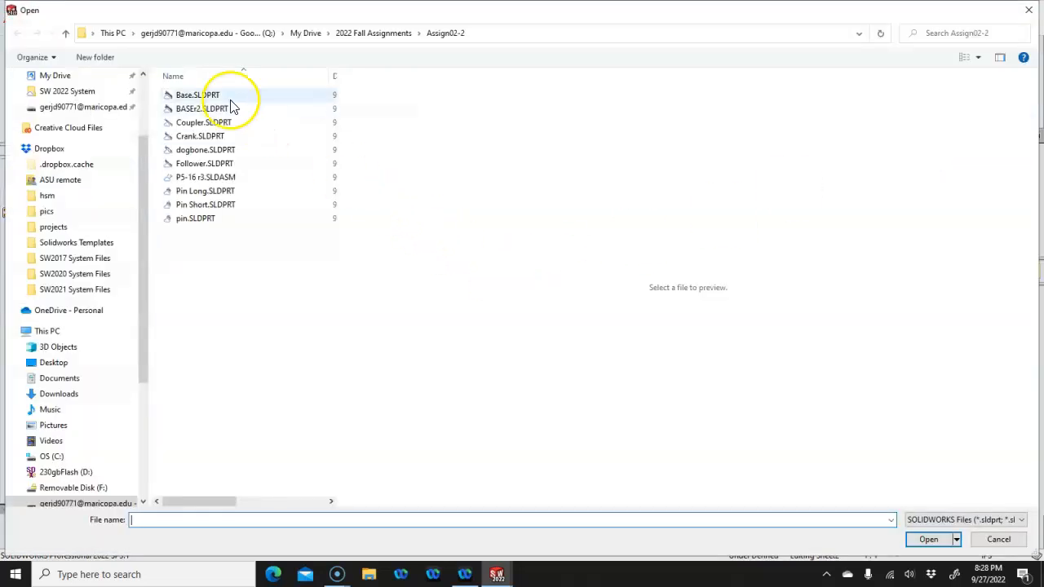
left_click(187, 109)
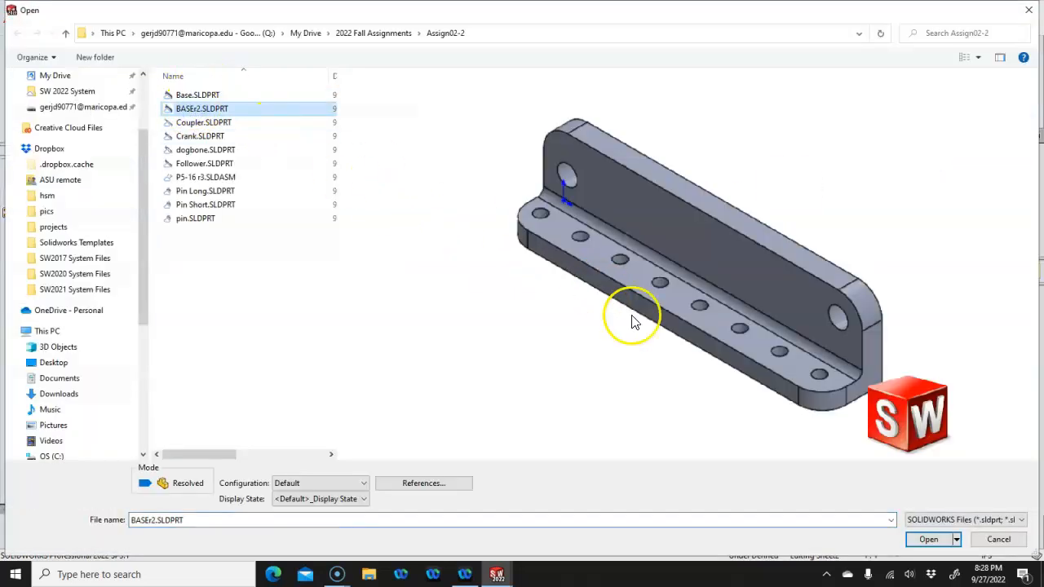
left_click(928, 540)
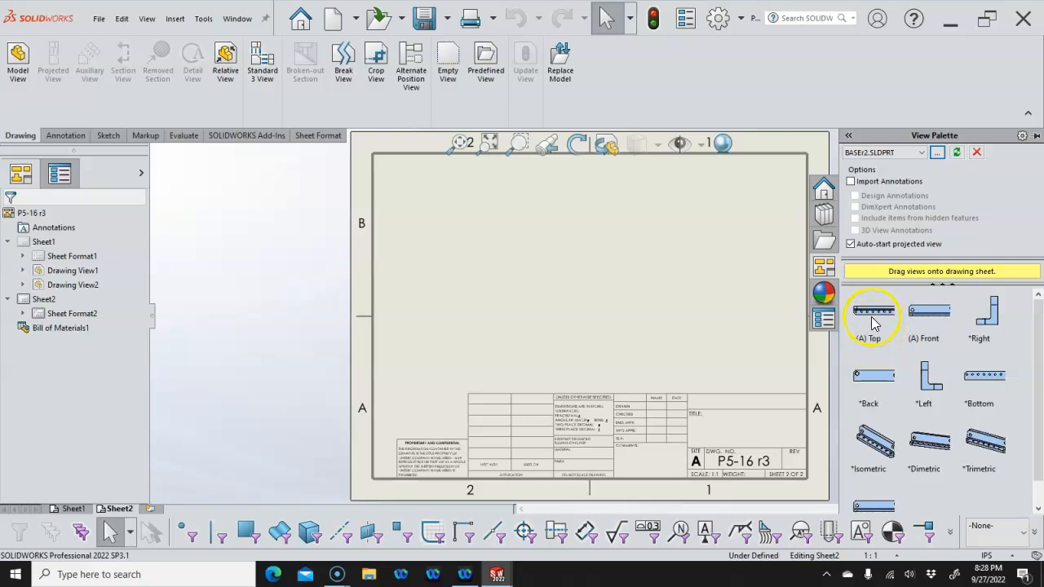
Place BASEr2's (A) Top view on Sheet2 and project a view above and a side view
left_click_drag(872, 318, 552, 325)
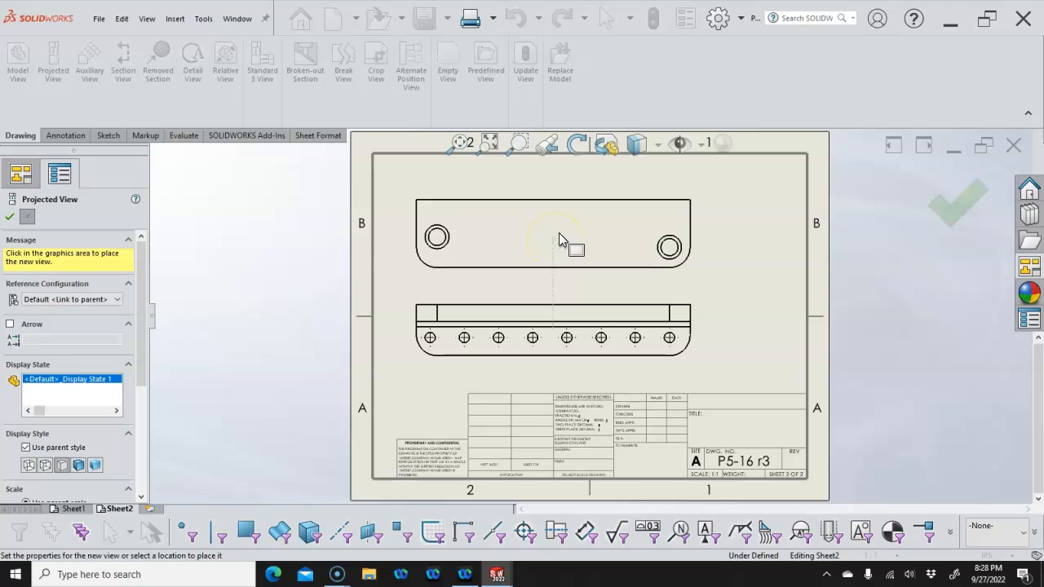
left_click(559, 235)
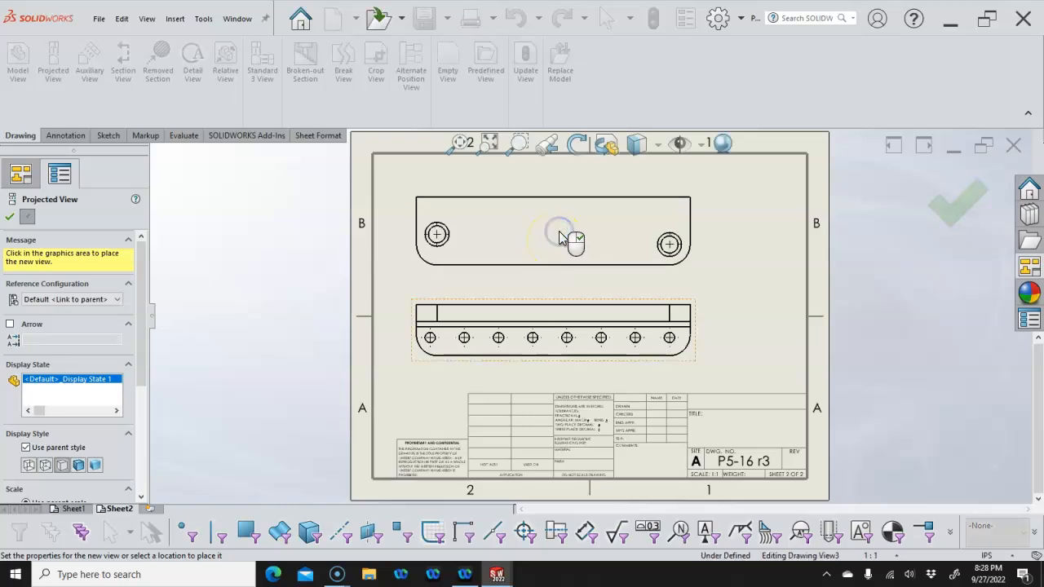
left_click(620, 322)
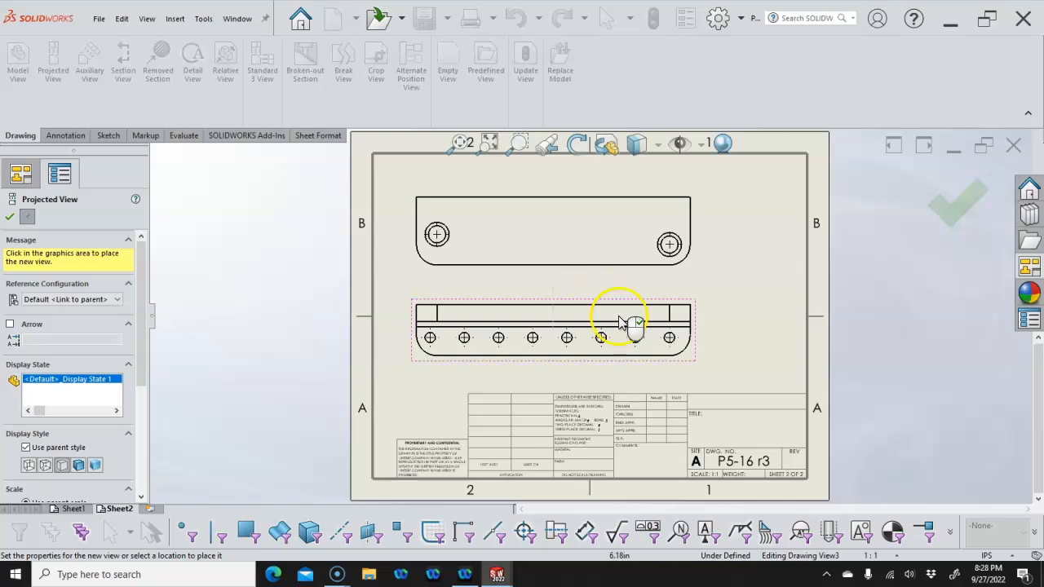
left_click(750, 313)
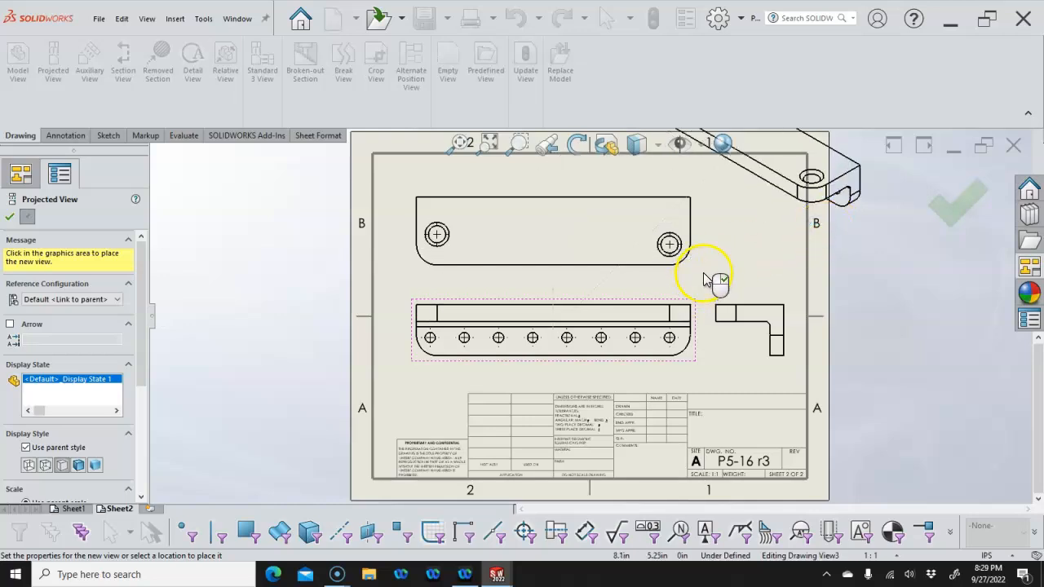
key("Escape")
Reorient the lower view to Front and shift it left with its aligned view
left_click(624, 300)
left_click(330, 330)
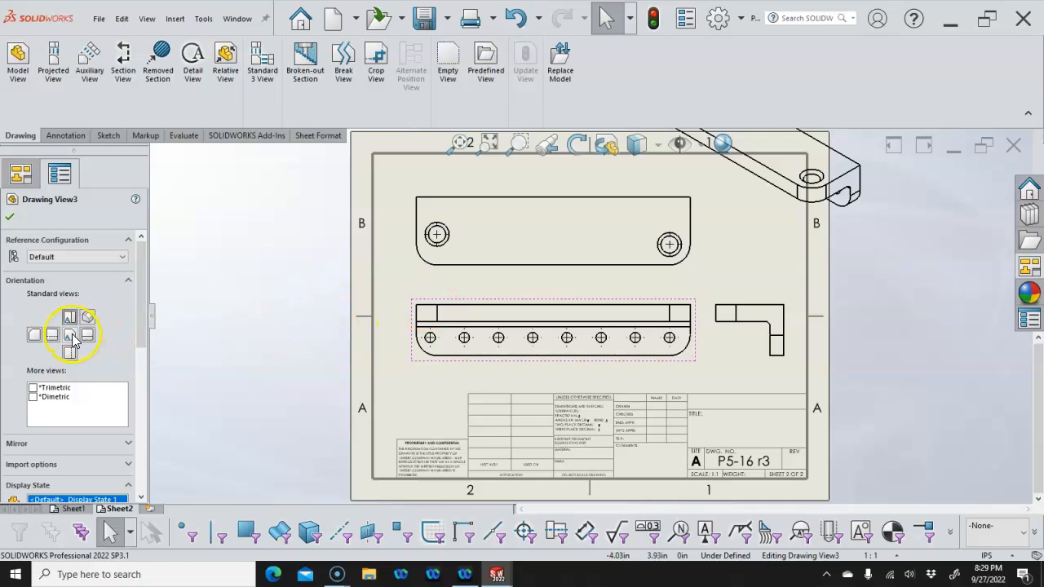
left_click(71, 335)
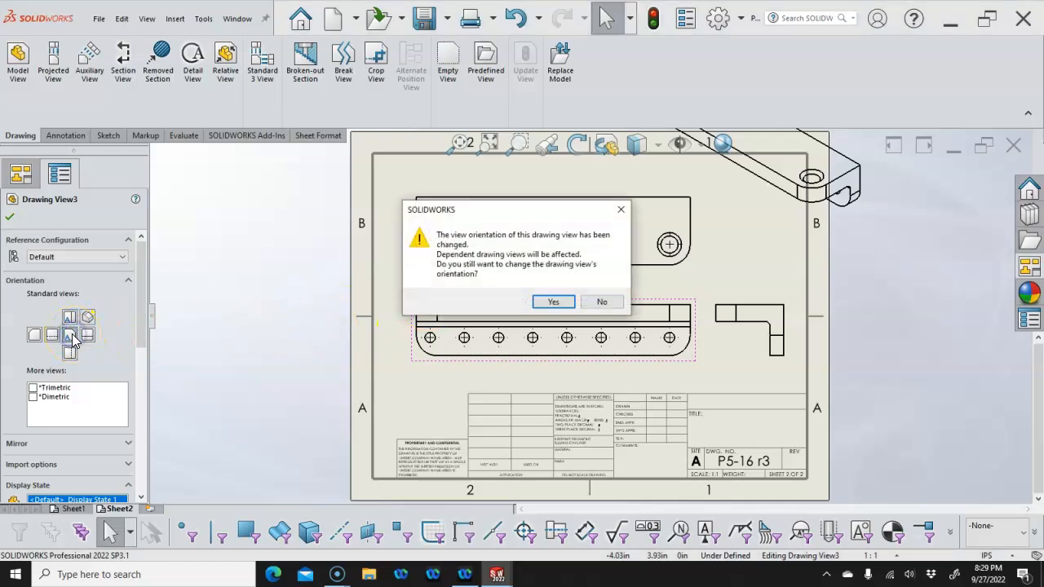
left_click(548, 303)
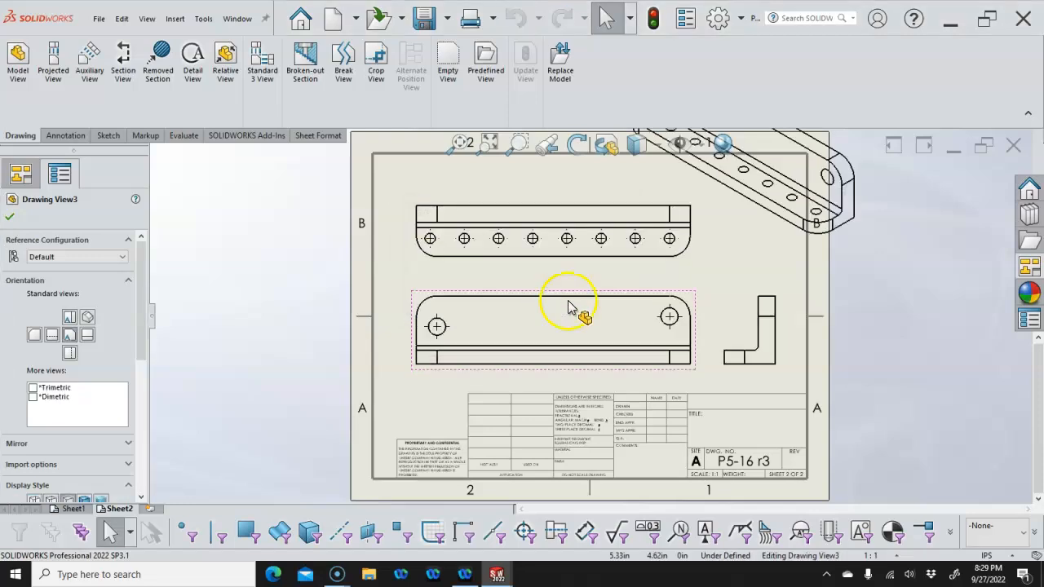
left_click_drag(579, 291, 568, 291)
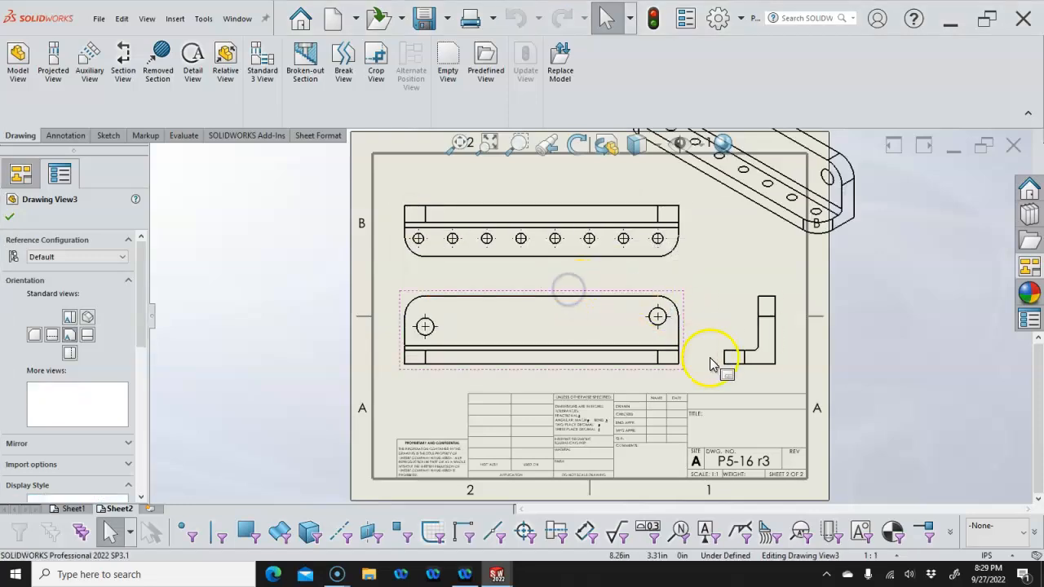
Set the sheet scale to 1:2 and rearrange the top and isometric views
left_click(890, 555)
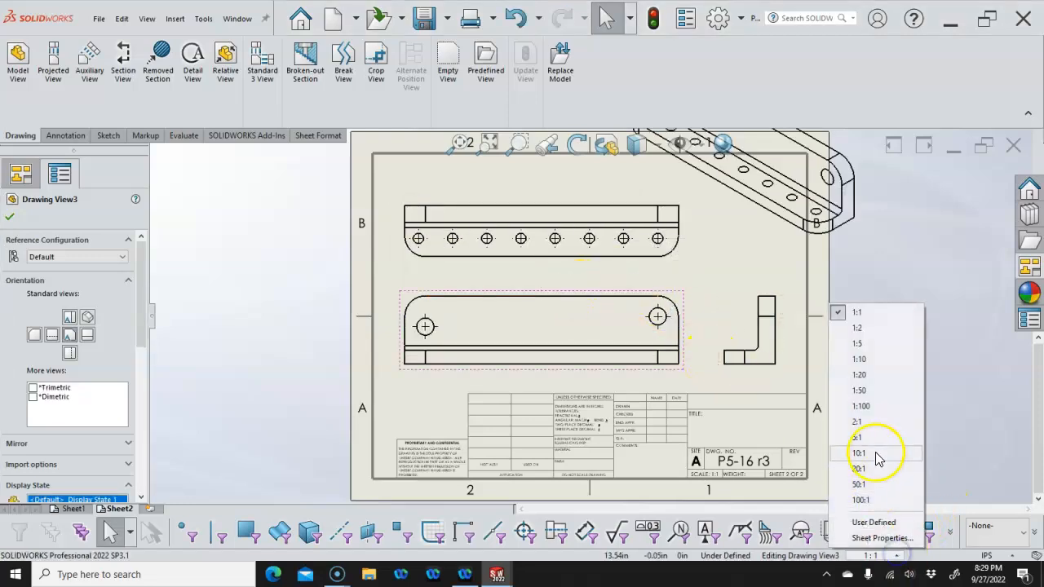
left_click(856, 328)
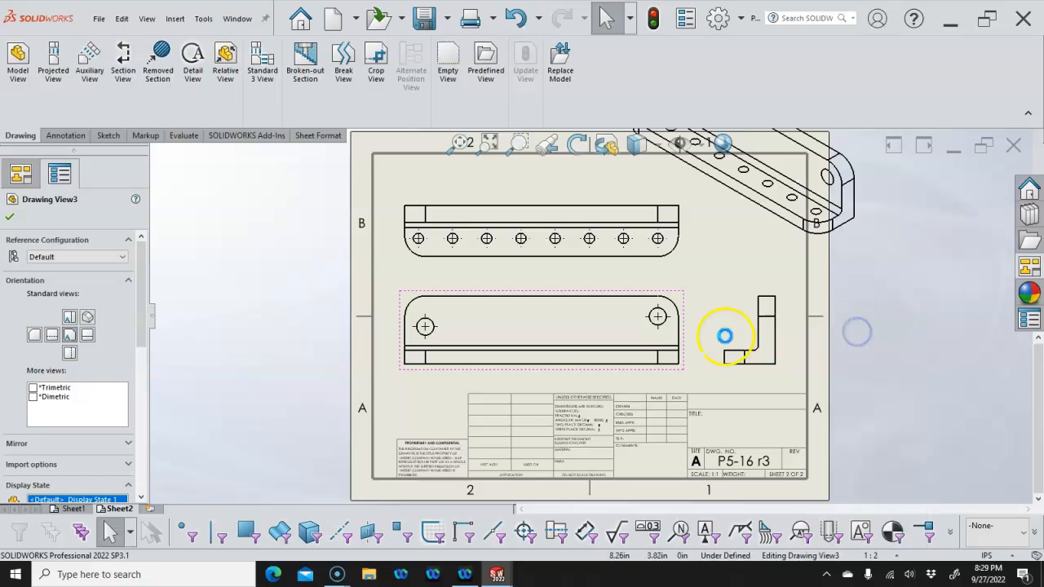
mouse_move(585, 260)
left_mouse_down()
mouse_move(584, 277)
mouse_move(551, 308)
left_mouse_up()
left_click(573, 308)
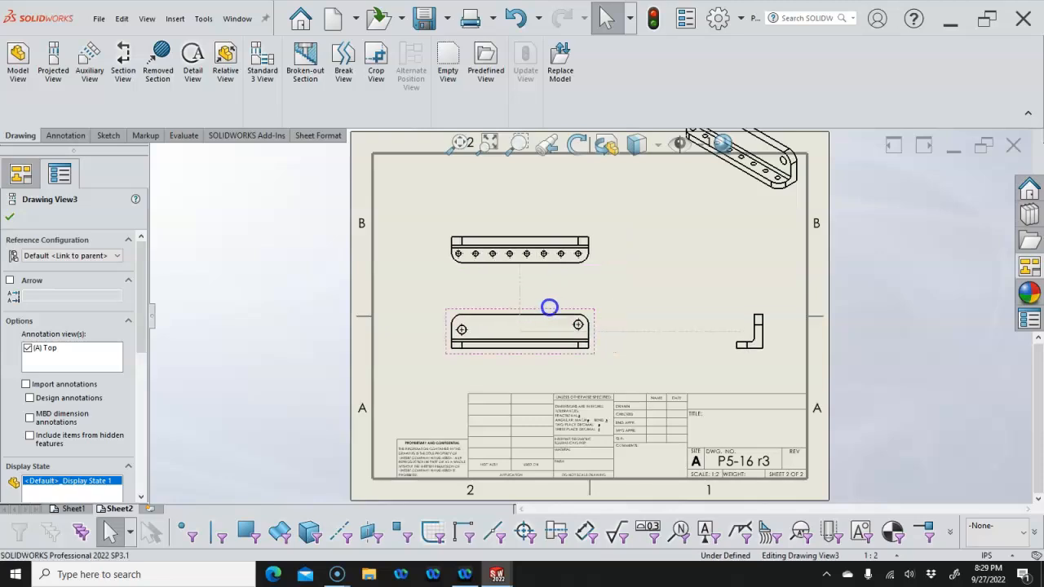
left_click_drag(752, 202, 751, 263)
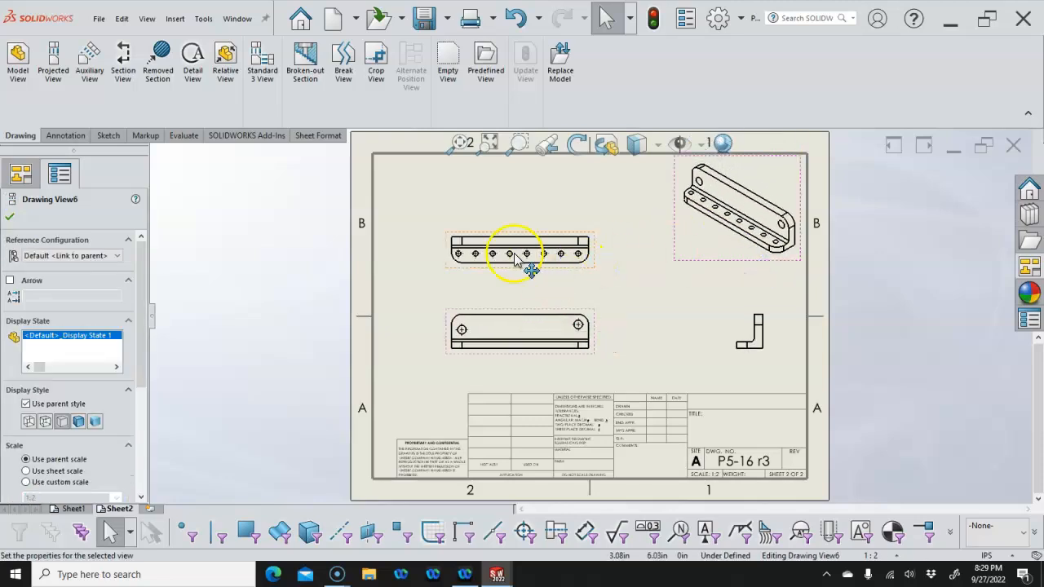
Dimension the top view's 6.30 length and the front view's 1.57 height
left_click(81, 139)
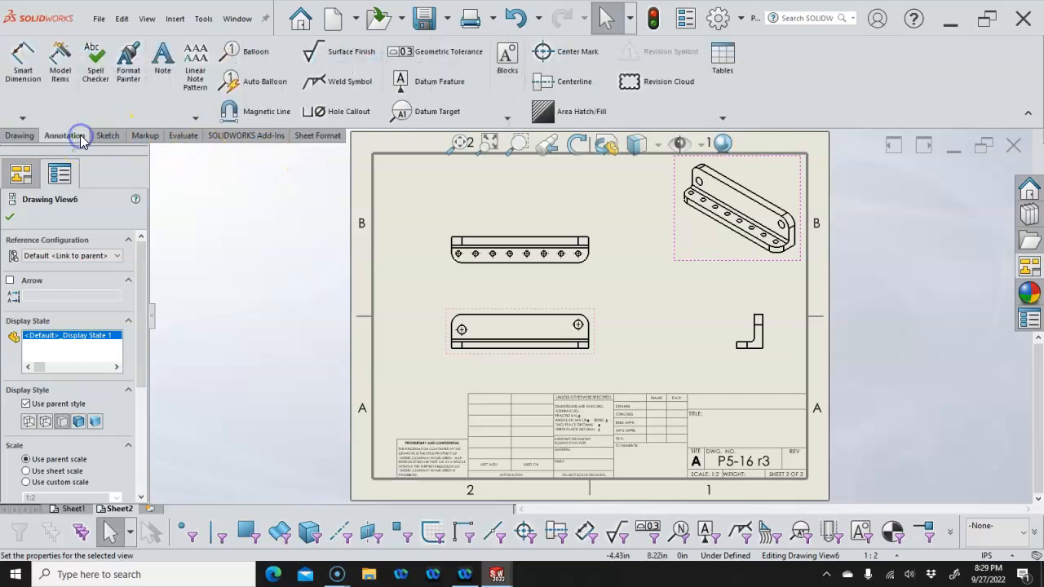
left_click(23, 64)
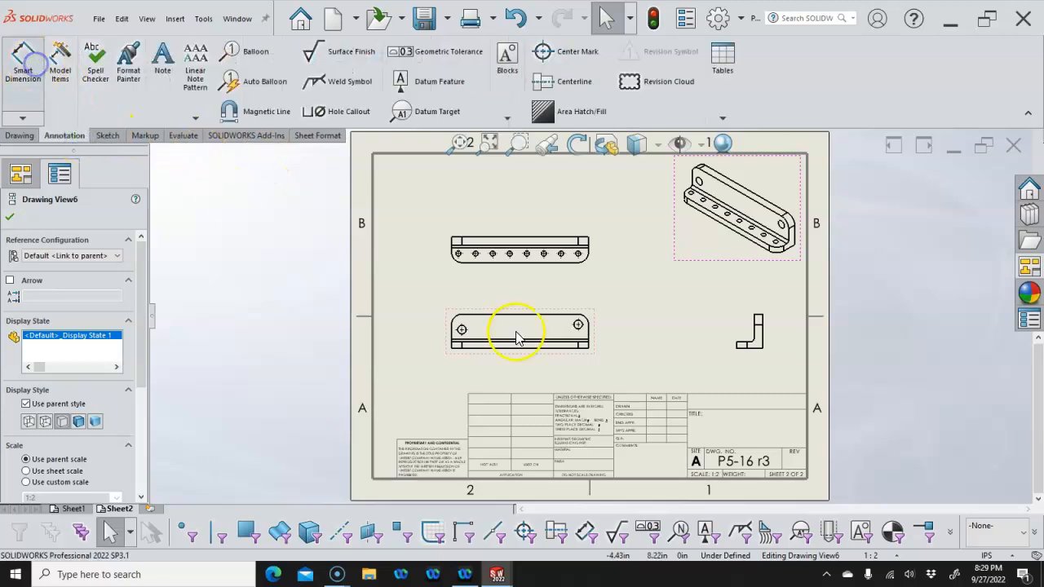
left_click(509, 239)
left_click(509, 207)
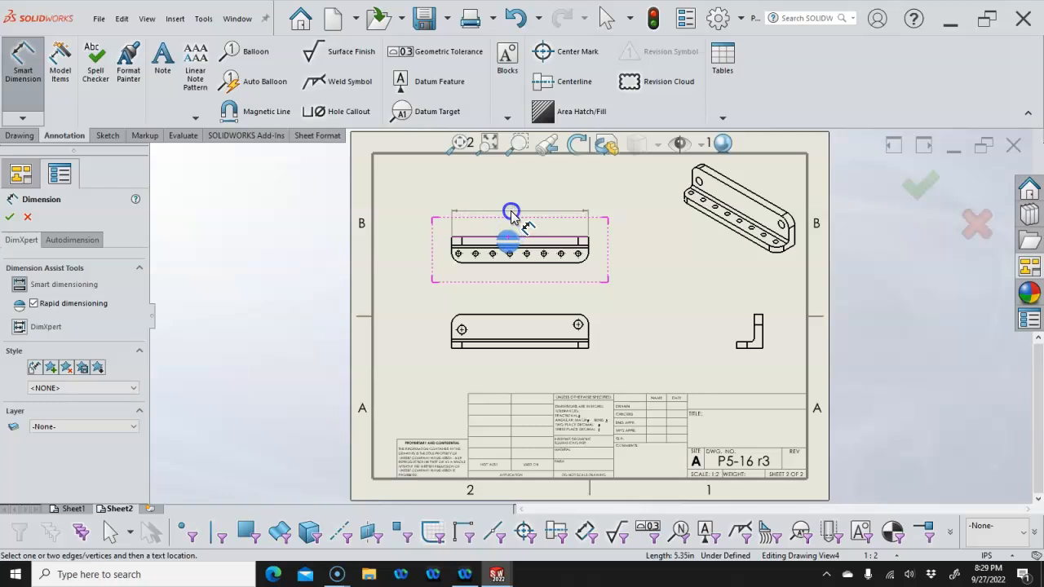
left_click(511, 351)
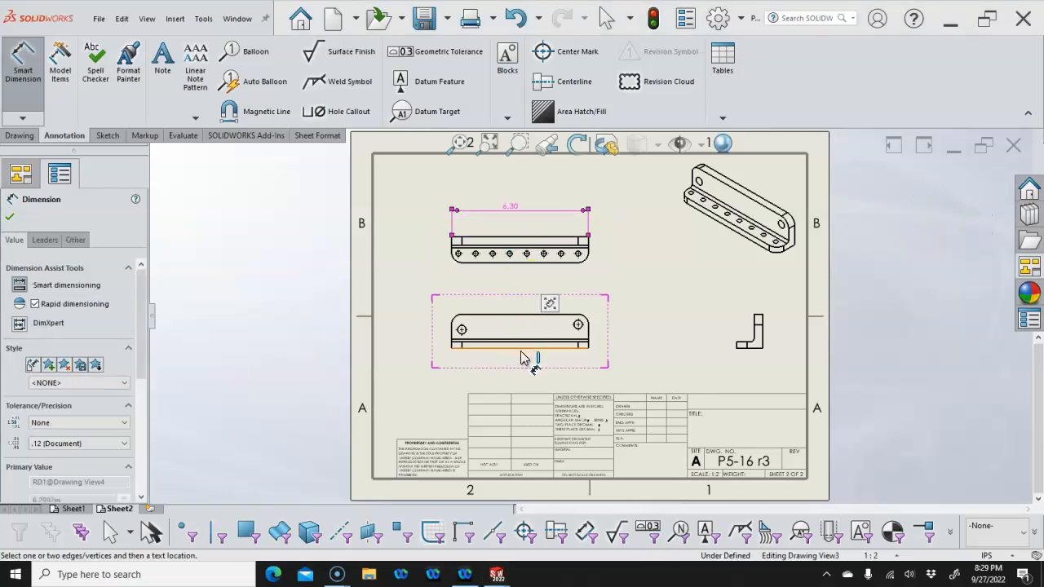
left_click(471, 339)
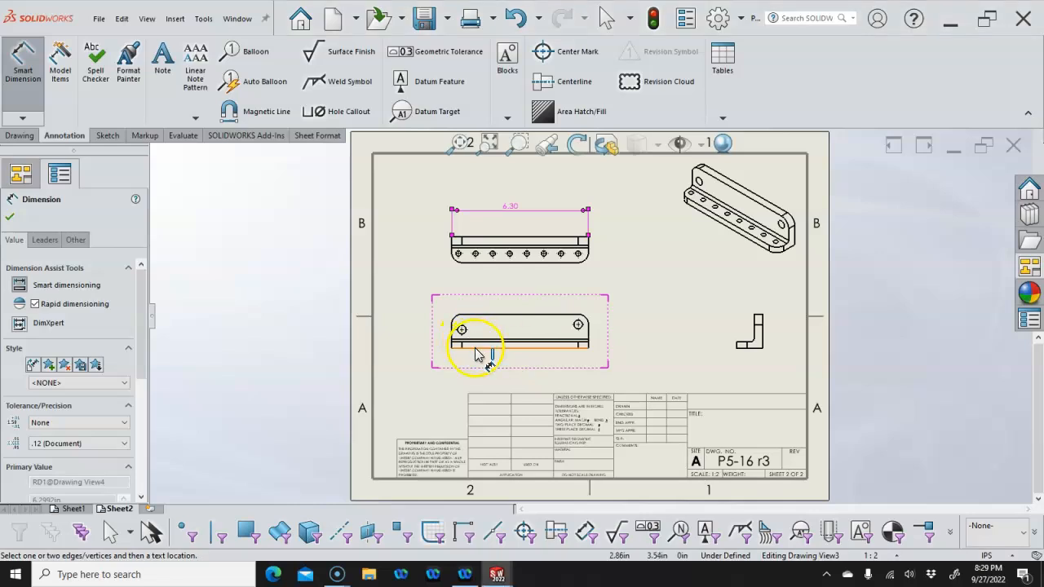
left_click(476, 348)
left_click(475, 314)
left_click(421, 325)
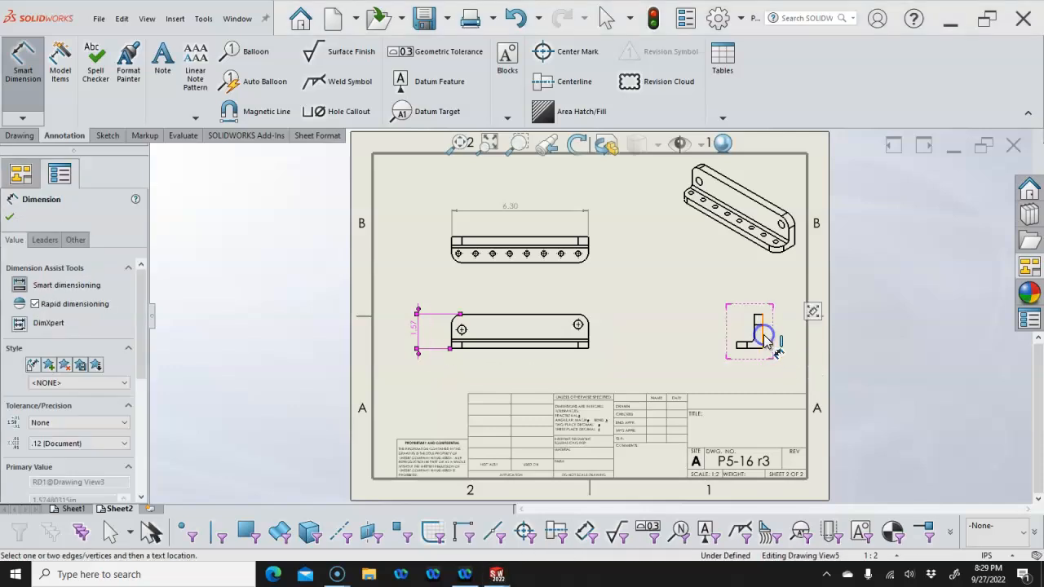
Add the side view's 1.18 width and the middle view's Ø0.39 hole diameter
scroll(749, 357, "down", 2)
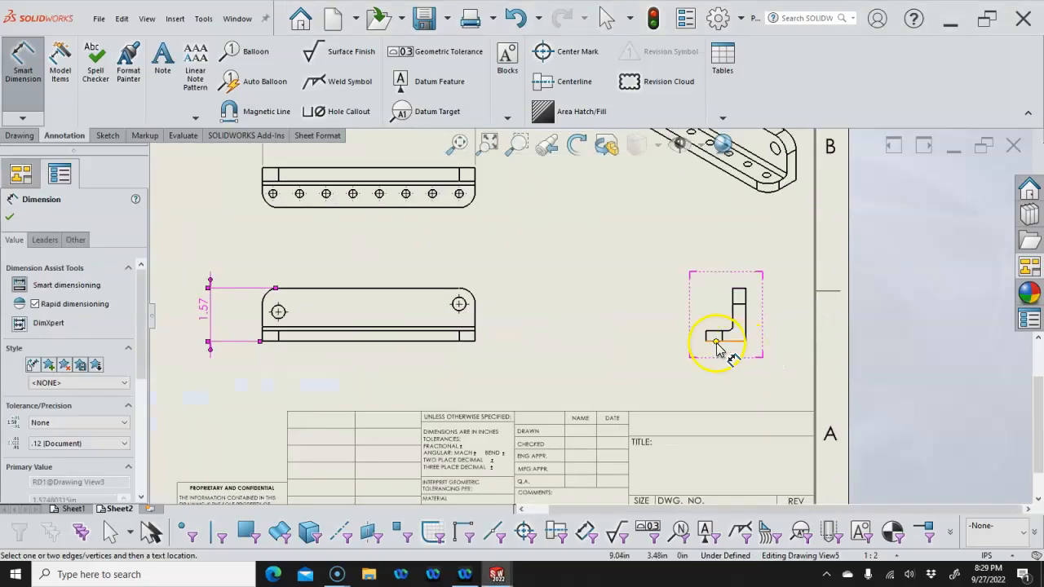
left_click(709, 341)
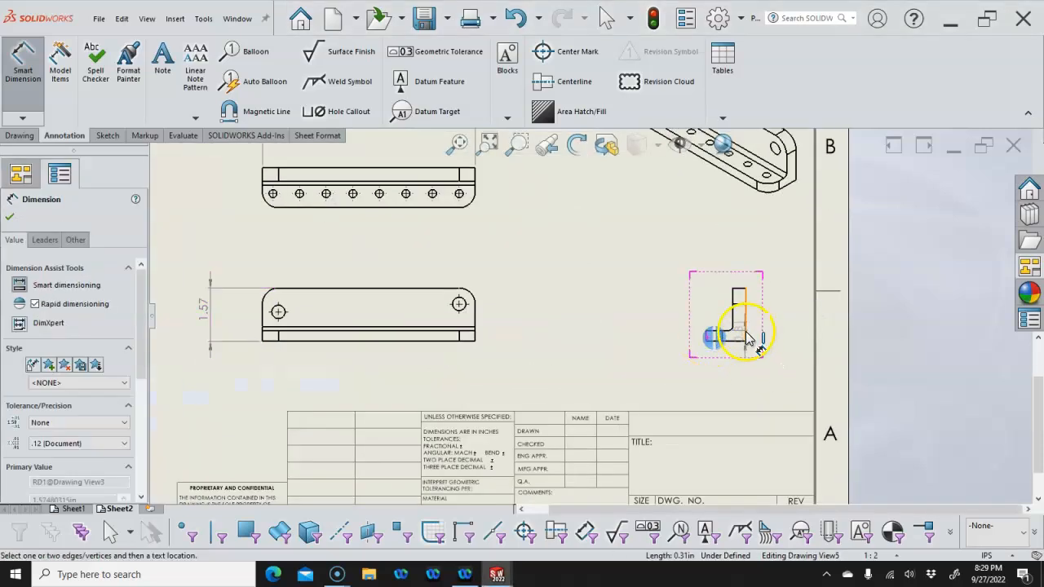
left_click(749, 339)
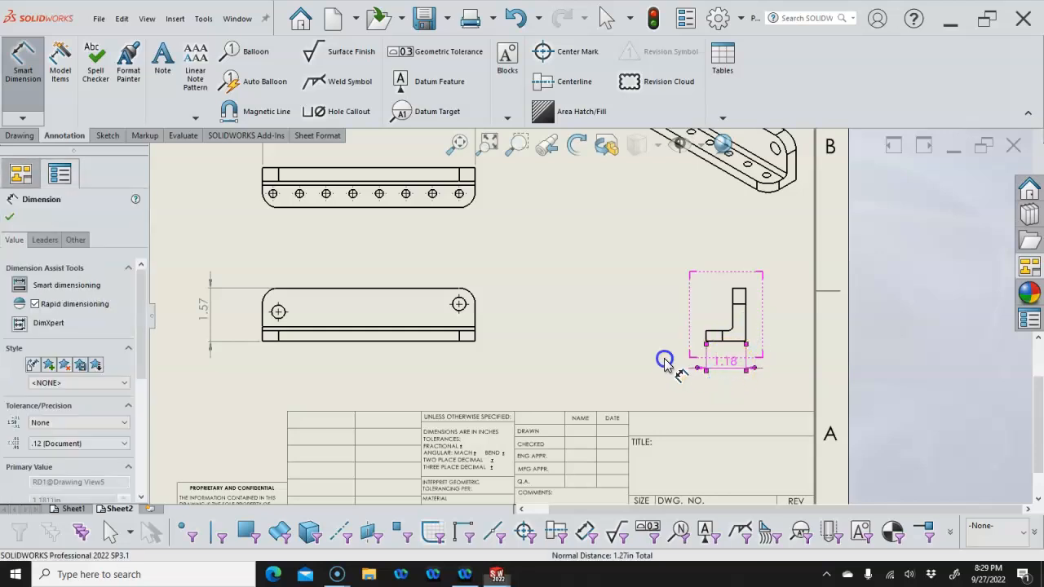
left_click(665, 363)
scroll(611, 334, "up", 3)
scroll(560, 311, "down", 2)
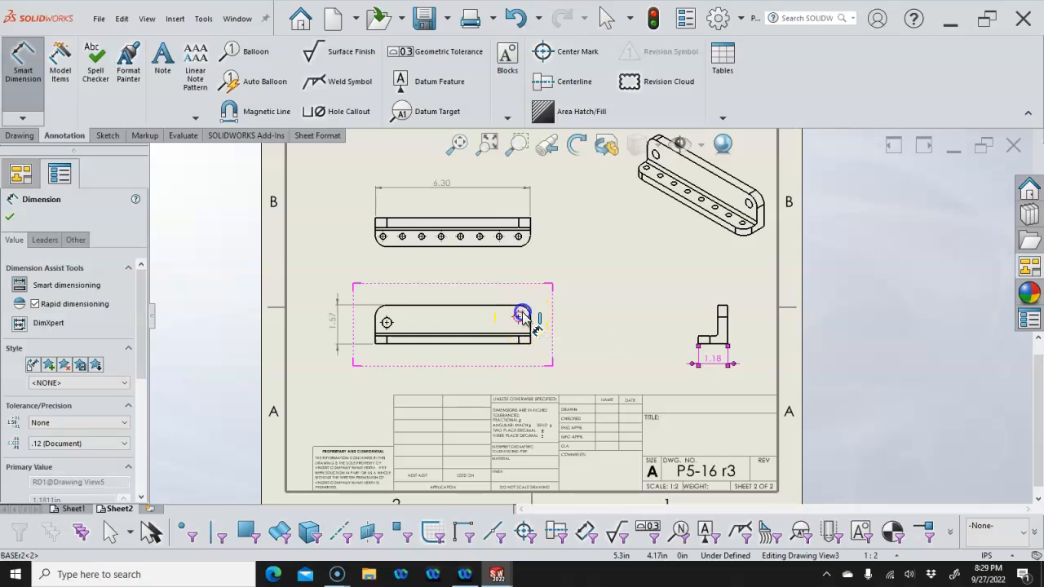
left_click(518, 317)
left_click(567, 295)
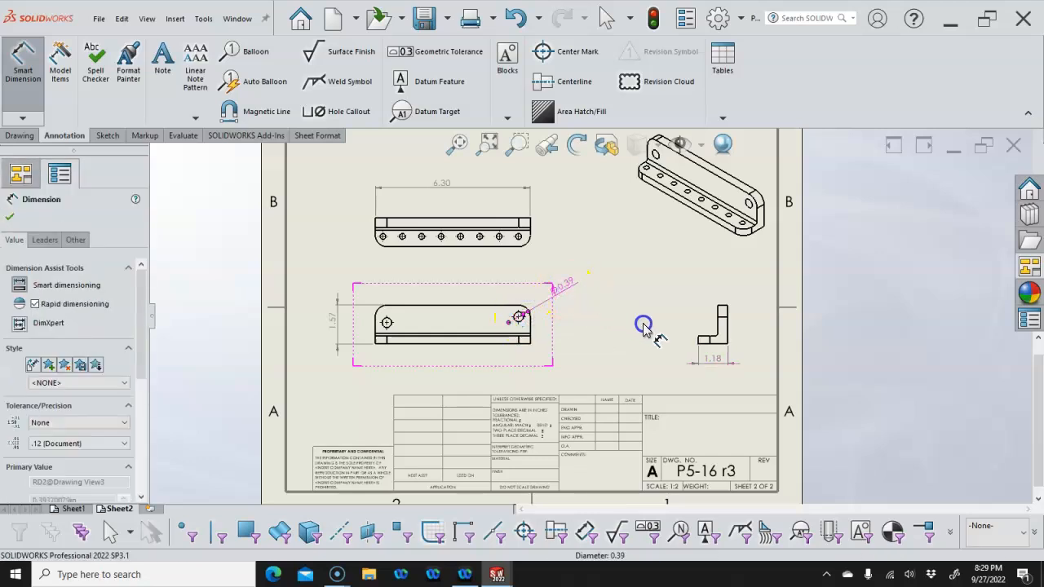
Prefix the Ø0.39 hole dimension text with 2X, then zoom to fit the sheet
right_click(610, 308)
left_click(641, 363)
right_click(568, 285)
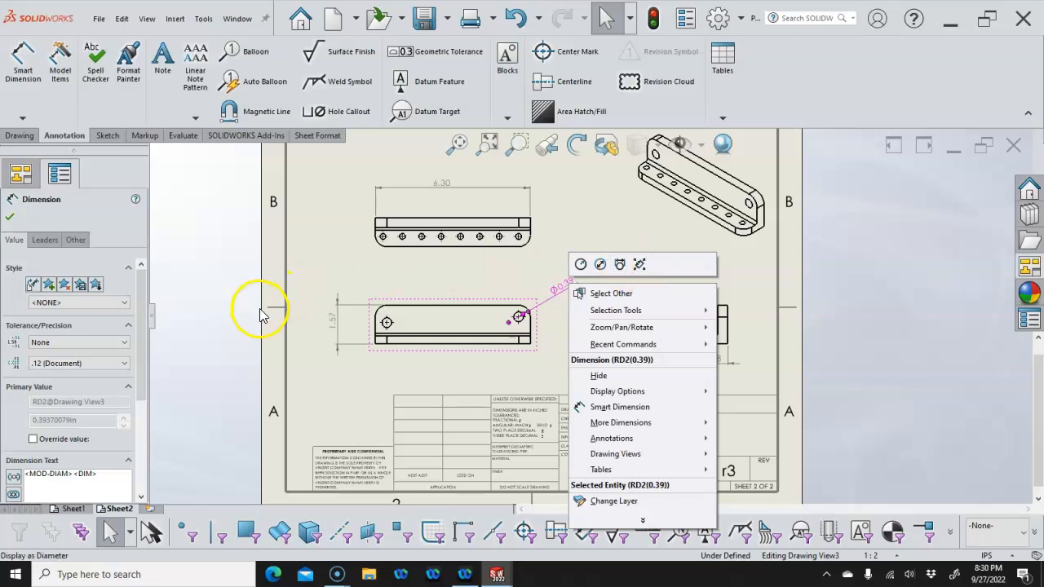
left_click_drag(143, 332, 142, 387)
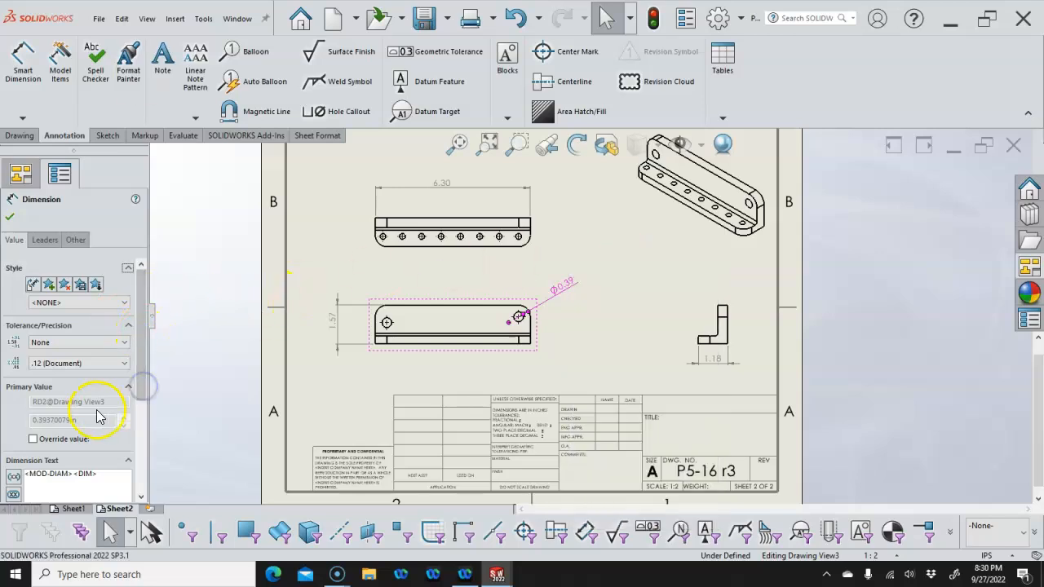
scroll(133, 395, "down", 3)
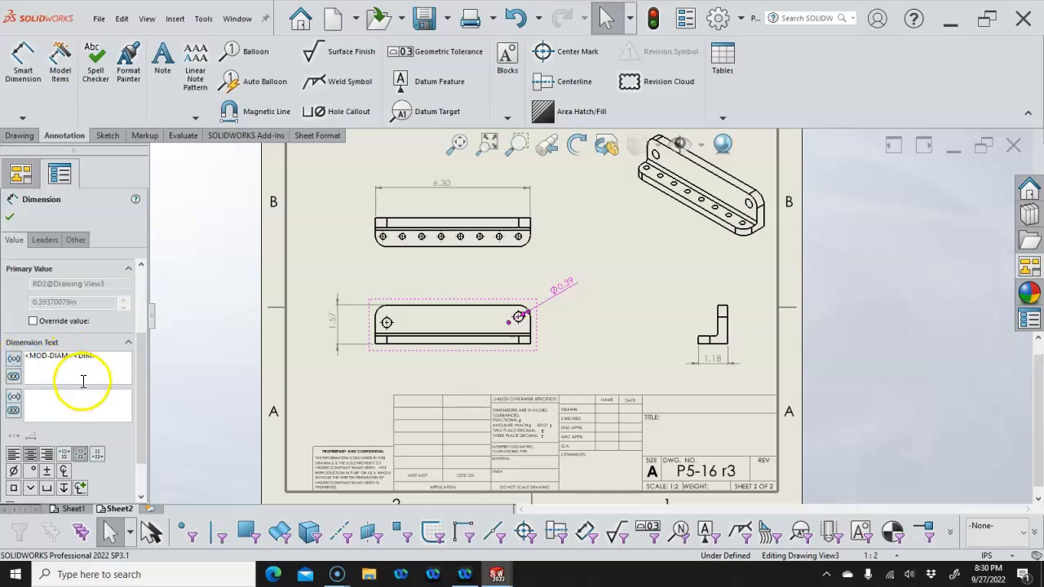
type("2X")
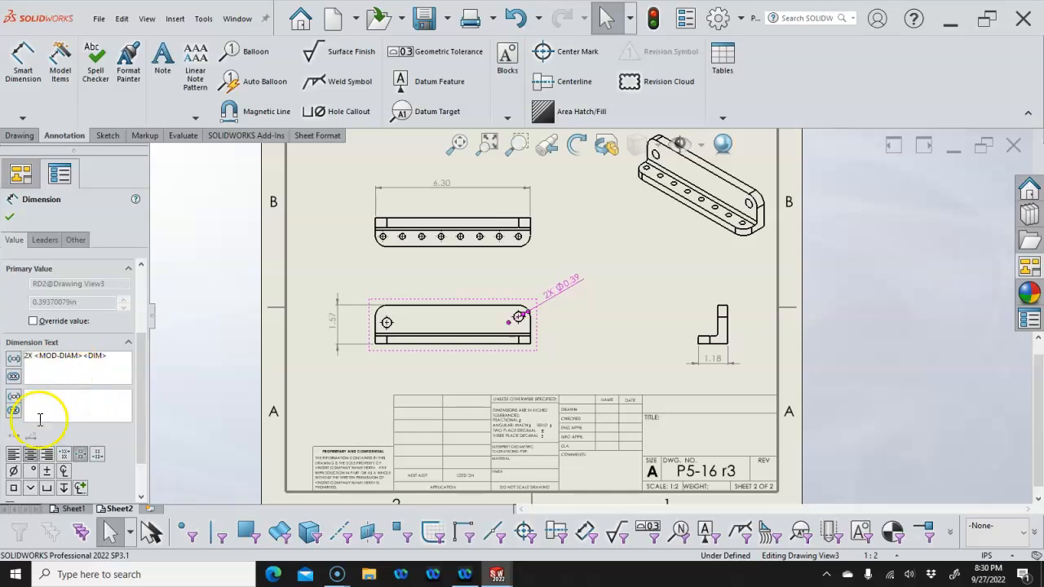
left_click(11, 218)
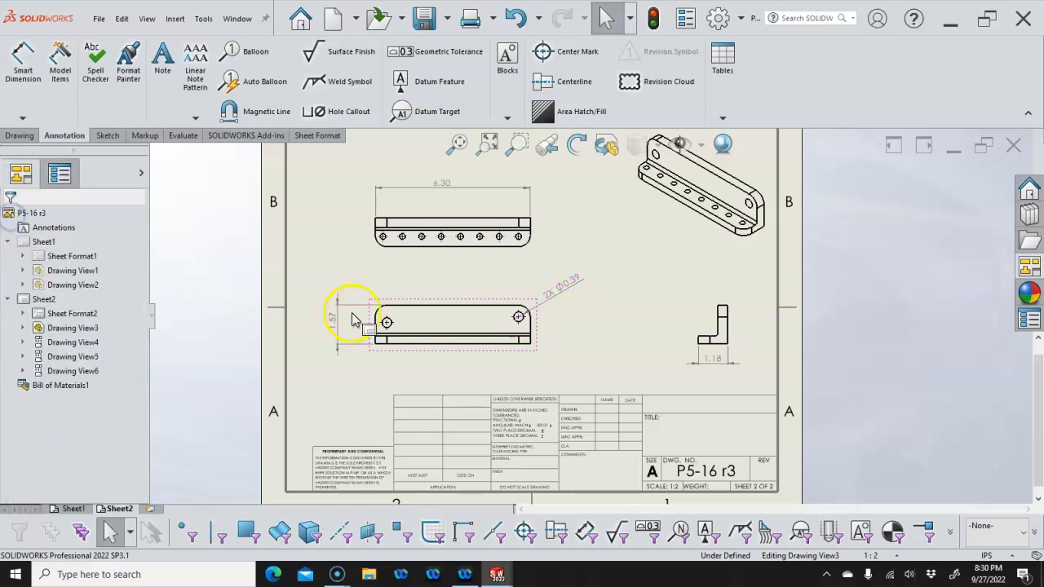
right_click(568, 291)
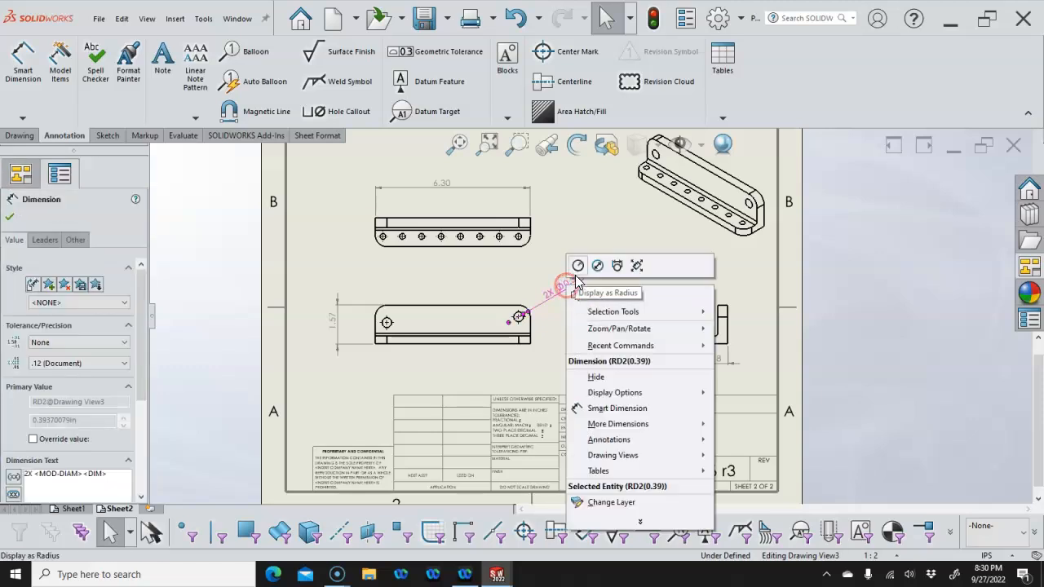
left_click(637, 267)
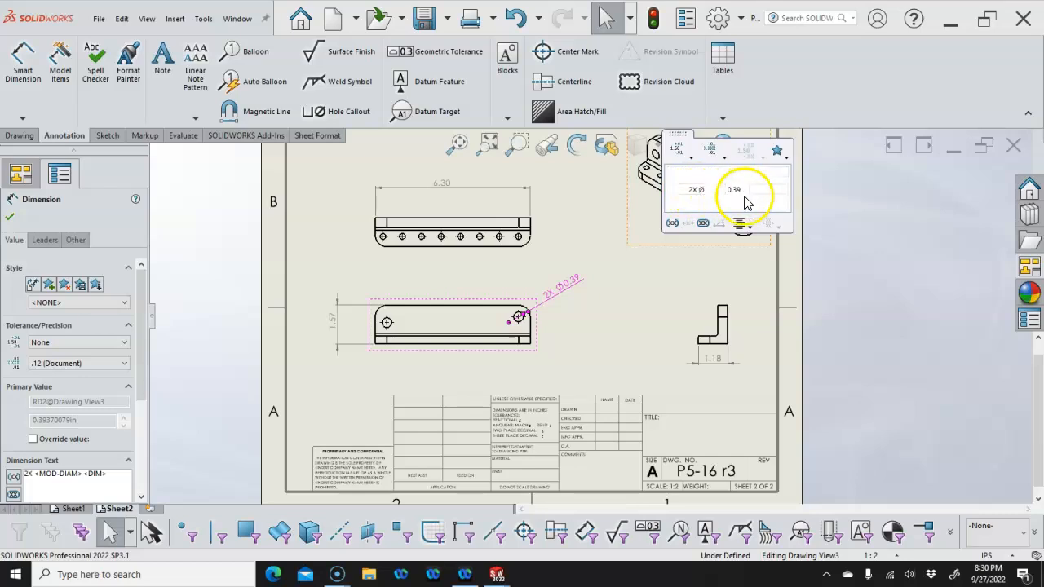
left_click(645, 294)
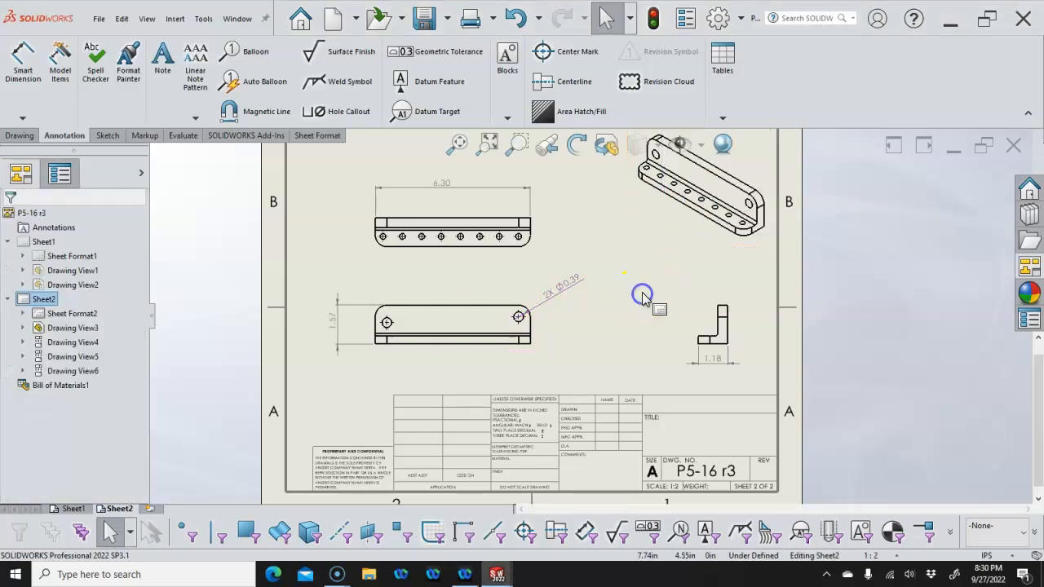
left_click(458, 144)
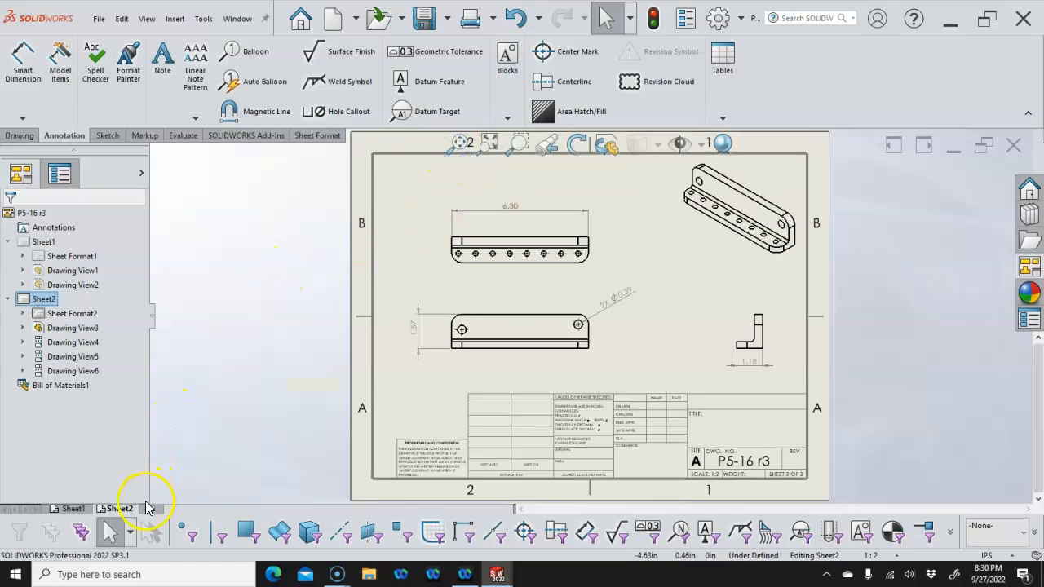
Add a new Sheet3 and show the View Palette in the task pane
left_click(147, 508)
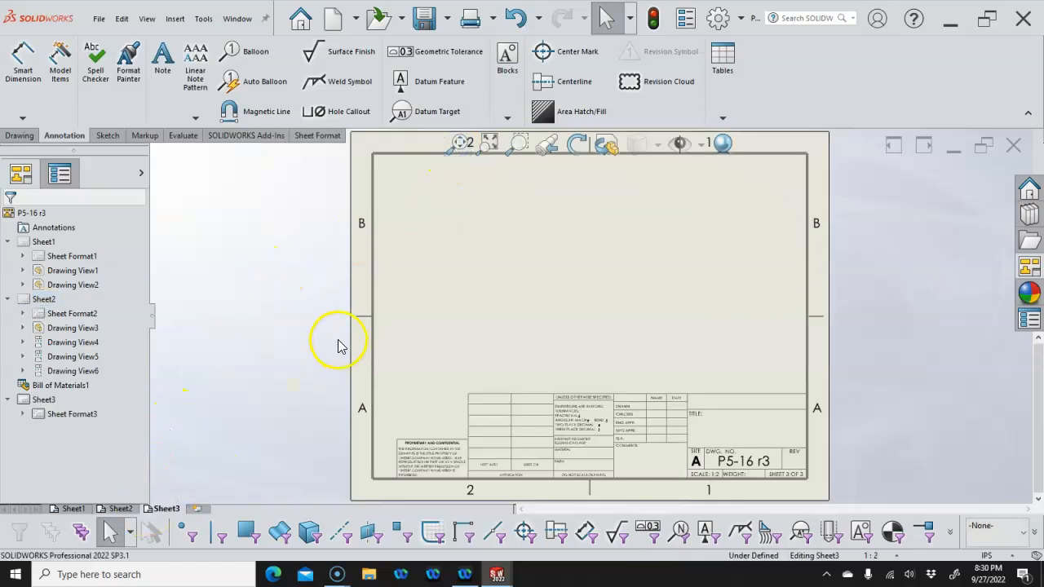
left_click(1029, 321)
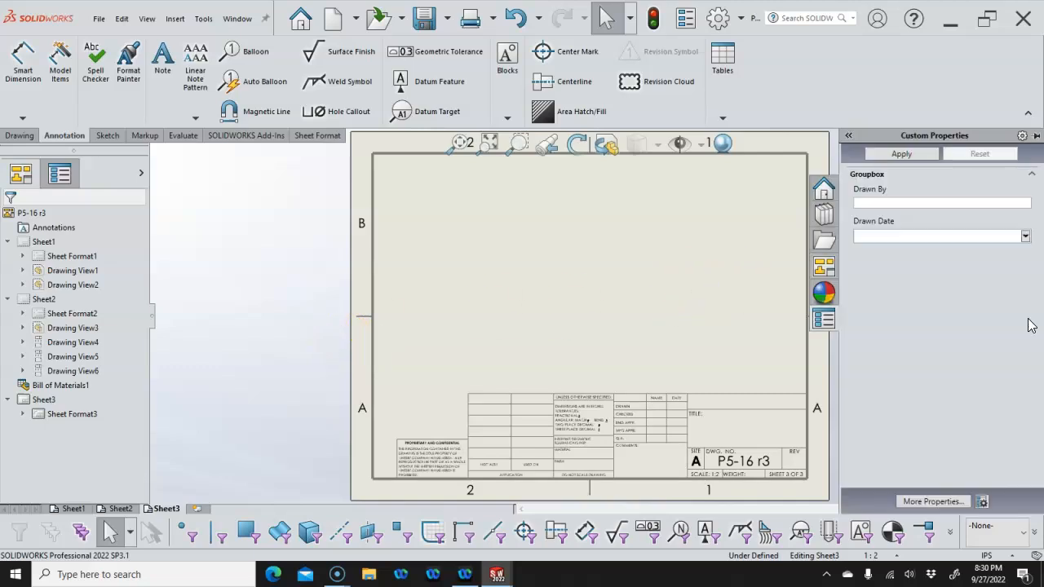
left_click(830, 267)
left_click(908, 153)
left_click(921, 154)
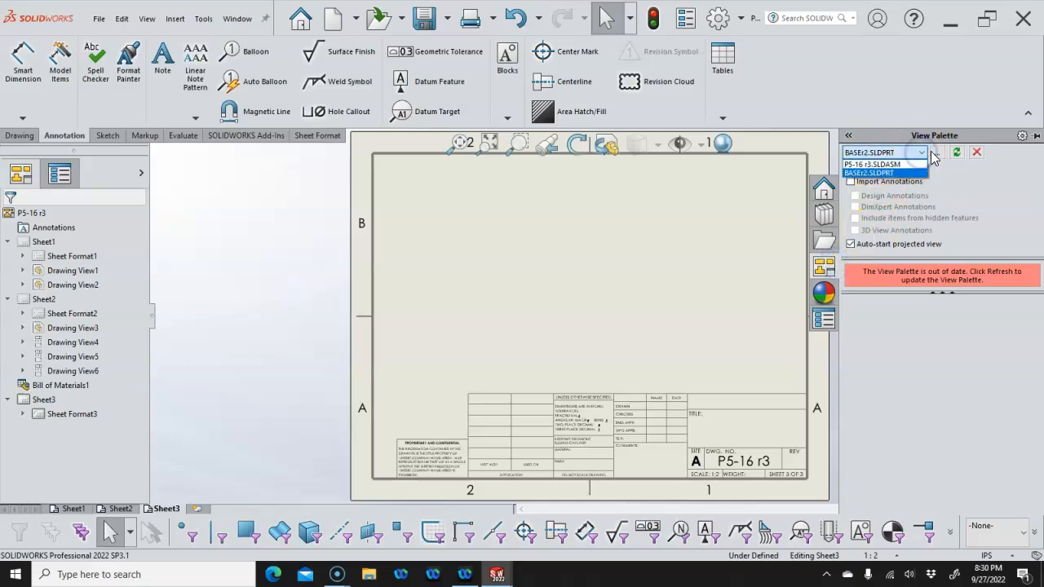
left_click(933, 156)
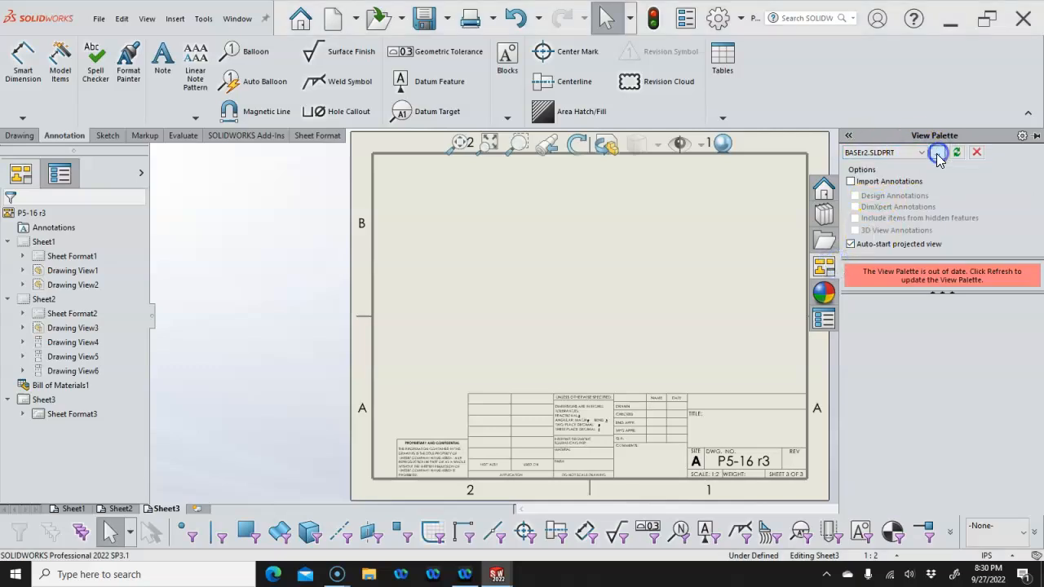
Load pin.SLDPRT with a chosen configuration into the View Palette
left_click(938, 155)
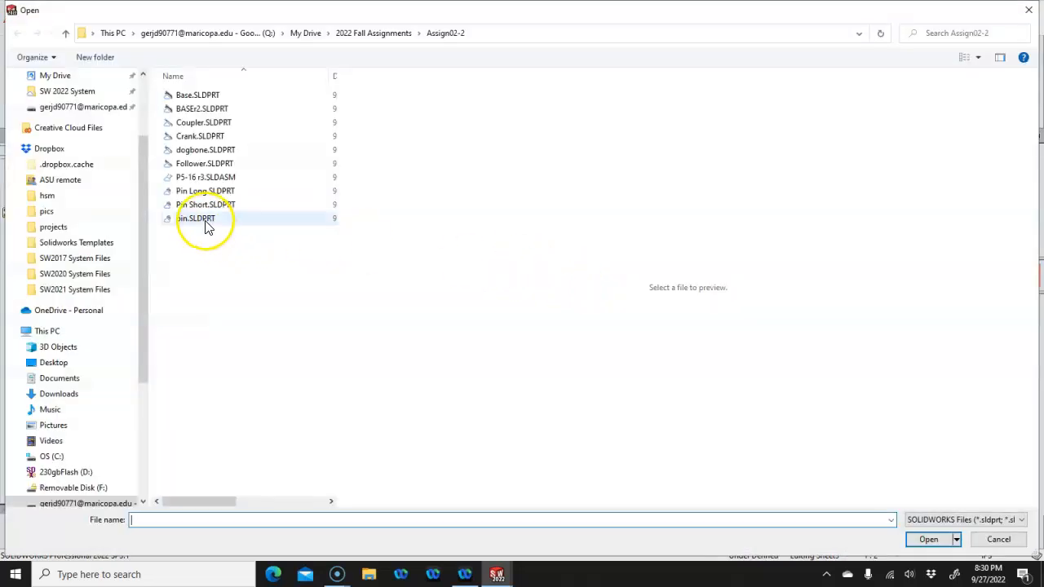
left_click(204, 218)
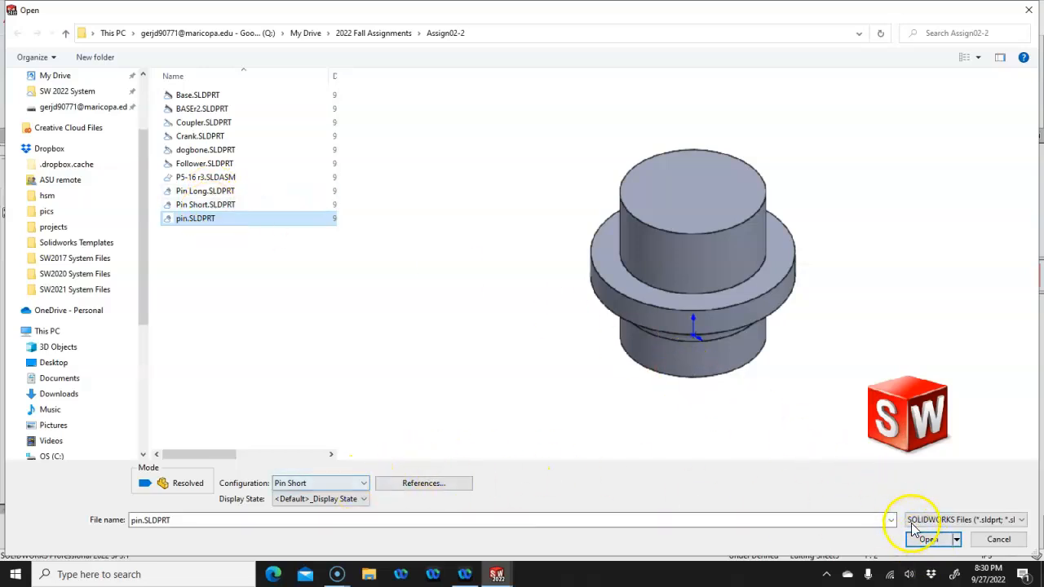
left_click(364, 484)
left_click(298, 507)
left_click(924, 538)
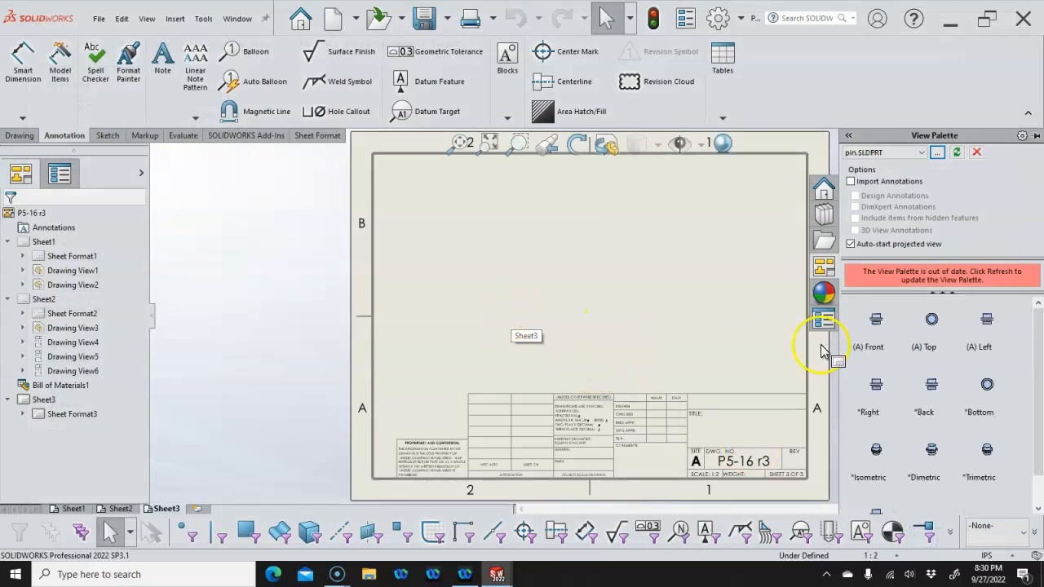
Place the pin's top view with projected side and isometric views on Sheet3
left_click_drag(935, 328, 505, 302)
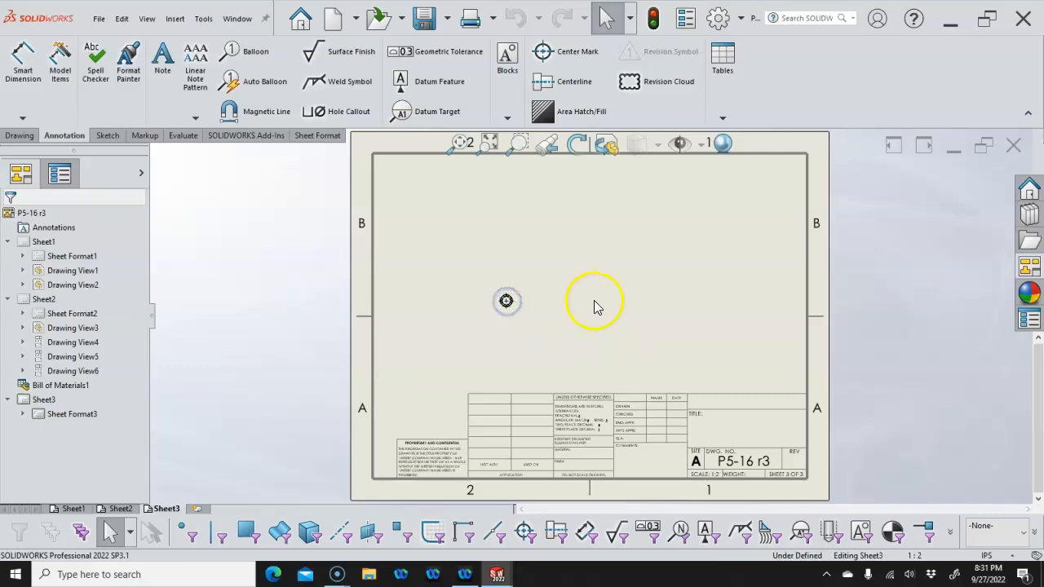
left_click(588, 300)
left_click(650, 253)
left_click(963, 205)
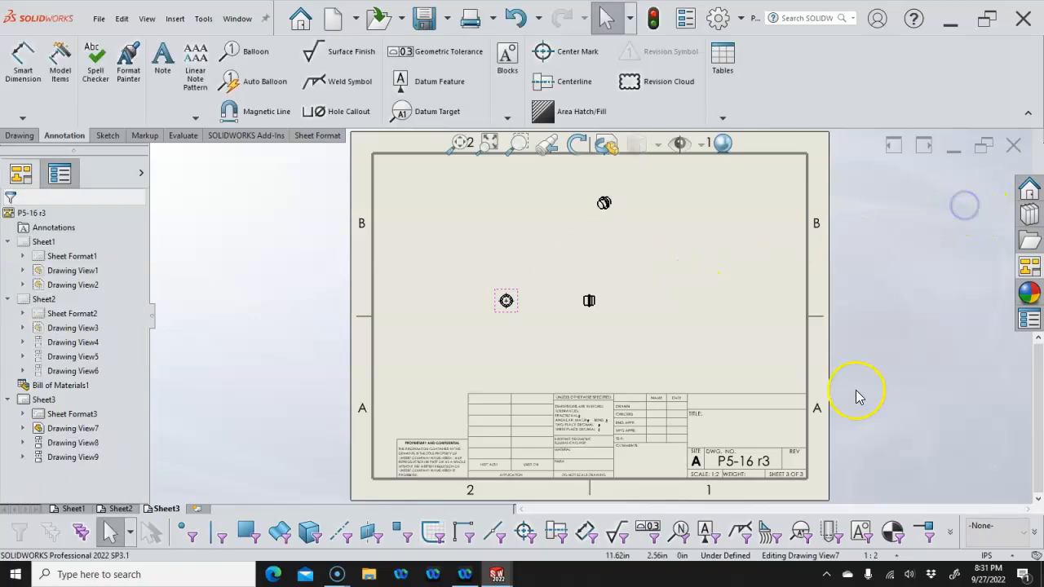
Set the sheet scale to 2:1 and rearrange the side and isometric views
left_click(895, 555)
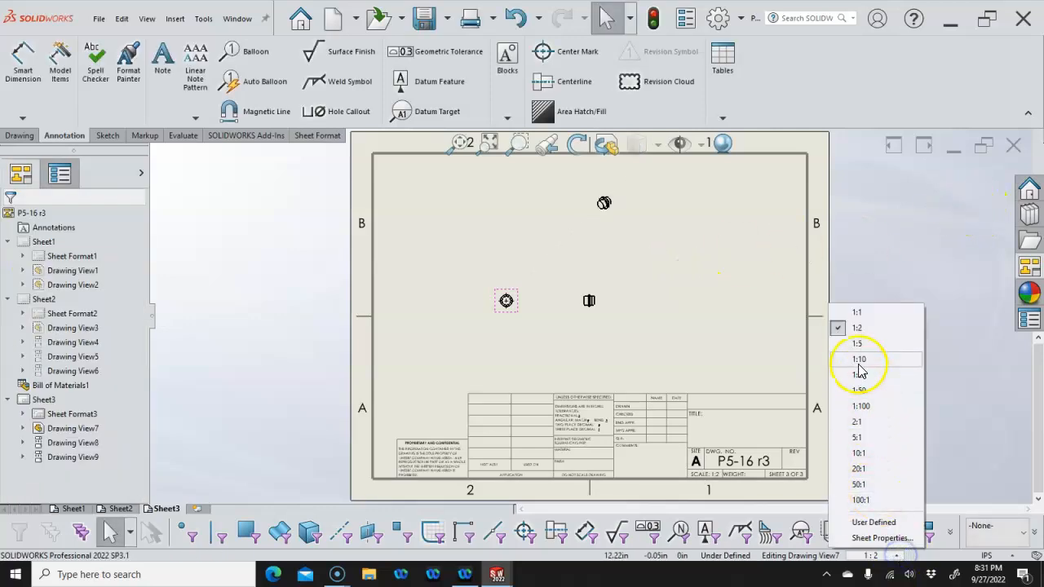
left_click(857, 421)
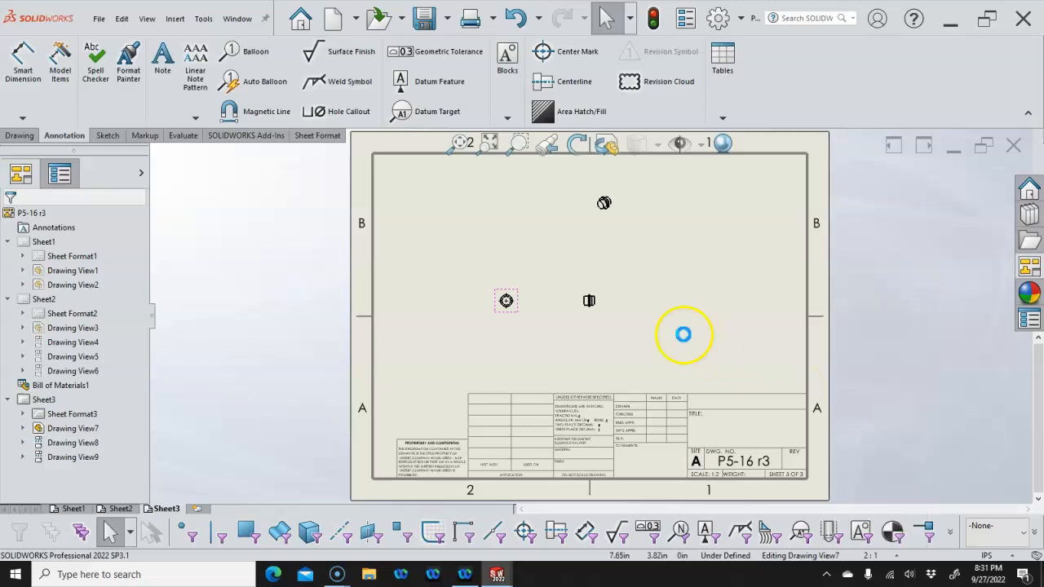
mouse_move(624, 338)
left_mouse_down()
mouse_move(690, 340)
mouse_move(718, 328)
left_mouse_up()
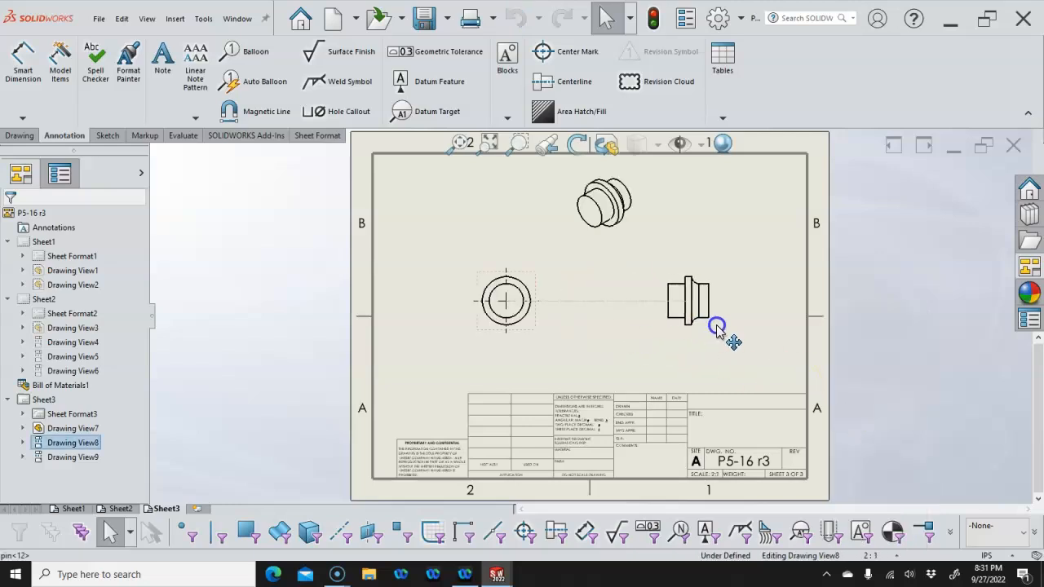
left_click_drag(610, 252, 762, 238)
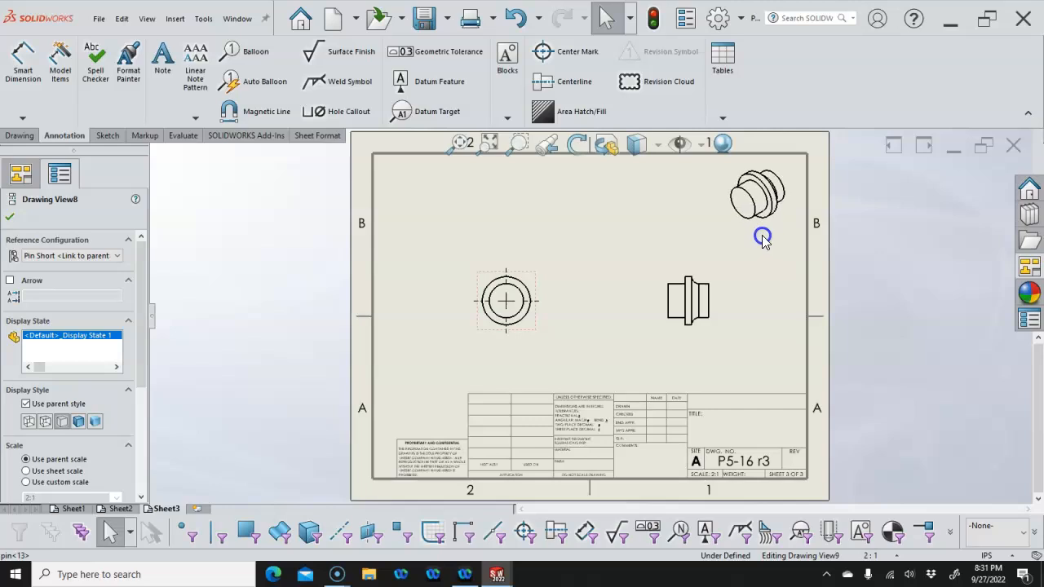
left_click_drag(669, 277, 621, 275)
left_click(580, 244)
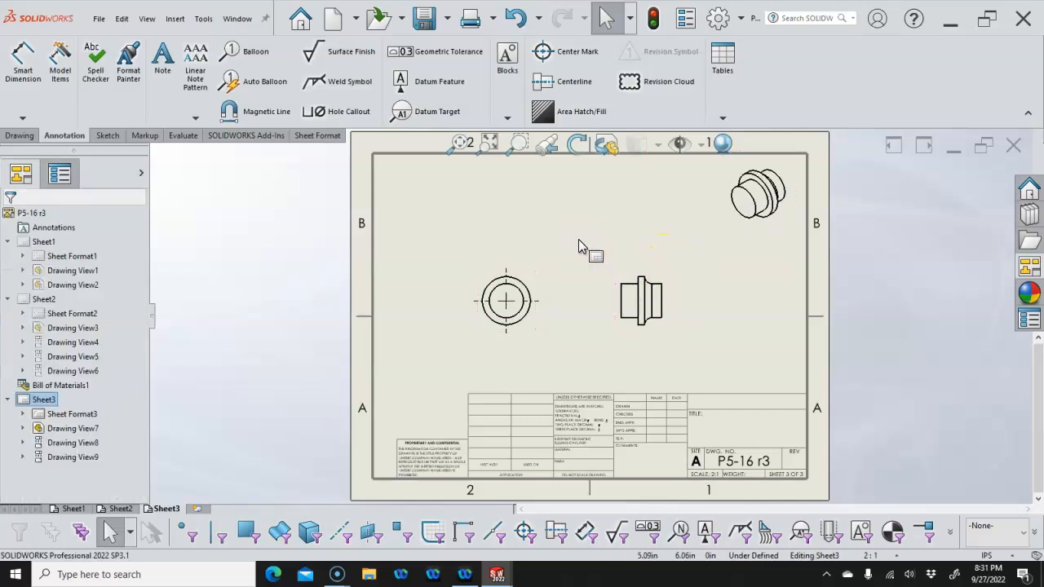
Dimension the end view's Ø0.55 and Ø0.39 circles and the side view's 0.47 width
left_click(23, 61)
left_click(487, 295)
left_click(432, 255)
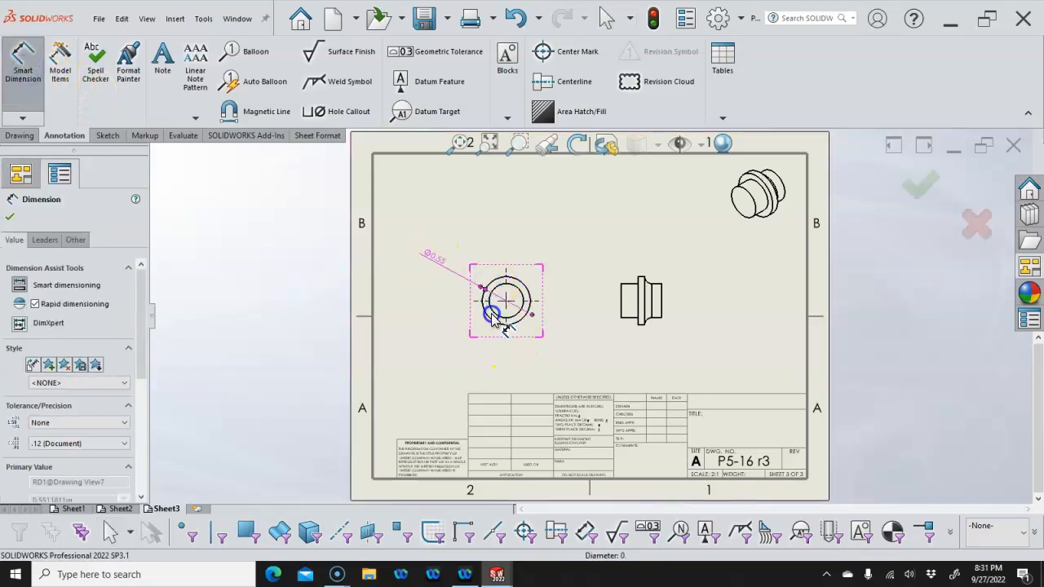
left_click(491, 316)
left_click(445, 326)
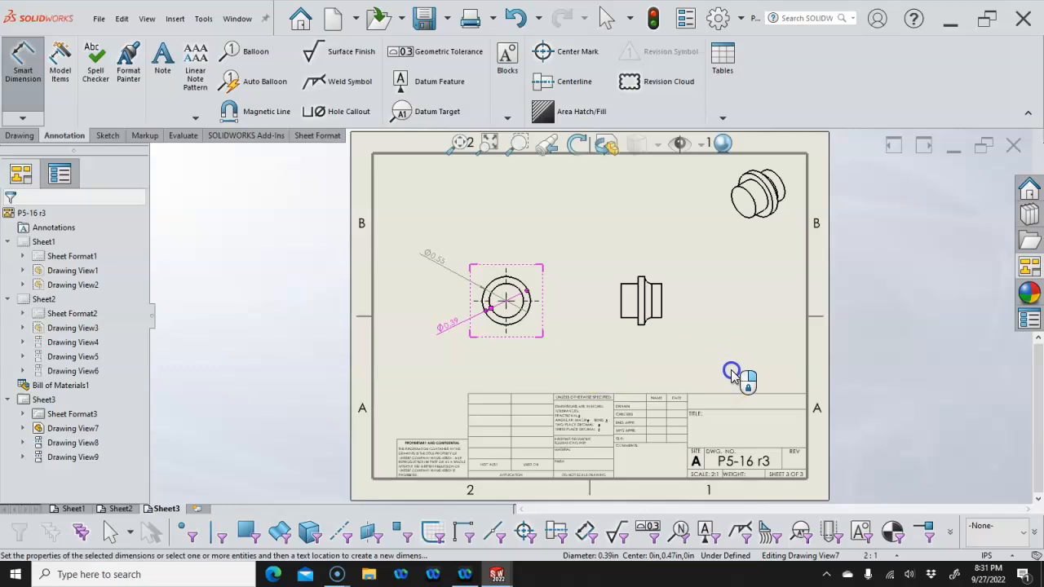
left_click(661, 301)
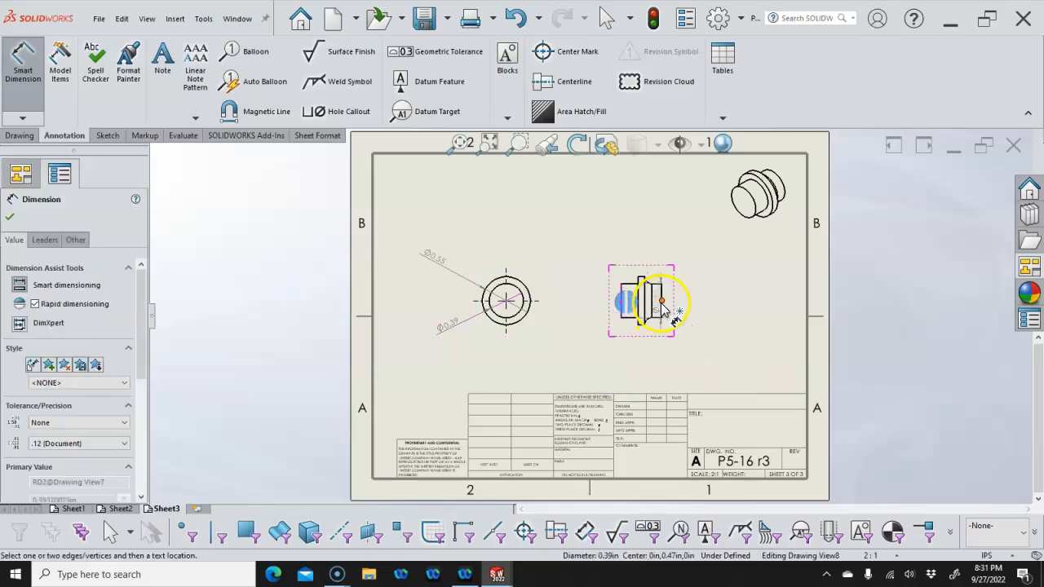
left_click(633, 349)
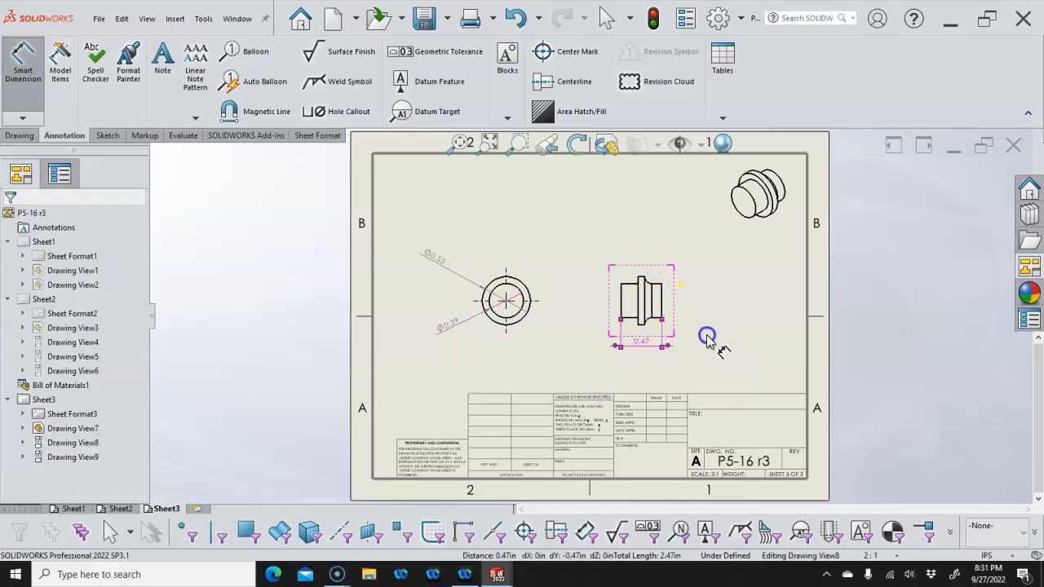
right_click(748, 362)
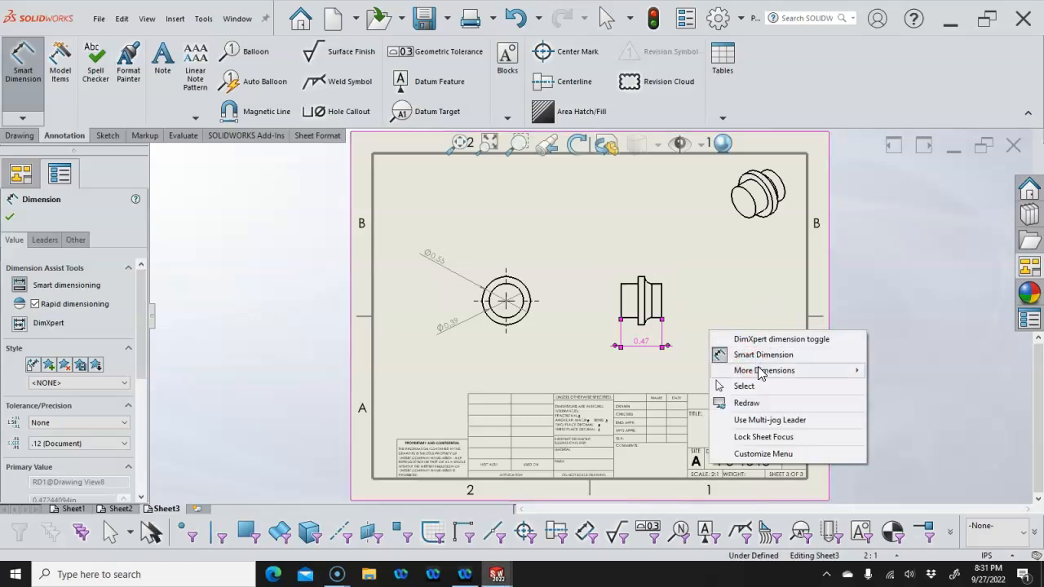
left_click(744, 387)
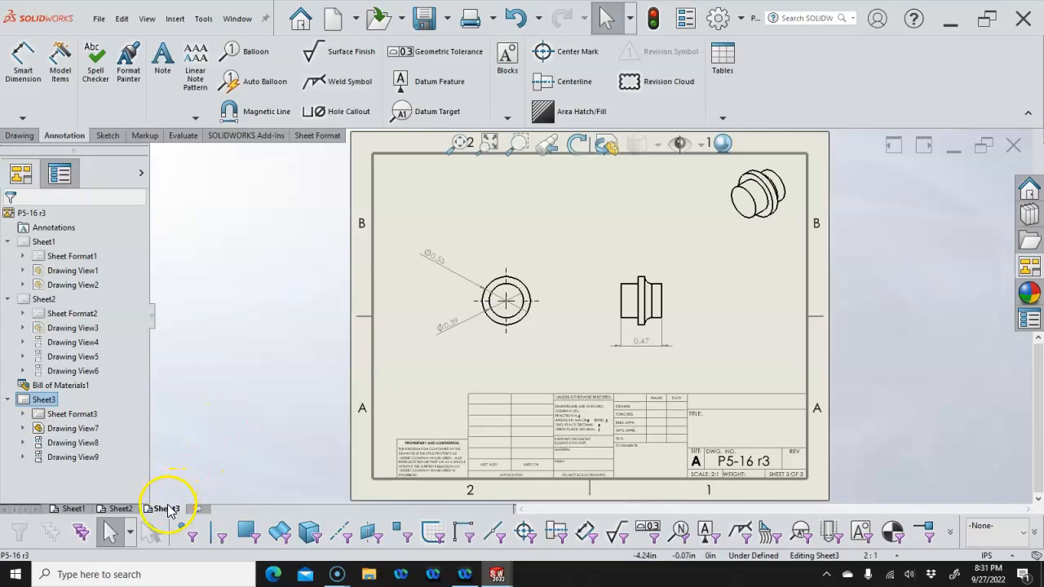
Copy Sheet3 and paste it after Sheet3 as the new Sheet3(2)
right_click(168, 512)
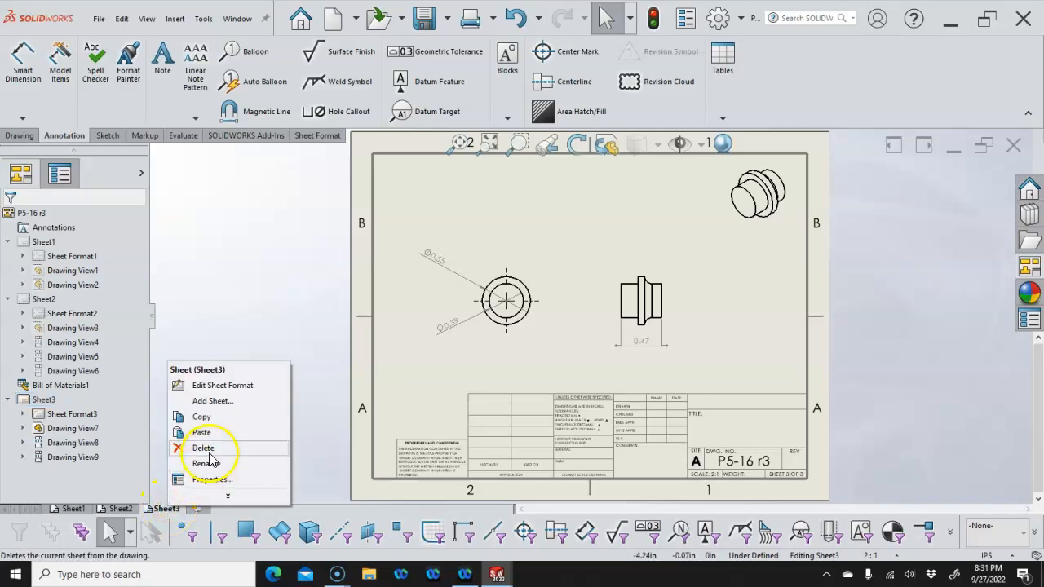
left_click(204, 416)
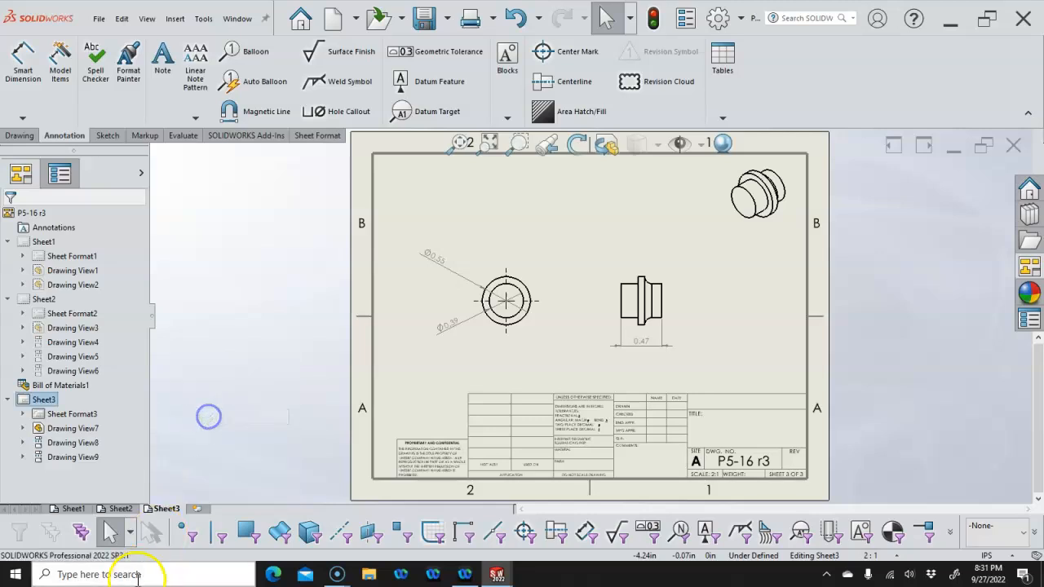
right_click(165, 511)
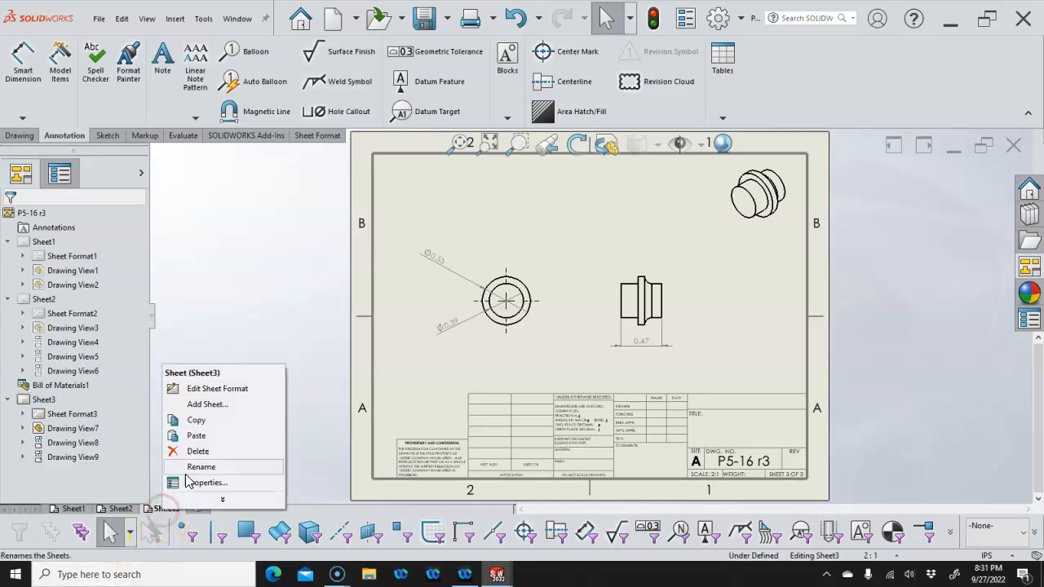
left_click(200, 439)
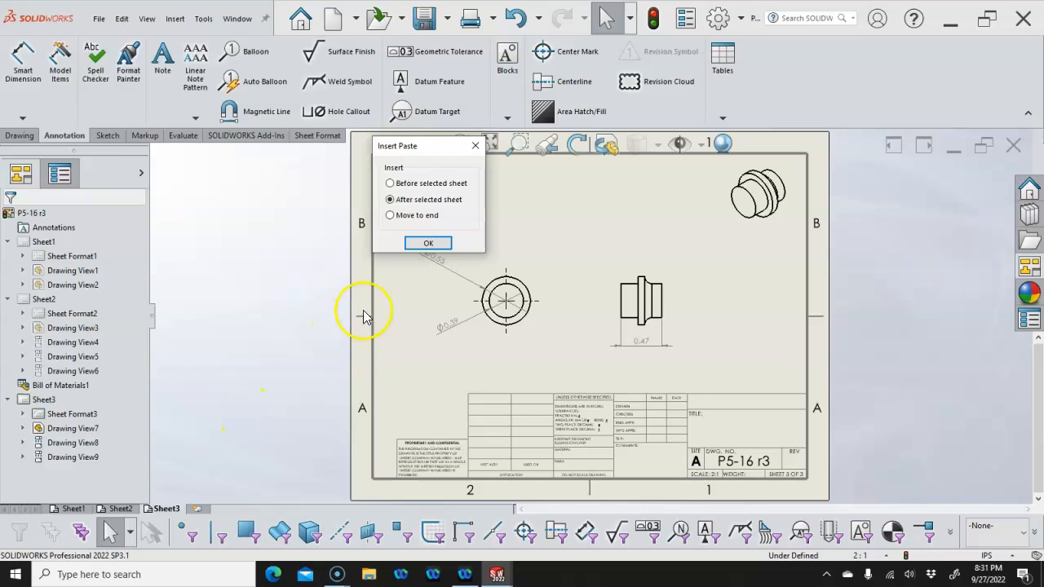
left_click(424, 241)
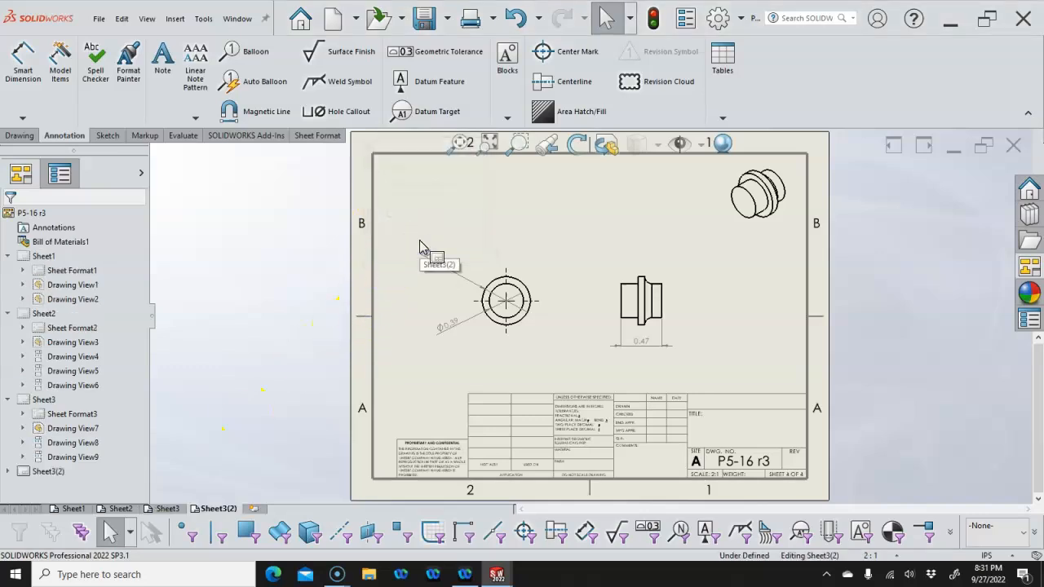
left_click(528, 274)
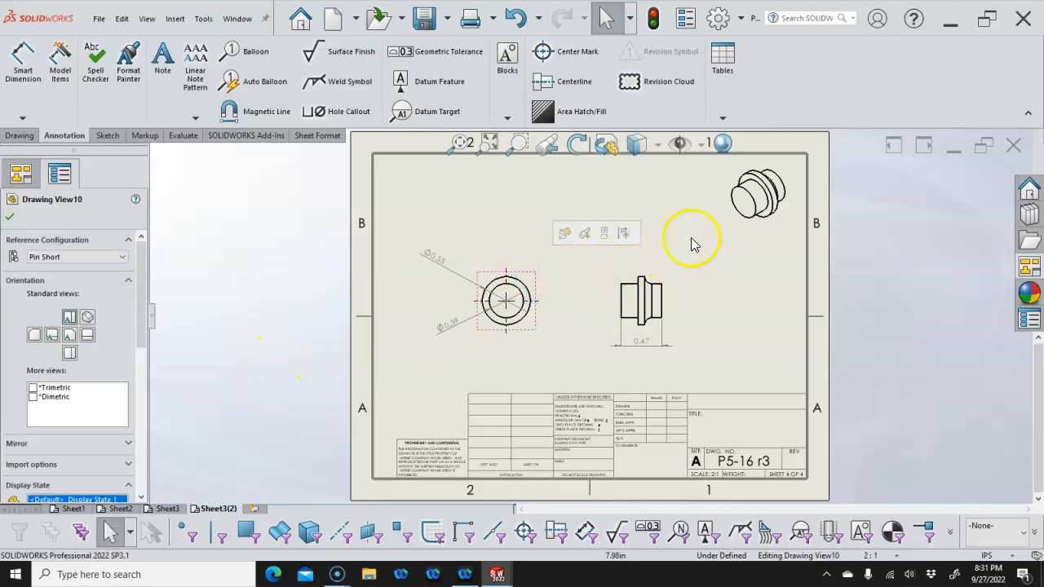
Switch the pin views on Sheet3 to the Pin Long configuration
left_click(99, 259)
left_click(76, 278)
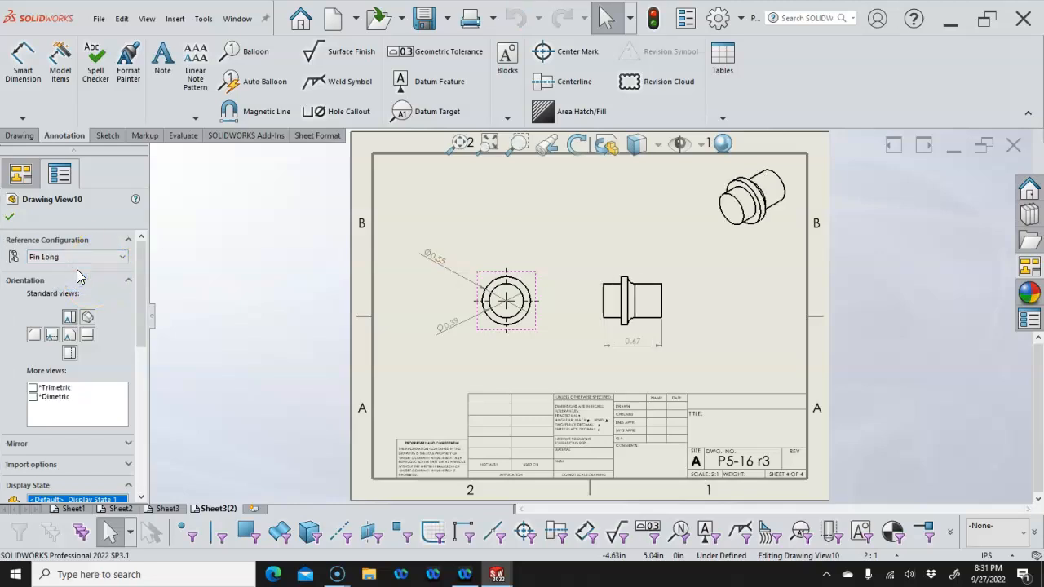
left_click(10, 216)
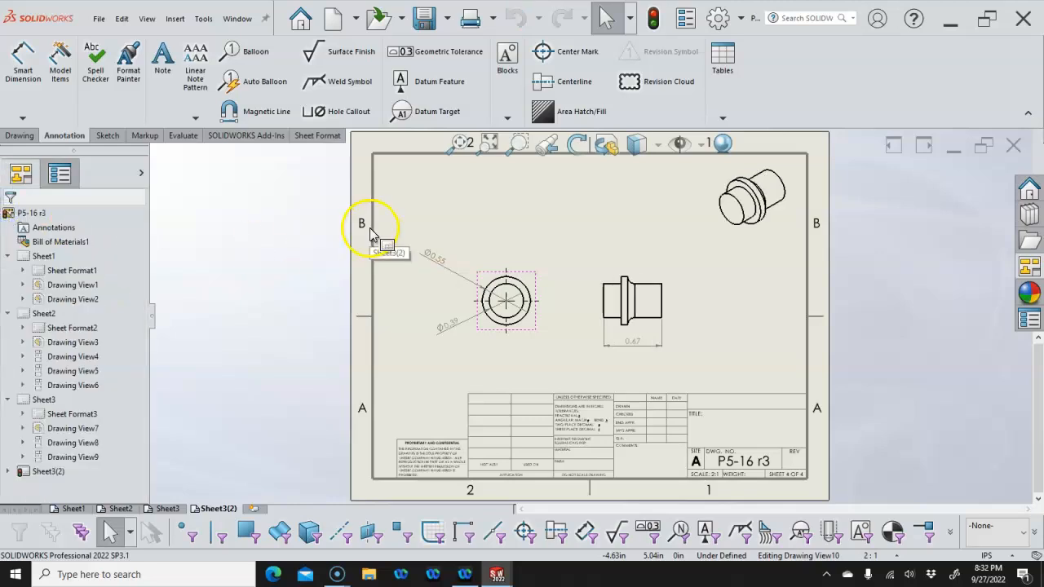
left_click(168, 510)
left_click(530, 278)
left_click(329, 305)
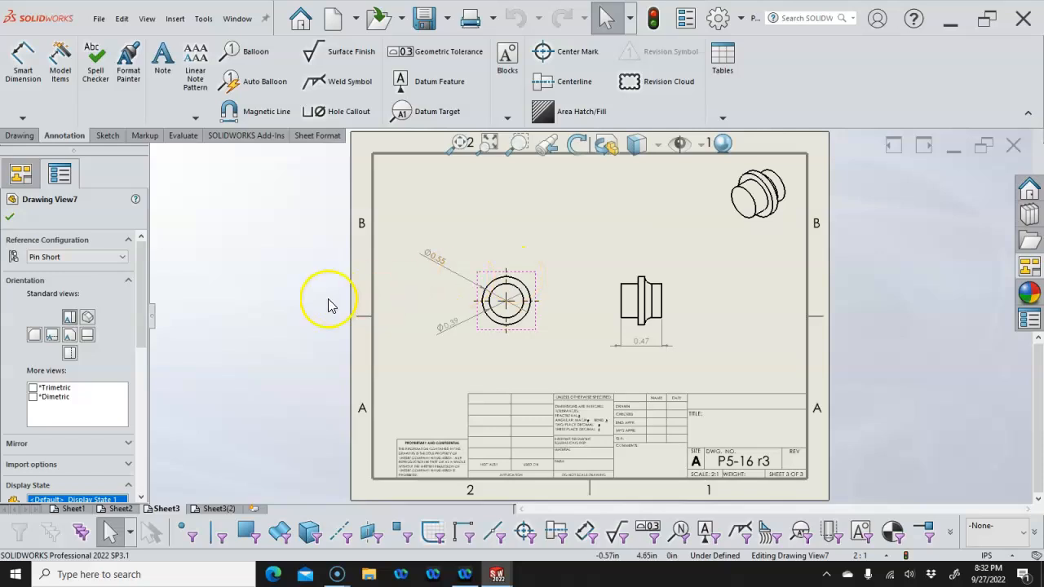
left_click(90, 258)
left_click(59, 280)
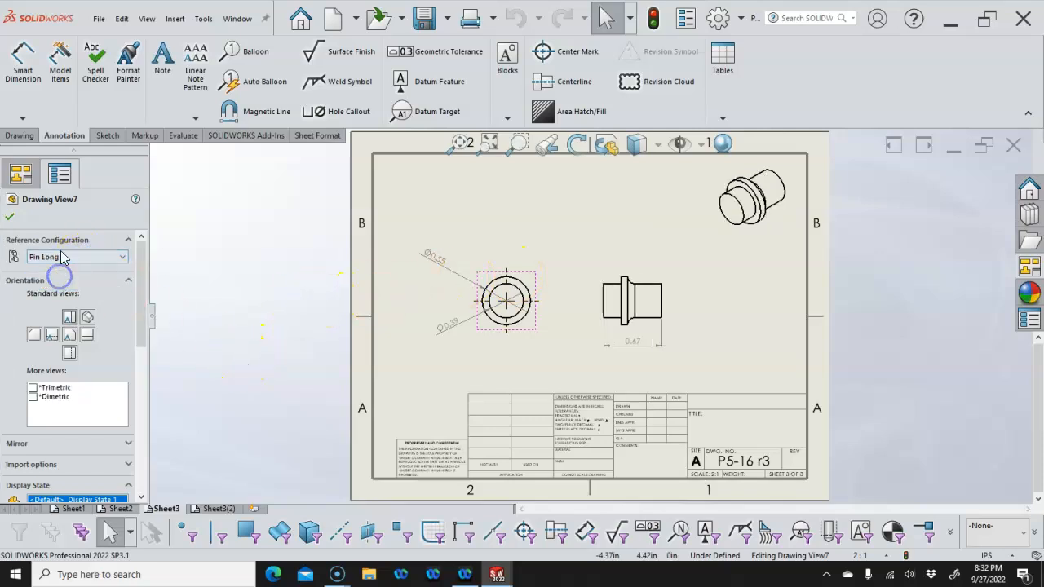
left_click(9, 213)
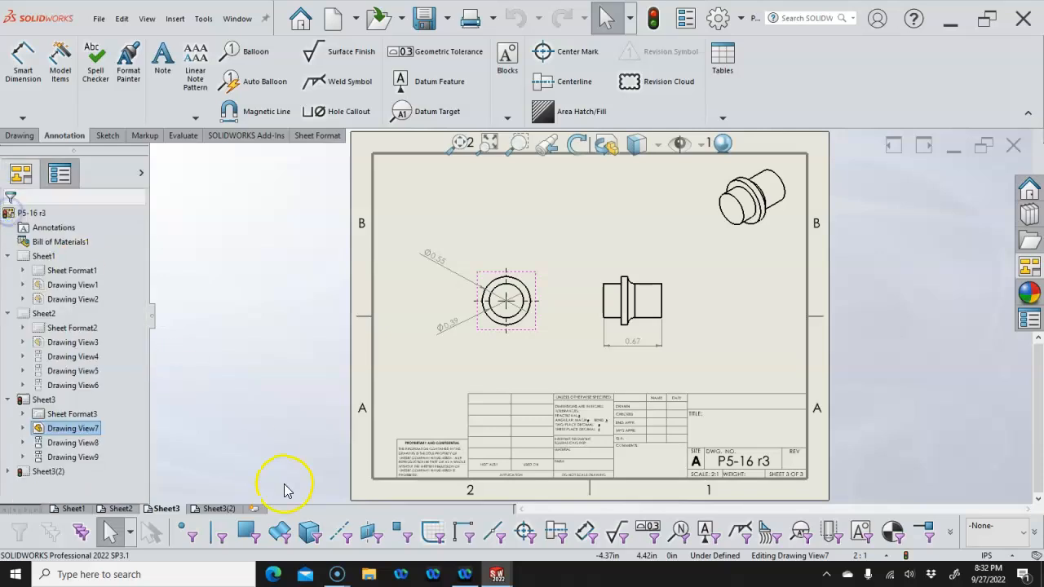
Switch Sheet3(2)'s pin views to Pin Short and add a new empty Sheet5
left_click(218, 509)
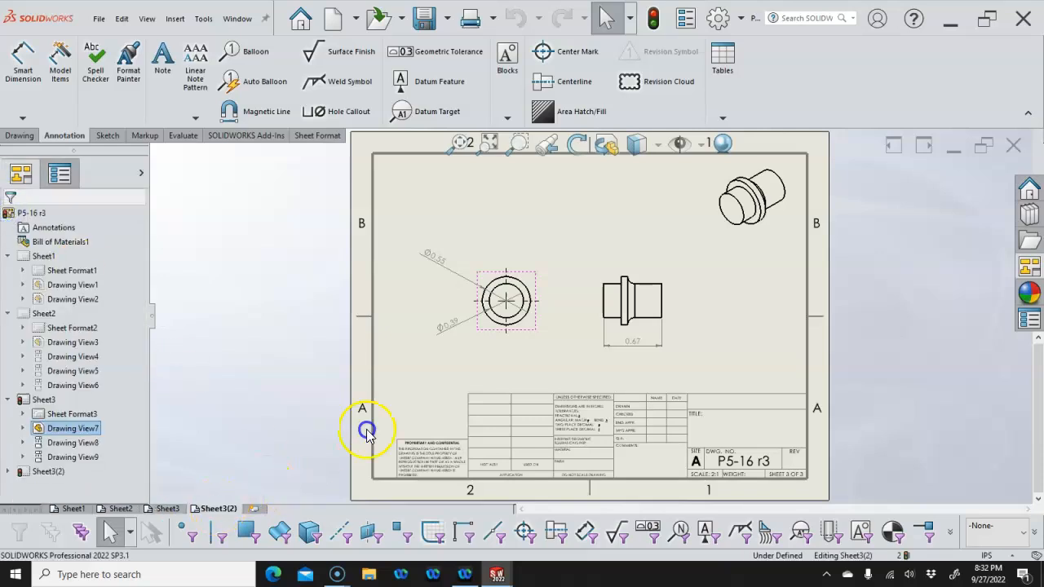
left_click(539, 324)
left_click(47, 257)
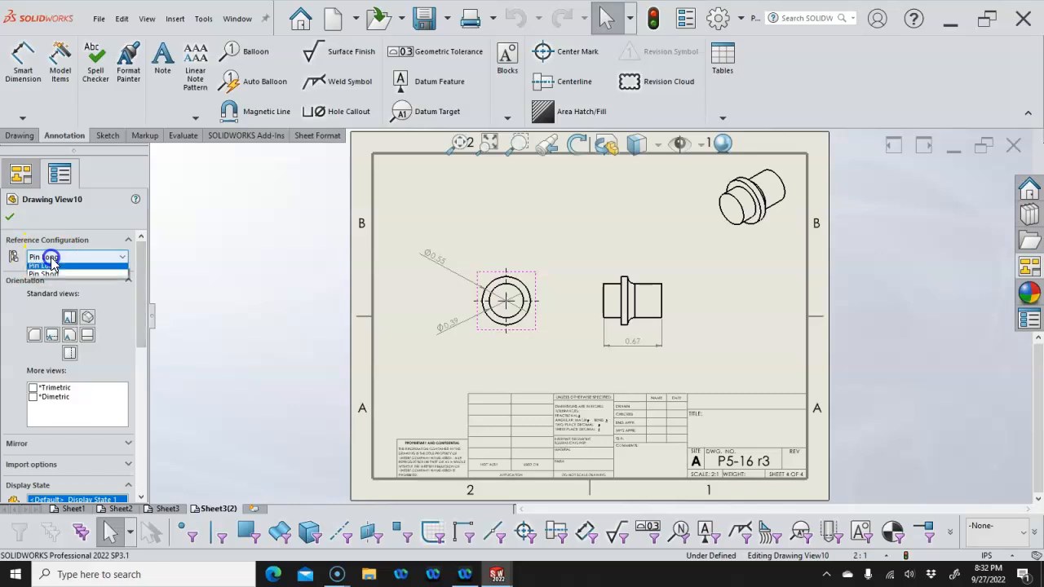
left_click(45, 286)
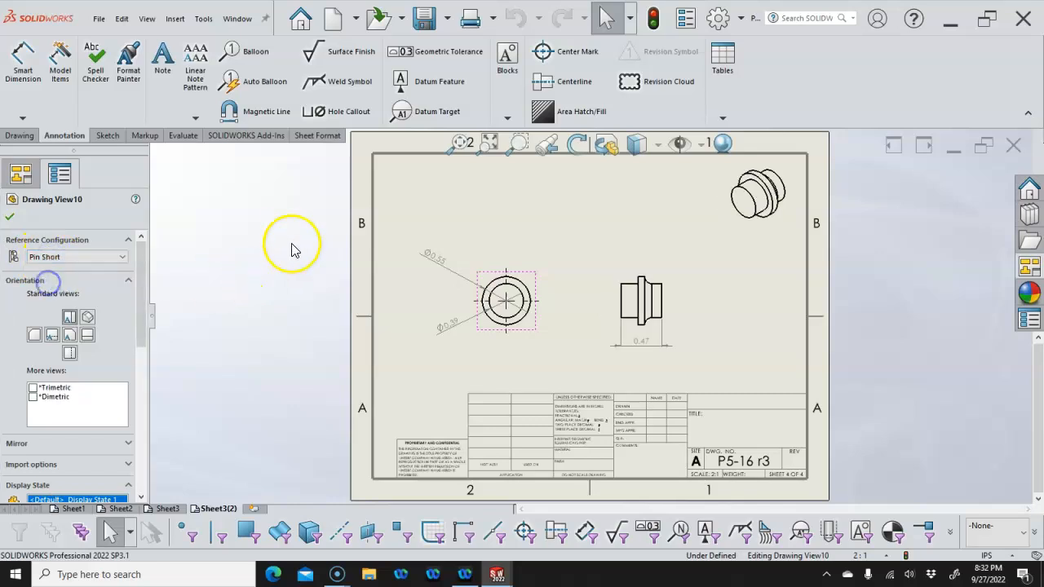
left_click(517, 219)
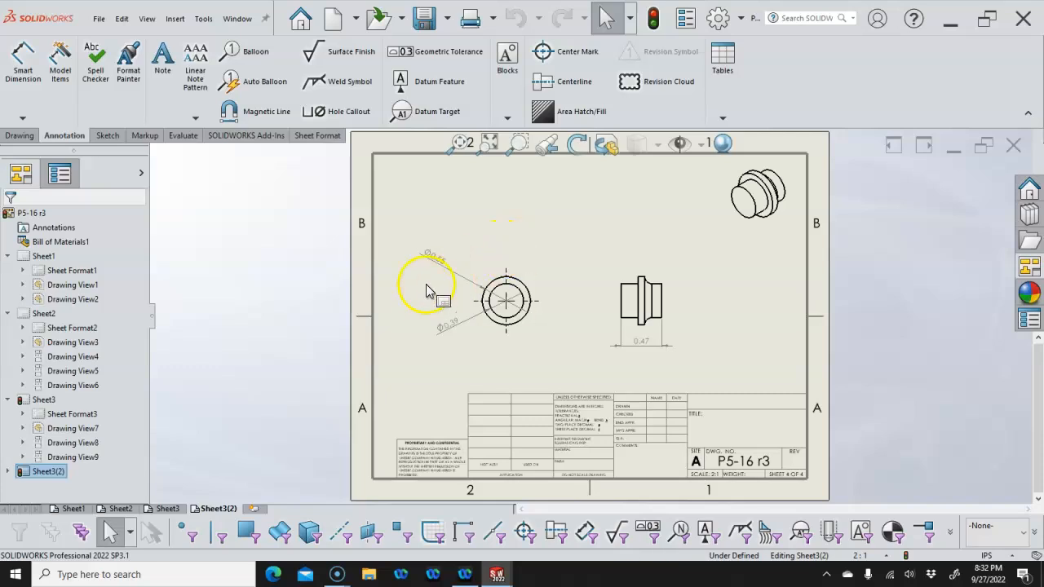
left_click(254, 510)
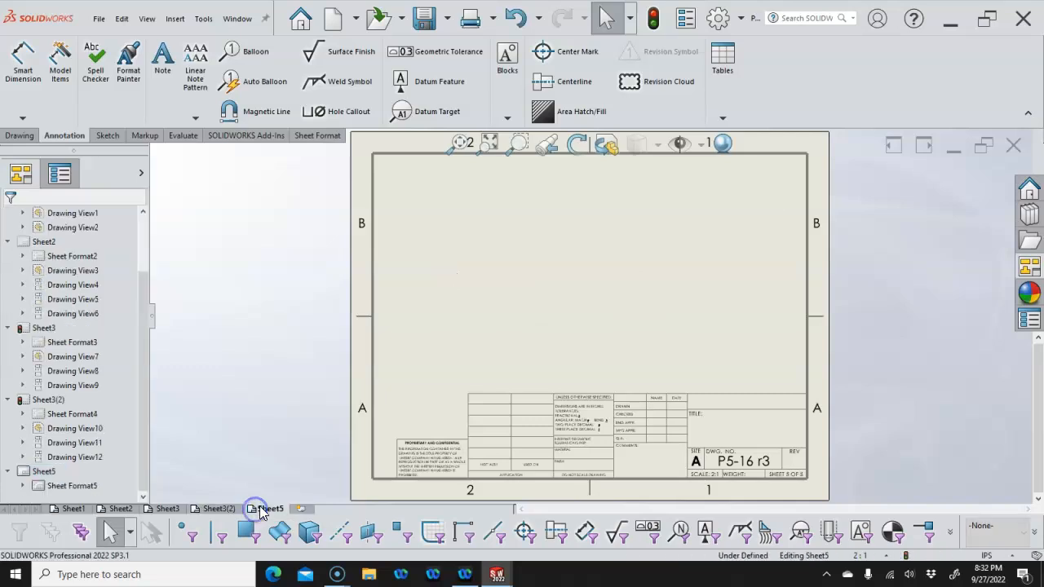
left_click(486, 275)
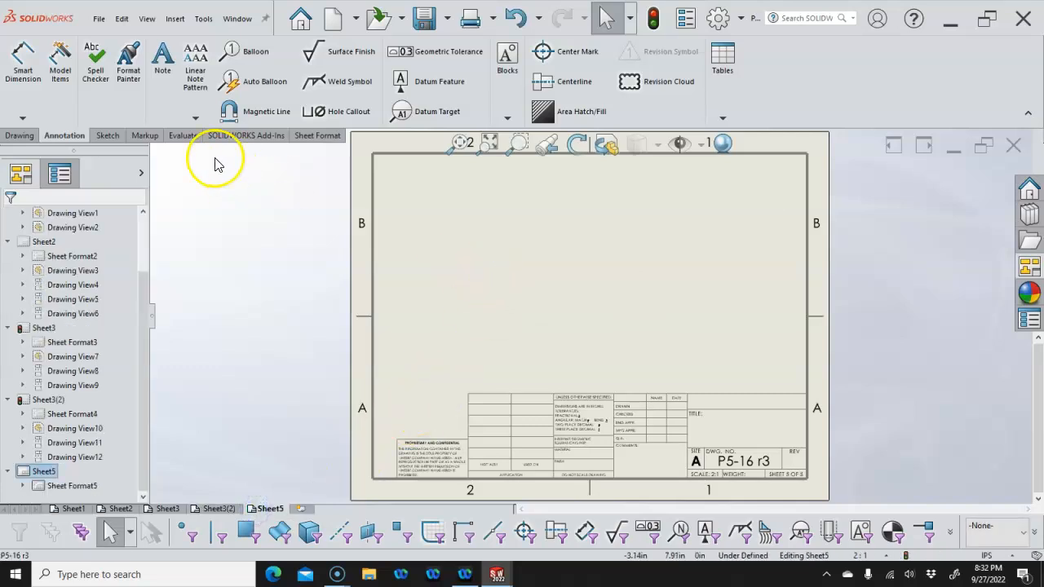
Load dogbone.SLDPRT in its Crank configuration into the View Palette
left_click(1024, 266)
left_click(938, 155)
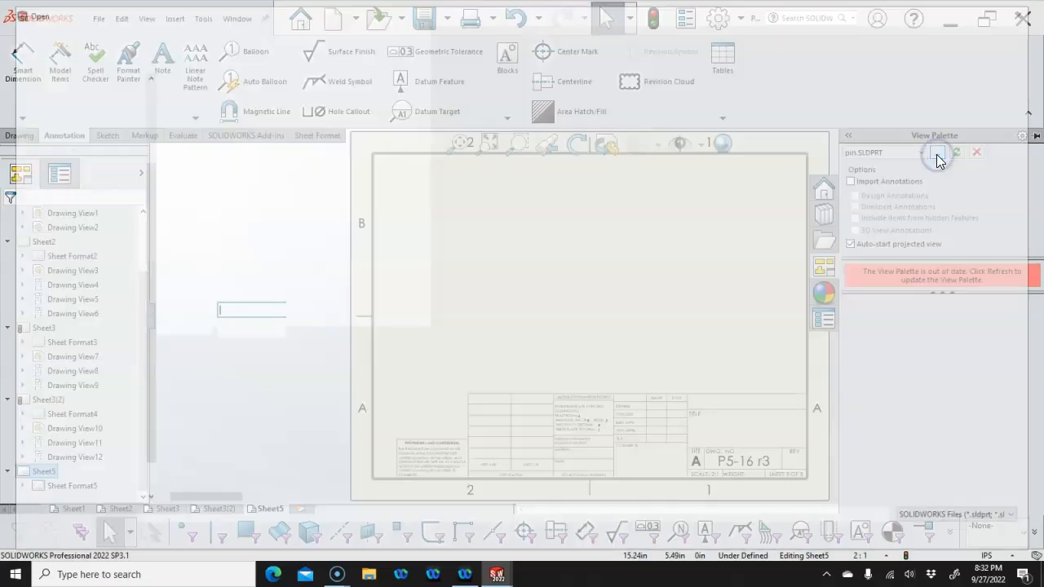
left_click(221, 152)
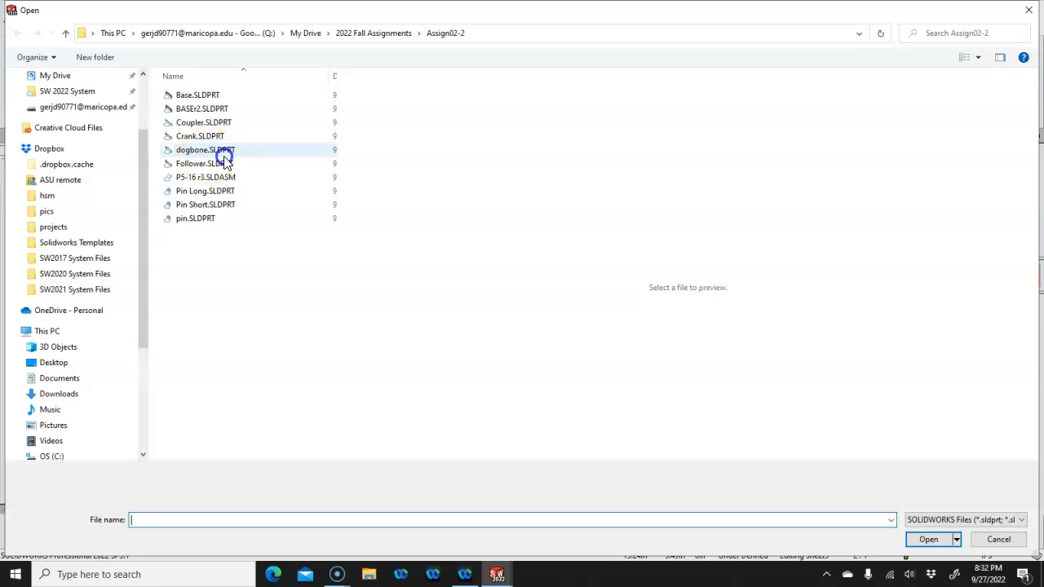
left_click(931, 540)
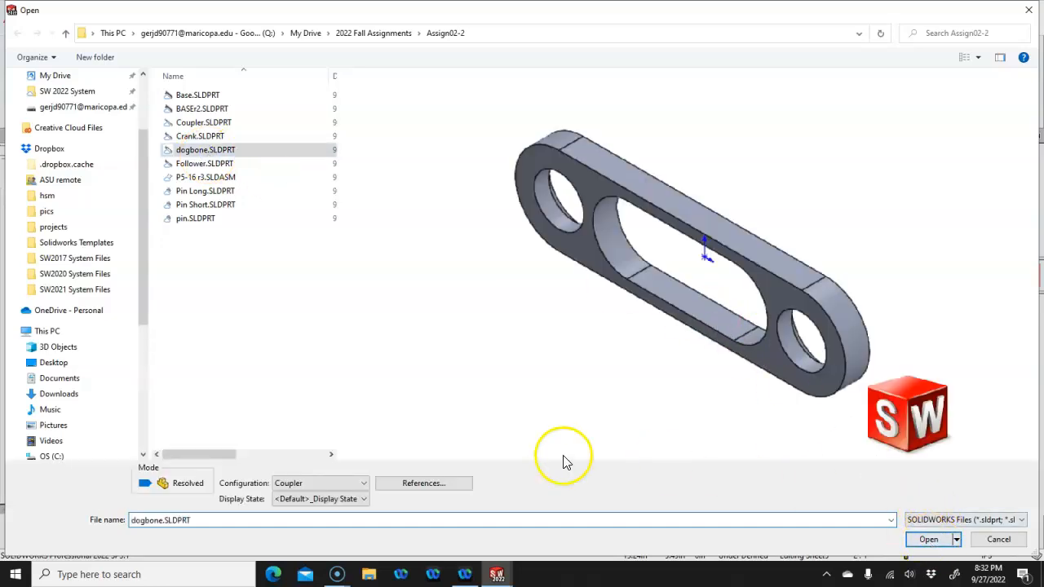
left_click(330, 484)
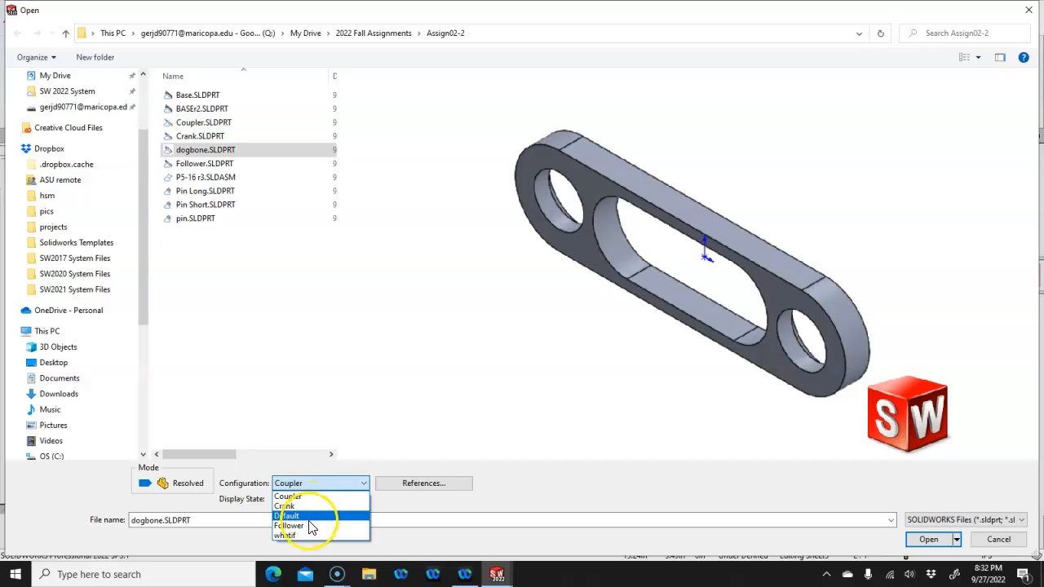
left_click(297, 506)
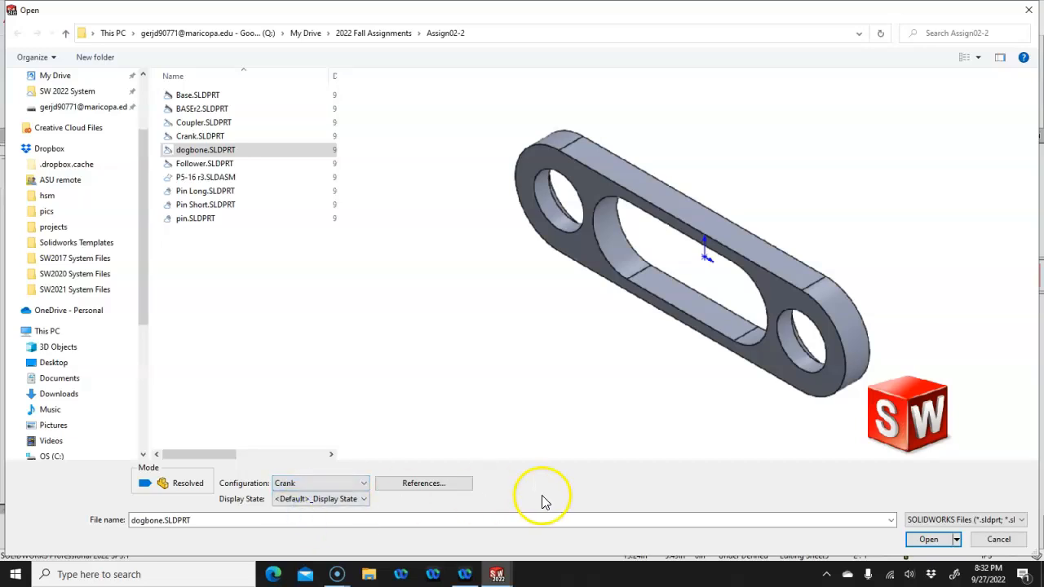
left_click(927, 540)
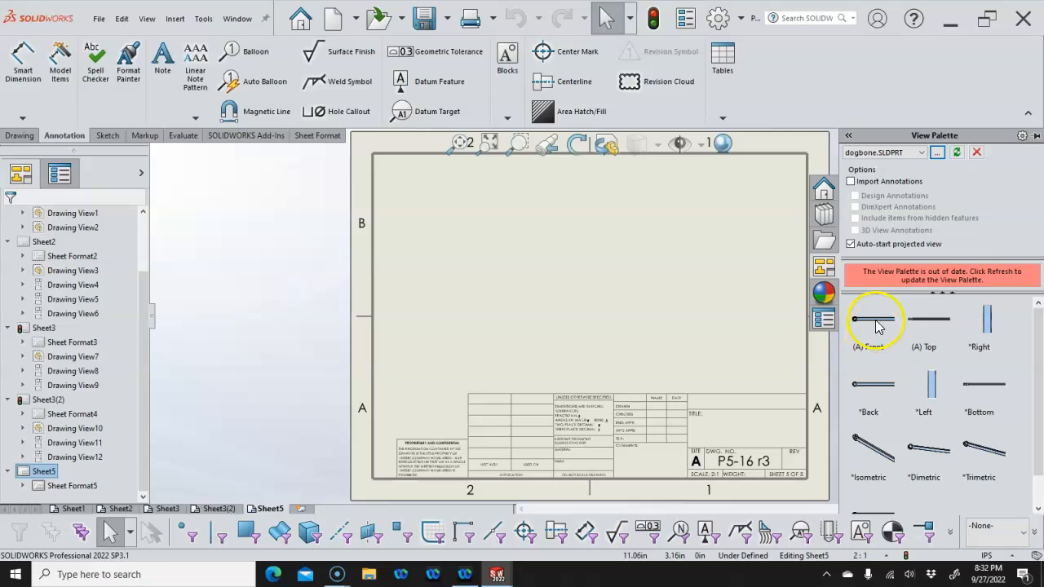
Place the dogbone front view with projected side and top views on Sheet5
left_click_drag(877, 326, 571, 313)
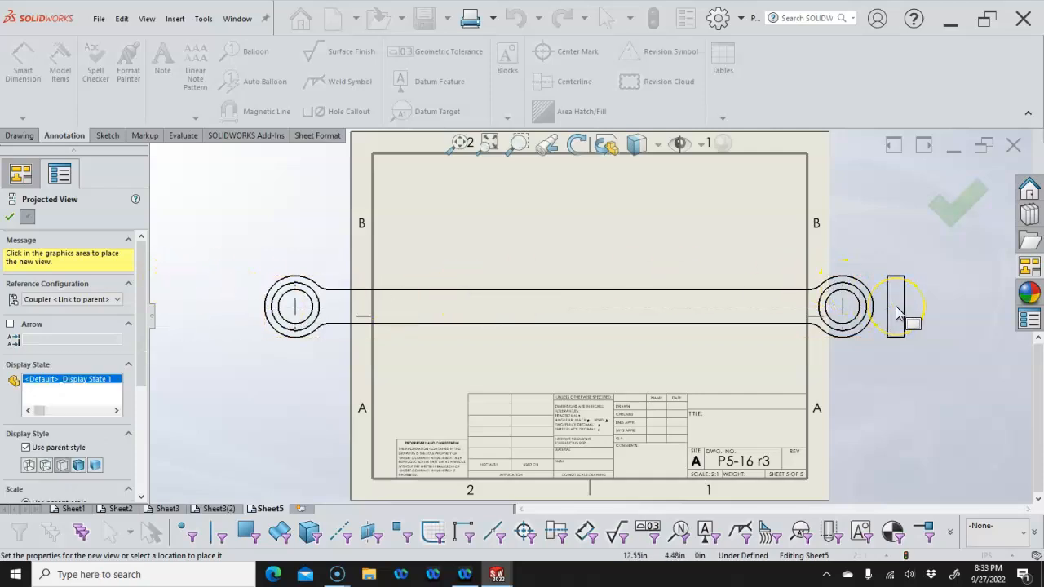
left_click(897, 310)
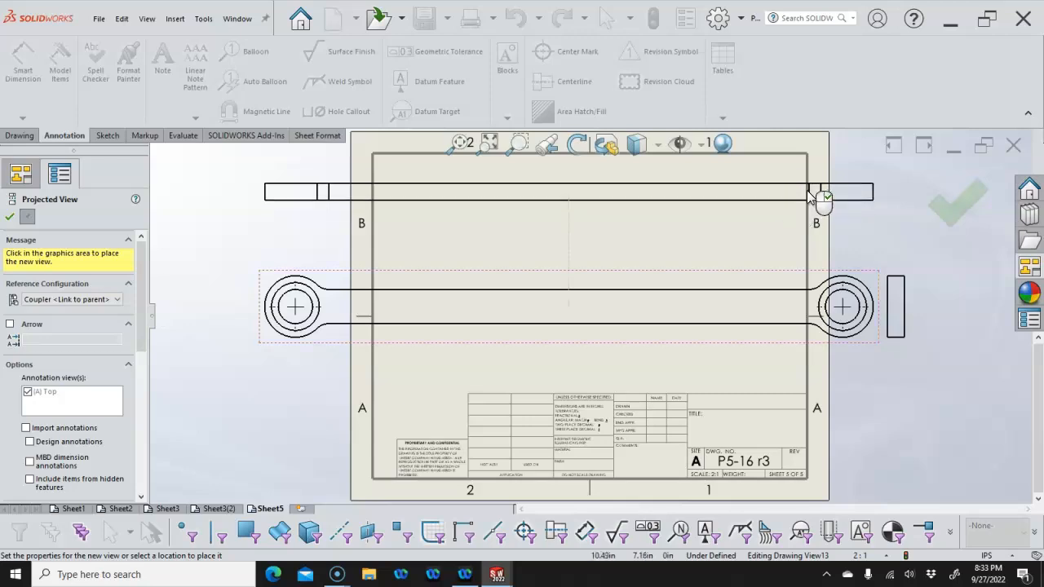
scroll(869, 198, "up", 4)
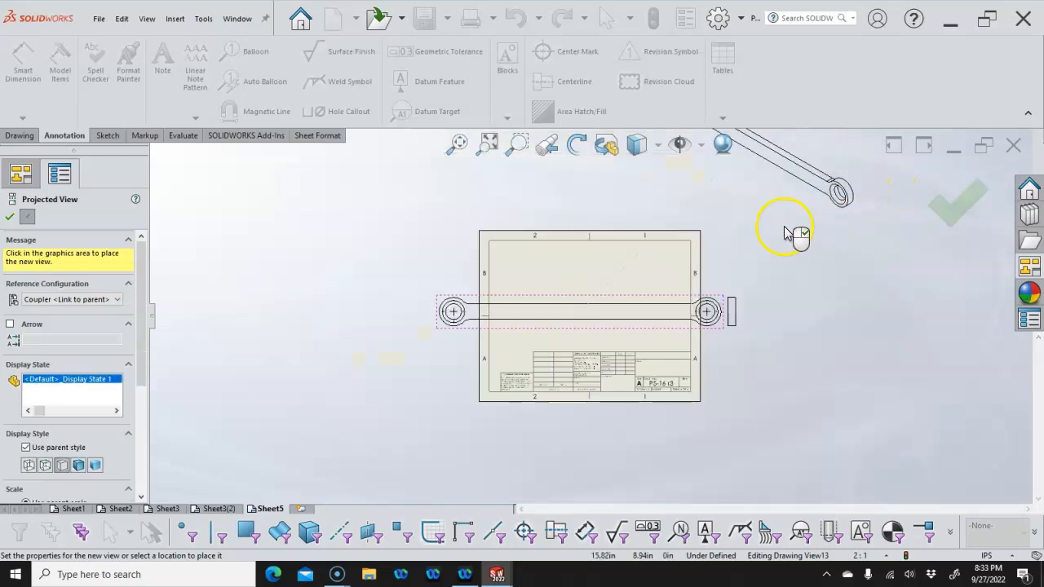
left_click(813, 275)
right_click(765, 247)
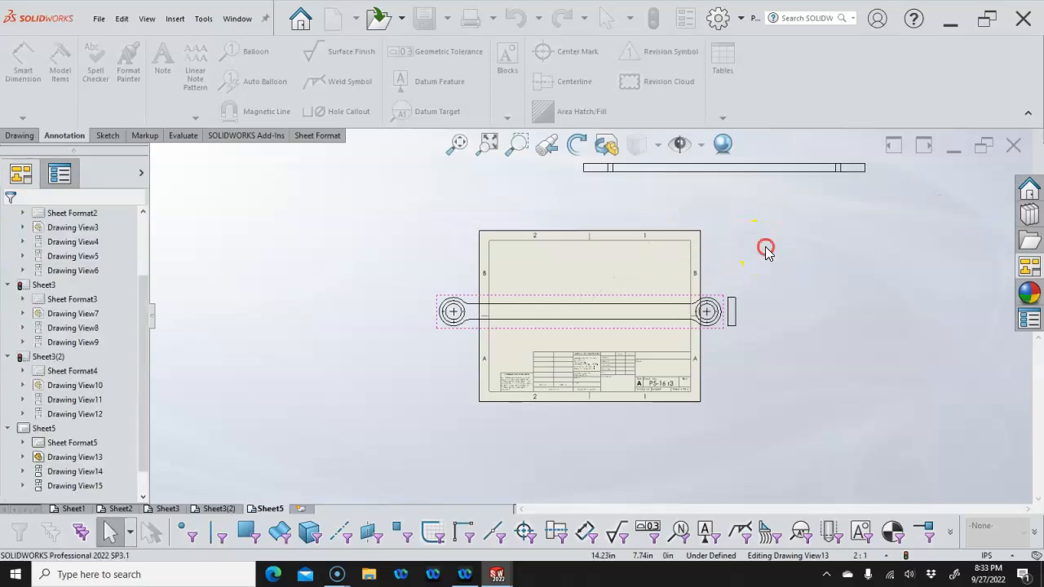
left_click(796, 284)
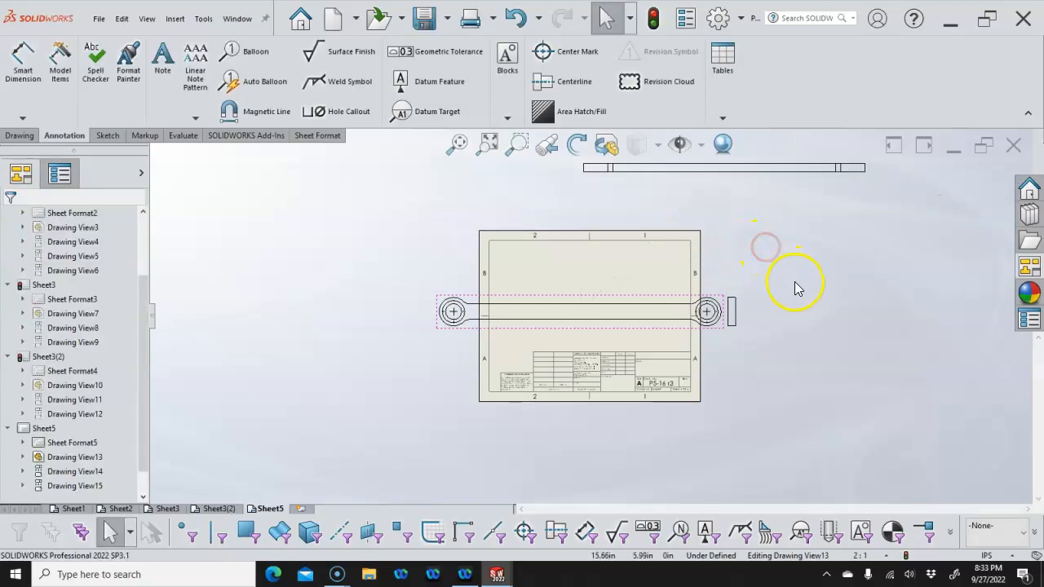
left_click(761, 174)
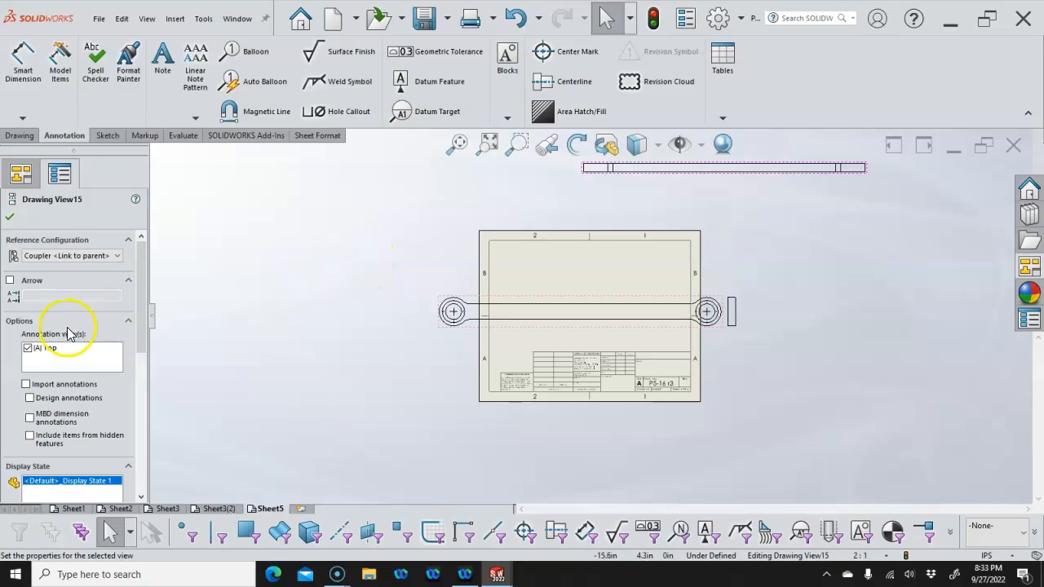
mouse_move(148, 297)
left_mouse_down()
mouse_move(130, 349)
mouse_move(142, 356)
mouse_move(136, 416)
mouse_move(151, 348)
left_mouse_up()
left_click(10, 218)
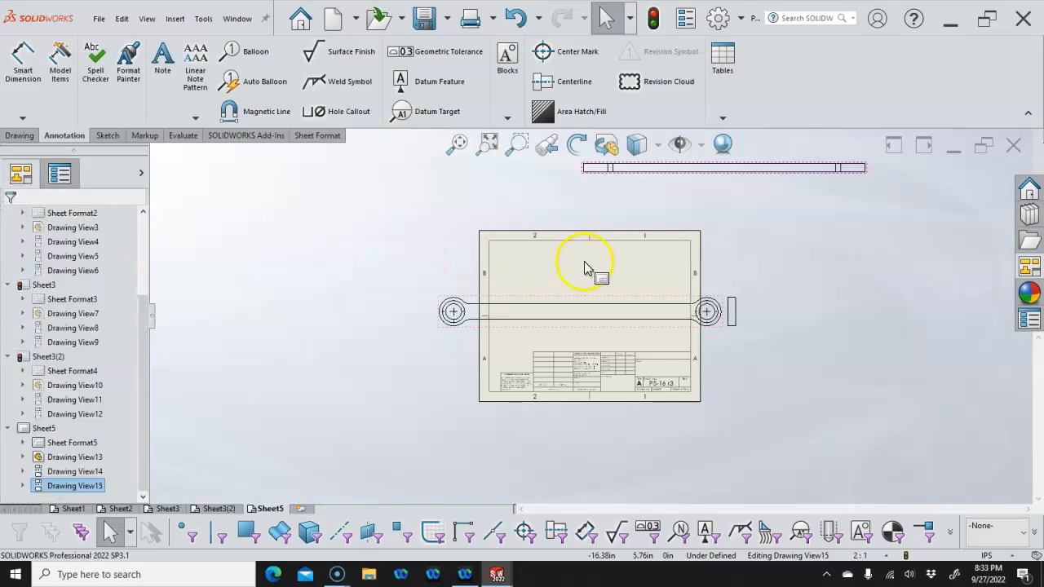
Delete the projected top view, Drawing View15, from Sheet5
mouse_move(653, 177)
left_mouse_down()
mouse_move(616, 187)
mouse_move(614, 199)
left_mouse_up()
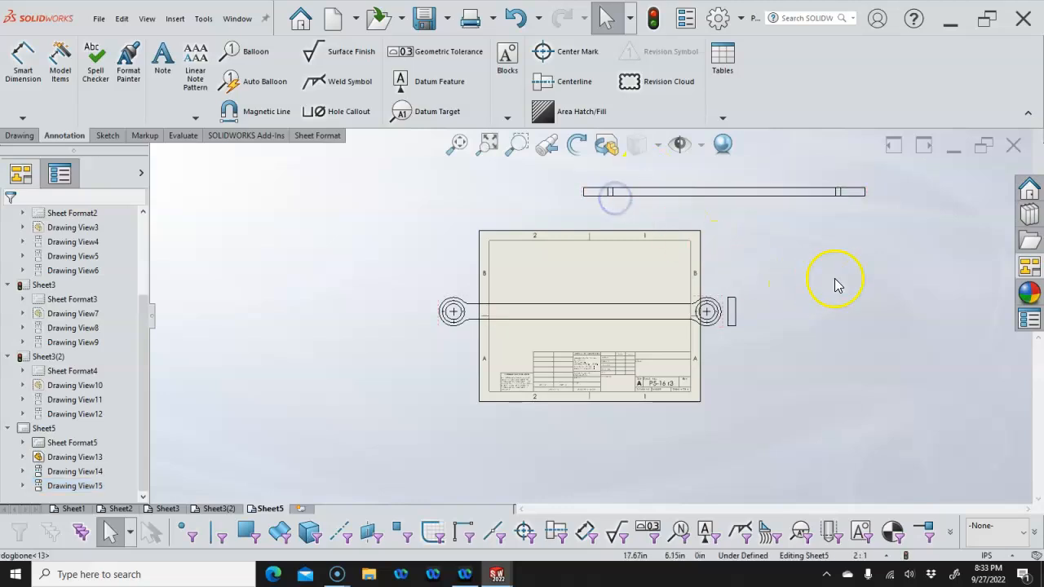
left_click(747, 204)
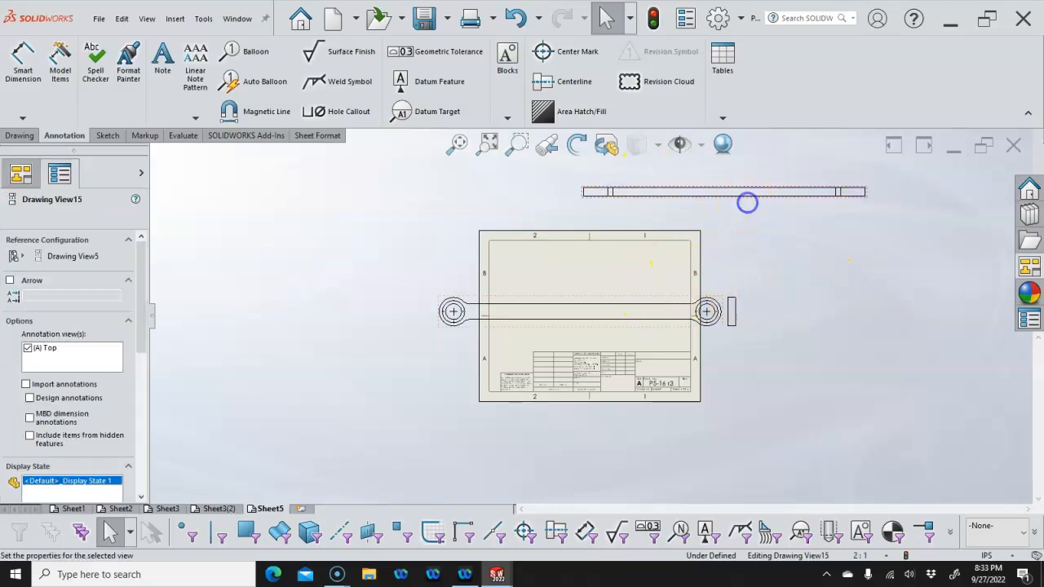
key("Delete")
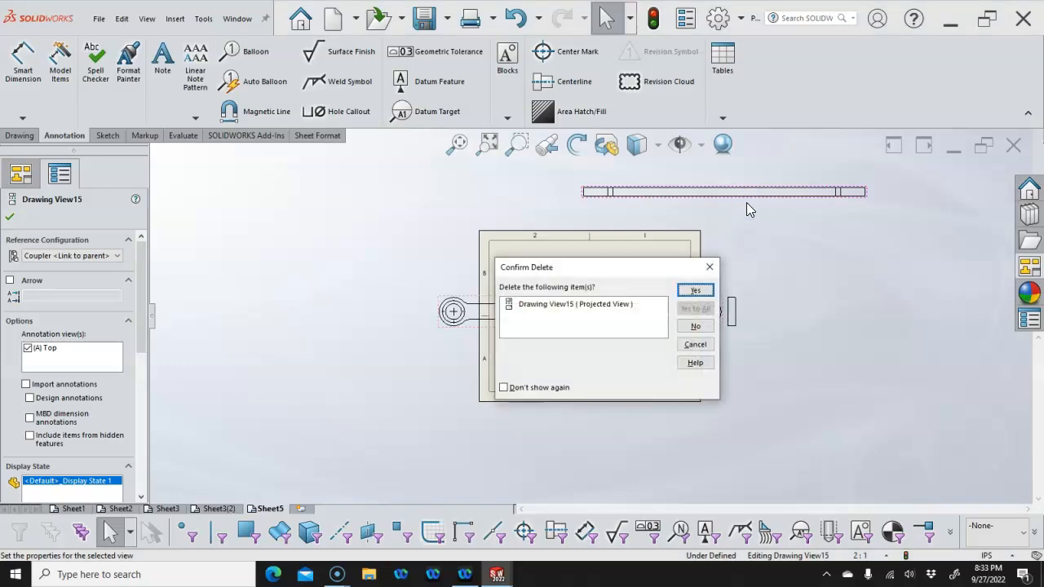
left_click(693, 290)
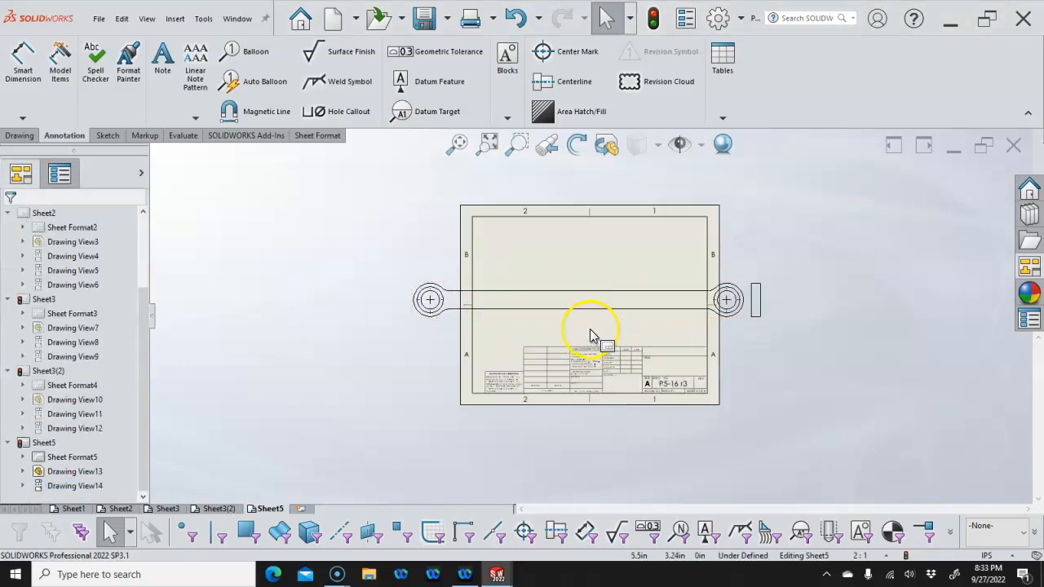
Set the front view's reference configuration to Crank and shift it left
scroll(620, 323, "down", 1)
left_click(398, 269)
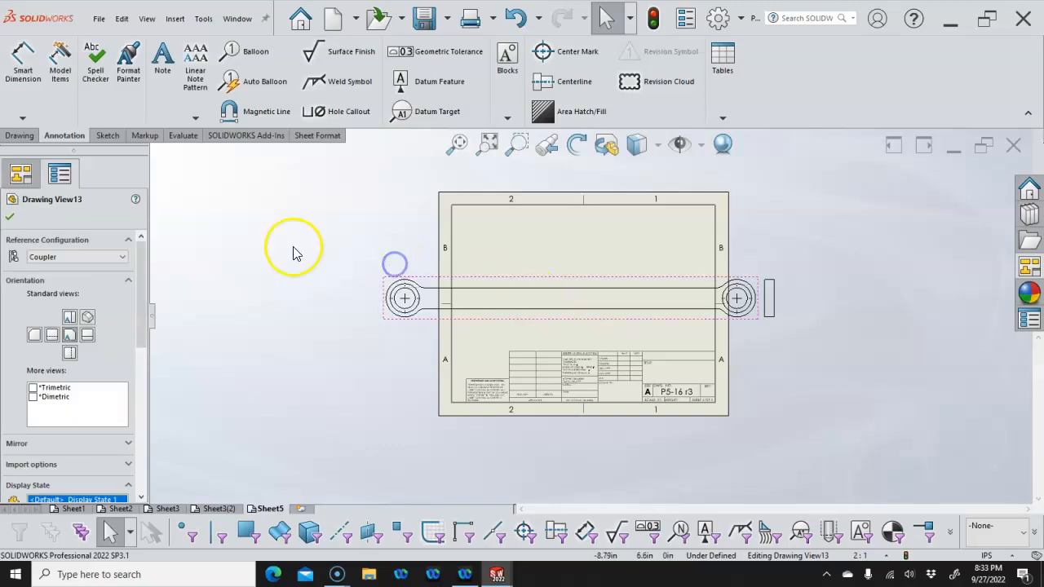
left_click(81, 258)
left_click(65, 278)
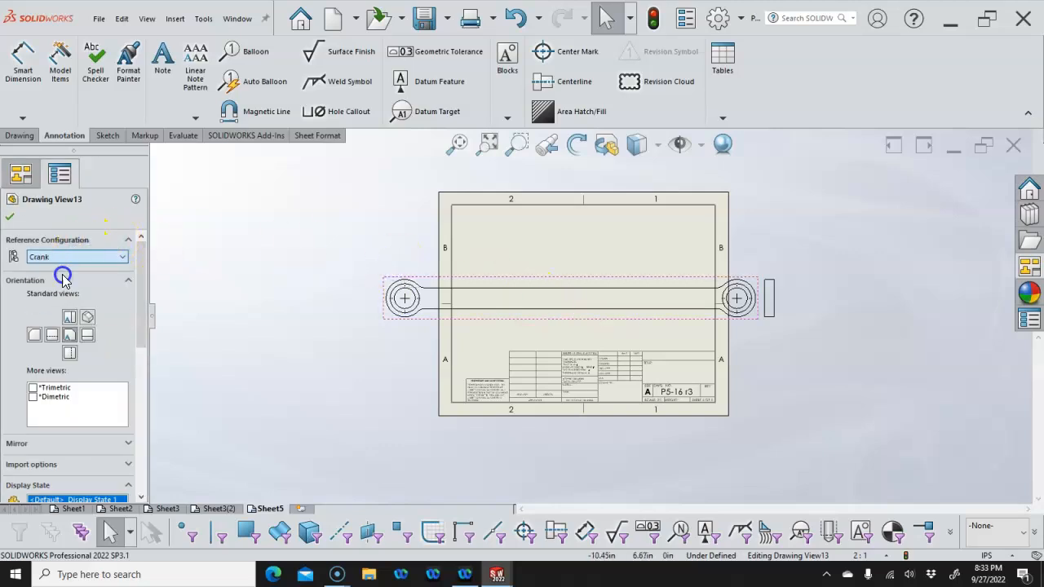
left_click(11, 215)
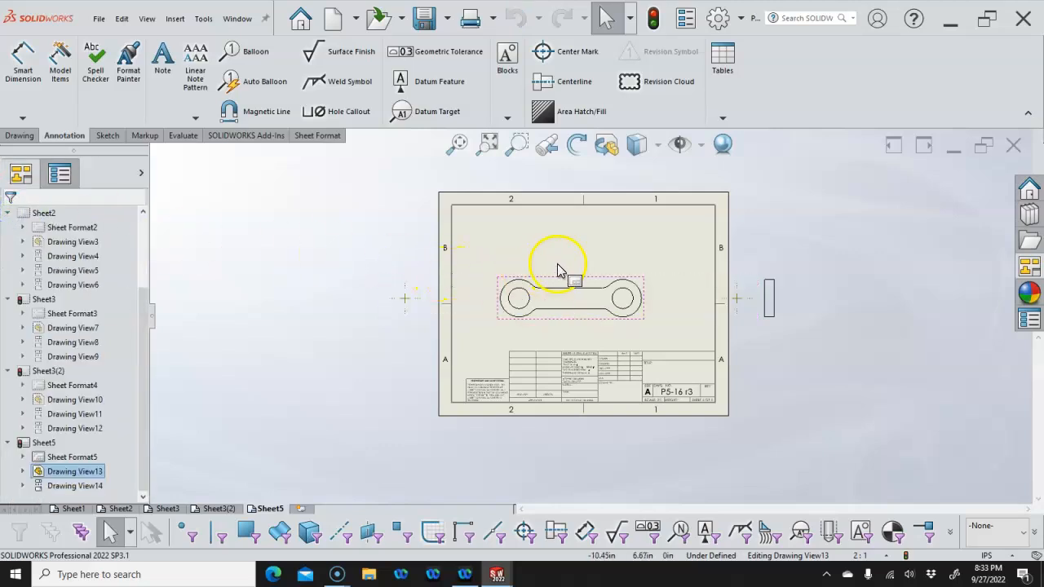
left_click_drag(554, 281, 524, 278)
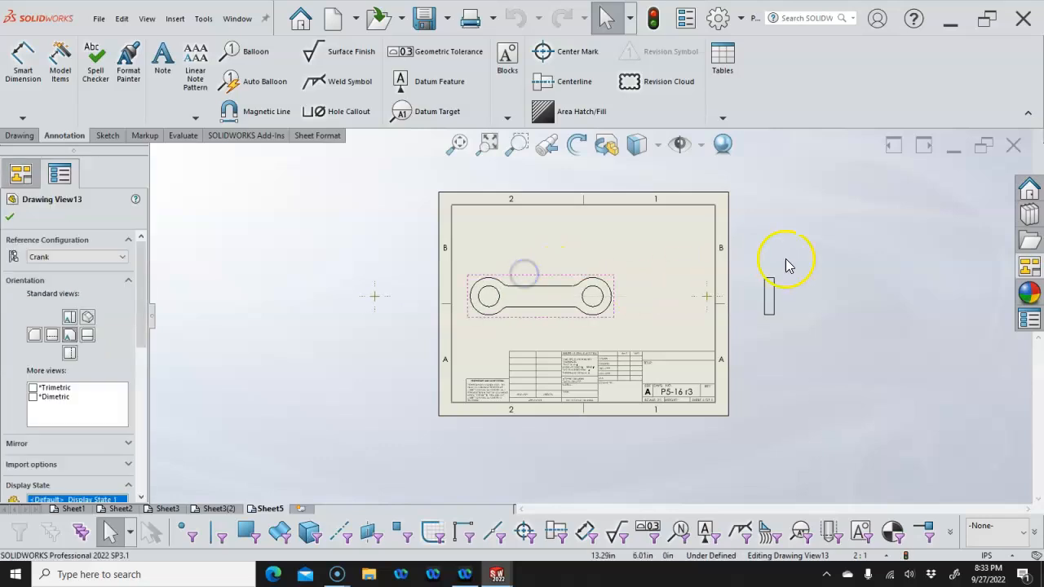
Delete the two stray center marks and nudge the front and side views into place
left_click(777, 281)
scroll(694, 300, "down", 3)
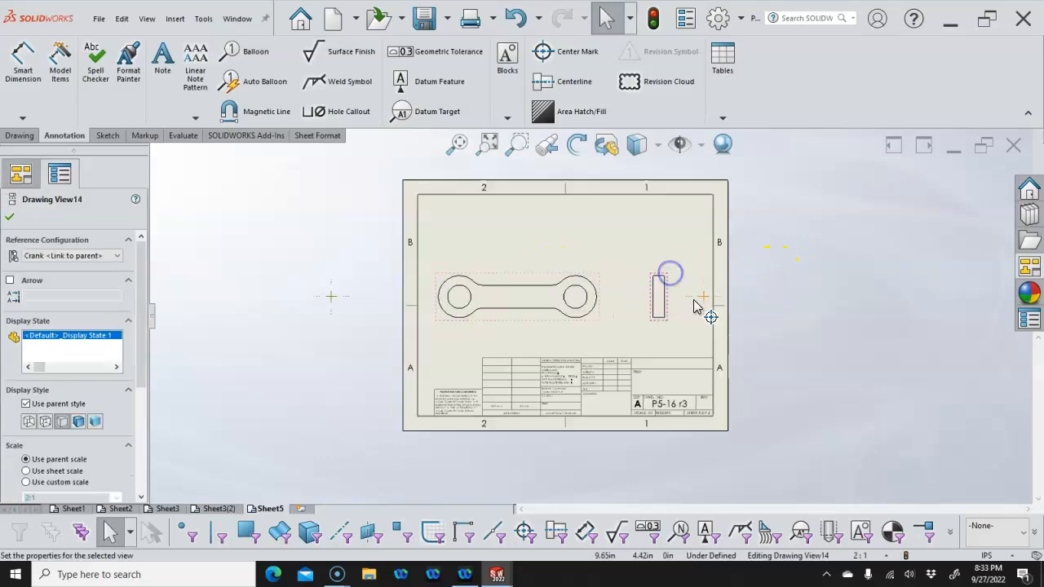
left_click(694, 299)
key("Delete")
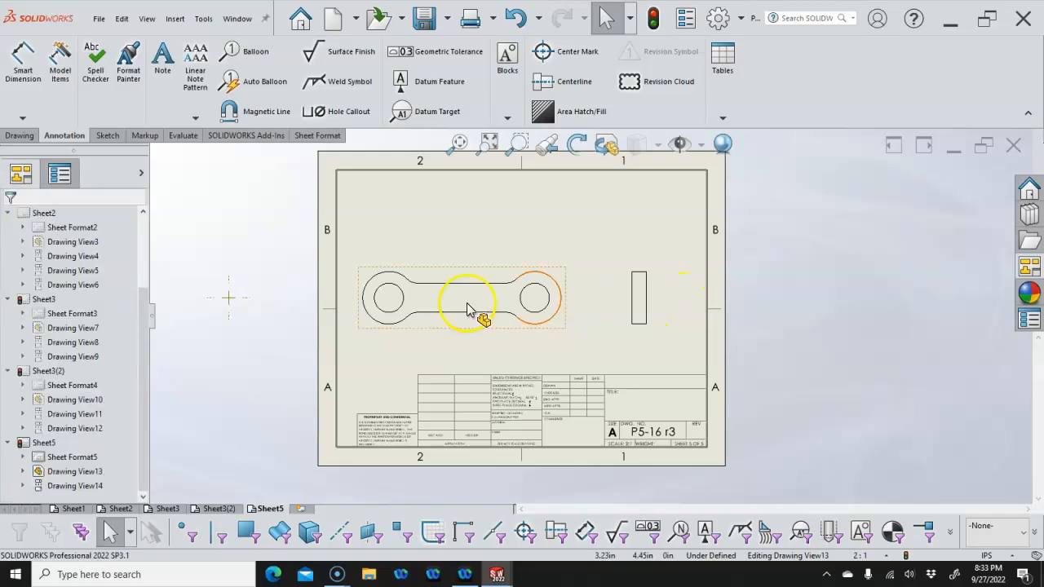
left_click(228, 297)
key("Delete")
mouse_move(482, 317)
left_mouse_down()
mouse_move(484, 329)
mouse_move(513, 330)
left_mouse_up()
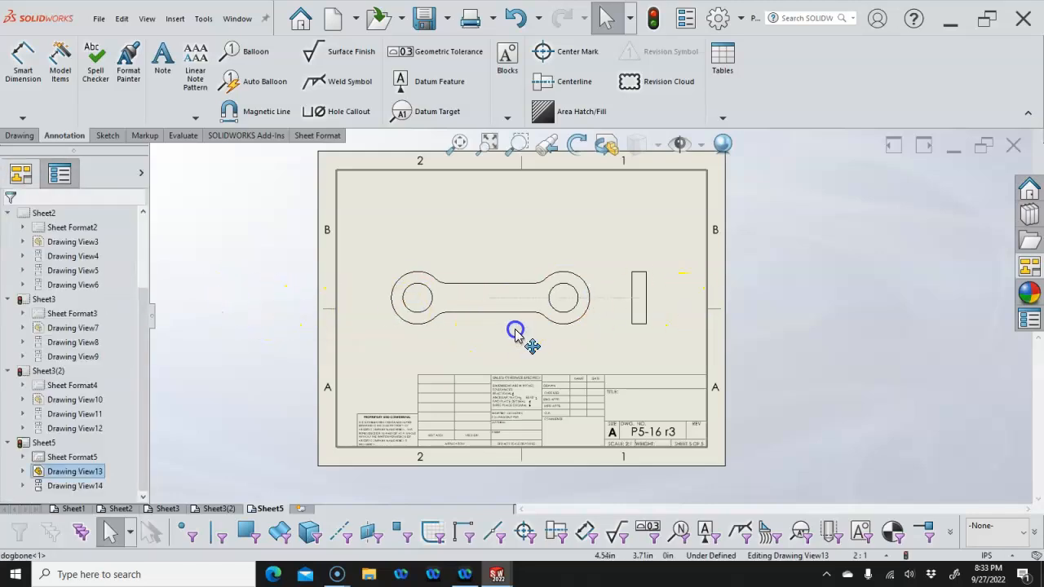
left_click_drag(652, 339, 661, 334)
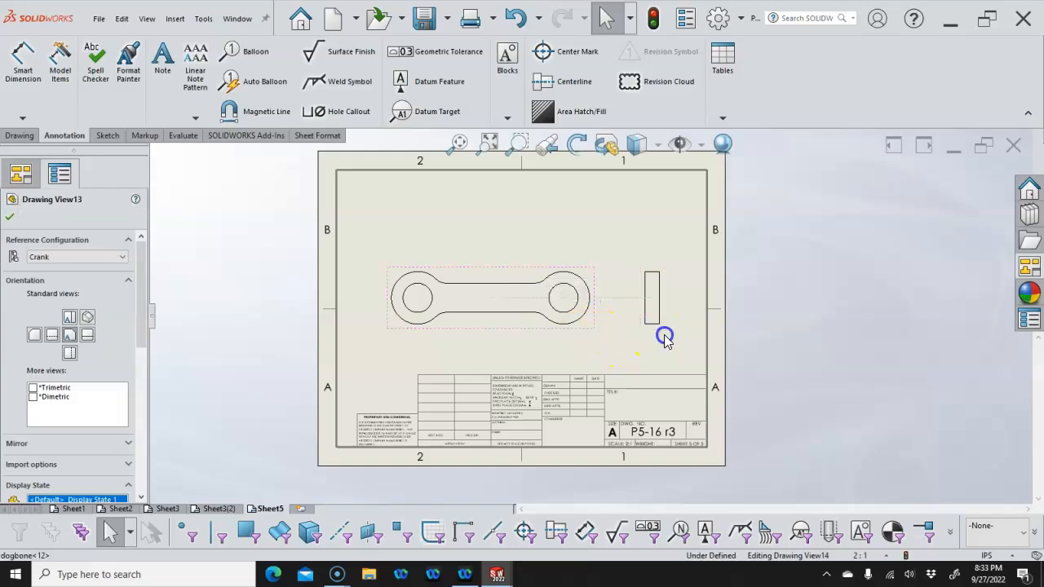
left_click(481, 270)
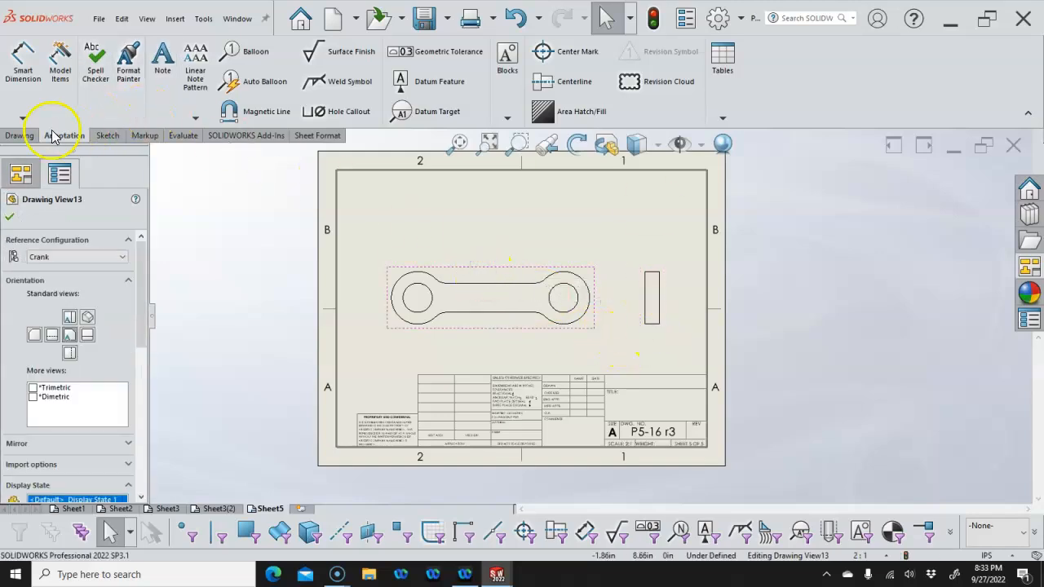
left_click(24, 135)
Project an isometric view from the crank front view at the sheet's upper right
left_click(53, 59)
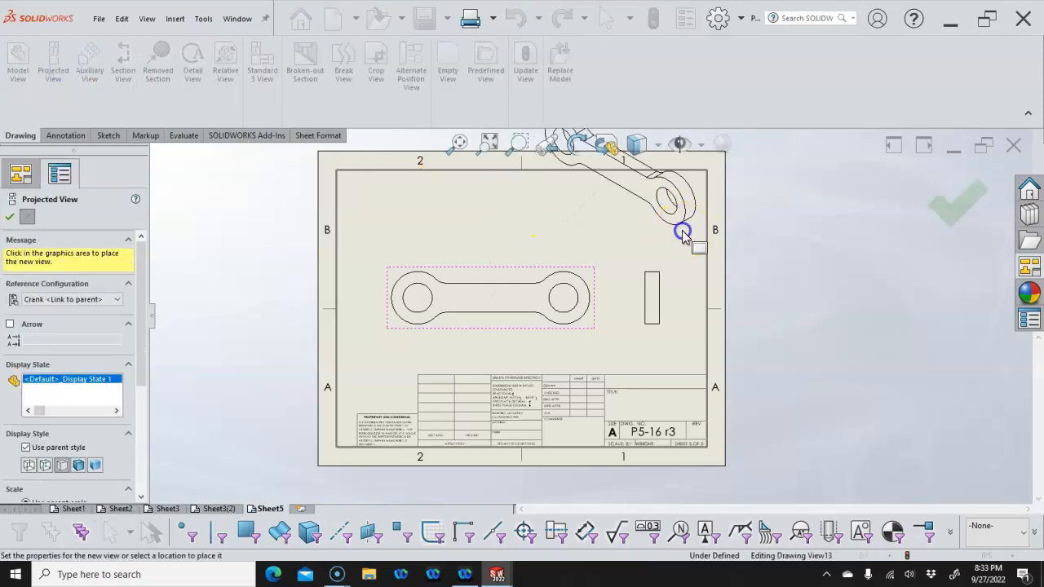
left_click(683, 233)
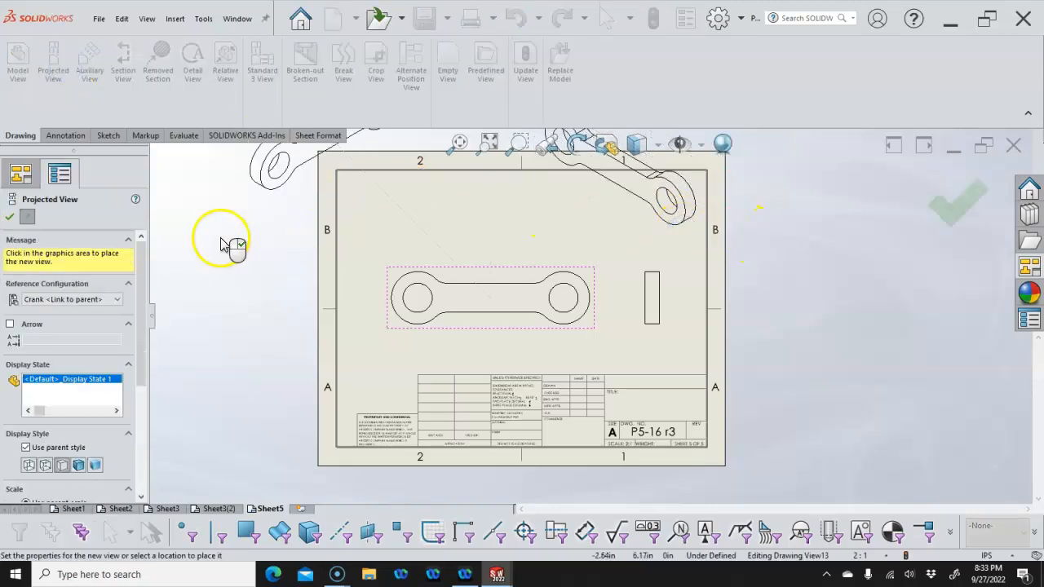
left_click(10, 214)
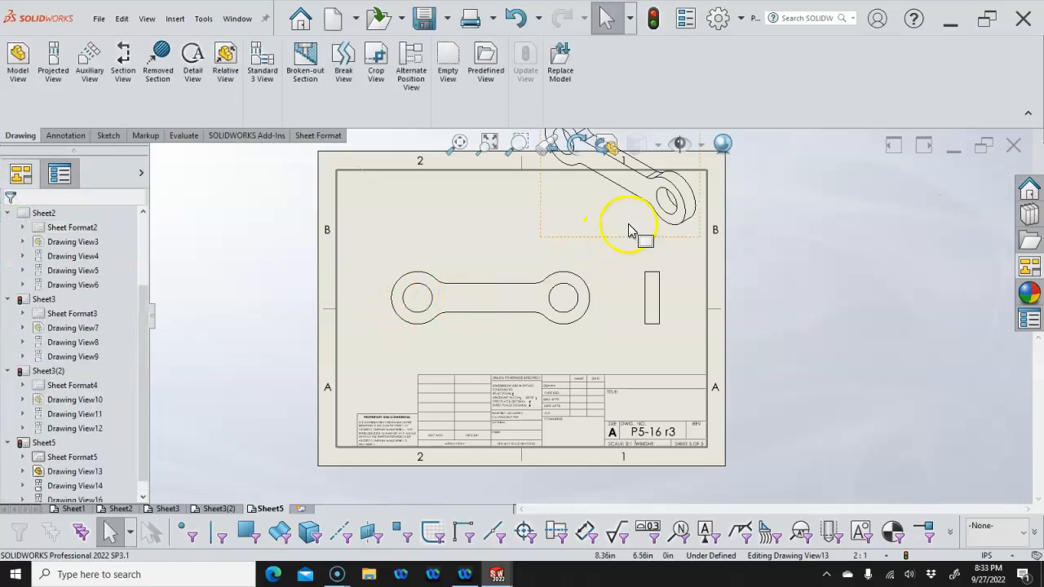
Give the new isometric view a custom 1:1 scale
left_click(539, 226)
left_click_drag(142, 338, 152, 419)
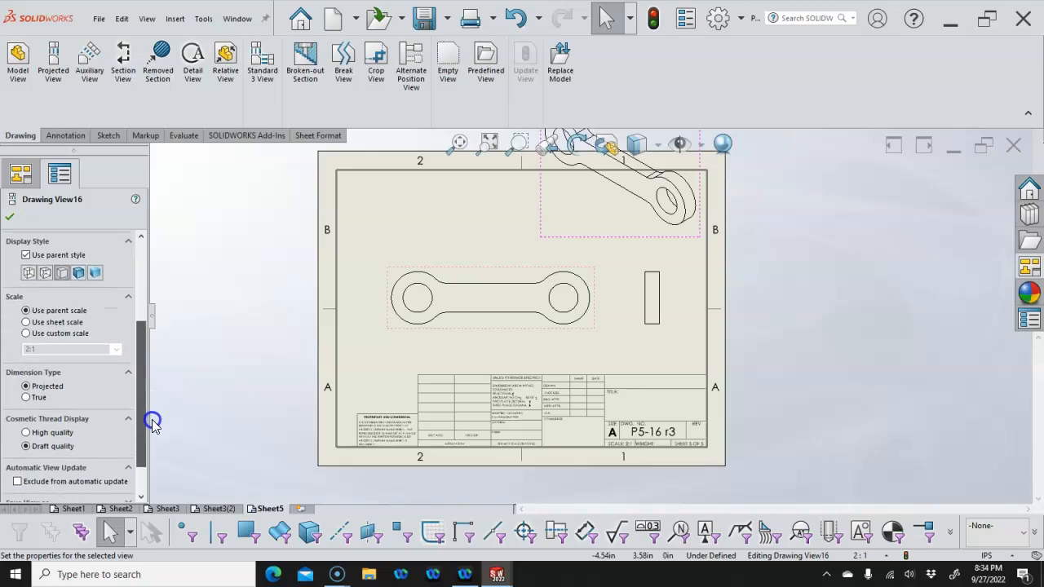
left_click(27, 333)
left_click(113, 350)
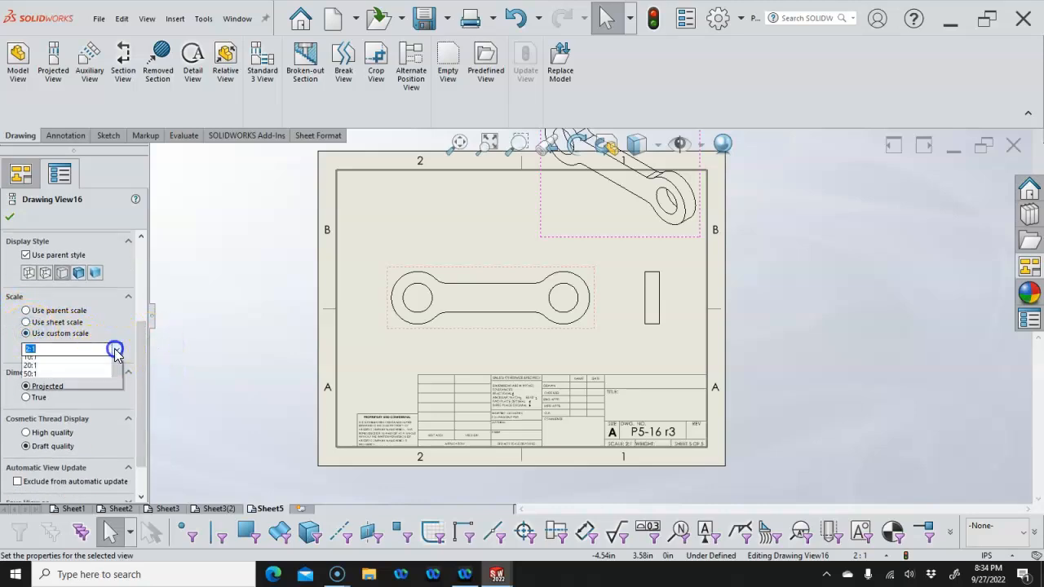
left_click(45, 360)
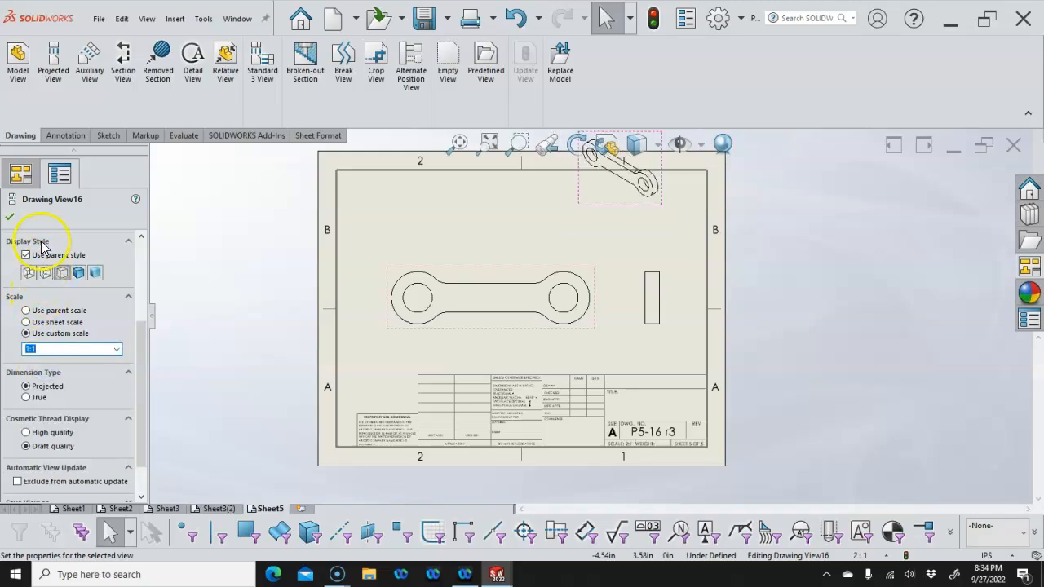
left_click(9, 217)
Move the isometric view into the upper-right corner and shift the front view slightly left
left_click_drag(623, 211, 671, 239)
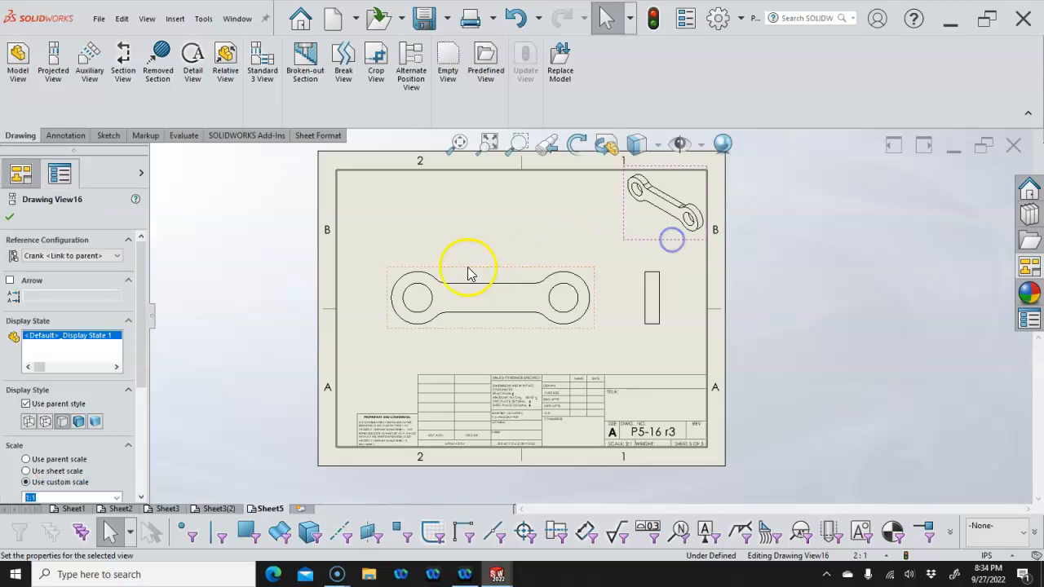
left_click_drag(462, 276, 443, 273)
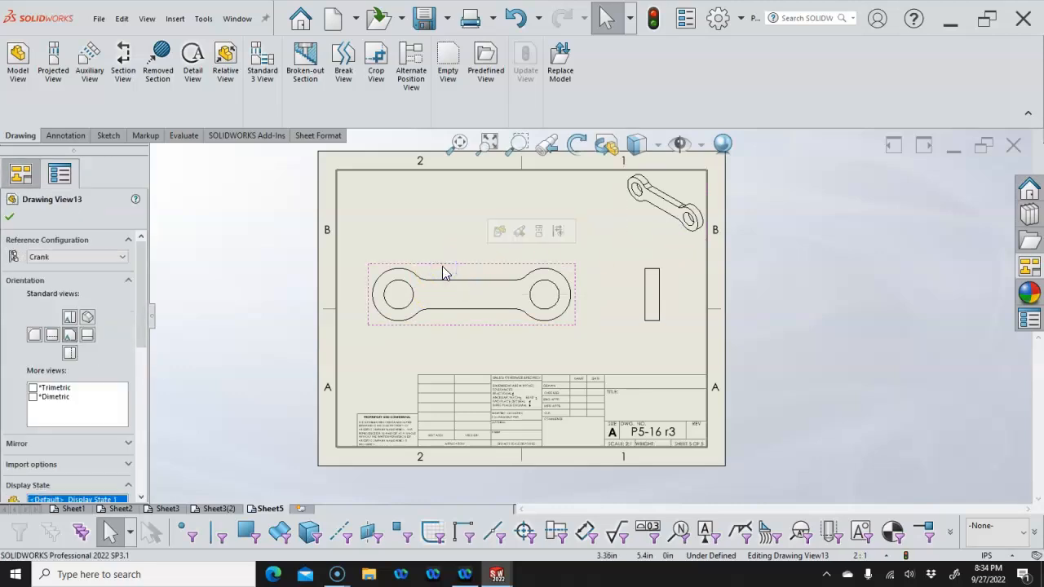
left_click(66, 135)
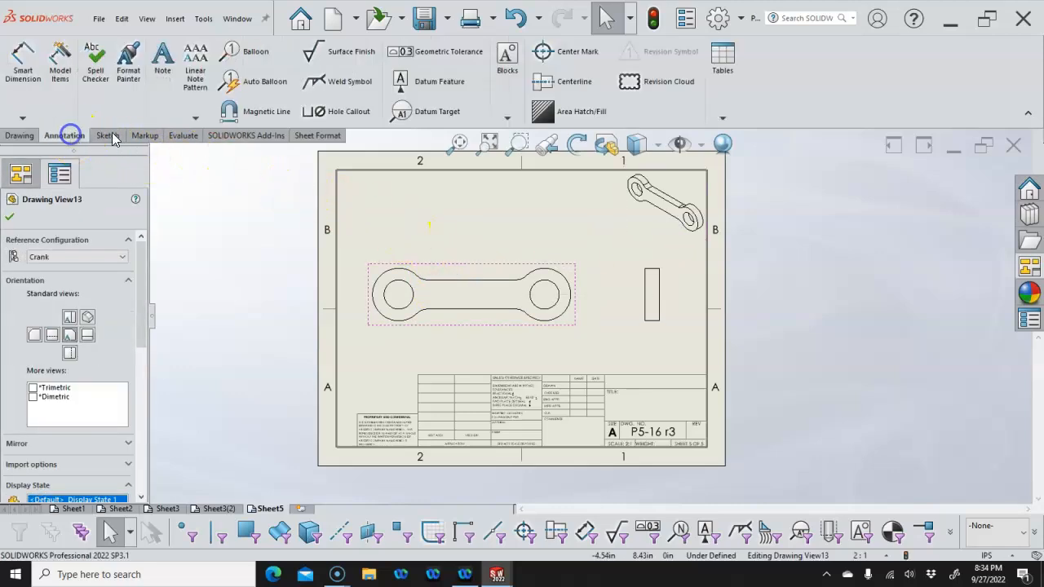
left_click(466, 263)
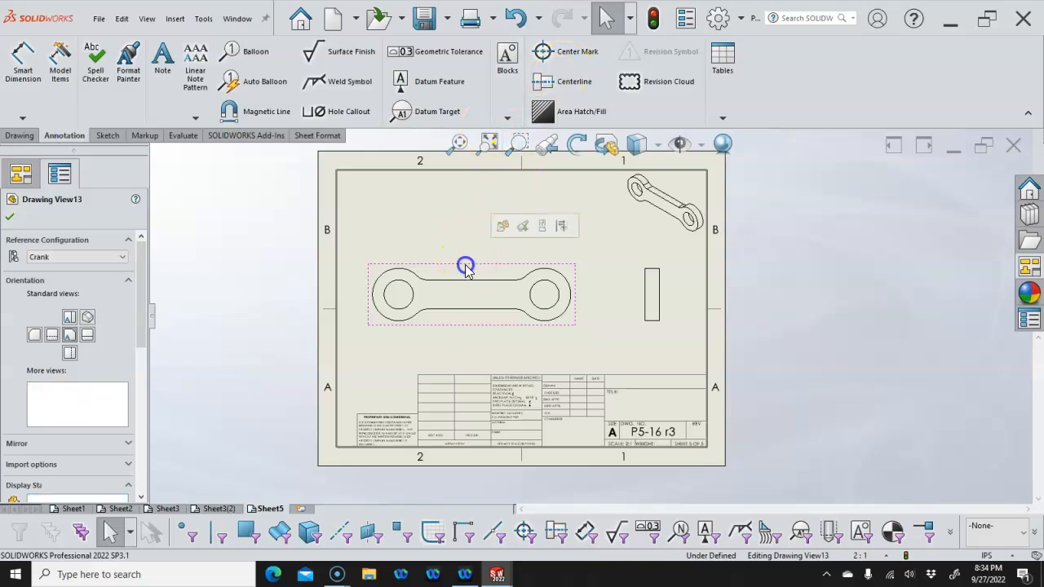
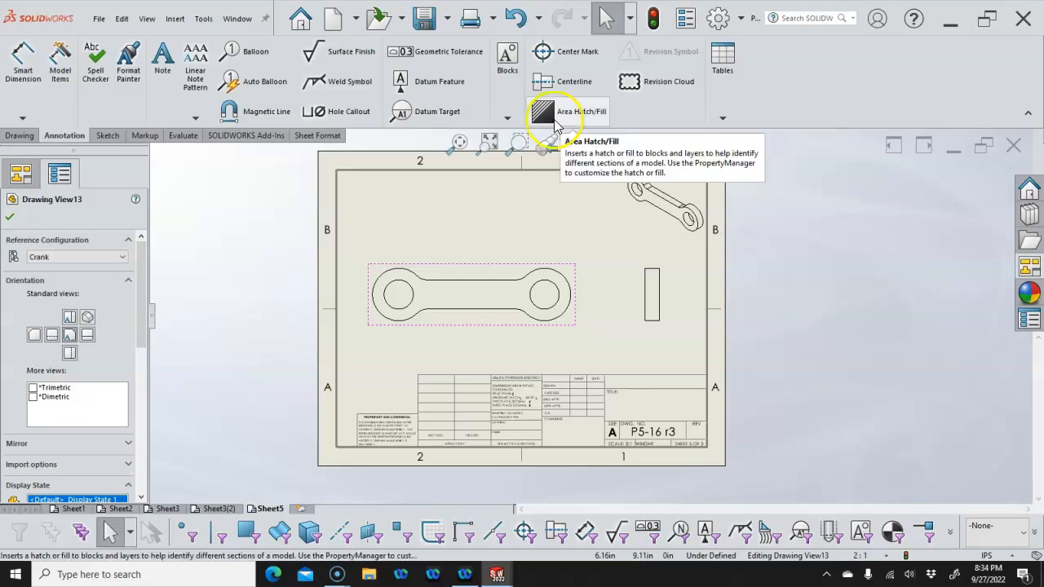
Auto-insert center marks on all holes of the link's front view, then nudge the view up slightly
left_click(544, 52)
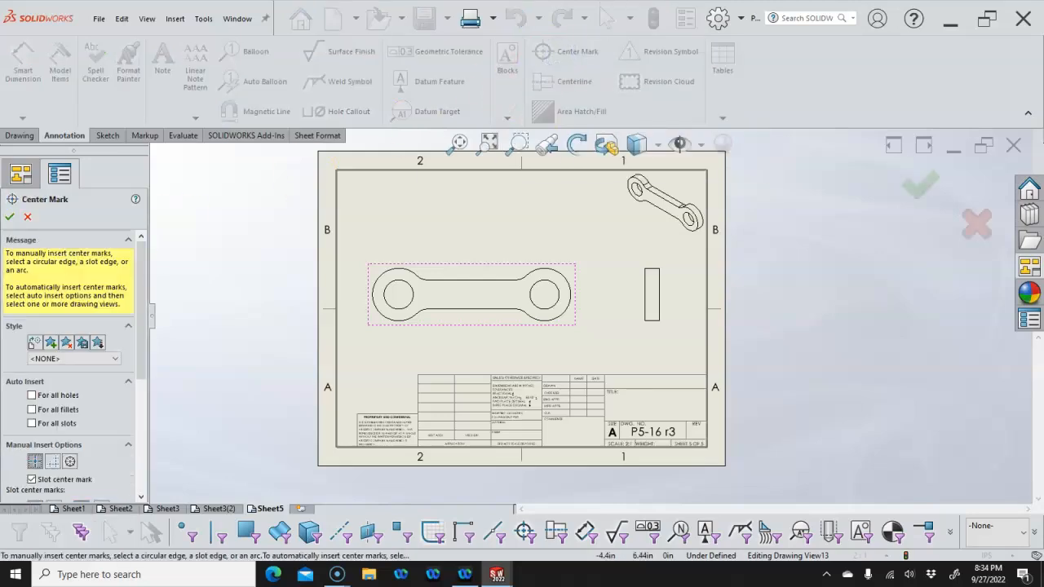
left_click(31, 396)
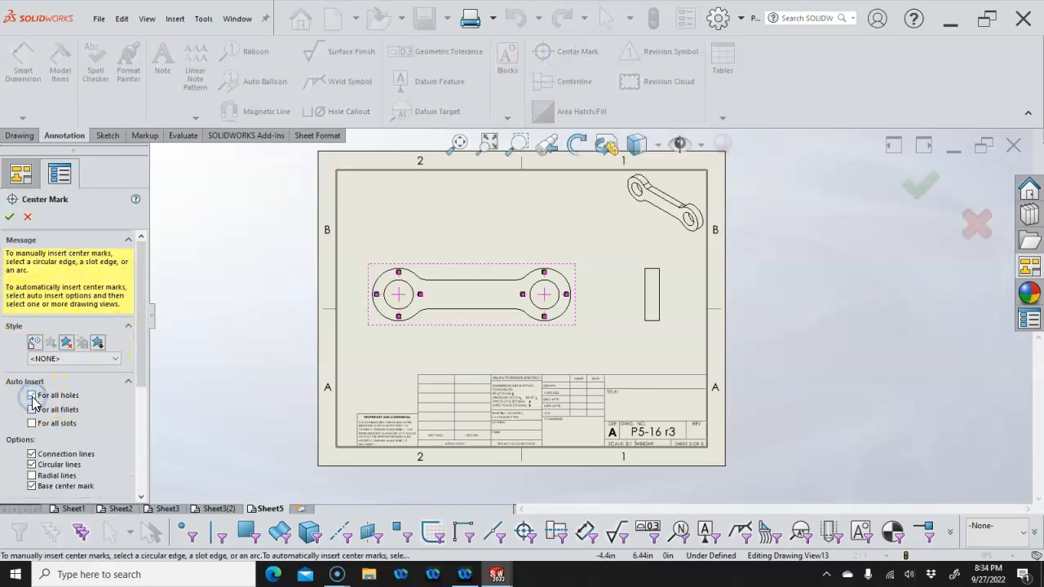
left_click(25, 219)
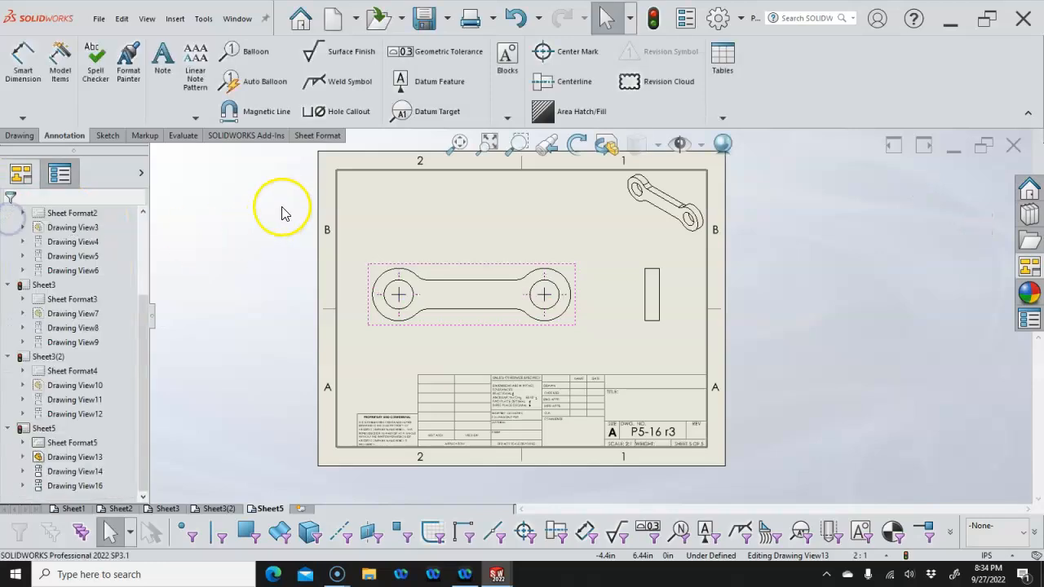
left_click(490, 241)
left_click_drag(498, 274, 494, 261)
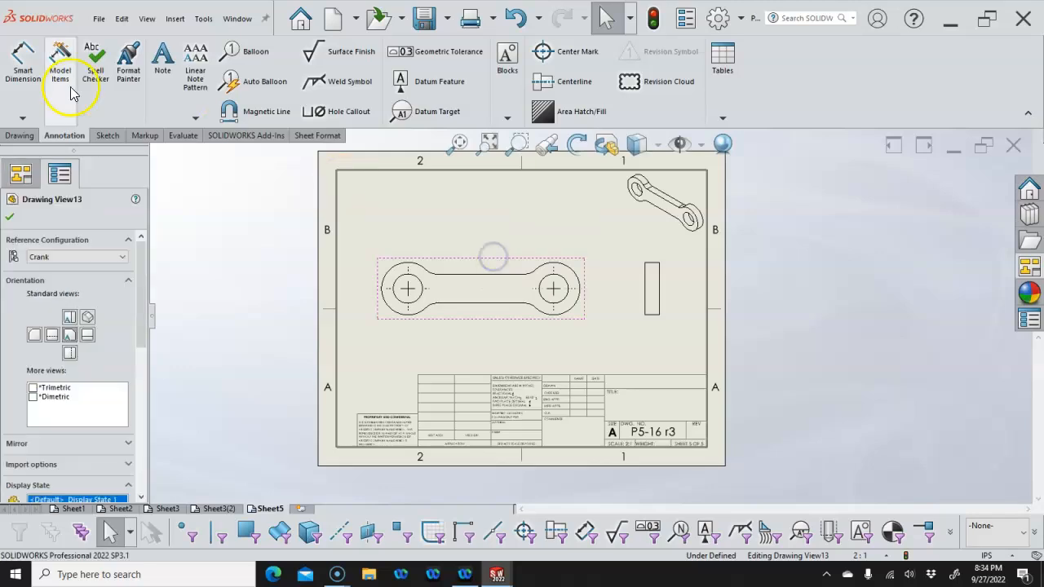
Dimension the 1.97 hole spacing below the link and the 0.39 height at its right
left_click(22, 66)
left_click(411, 300)
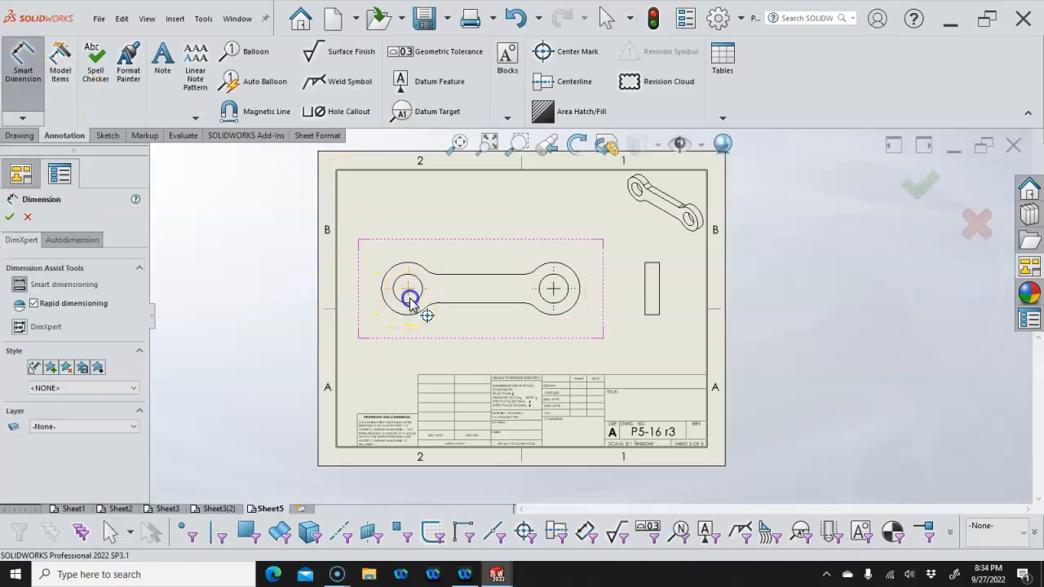
left_click(553, 309)
left_click(481, 359)
left_click(490, 305)
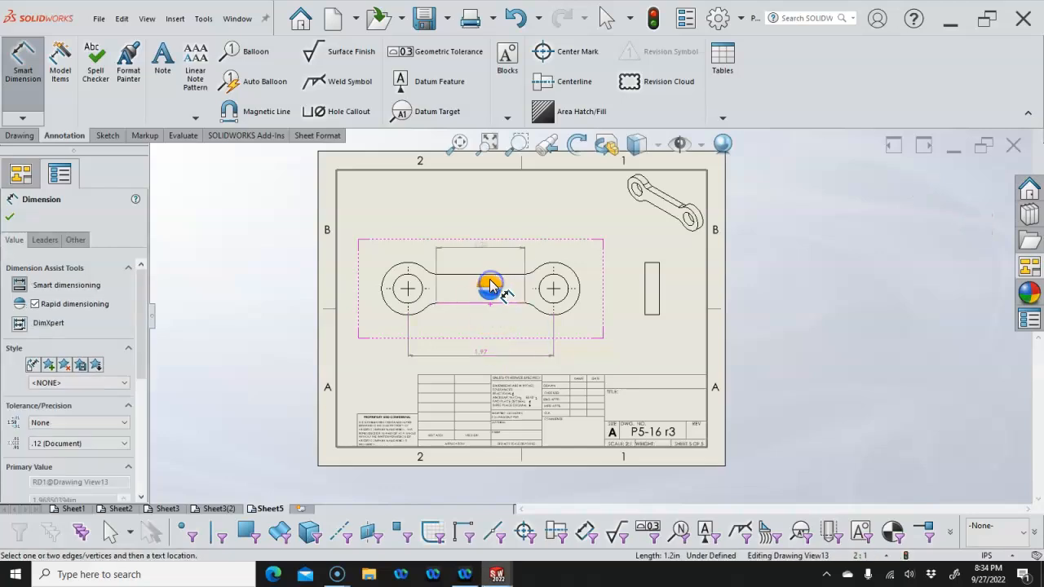
left_click(500, 275)
left_click(599, 328)
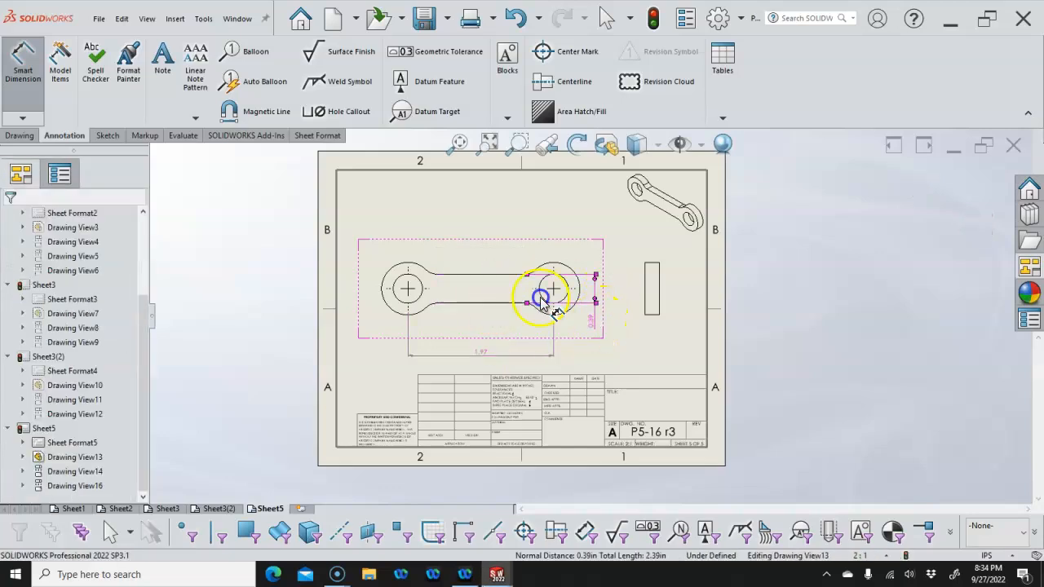
Add the left boss radius, the Ø0.39 hole diameter and the 0.20 side-view thickness
left_click(393, 269)
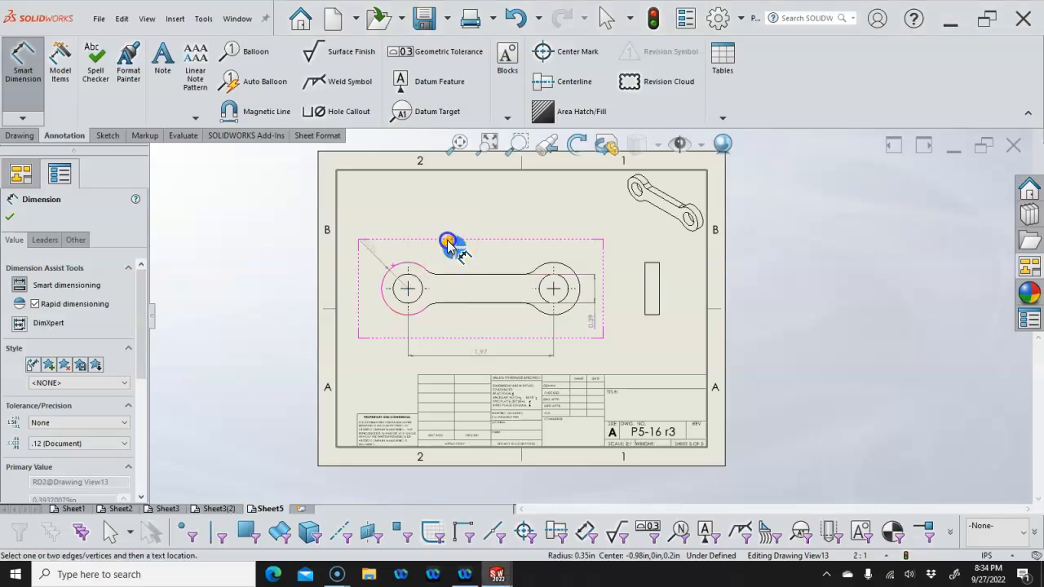
left_click(365, 258)
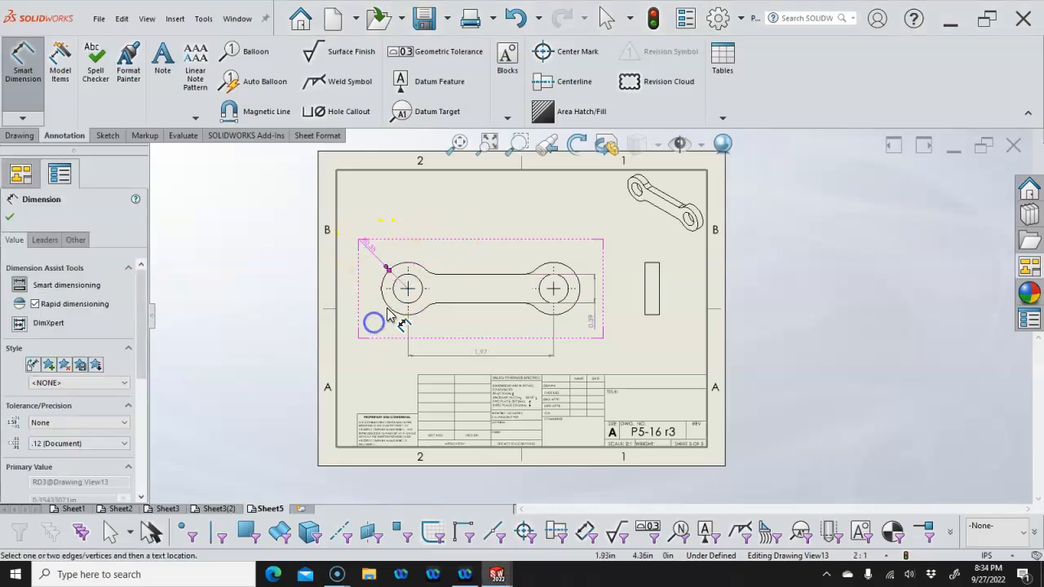
left_click(367, 329)
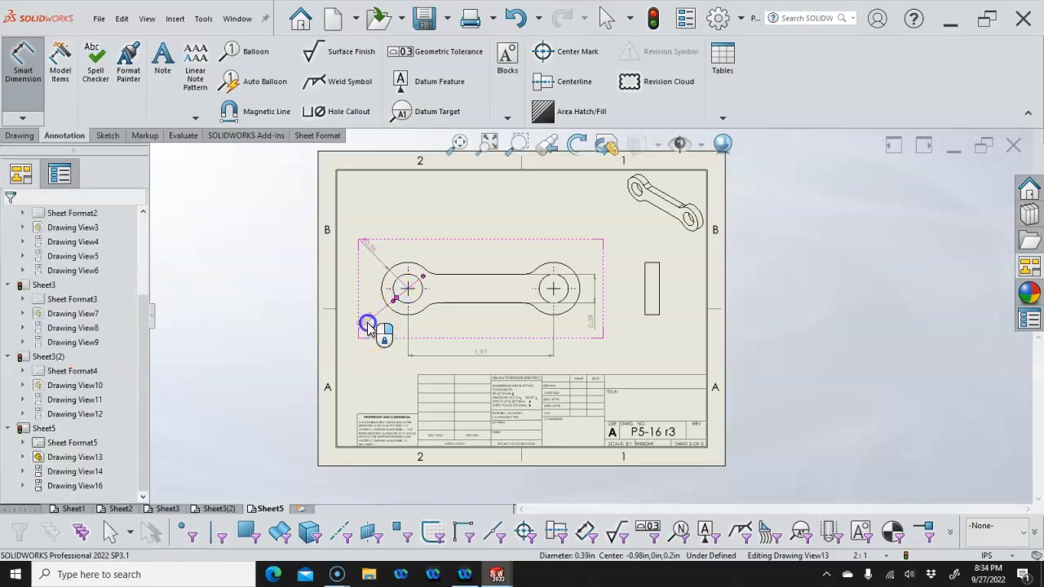
left_click(493, 220)
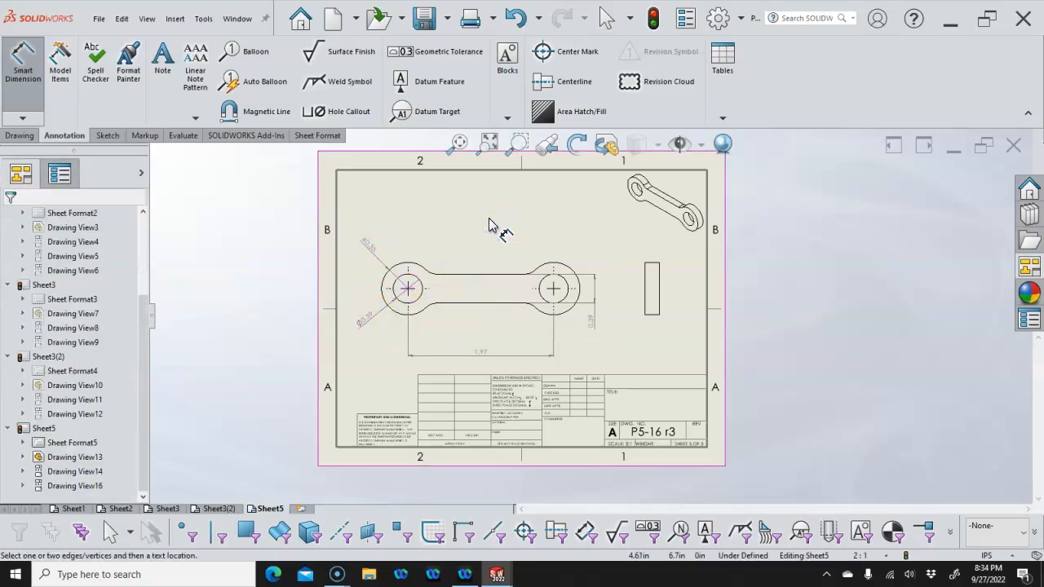
left_click(651, 316)
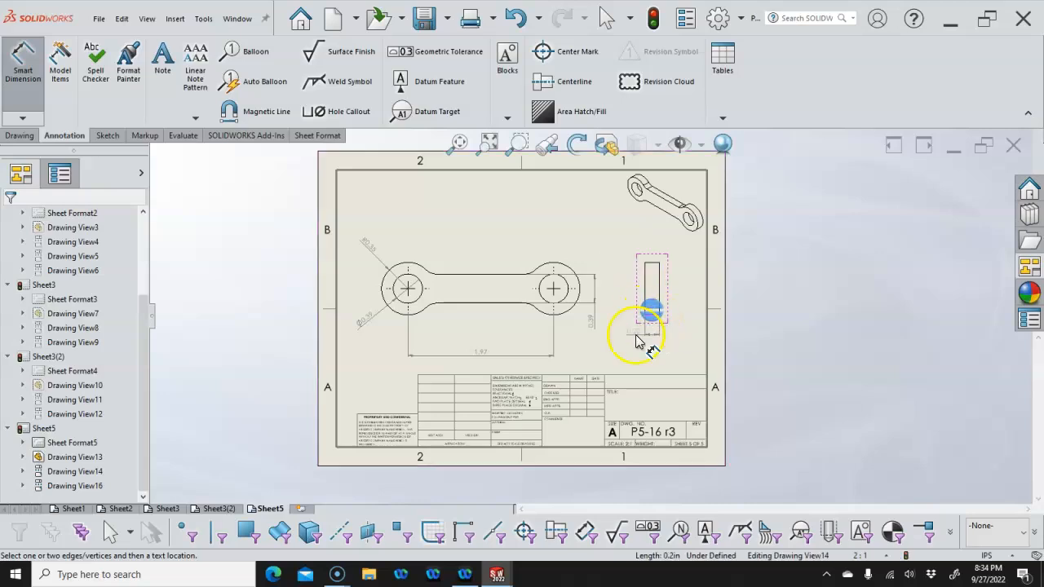
left_click(613, 334)
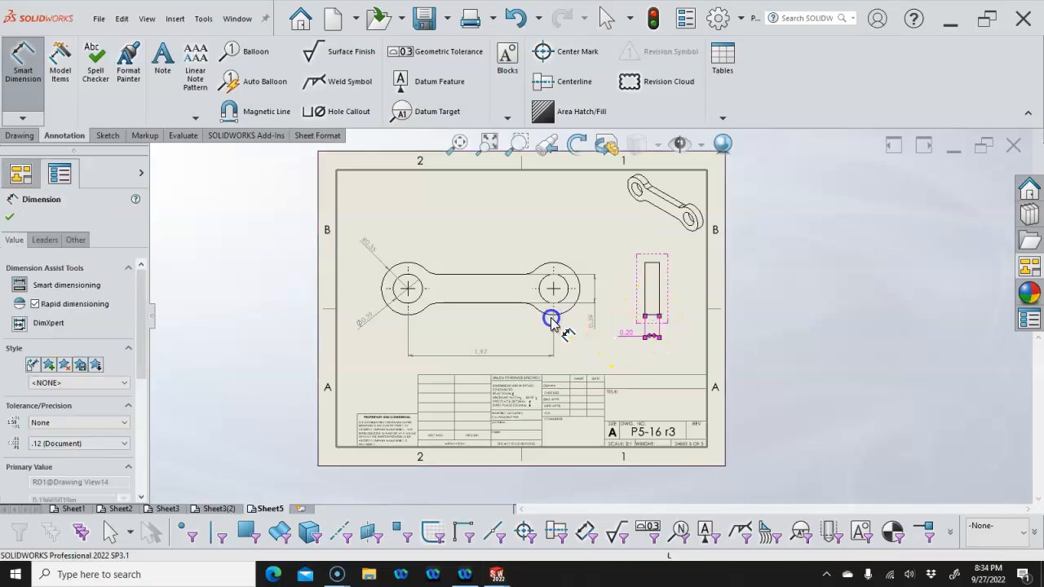
Exit Smart Dimension and move the 1.97 dimension closer to the link
right_click(708, 349)
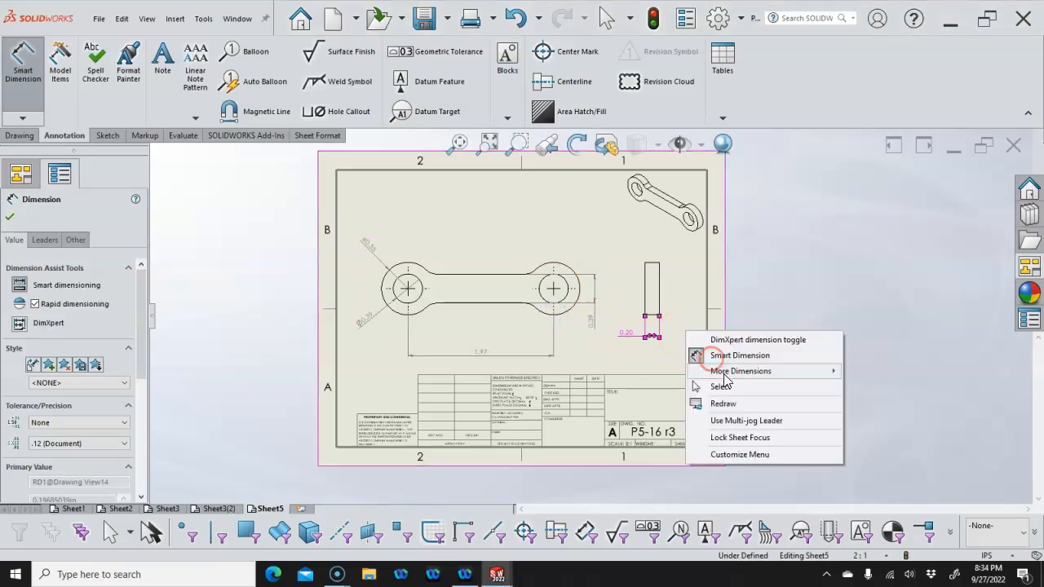
left_click(724, 389)
left_click(632, 341)
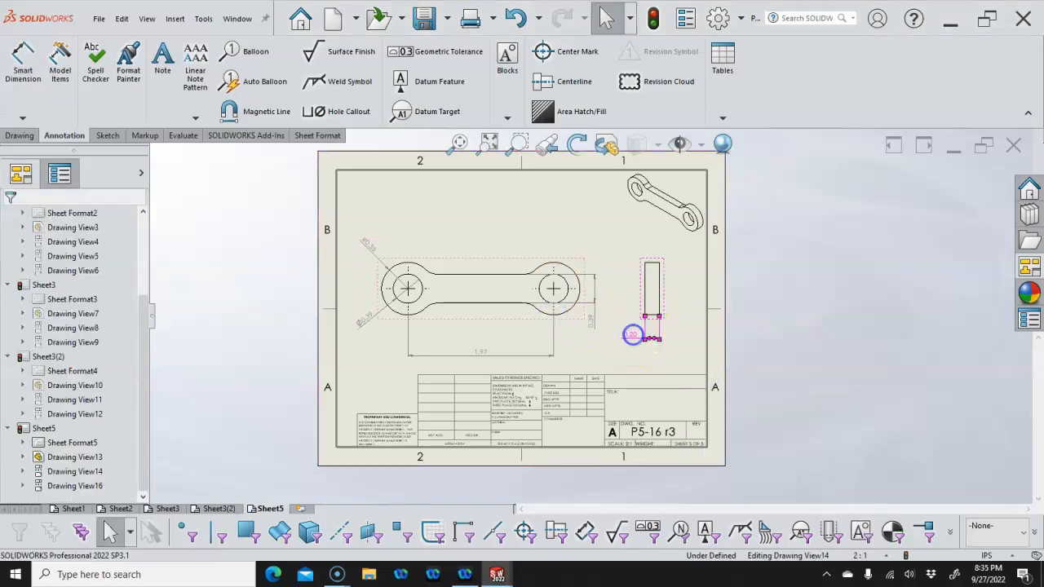
left_click_drag(486, 356, 488, 341)
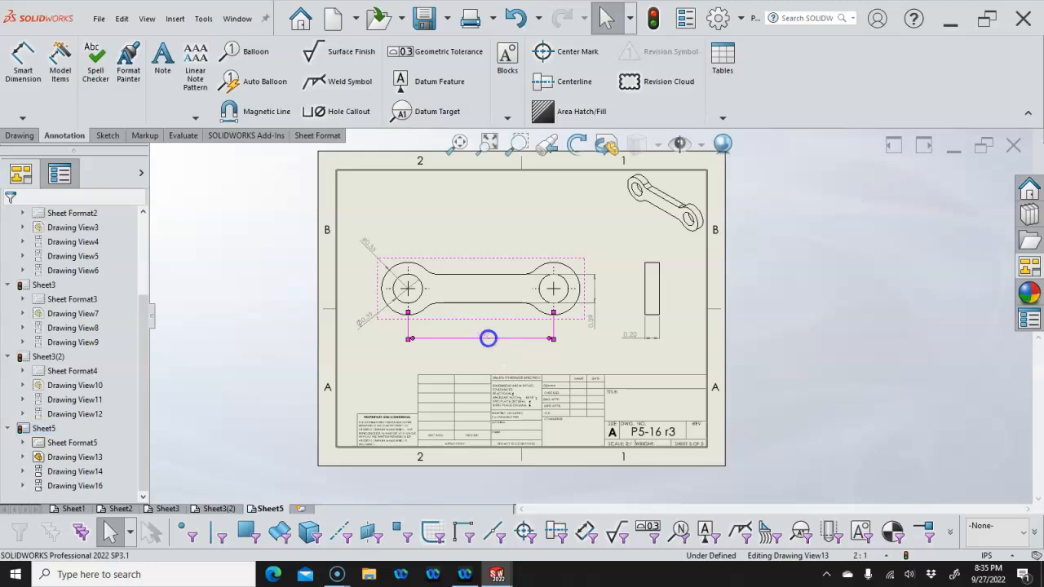
left_click(662, 361)
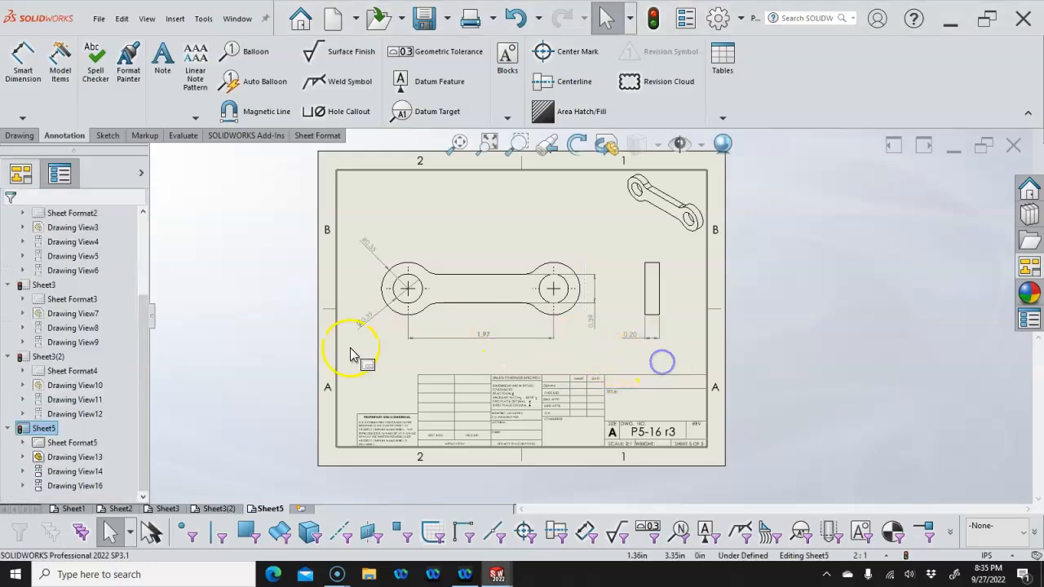
Paste a copy of Sheet5 after it as Sheet5(2) and switch to the new sheet
right_click(270, 508)
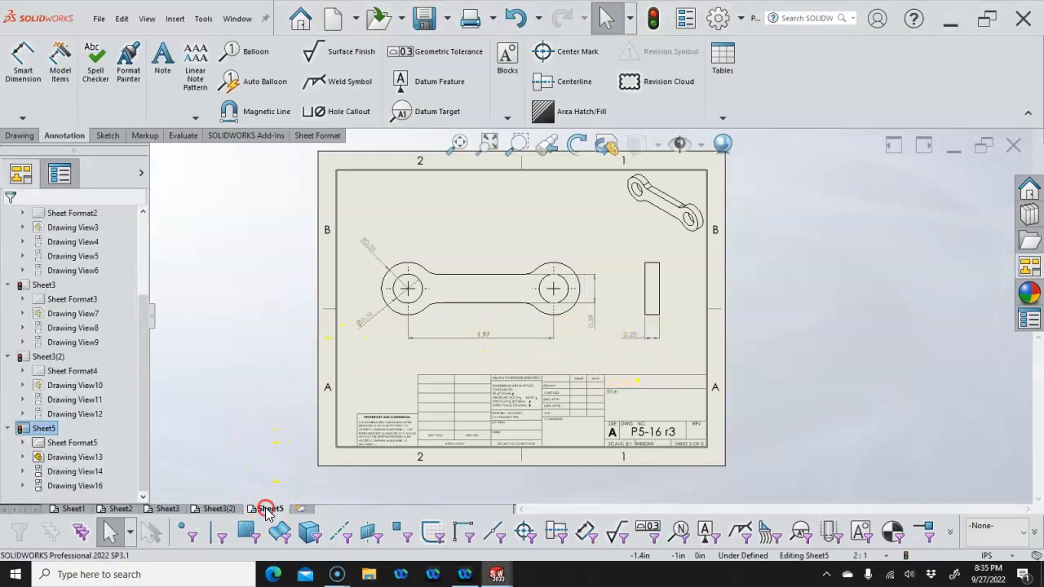
left_click(299, 430)
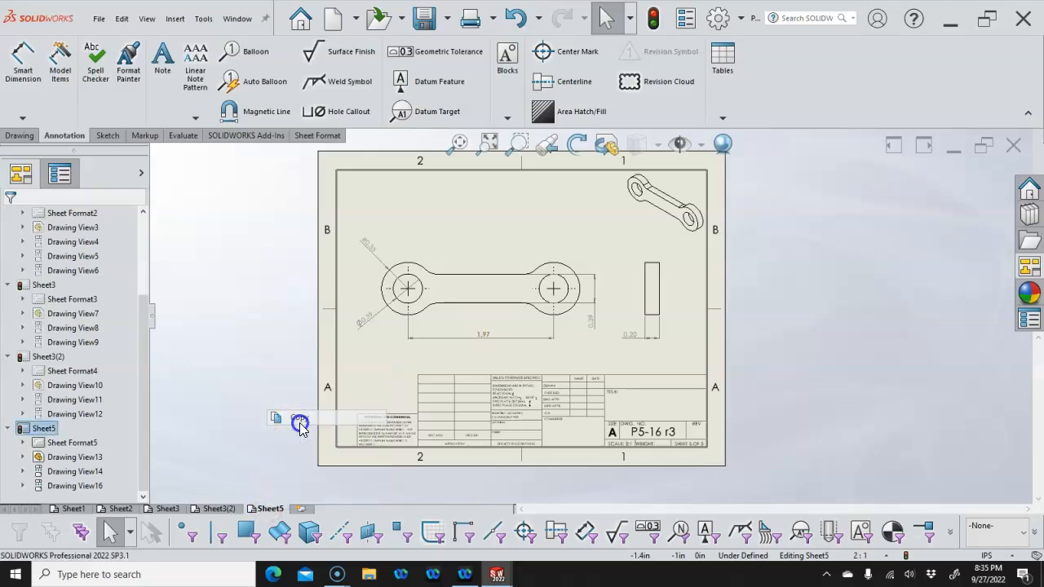
right_click(270, 509)
left_click(303, 433)
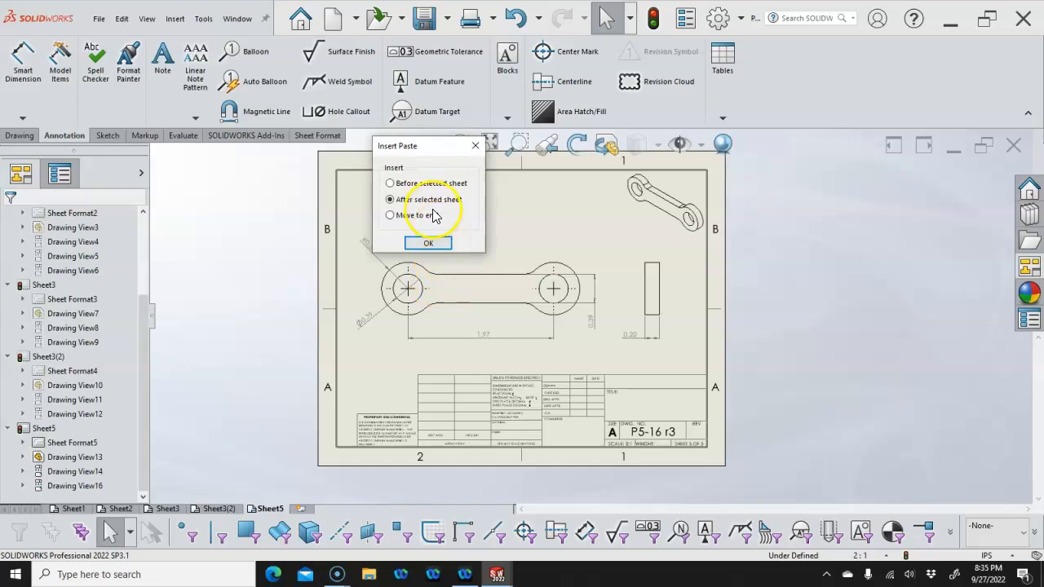
left_click(424, 243)
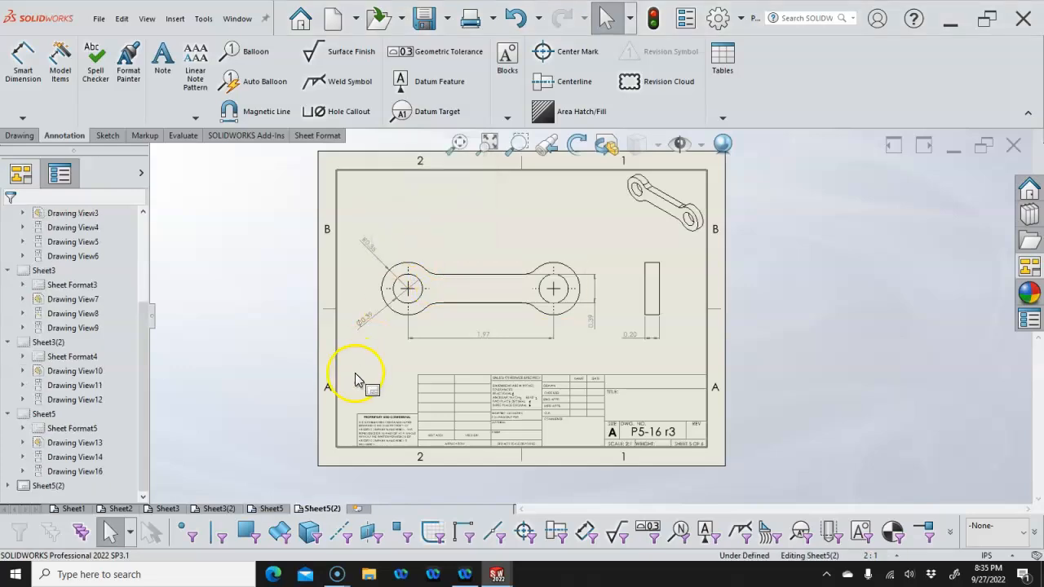
left_click(322, 509)
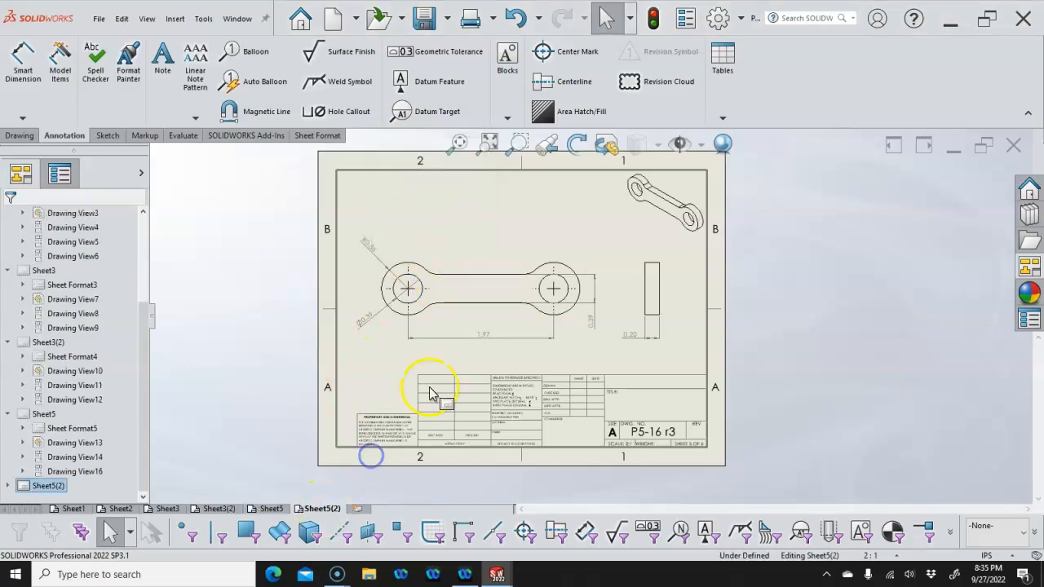
left_click(452, 264)
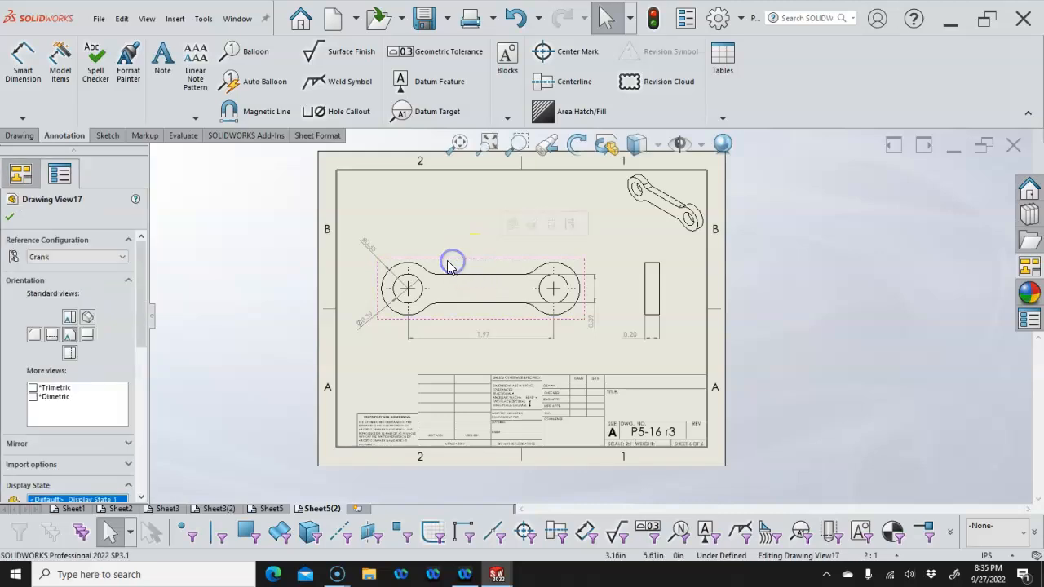
Show the Coupler configuration in the front view and set the sheet scale to 1:2
left_click(90, 258)
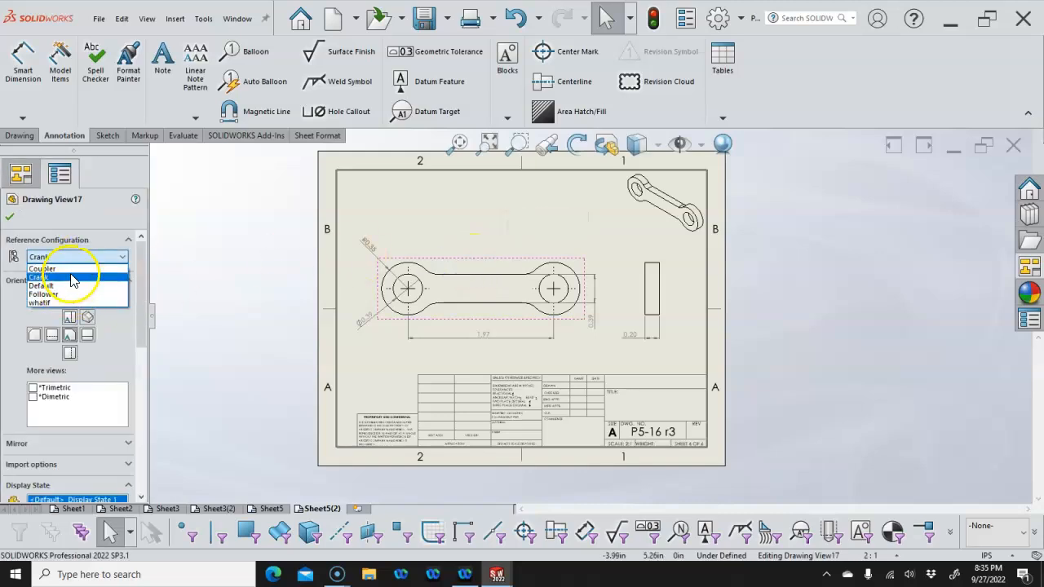
left_click(70, 269)
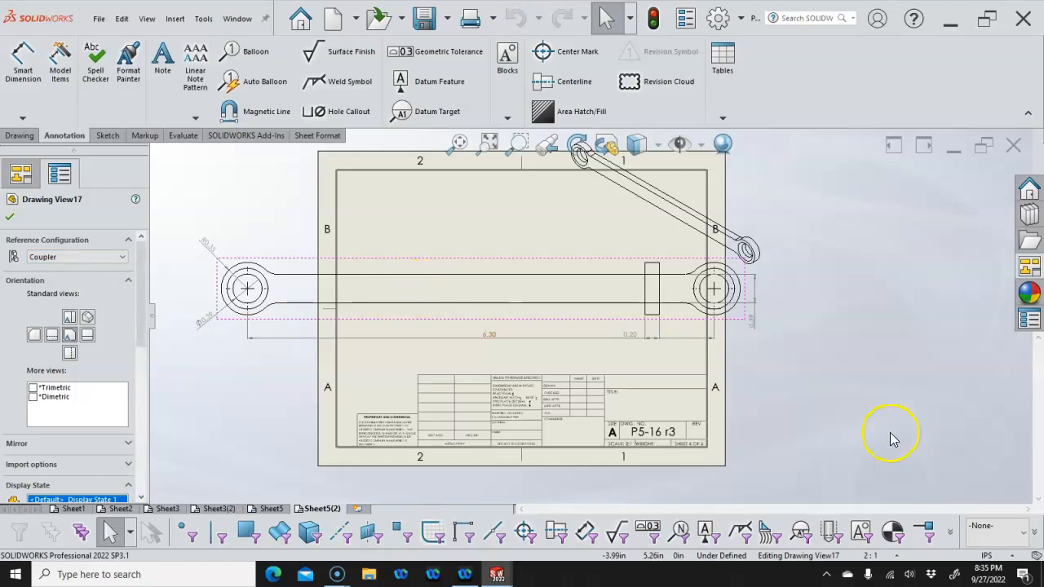
left_click(885, 555)
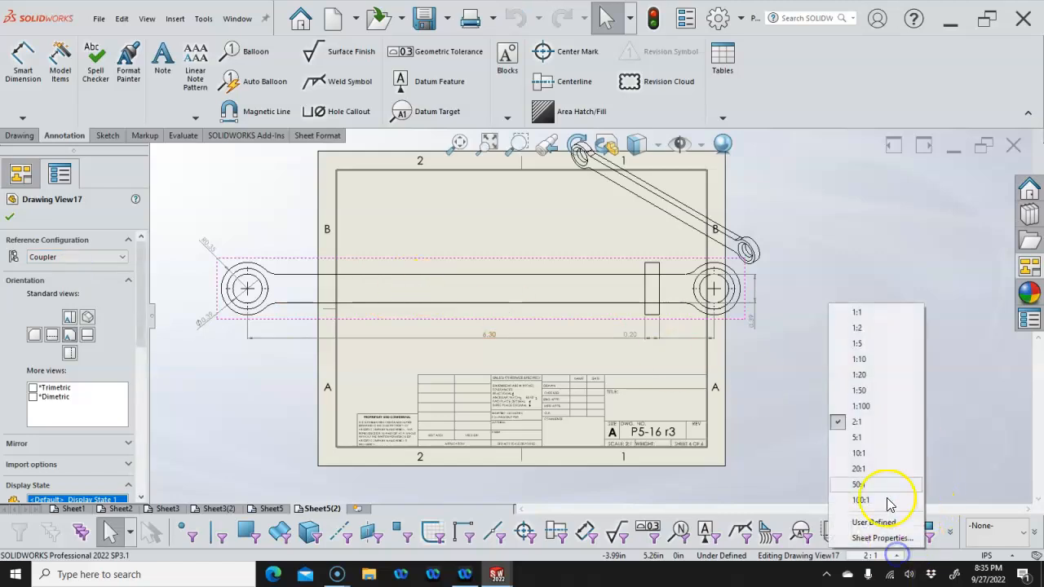
left_click(857, 329)
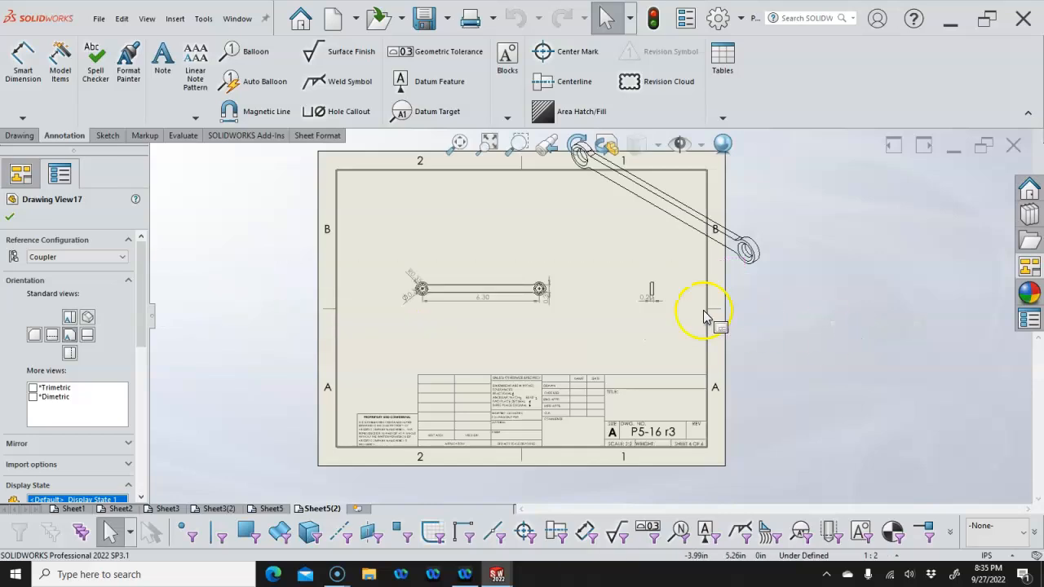
Set the upper-right isometric view to use the parent scale
left_click(624, 233)
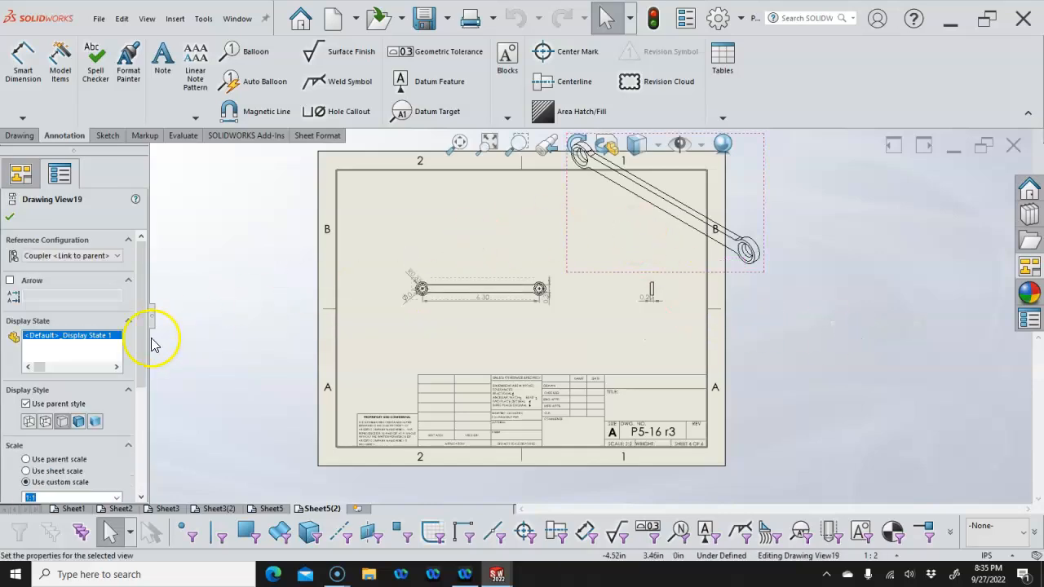
left_click_drag(144, 334, 139, 406)
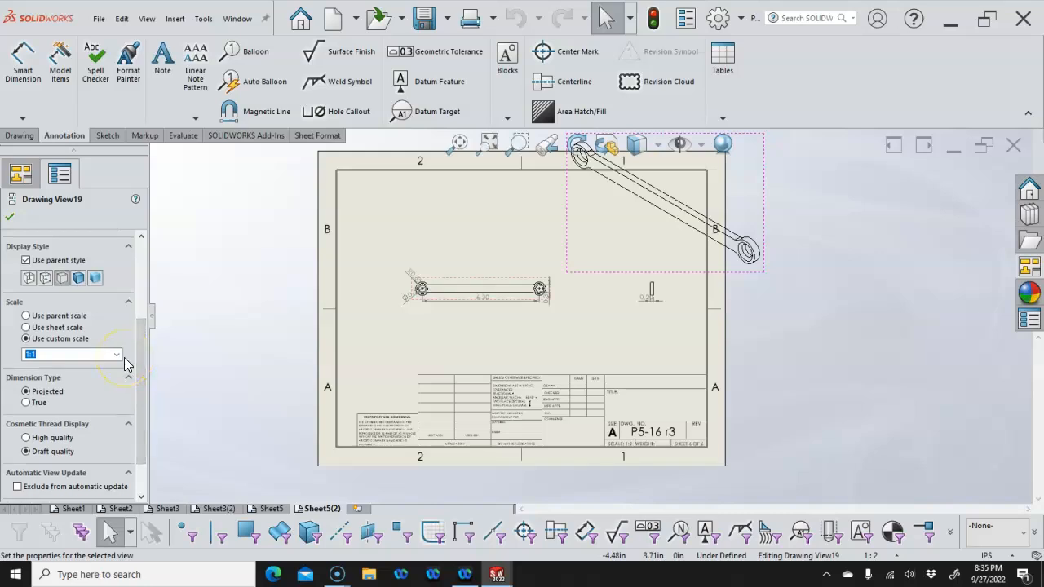
left_click(117, 356)
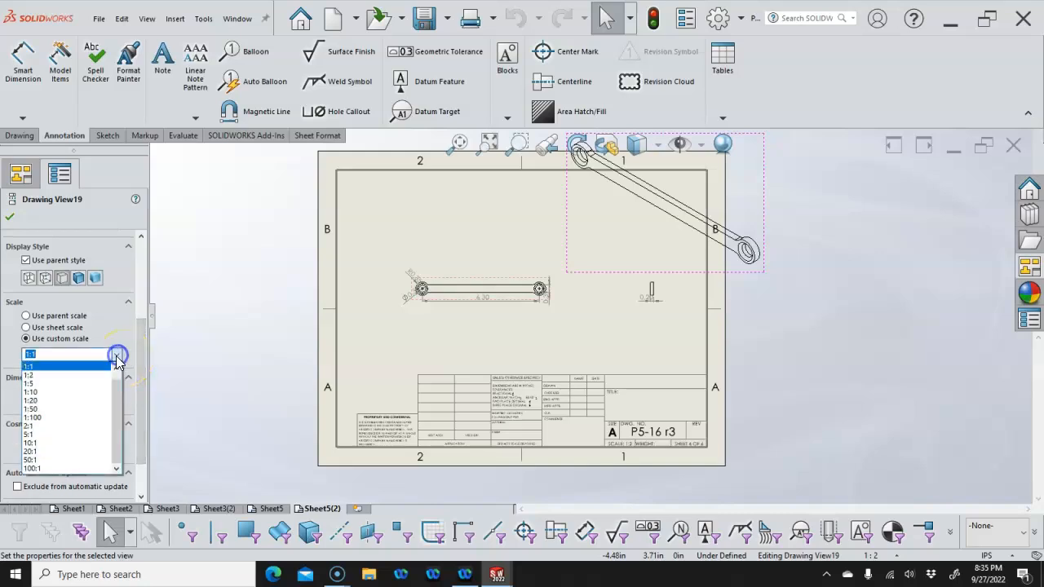
left_click(71, 341)
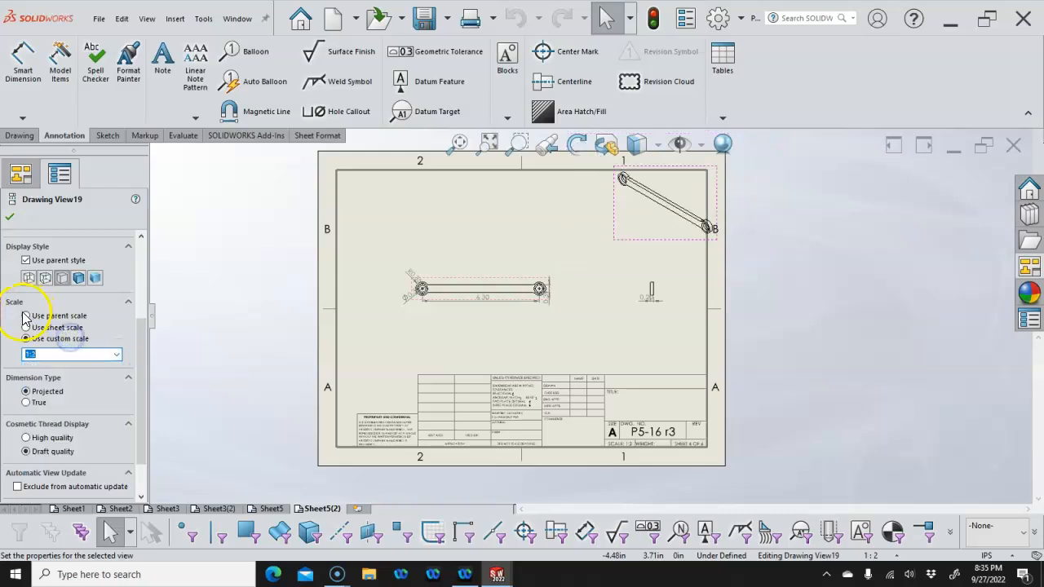
left_click(27, 316)
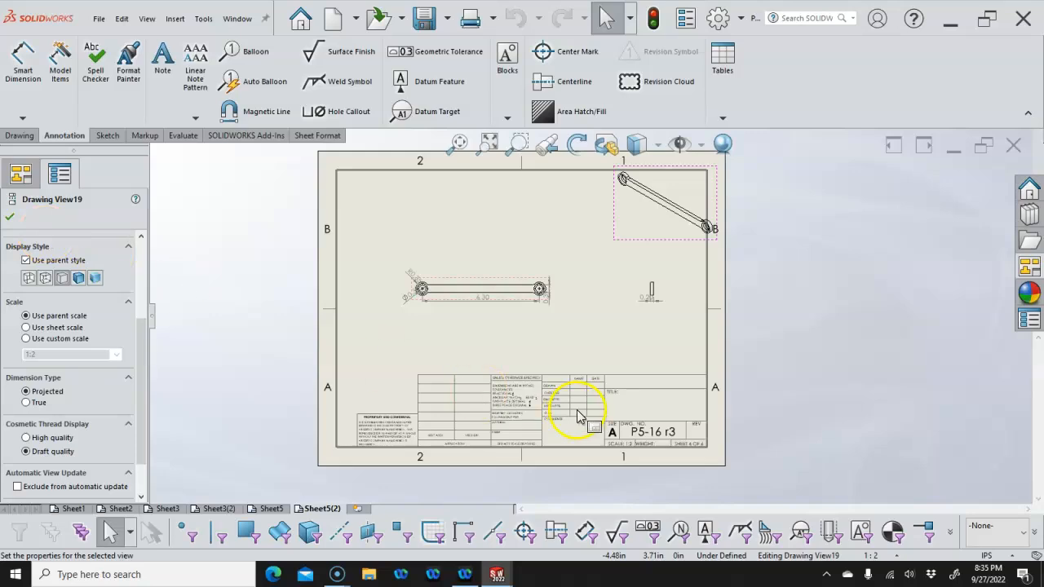
Set a user-defined 3:4 sheet scale on Sheet5(2)
left_click(901, 556)
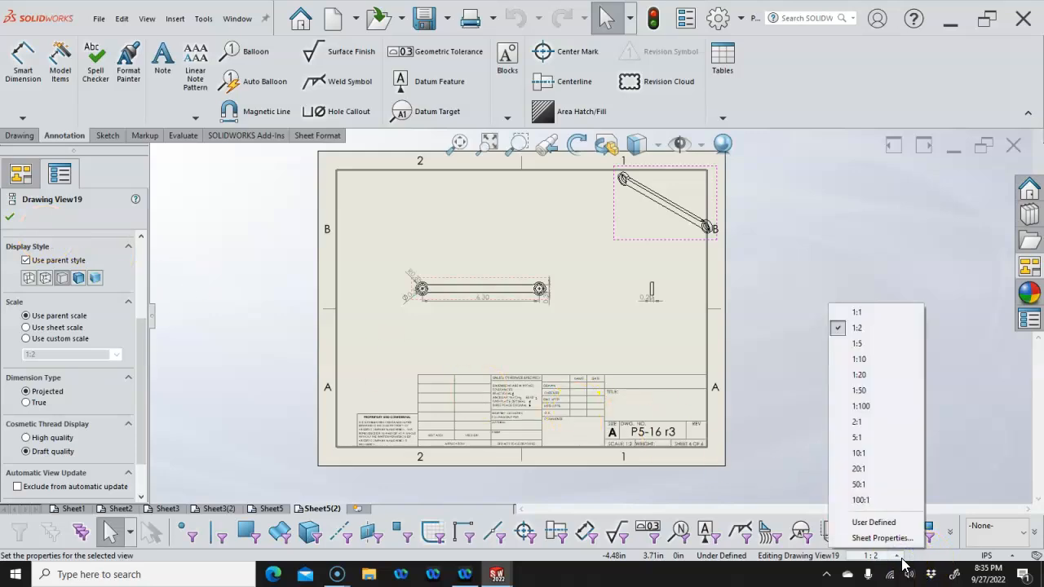
left_click(873, 523)
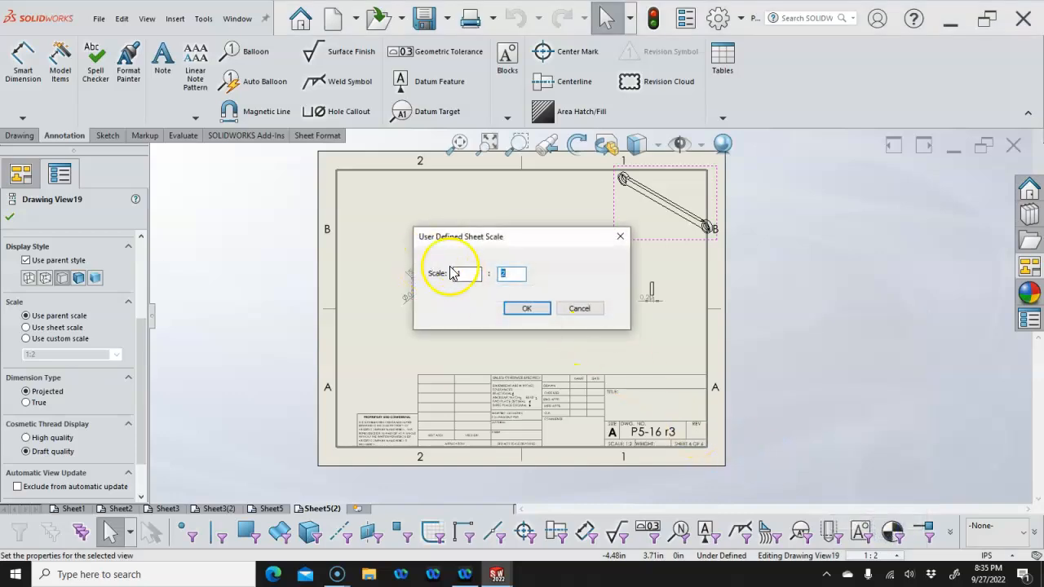
type("3")
double_click(508, 274)
type("4")
left_click(530, 310)
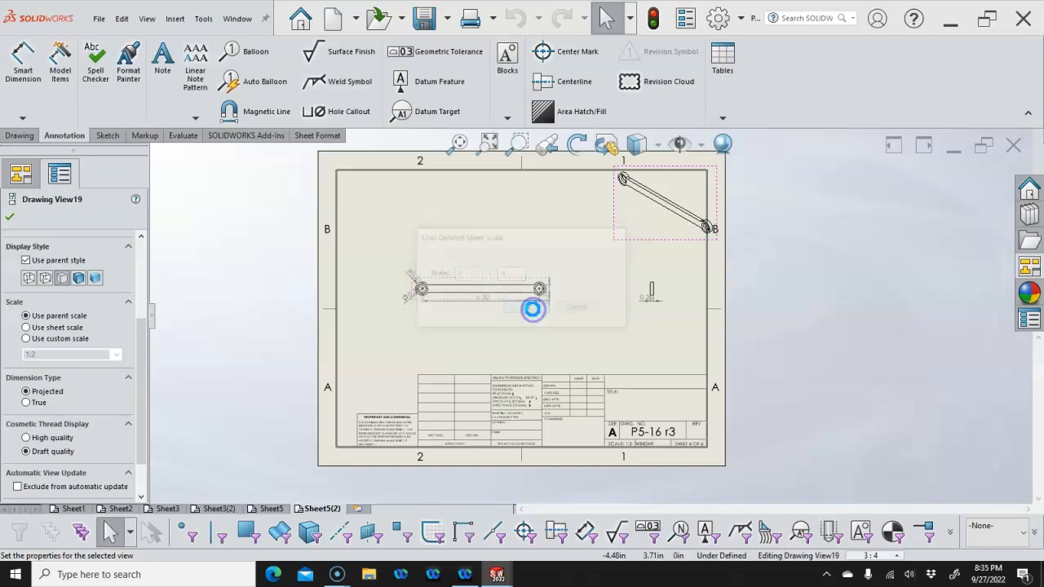
Move the isometric view inside the upper-right border and reposition the radius, 0.20 and 0.39 dimensions
left_click(488, 313)
left_click(489, 330)
mouse_move(591, 258)
left_mouse_down()
mouse_move(562, 262)
mouse_move(577, 272)
left_mouse_up()
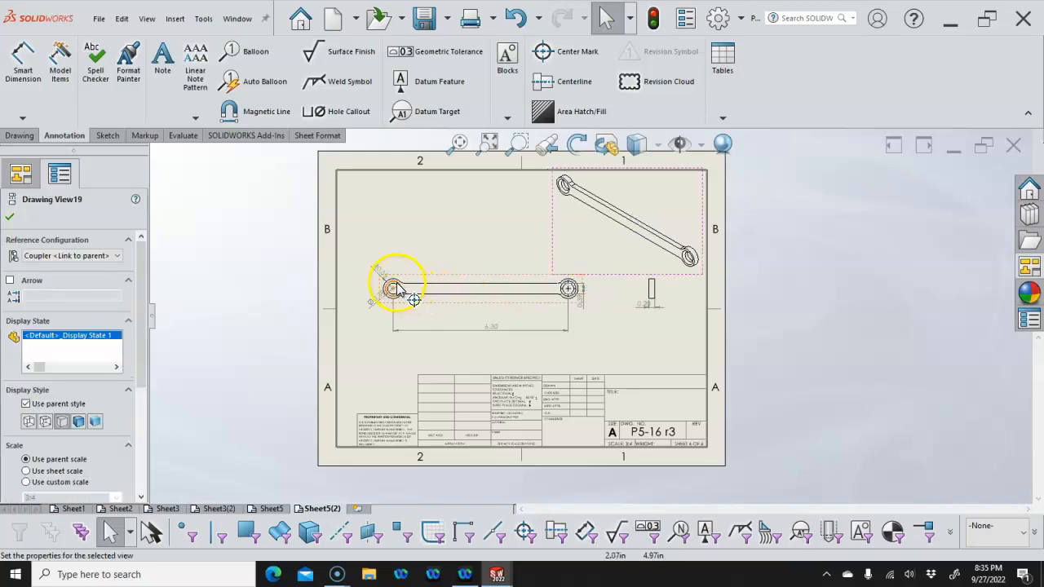
left_click(363, 312)
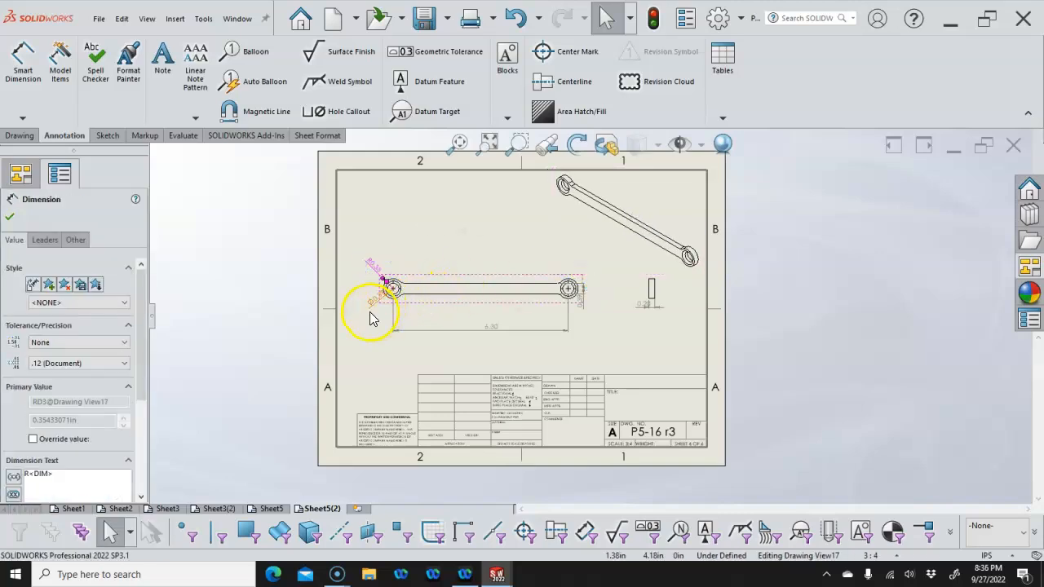
left_click_drag(637, 304, 619, 309)
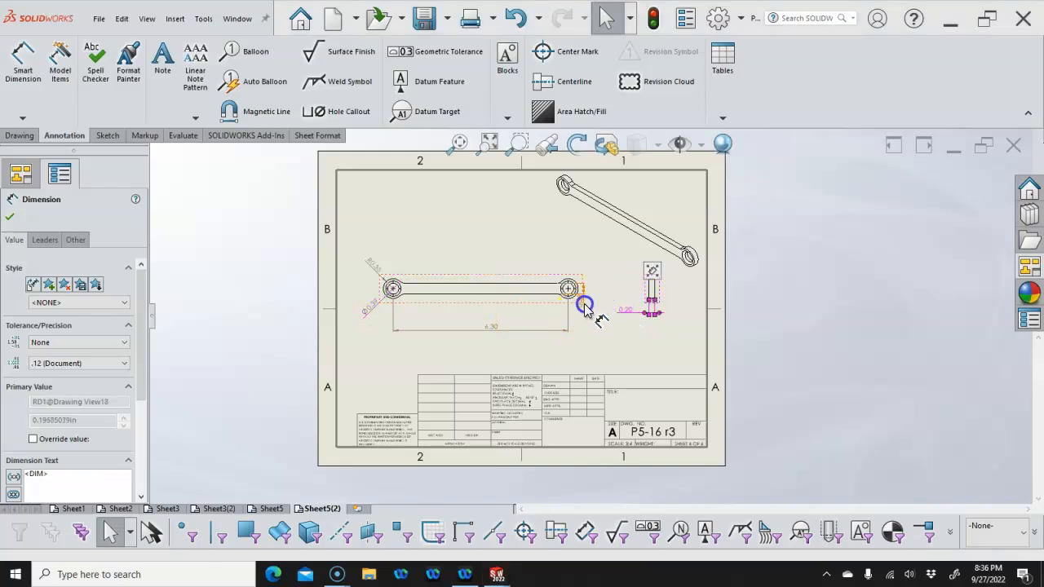
left_click(599, 273)
left_click(595, 325)
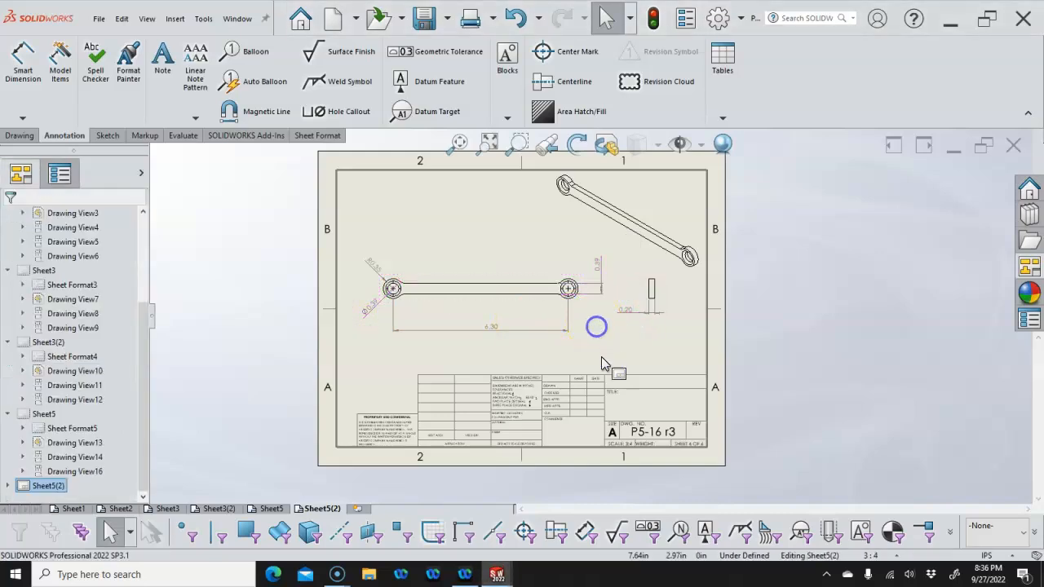
Paste a copy of the sheet after Sheet5(2) as Sheet5(3)
right_click(325, 508)
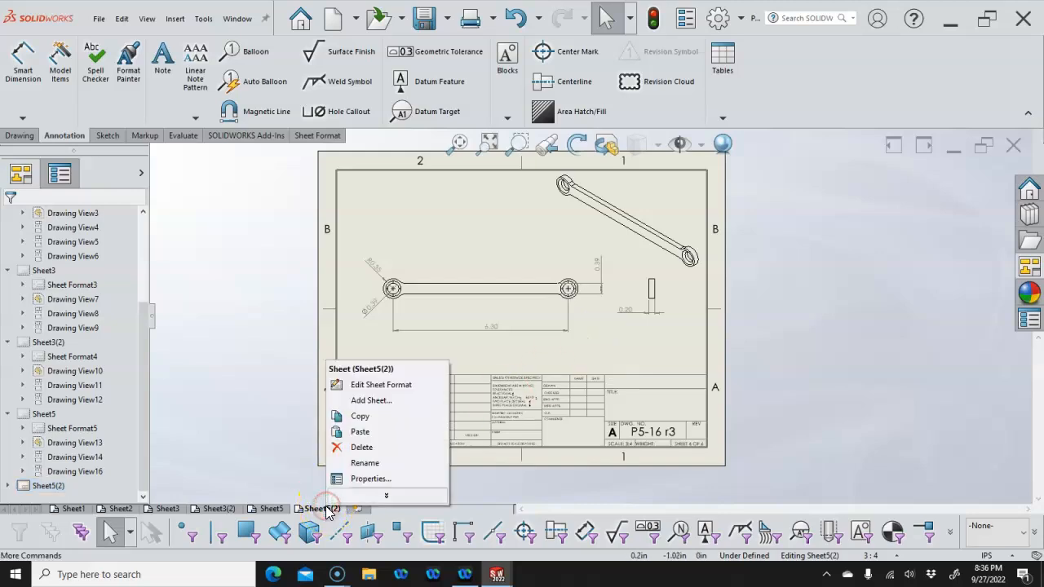
left_click(377, 434)
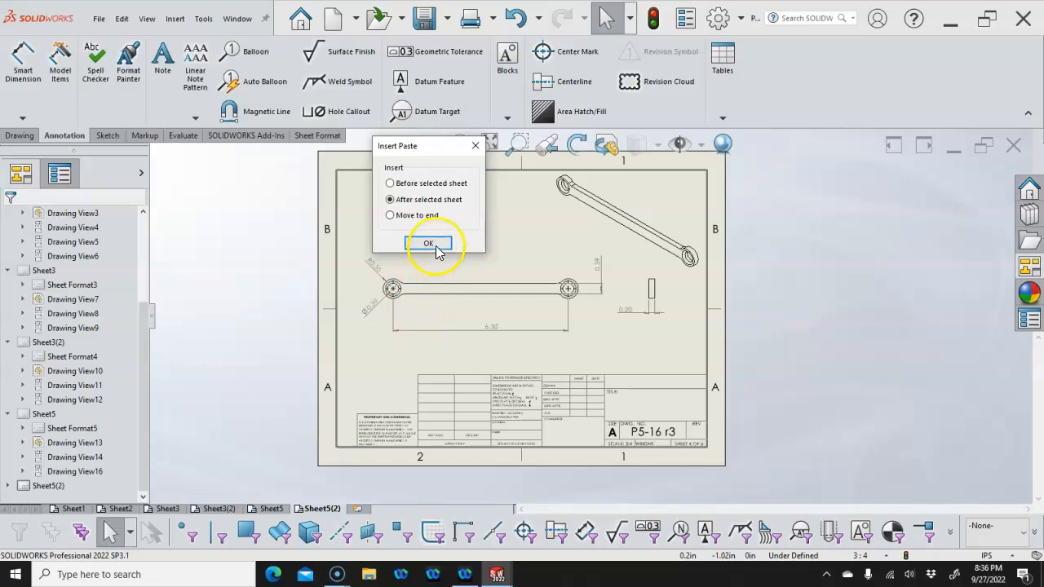
left_click(432, 244)
Set the front view's reference configuration to Follower
left_click(458, 262)
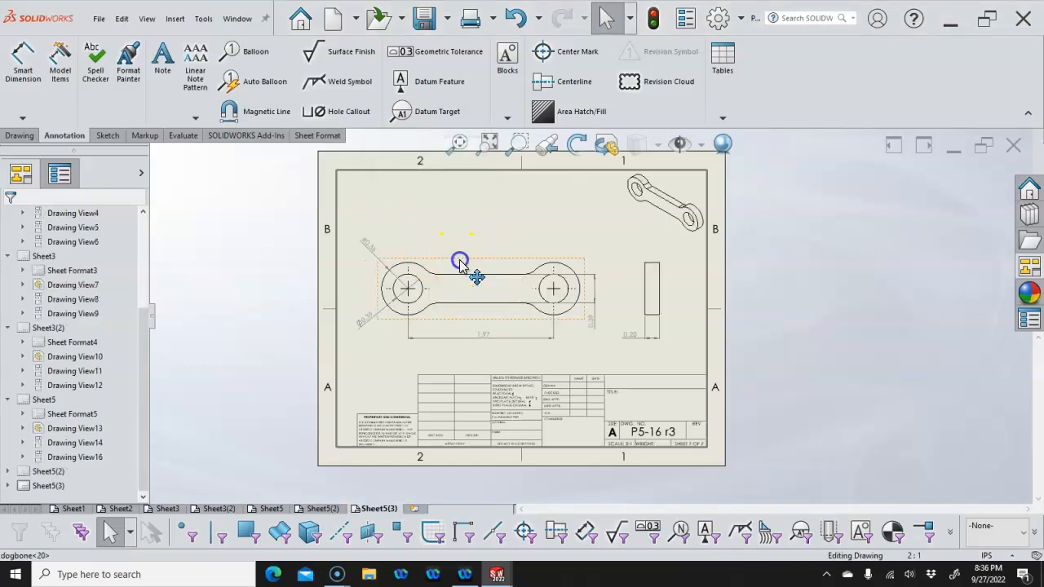
left_click(98, 256)
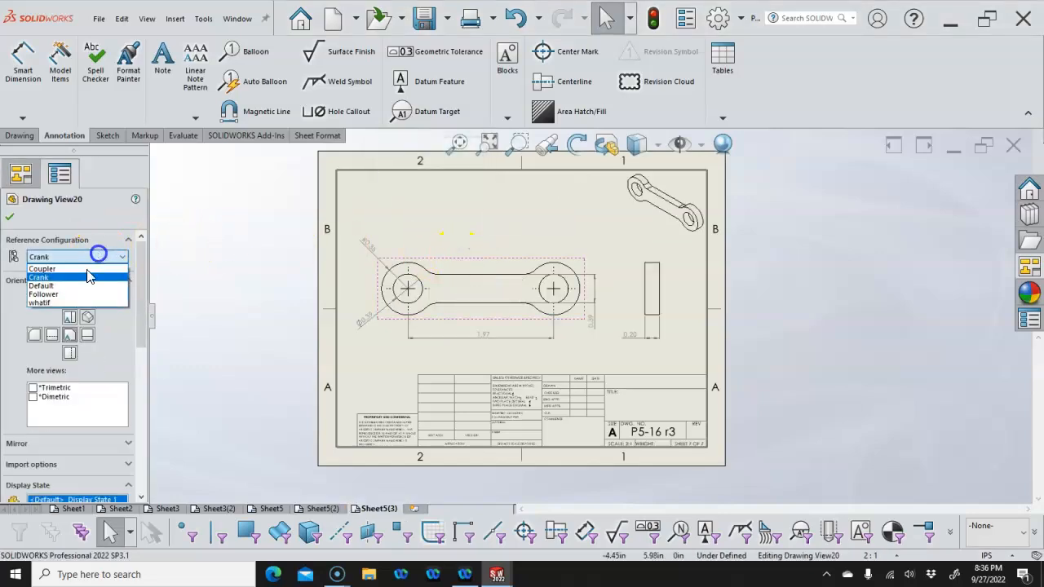
left_click(47, 294)
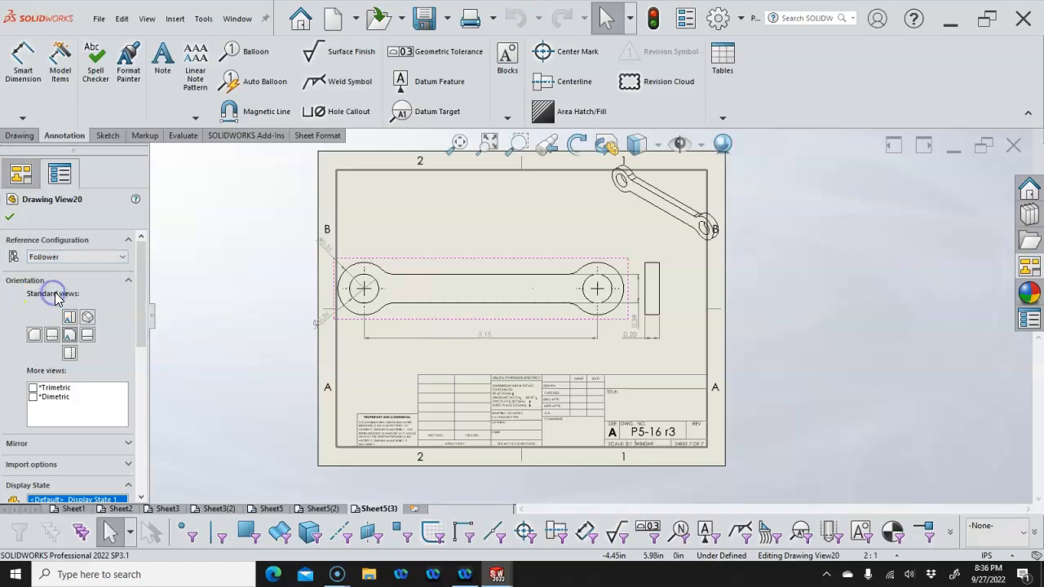
left_click(10, 217)
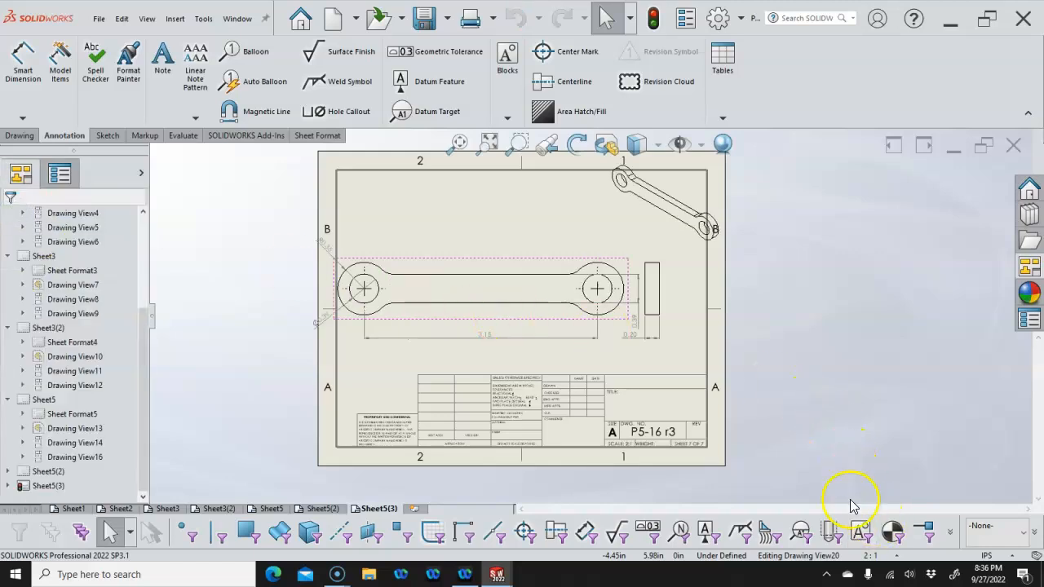
Set Sheet5(3) to 1:1 scale, make the isometric view use parent scale and move it upper right
left_click(897, 555)
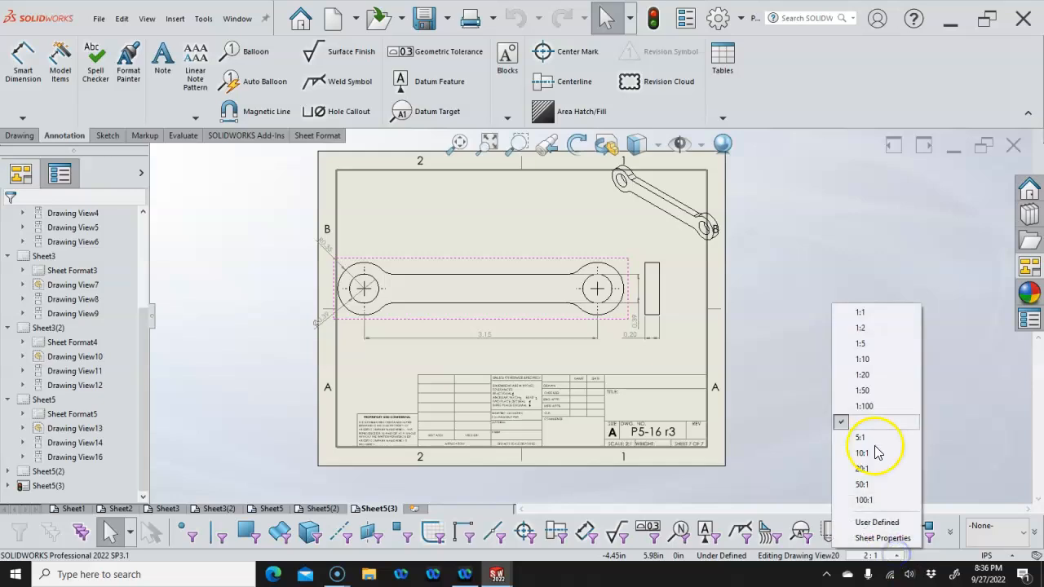
left_click(867, 315)
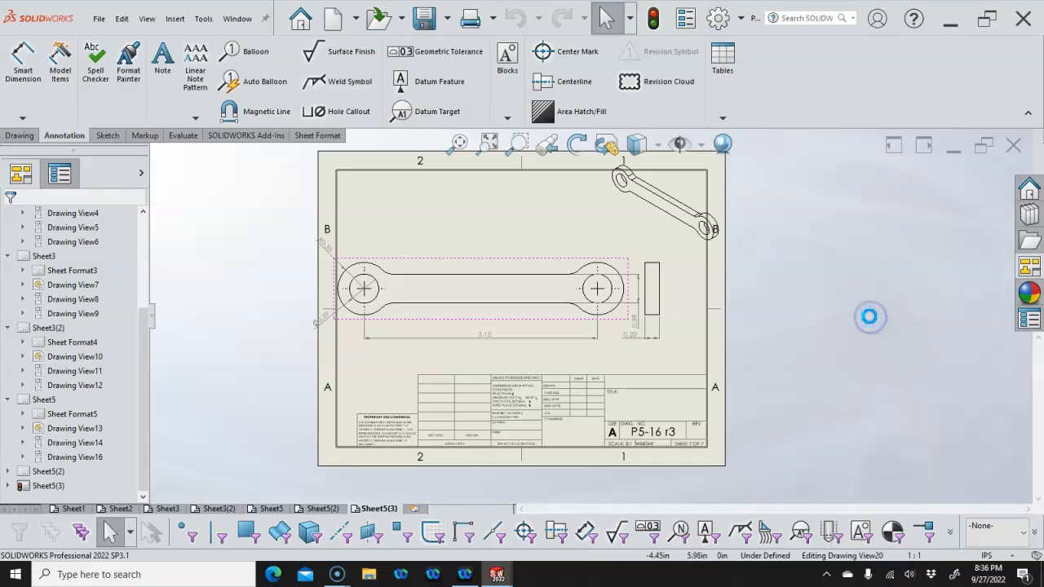
left_click(662, 243)
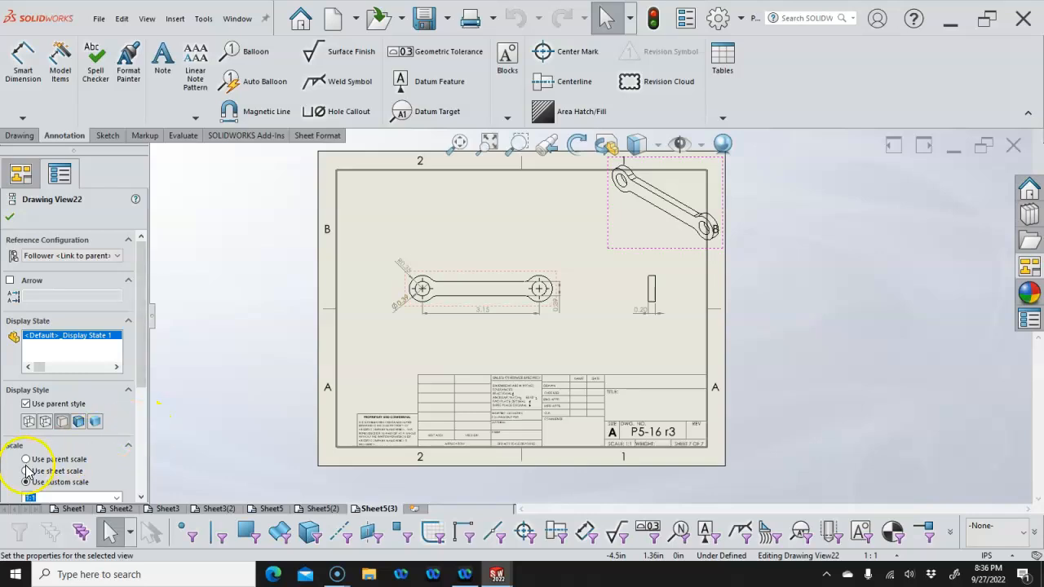
left_click(26, 460)
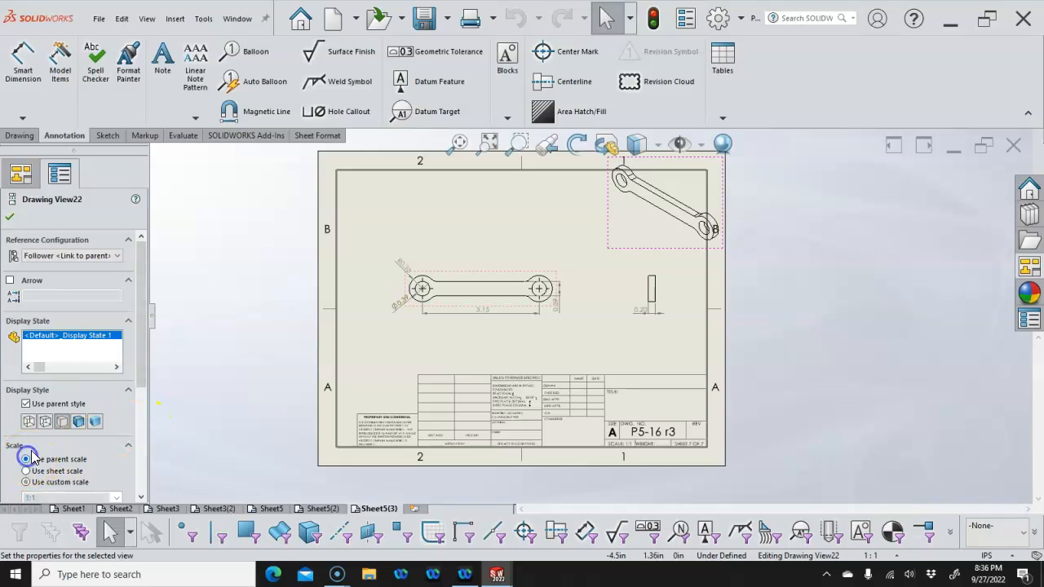
left_click(10, 218)
left_click_drag(659, 254, 631, 257)
Adjust the 3.15 length, left-hole diameter and side-view thickness dimensions
left_click(488, 315)
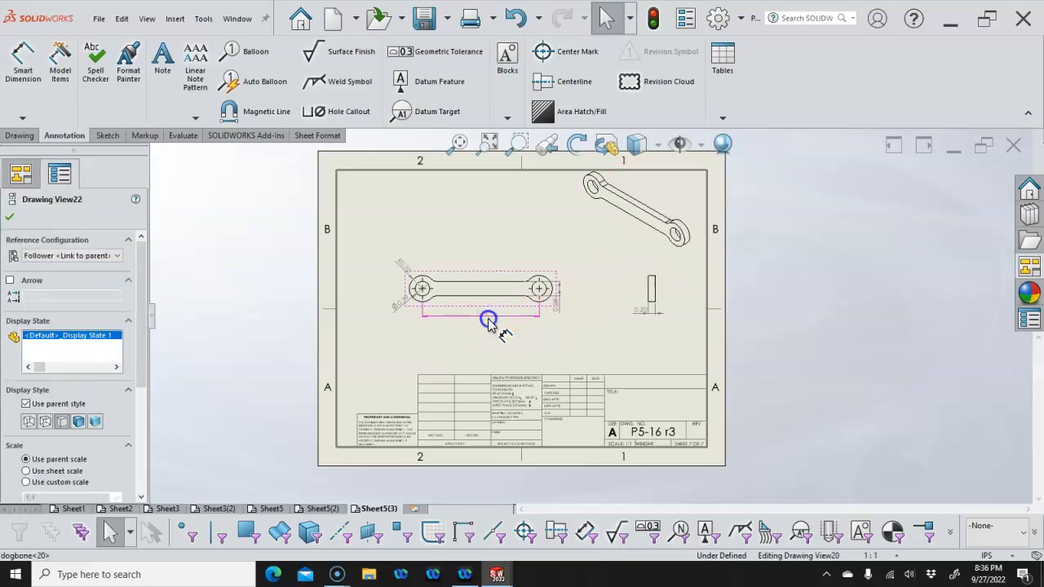
left_click(400, 272)
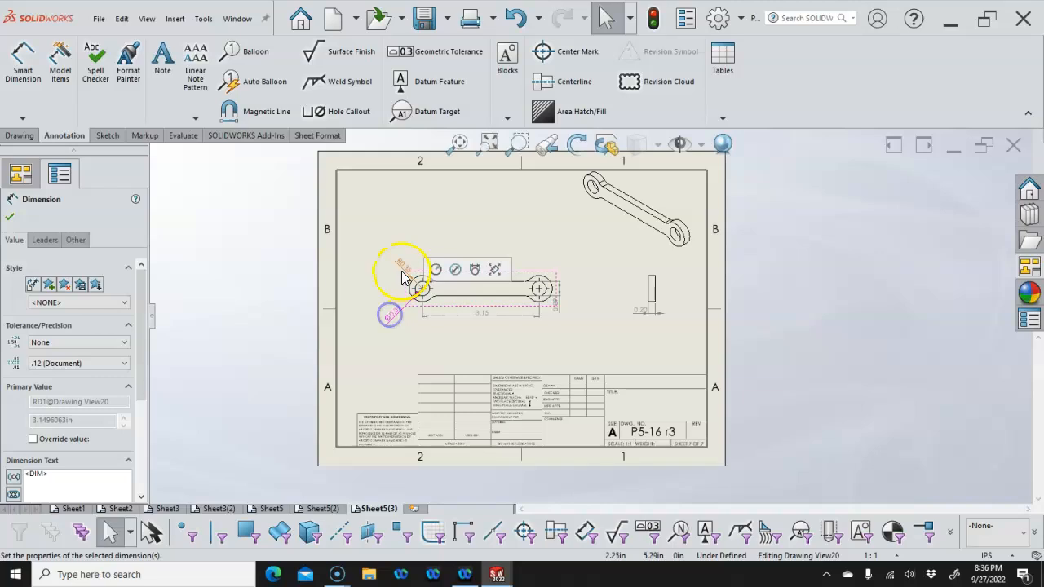
left_click(623, 337)
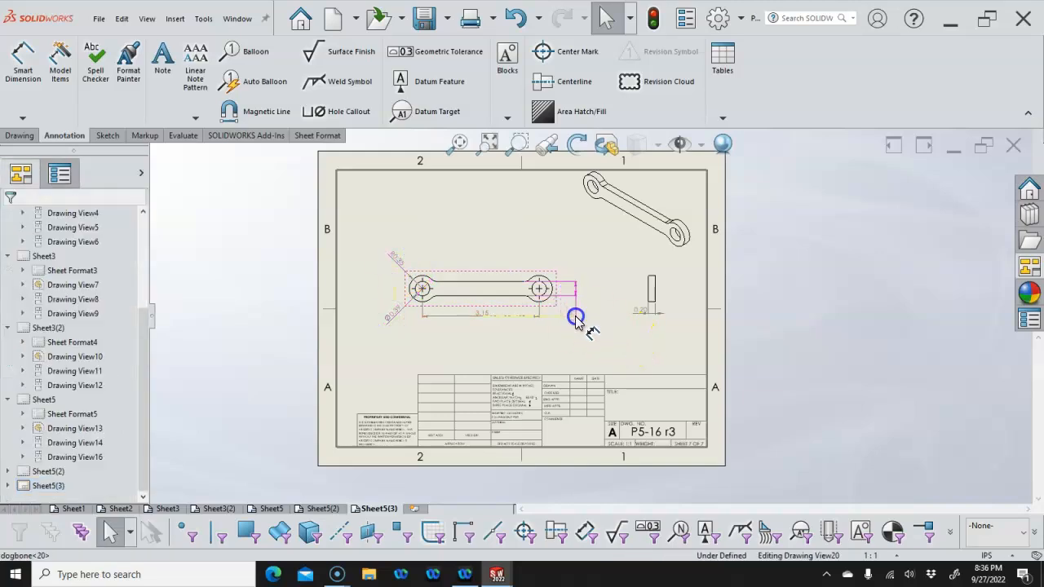
left_click(641, 313)
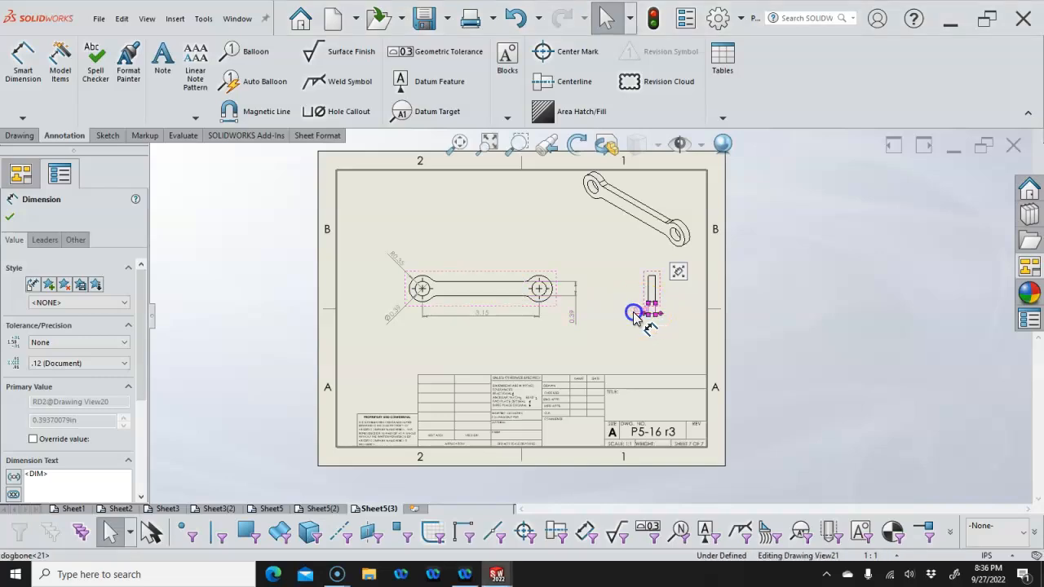
left_click(694, 354)
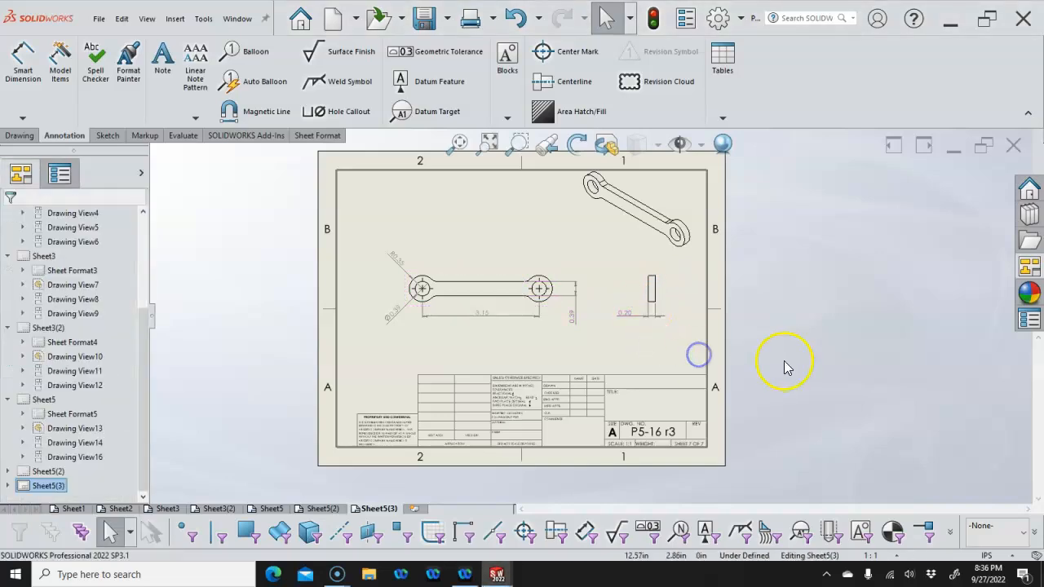
Switch the document to MMGS millimetre units and enable dual dimension display
left_click(988, 555)
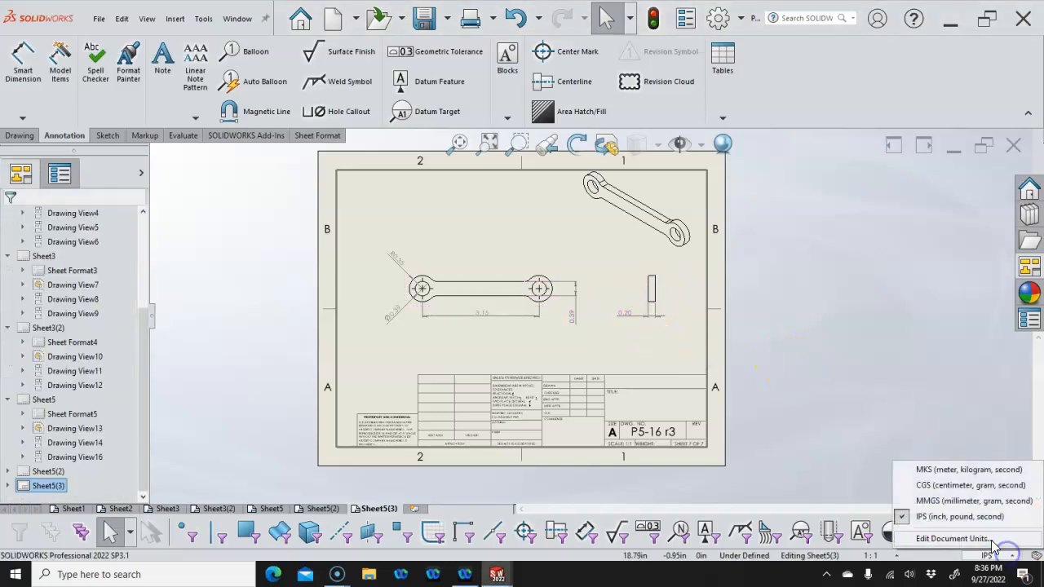
left_click(942, 502)
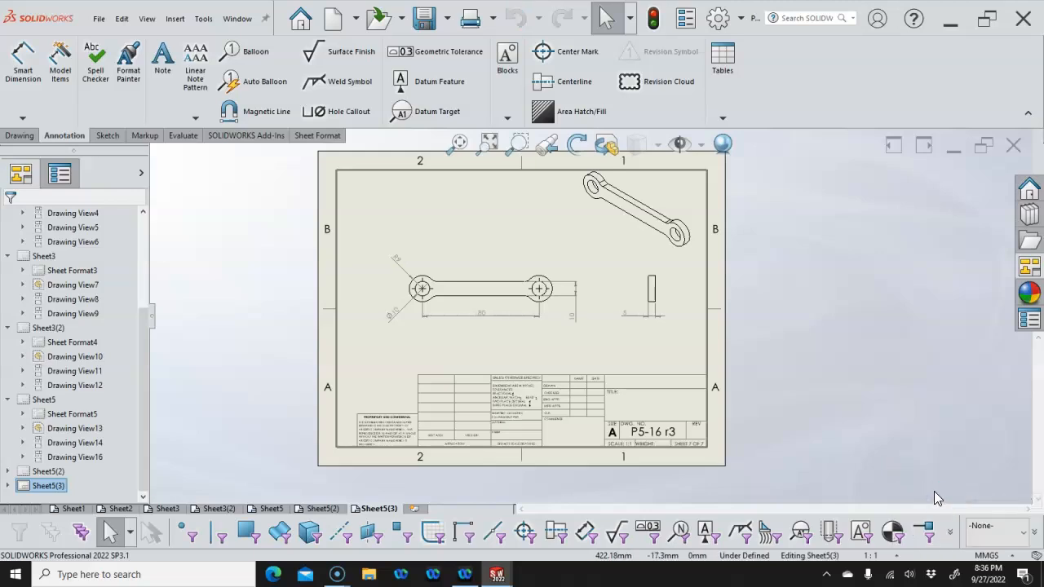
left_click(991, 555)
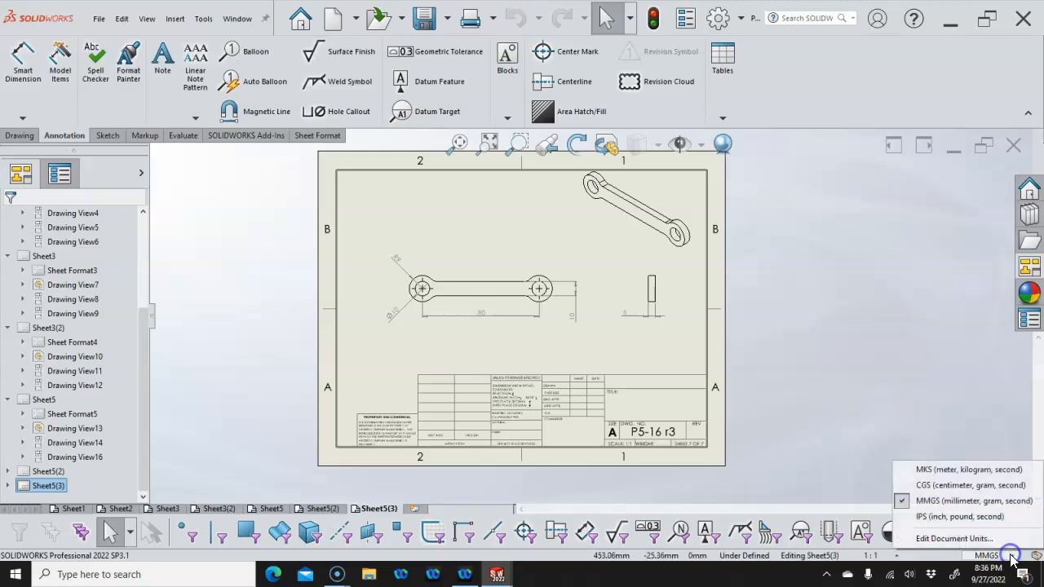
left_click(956, 539)
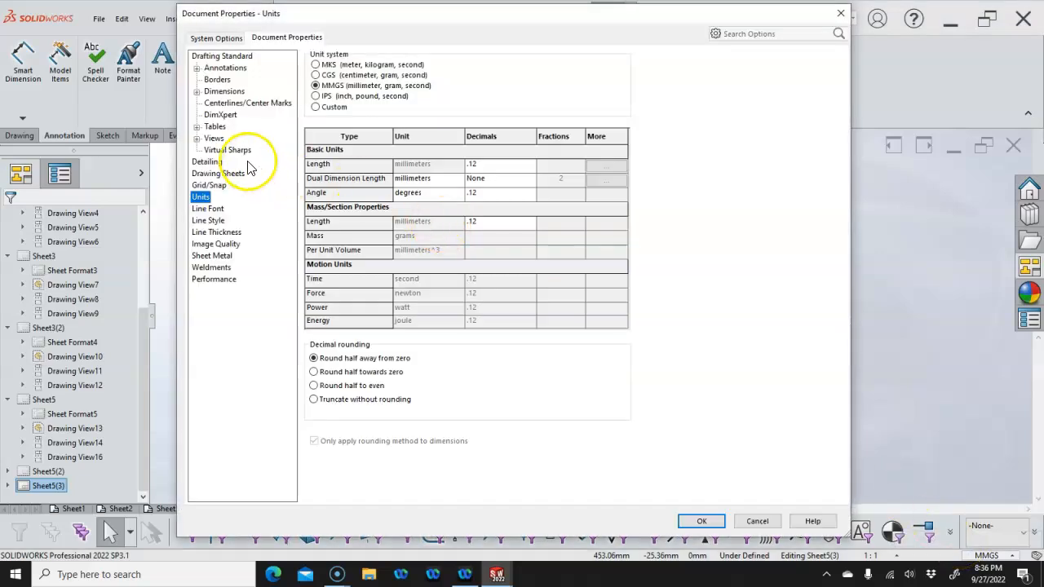
left_click(223, 90)
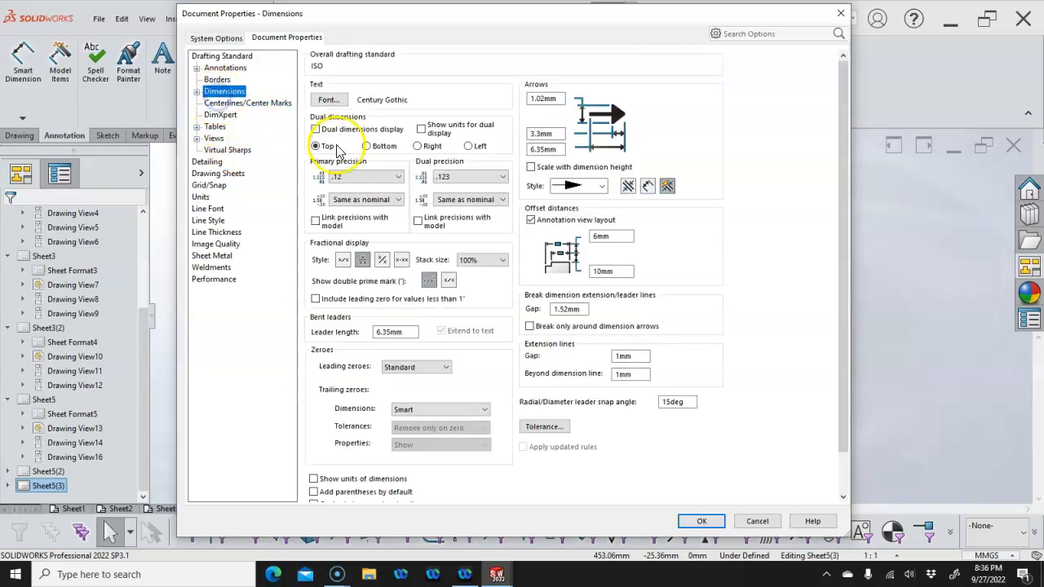
left_click(316, 129)
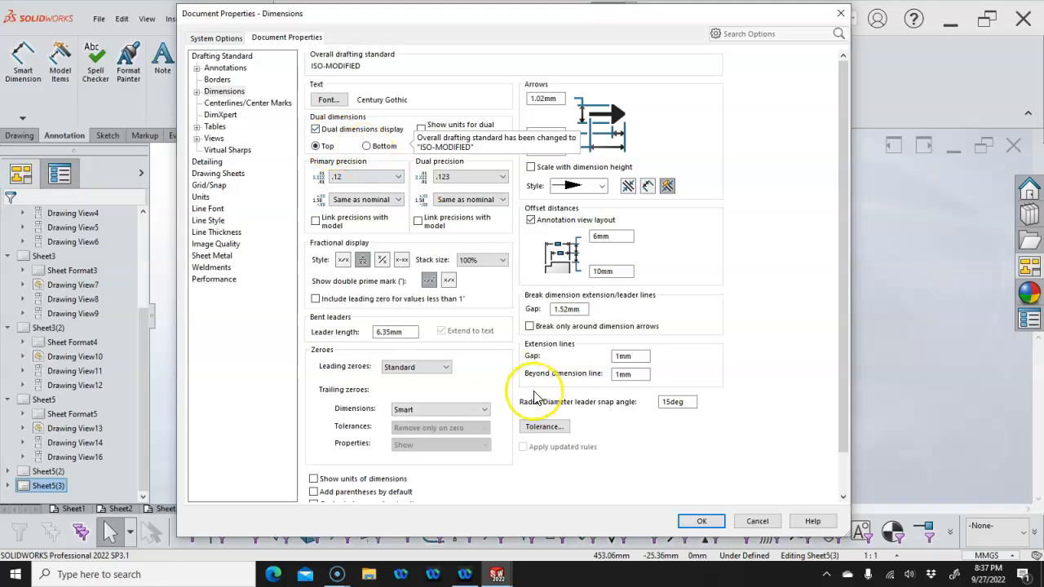
left_click(701, 522)
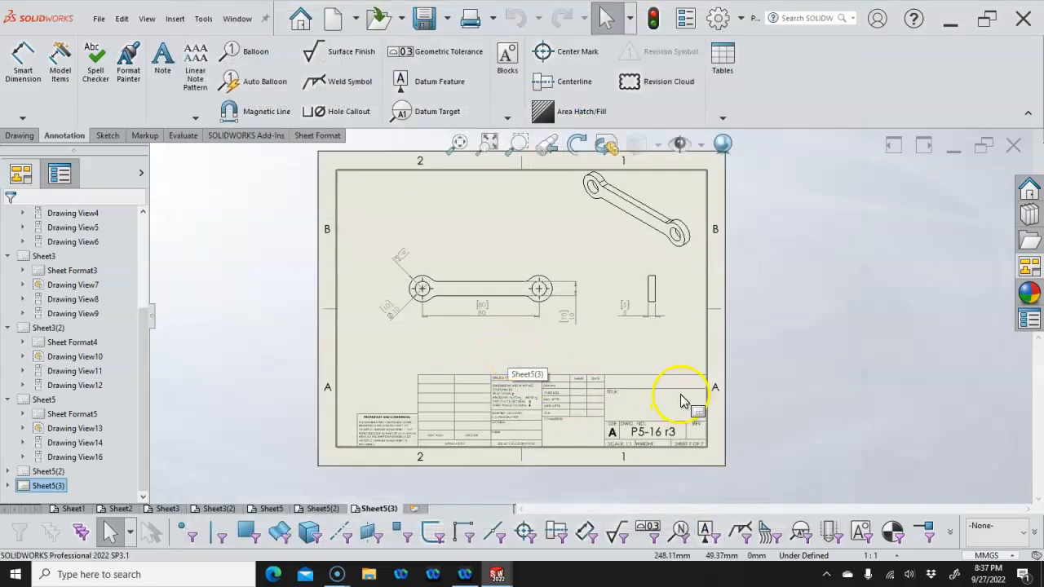
left_click(985, 556)
Set primary lengths to .1 decimals and dual dimensions to inches with .12 decimals
left_click(967, 536)
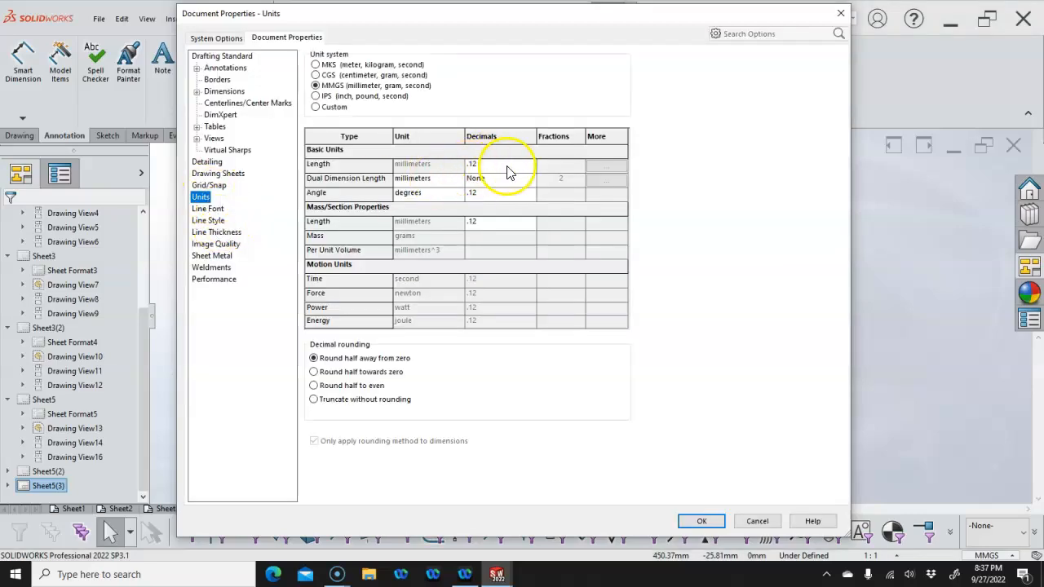
left_click(532, 167)
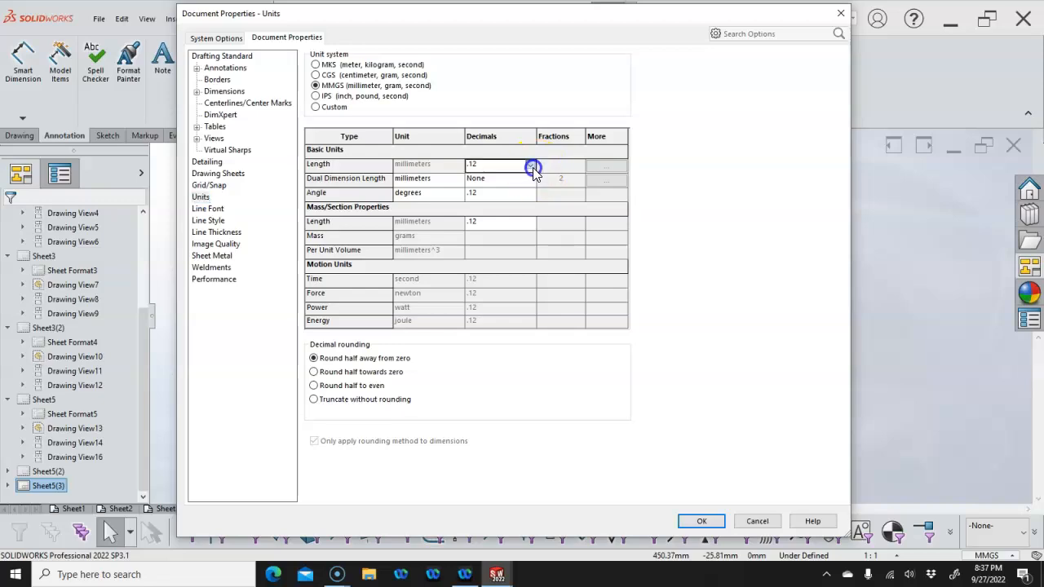
left_click(530, 164)
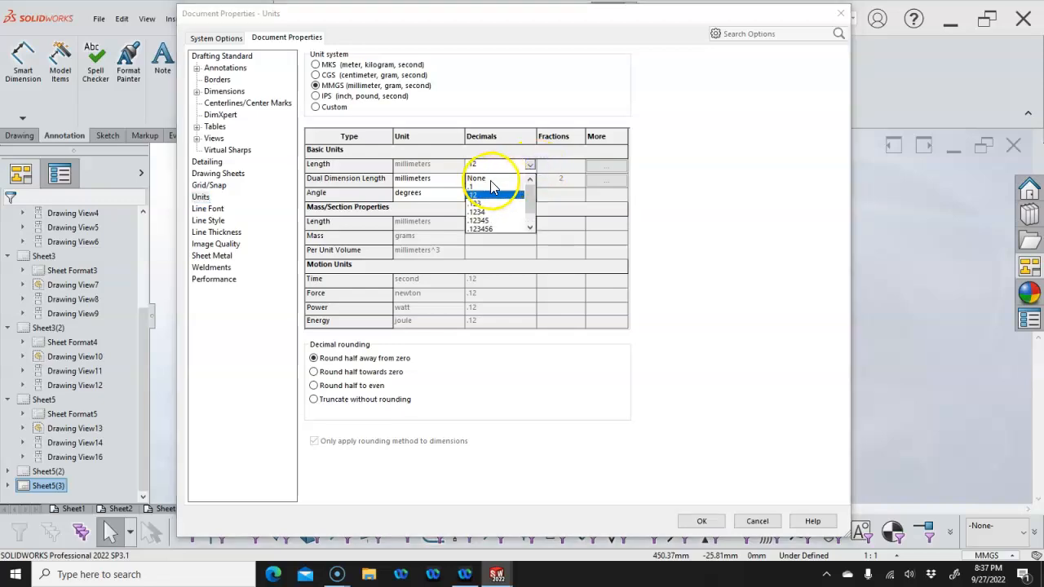
left_click(479, 186)
left_click(431, 181)
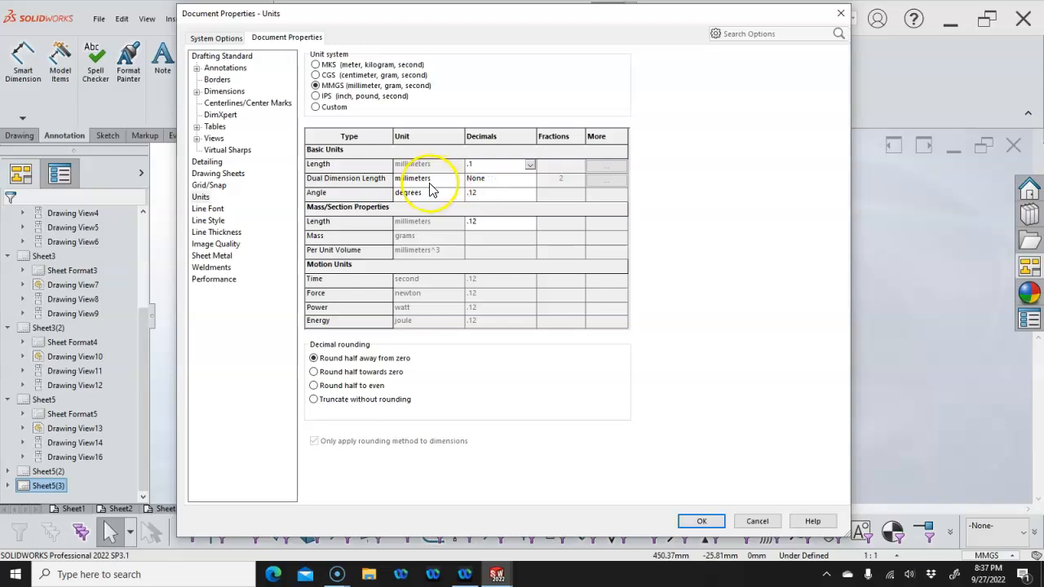
left_click(458, 178)
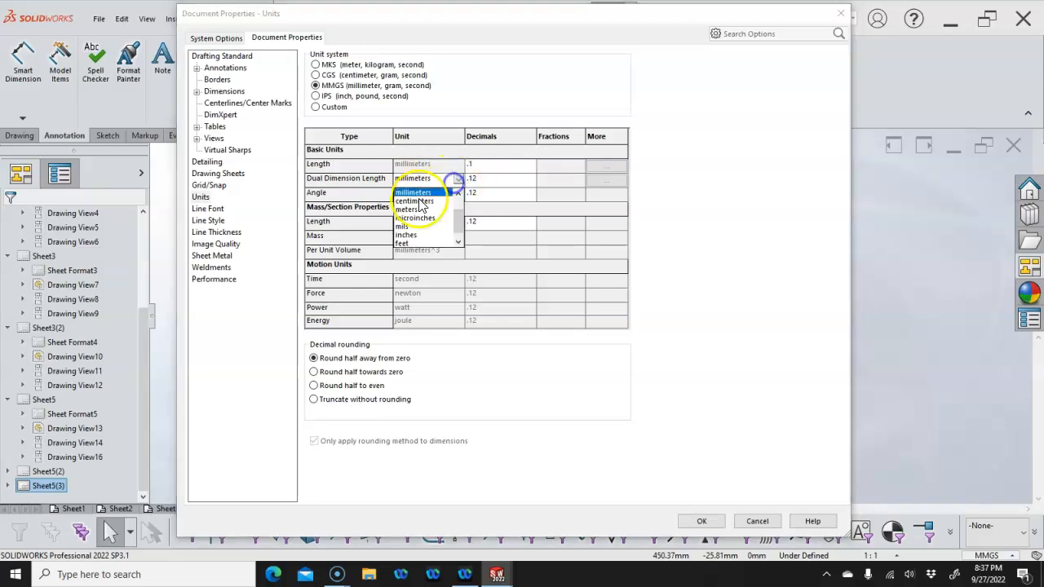
left_click(413, 239)
left_click(499, 177)
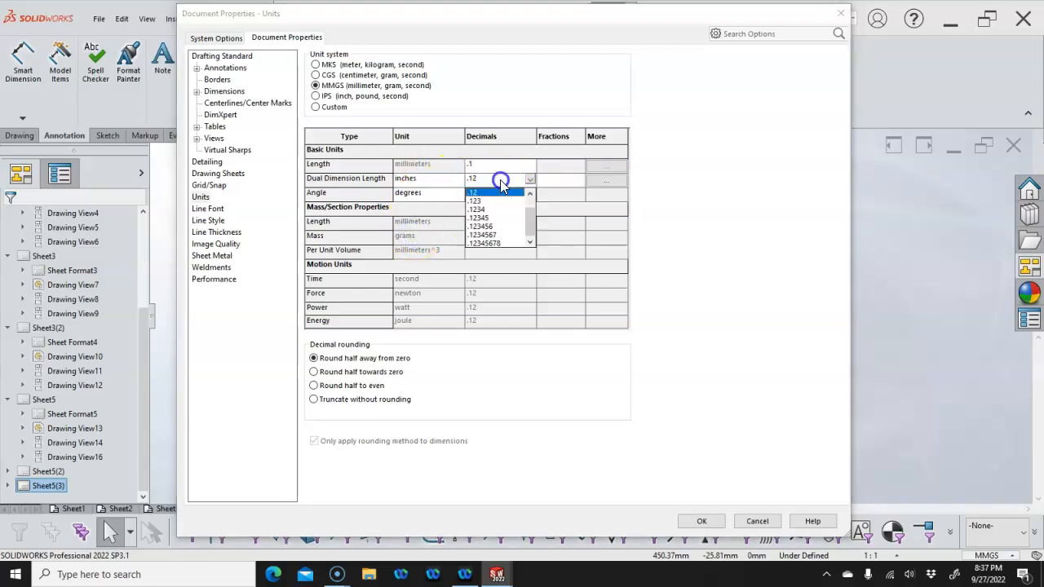
left_click(489, 193)
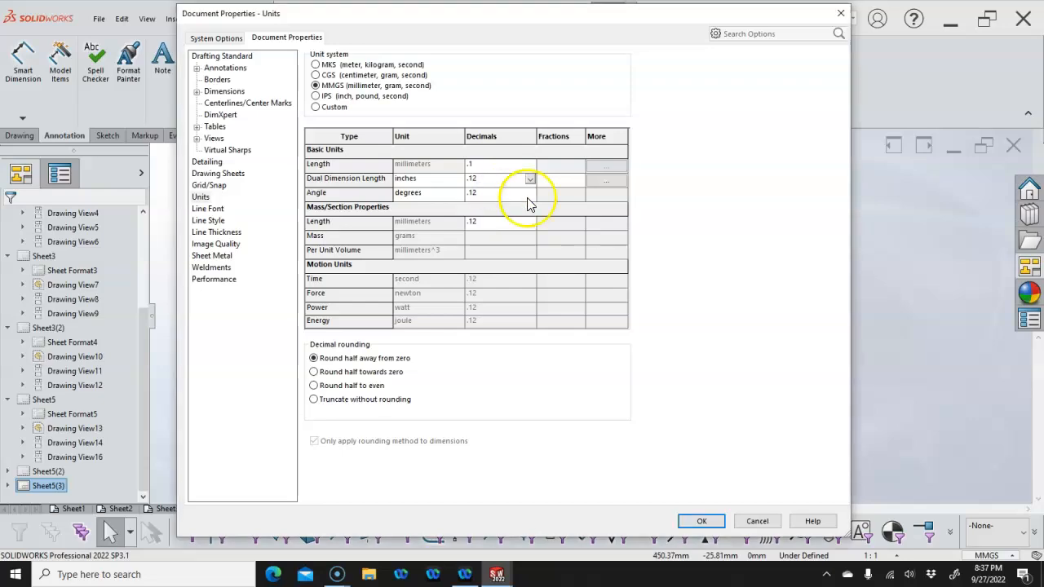
left_click(709, 521)
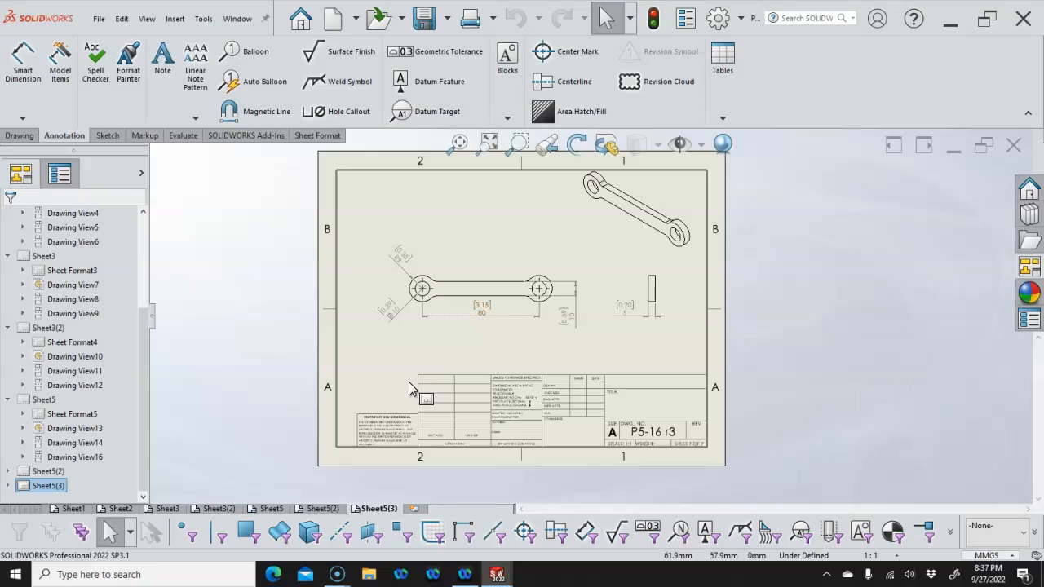
Drag the isometric link view into the sheet's upper-right area
left_click(371, 419)
mouse_move(371, 419)
left_mouse_down()
mouse_move(408, 389)
mouse_move(429, 342)
mouse_move(591, 328)
mouse_move(627, 246)
mouse_move(643, 262)
left_mouse_up()
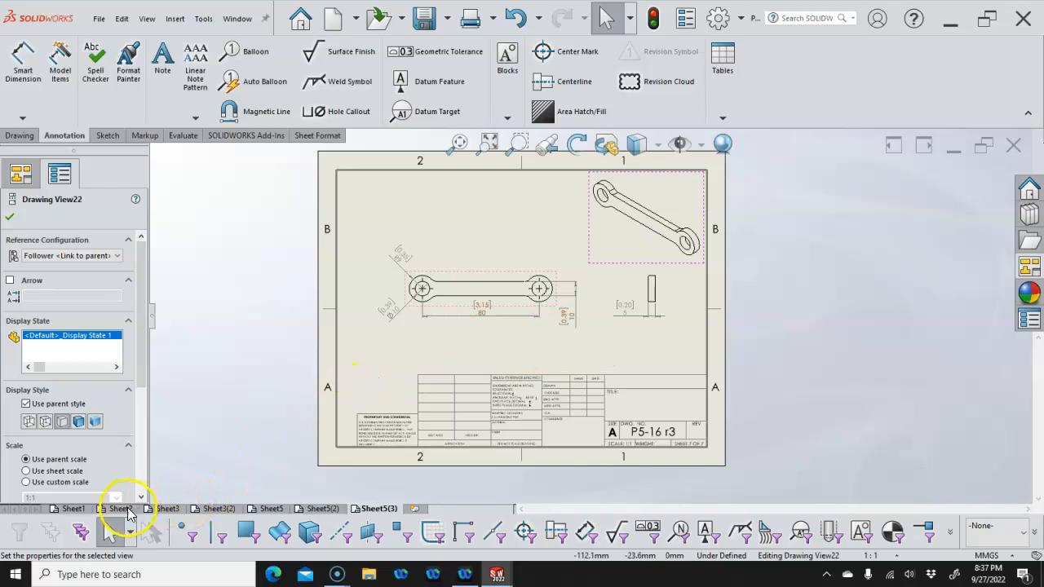
mouse_move(128, 511)
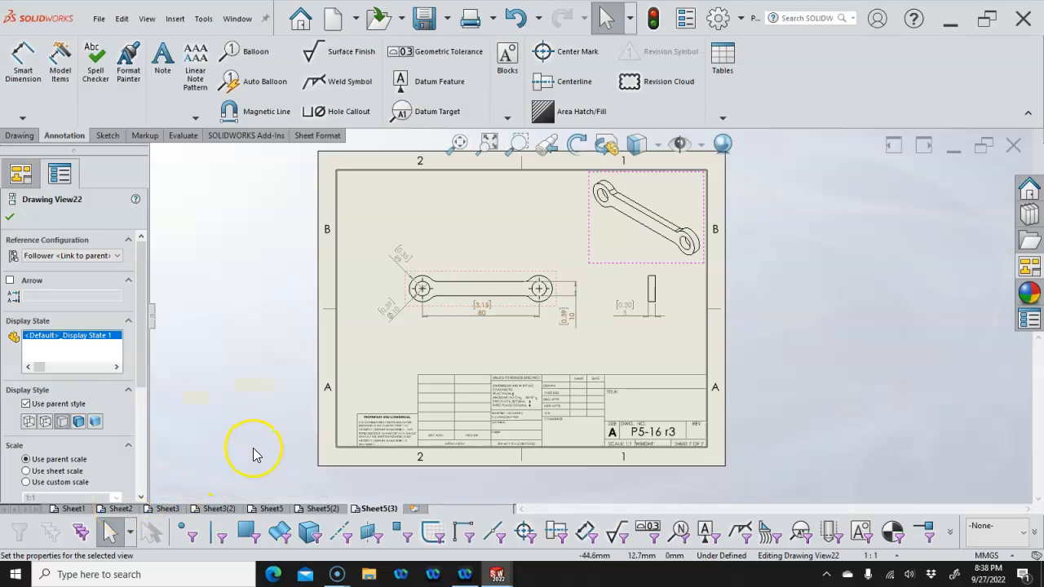
left_click(237, 451)
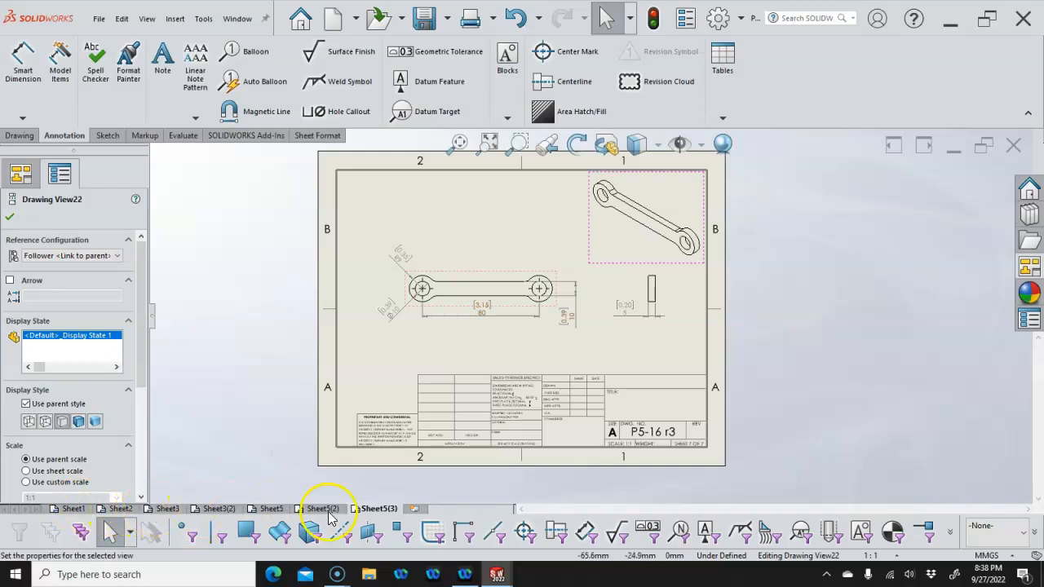
mouse_move(330, 519)
Change the name of the sheet tab Sheet5(3) to S7
right_click(368, 509)
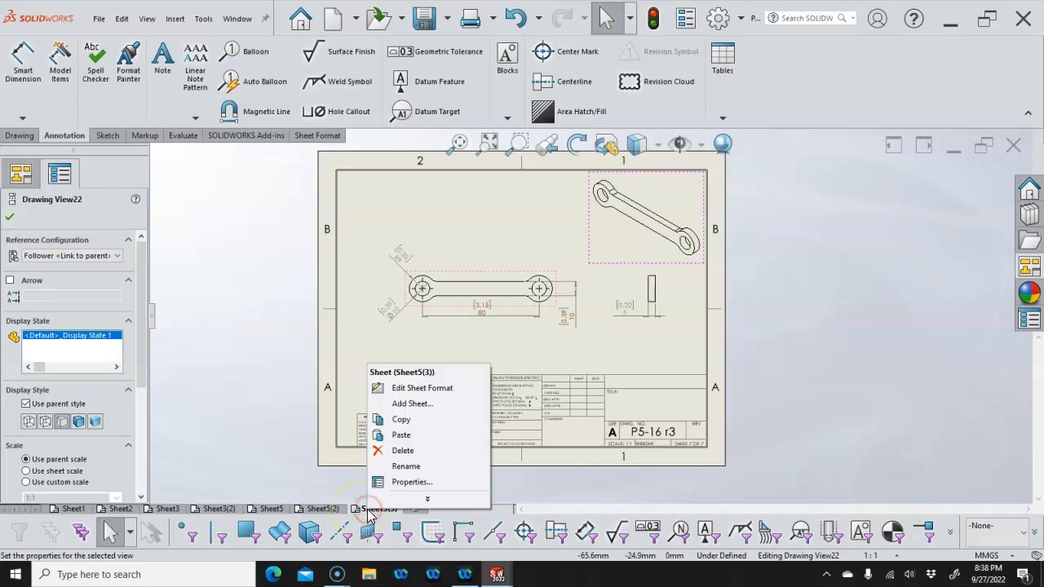
left_click(408, 467)
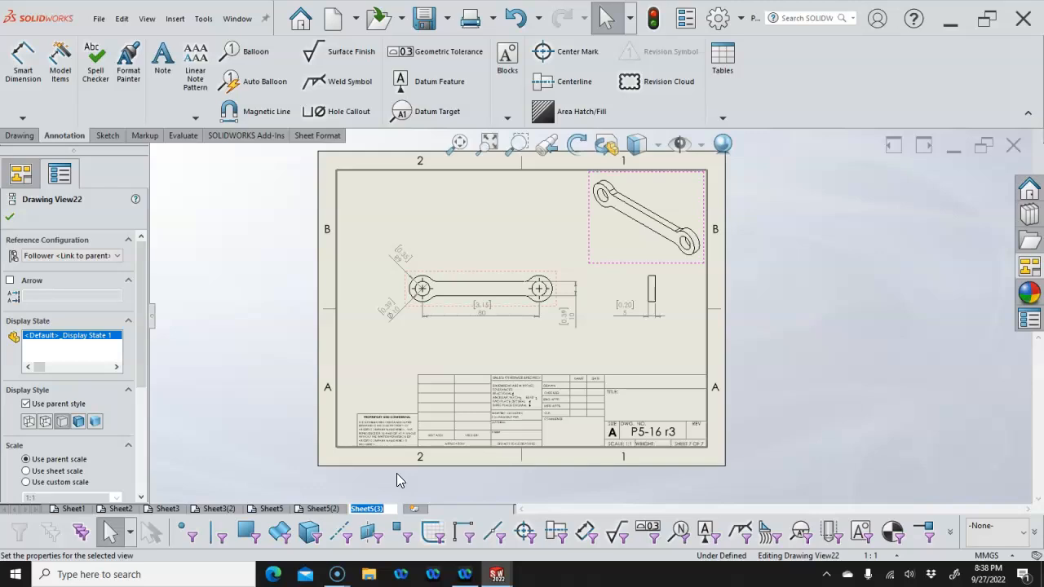
type("S7")
key("Return")
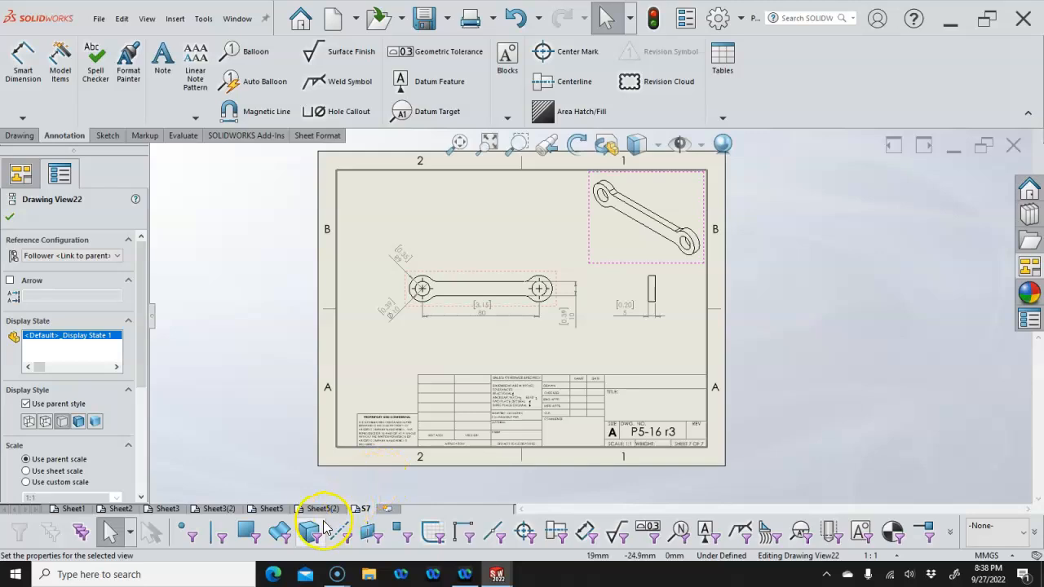
mouse_move(321, 509)
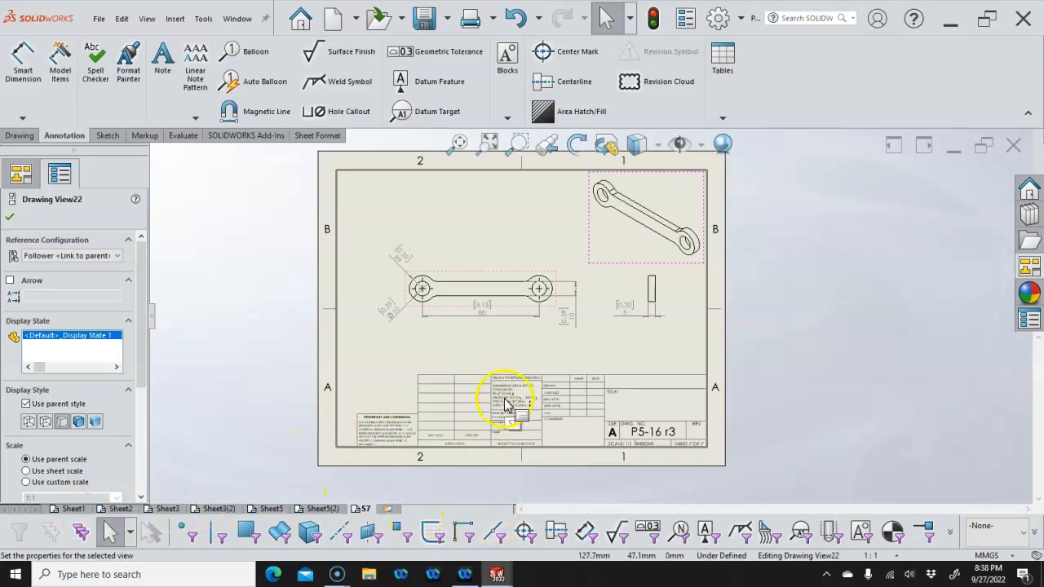
Rename sheet Sheet5(2) to S6 through its sheet properties
right_click(505, 349)
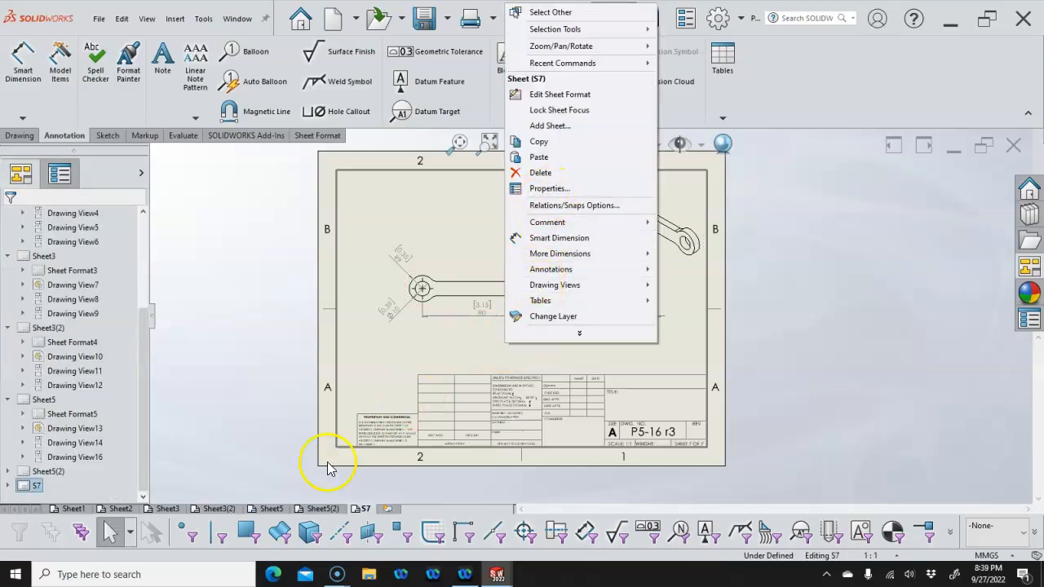
left_click(323, 509)
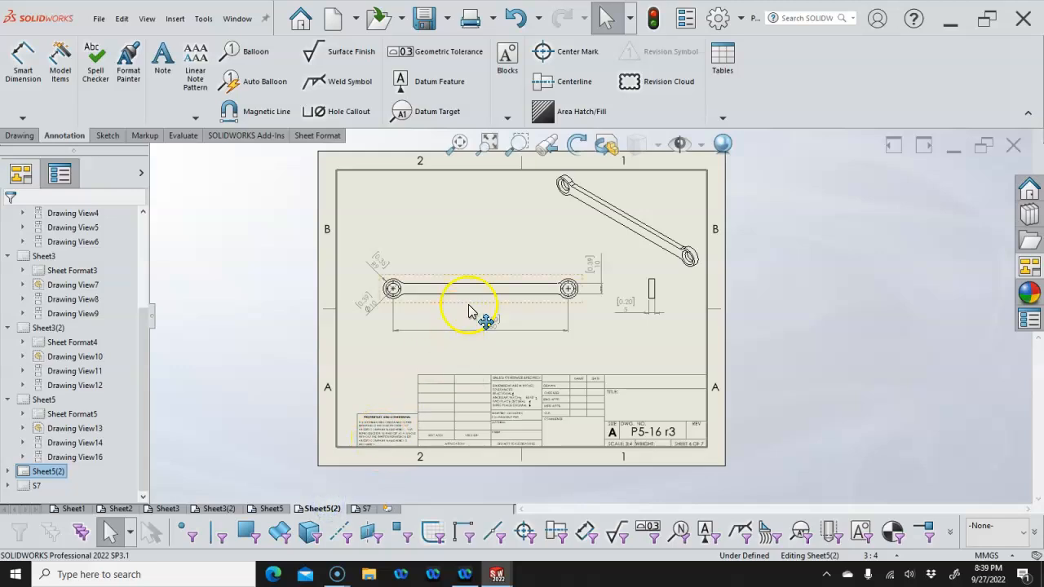
right_click(484, 246)
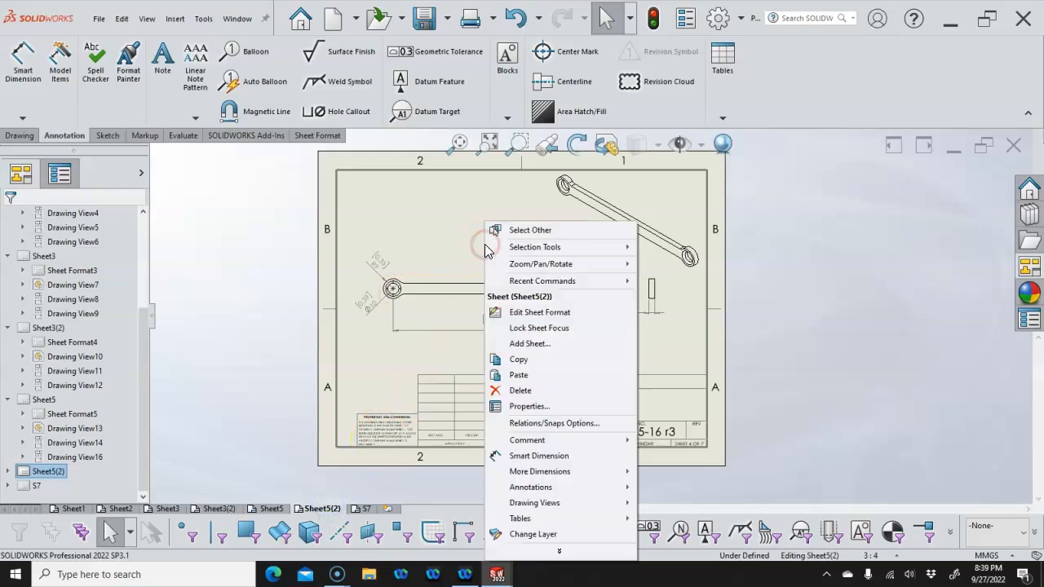
left_click(500, 407)
left_click_drag(441, 145, 410, 144)
type("6")
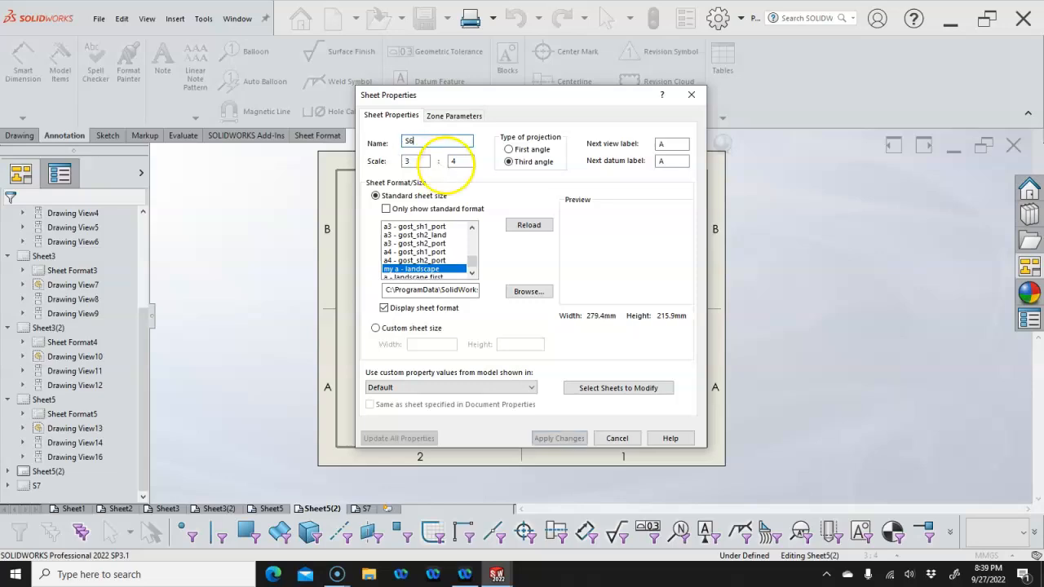
key("Return")
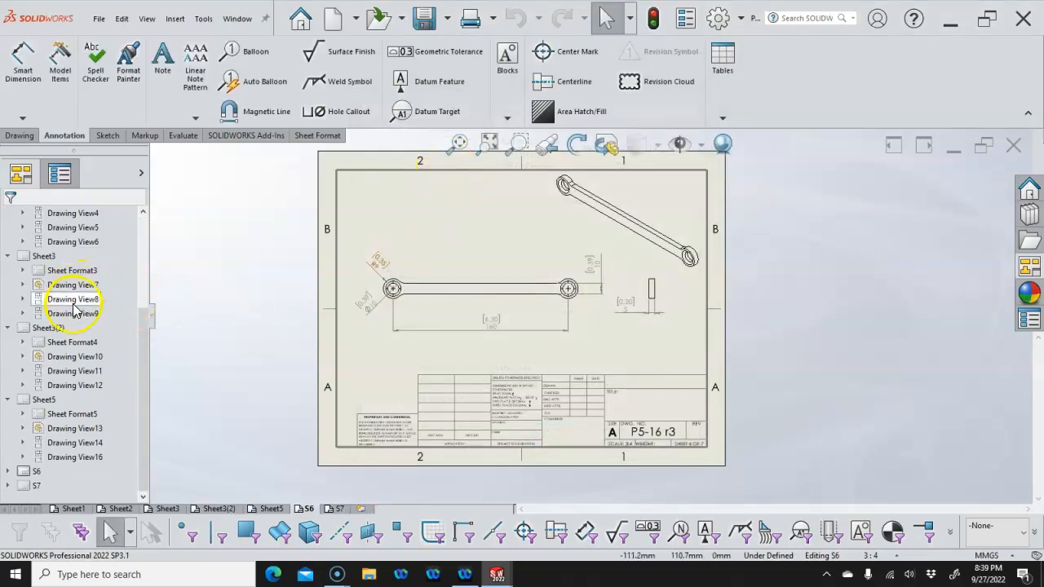
Rename sheet Sheet5 to S4 in its properties and apply the change
right_click(41, 400)
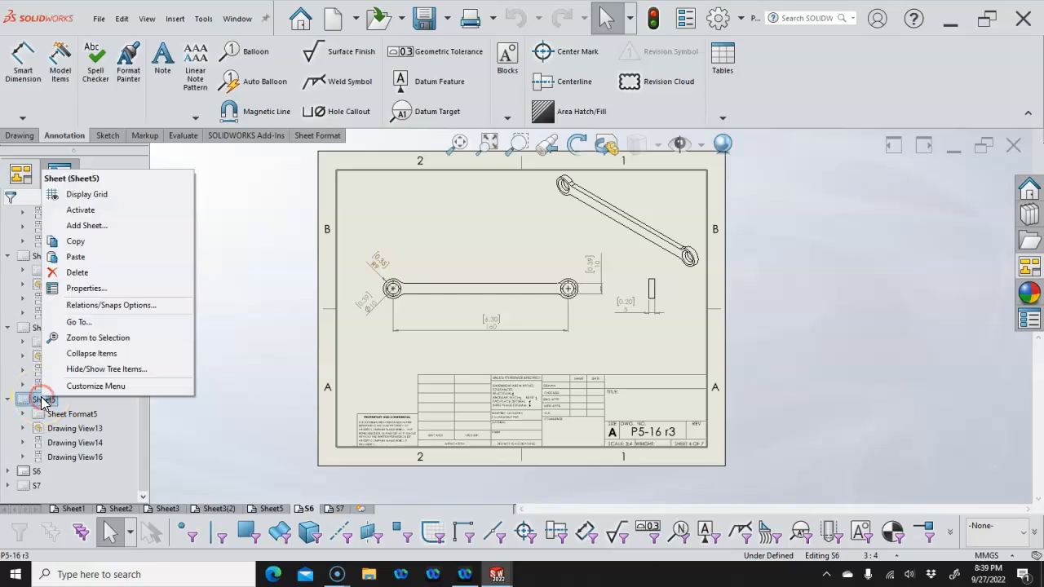
left_click(82, 290)
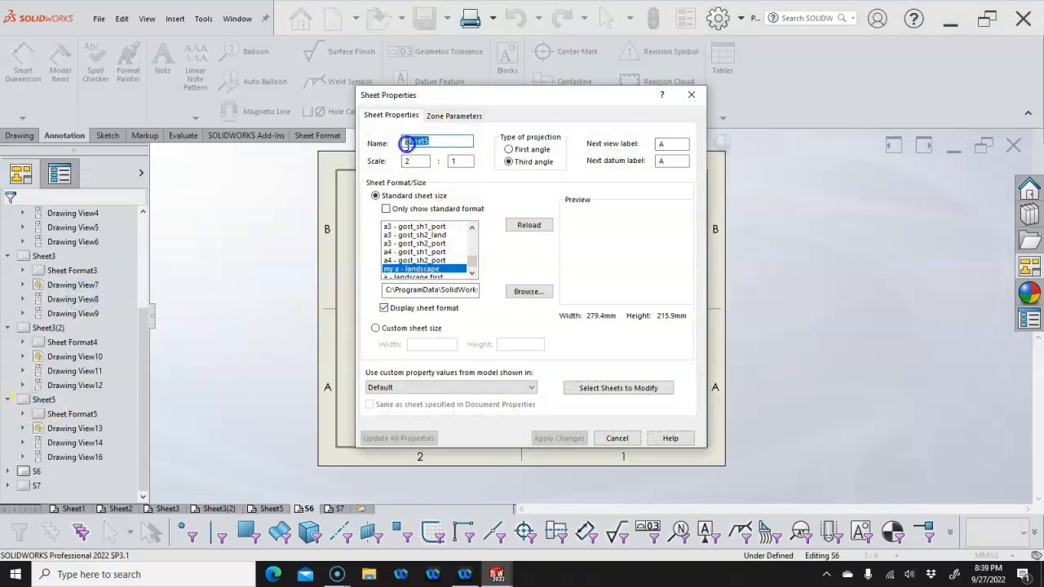
type("S4")
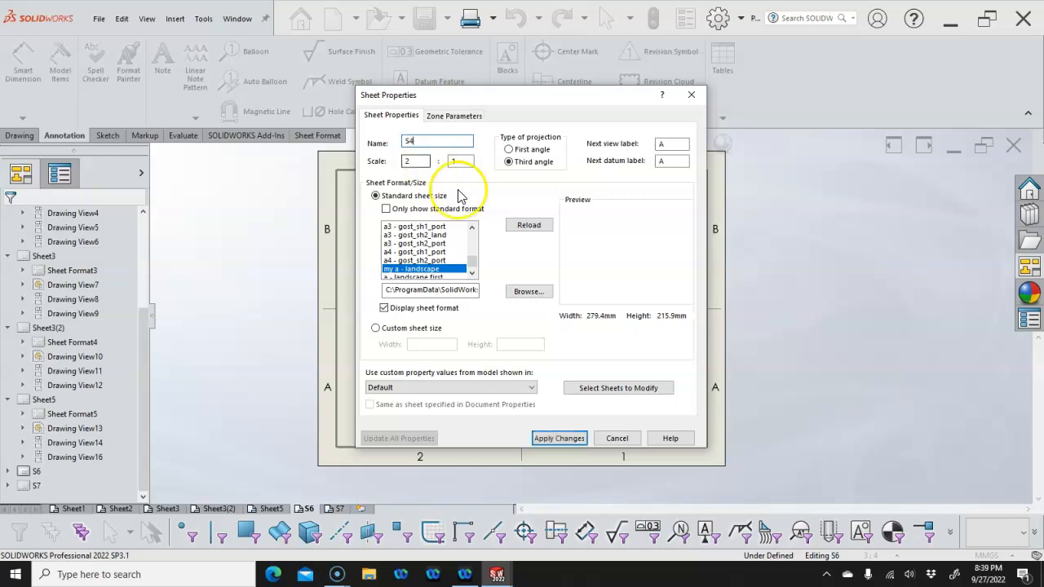
left_click(561, 439)
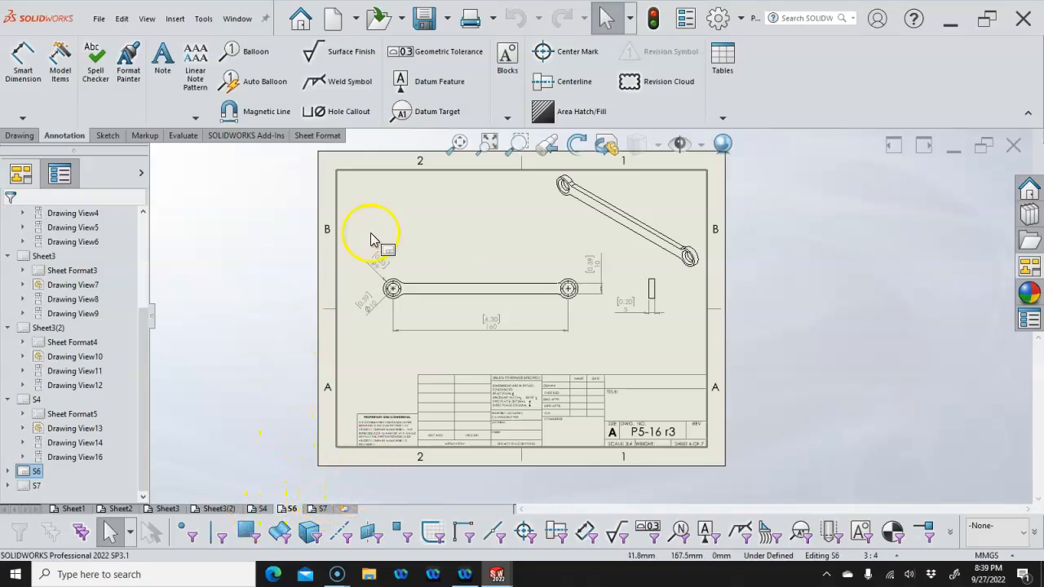
Save the drawing as P5-16 r3.SLDDRW, then review the Adobe PDF print settings without printing
left_click(425, 18)
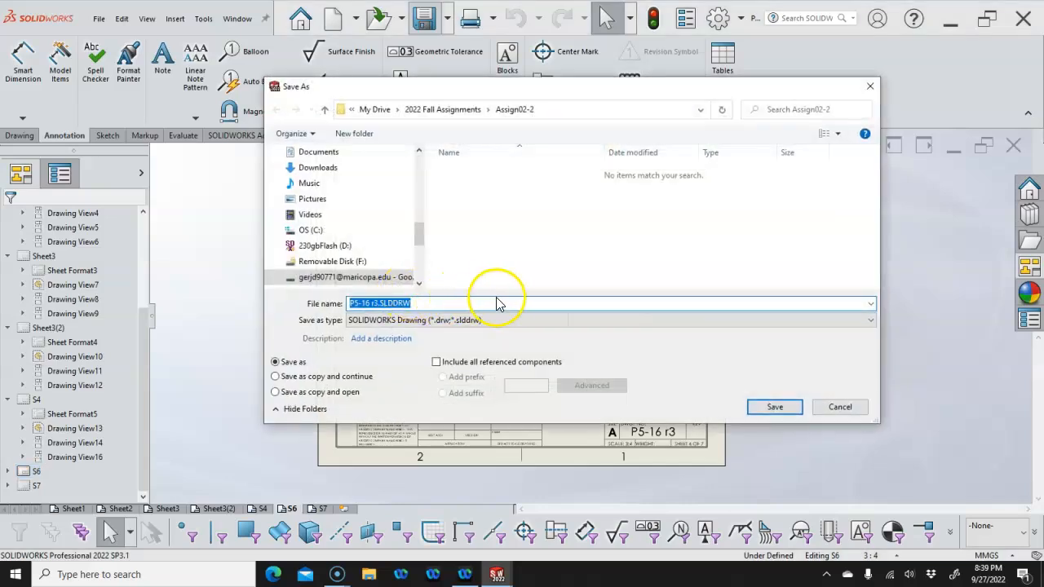
left_click(771, 407)
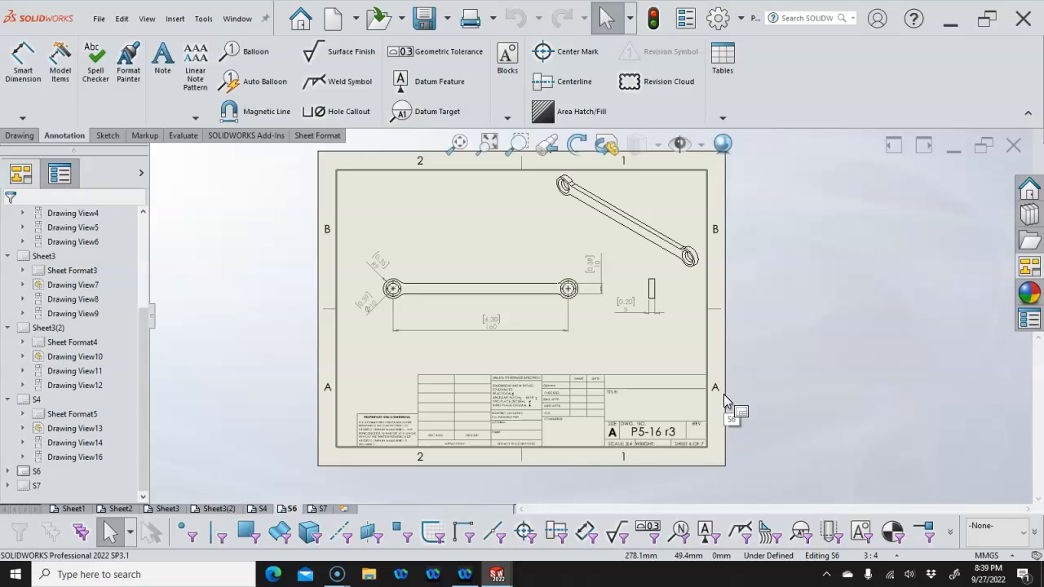
left_click(472, 23)
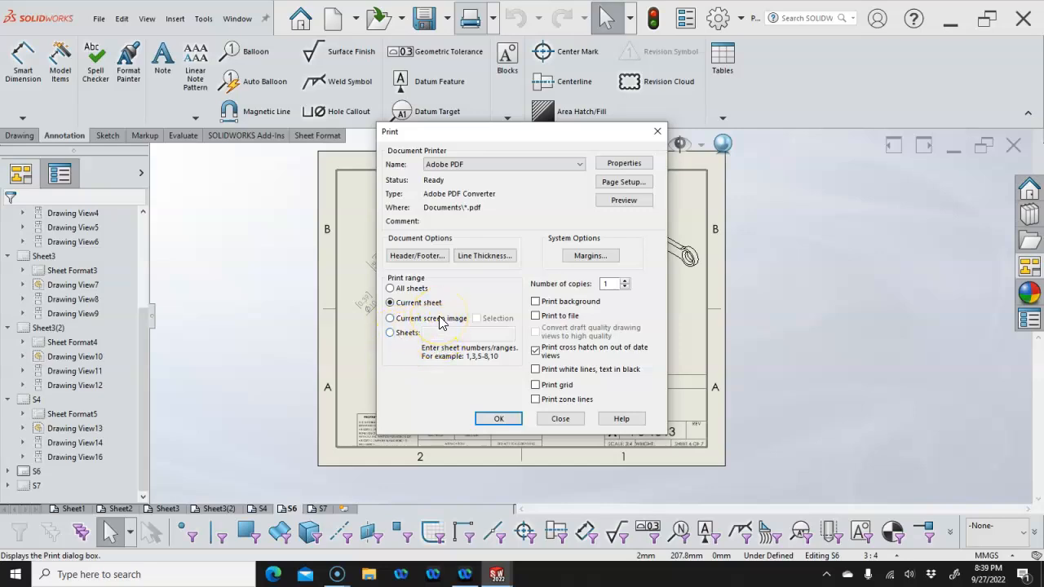
left_click(560, 420)
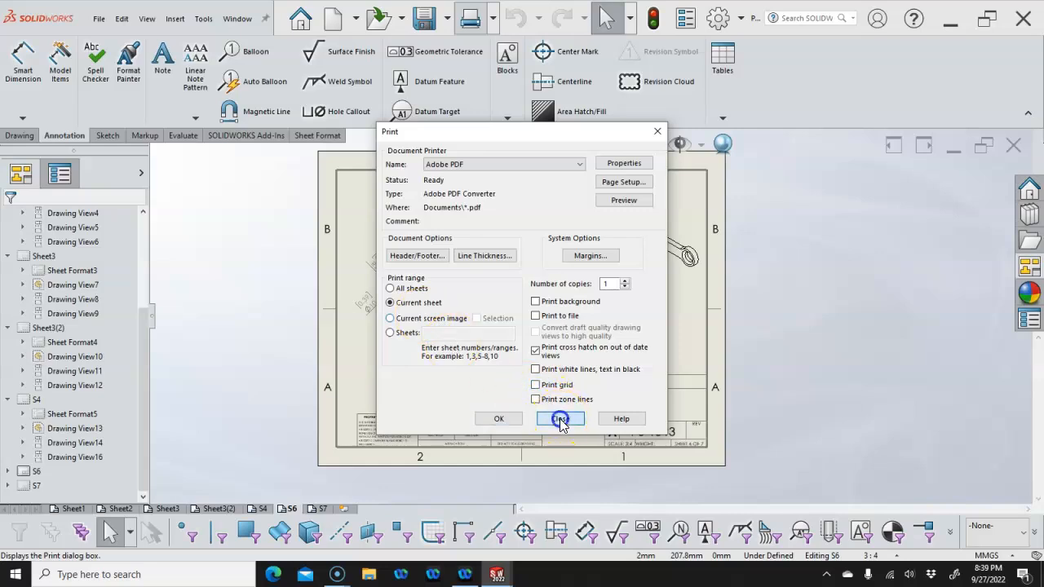